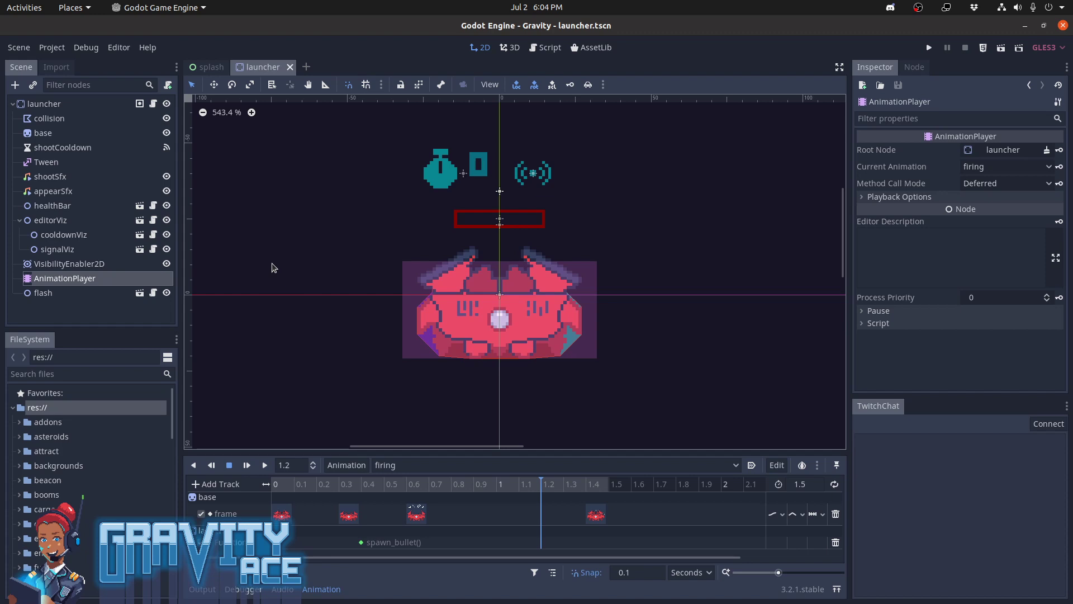
# Find the missile scene by searching for "missile" in the quick scene opener and open it
pyautogui.click(16, 95)
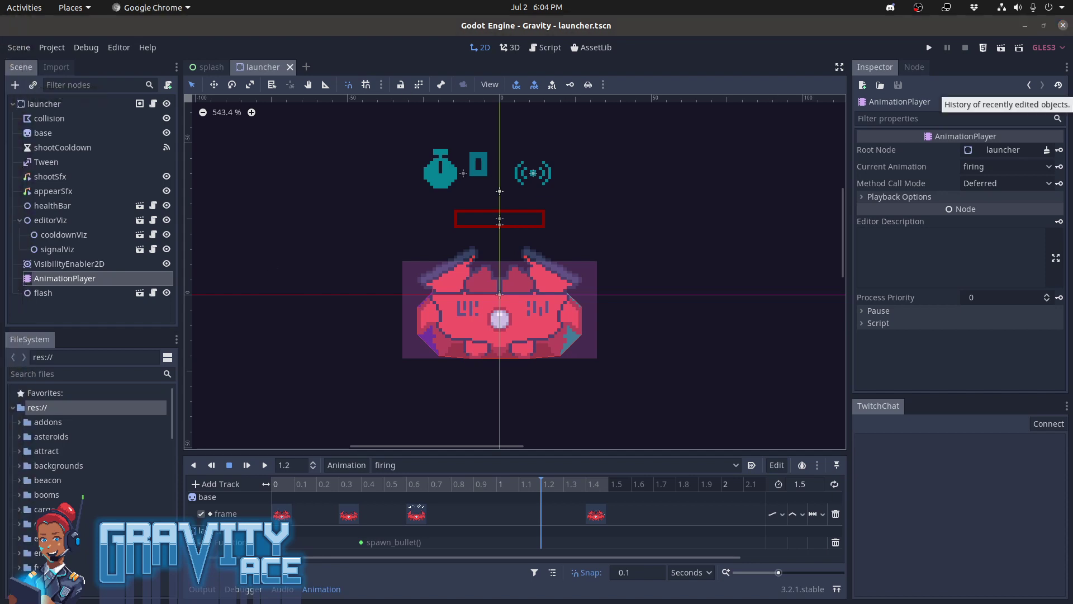
pyautogui.click(273, 72)
pyautogui.hotkey('ctrl', 'shift', 'o')
pyautogui.write('missile')
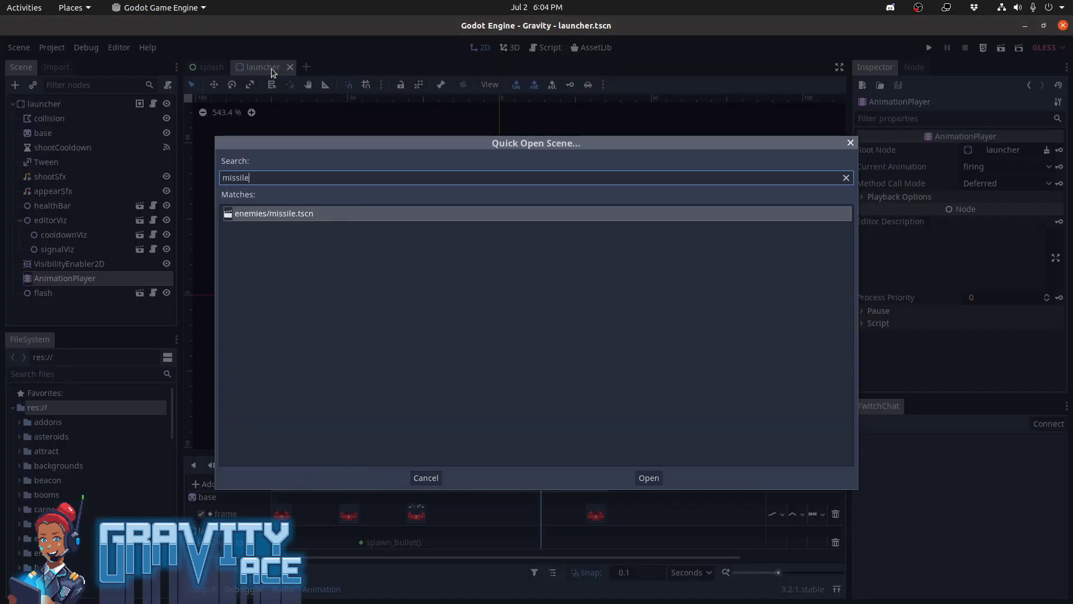
pyautogui.press('Return')
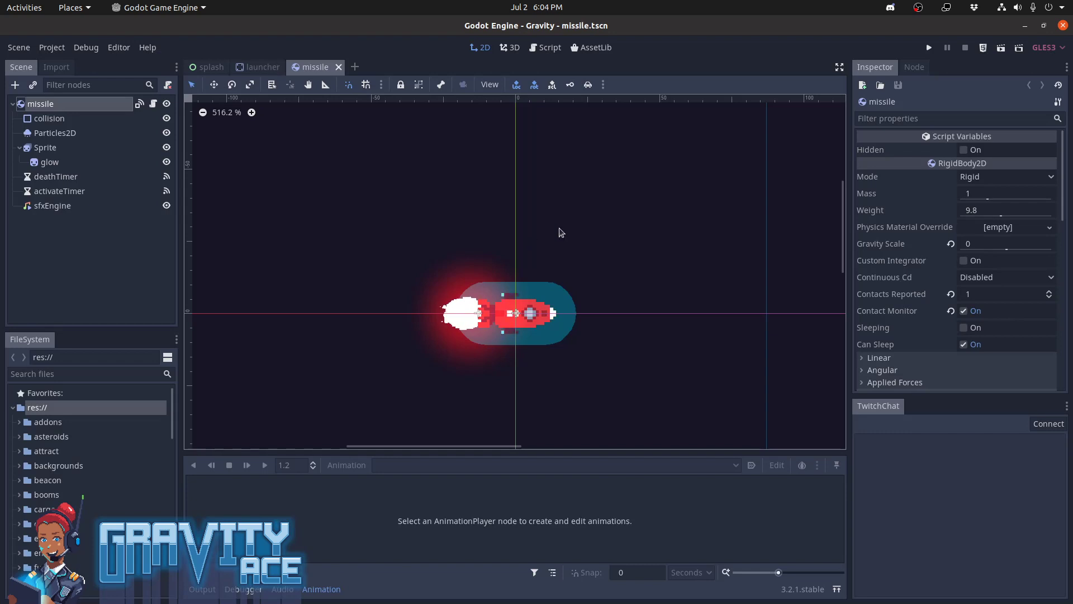
# Select the glow sprite and examine its texture, transform, Modulate colour and material properties
pyautogui.click(64, 162)
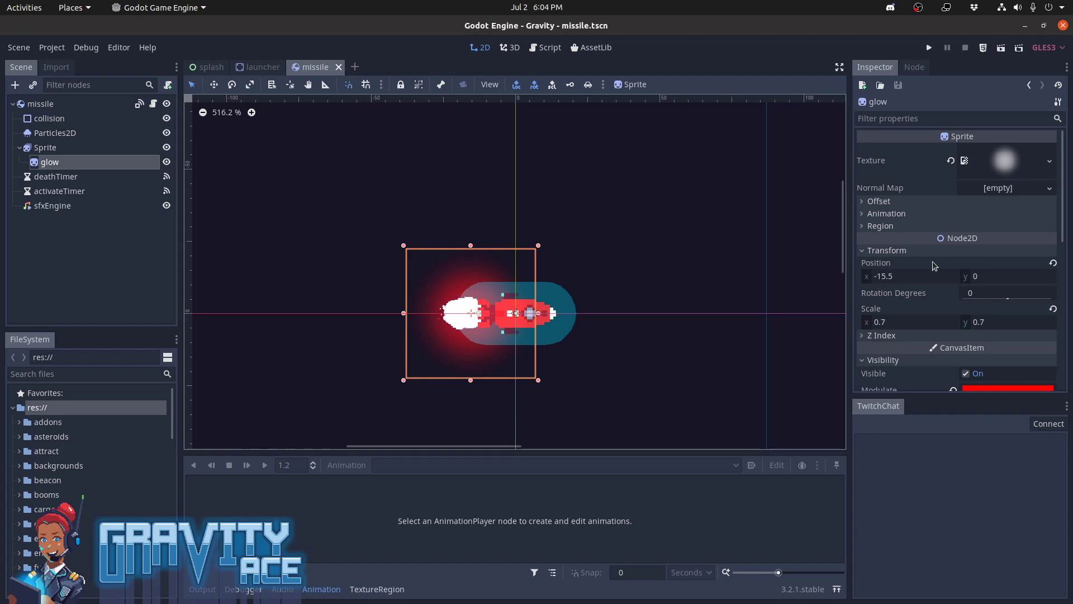
pyautogui.scroll(-3, 977, 281)
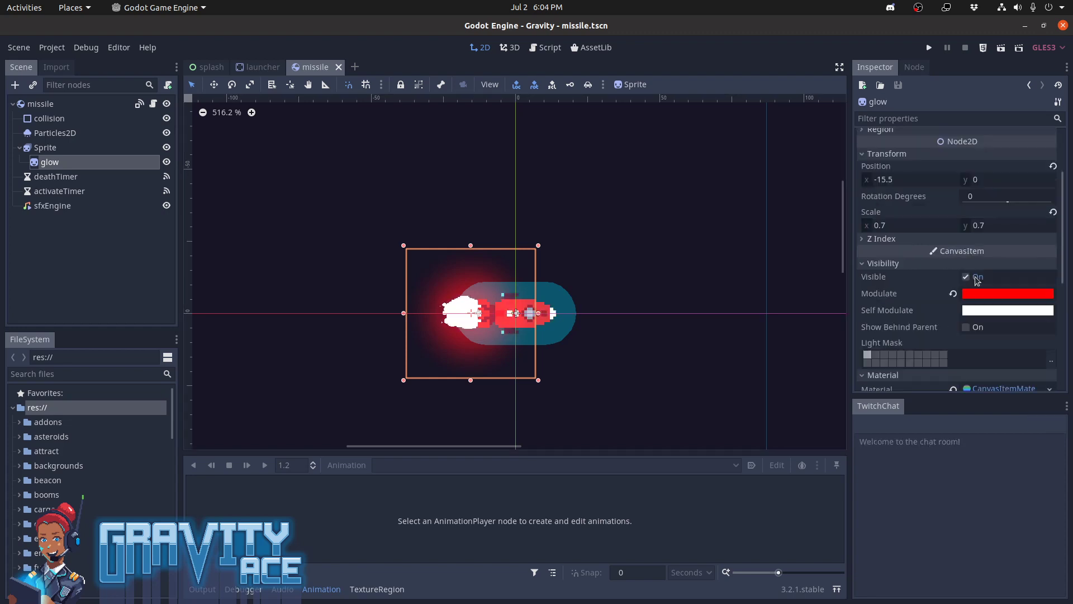
pyautogui.scroll(-2, 977, 281)
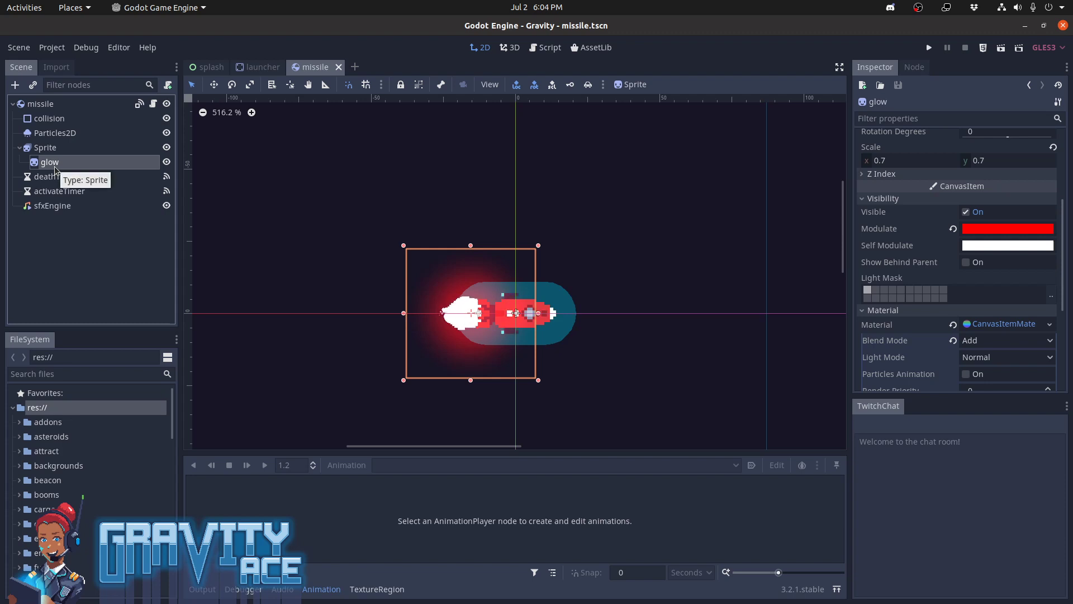
pyautogui.scroll(3, 954, 302)
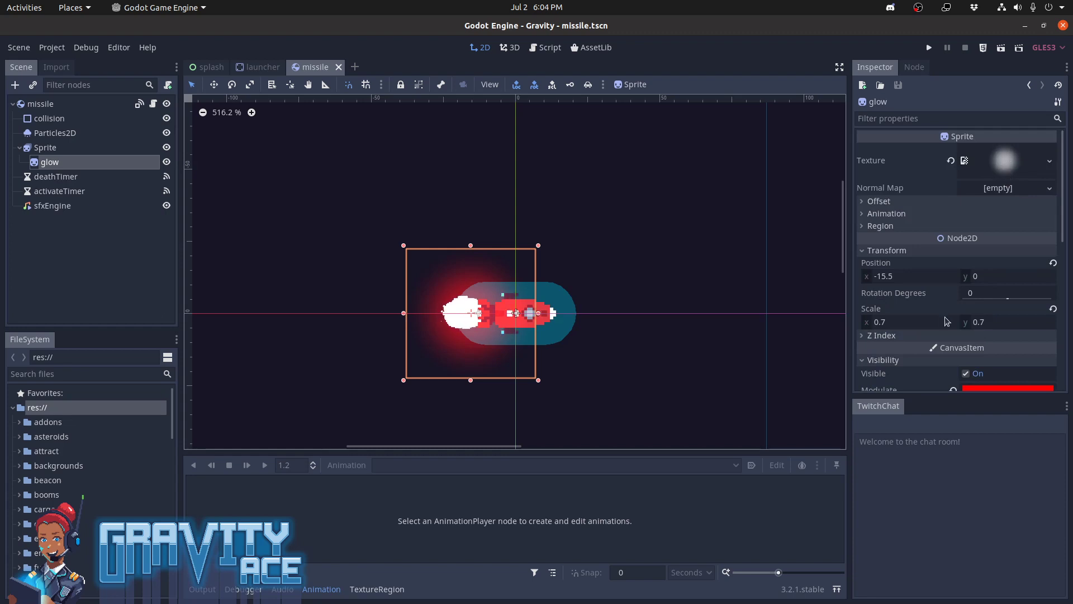
pyautogui.scroll(-5, 947, 321)
pyautogui.click(91, 166)
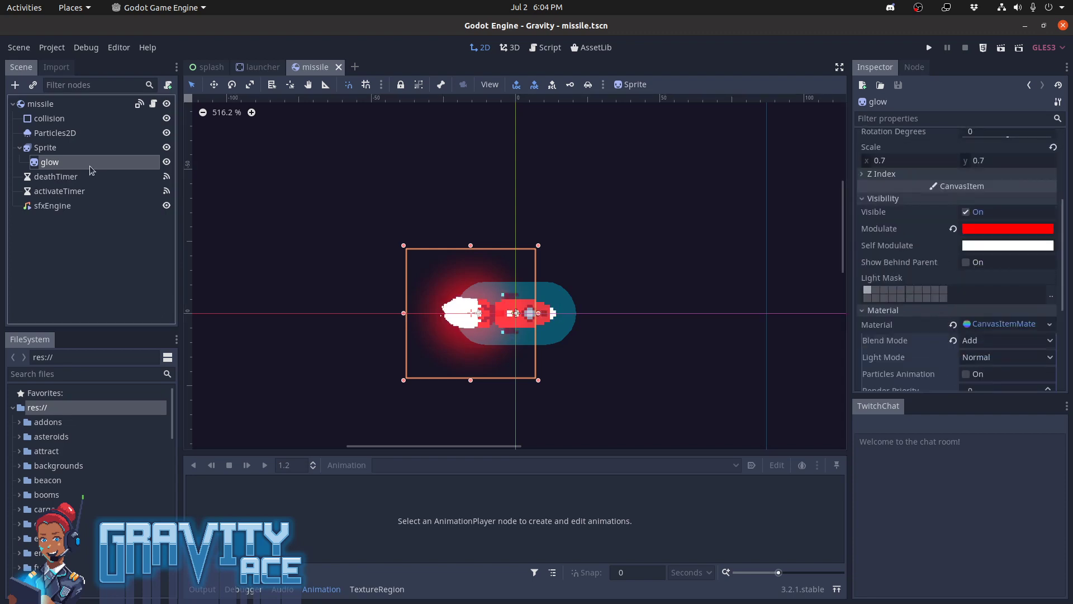
# Try moving the glow sprite and resetting its Modulate colour to the default, undoing each change
pyautogui.press('w')
pyautogui.moveTo(498, 356); pyautogui.dragTo(475, 257)
pyautogui.hotkey('ctrl', 'z')
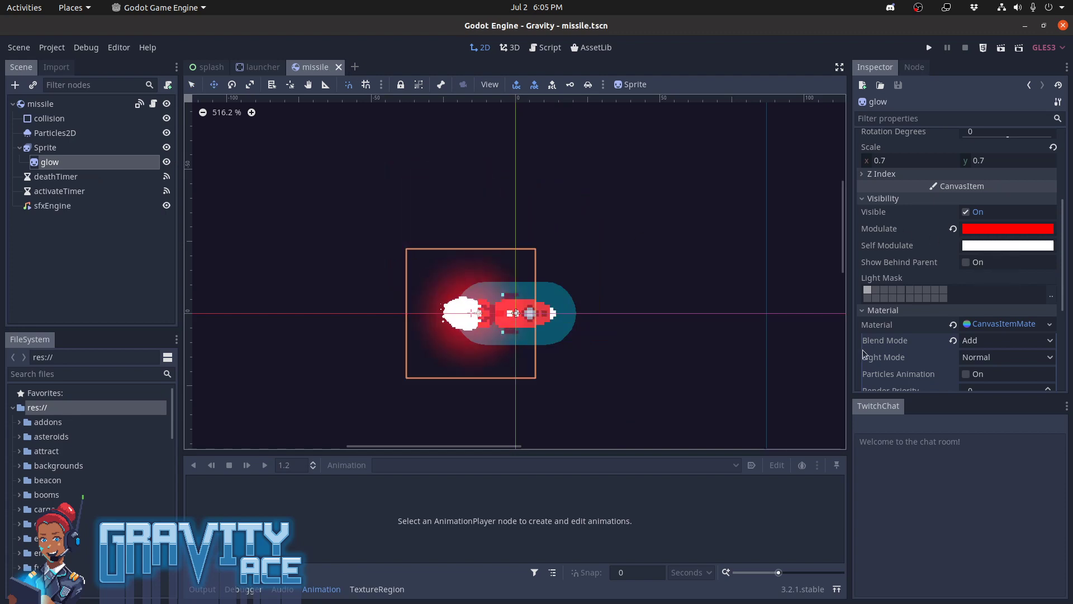
pyautogui.click(954, 229)
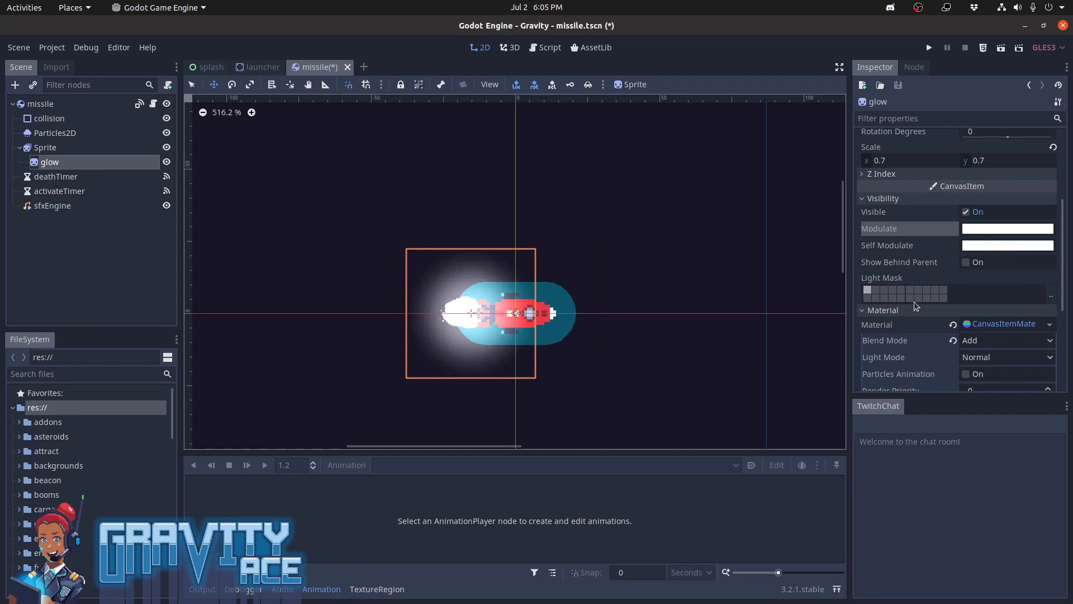
pyautogui.hotkey('ctrl', 'z')
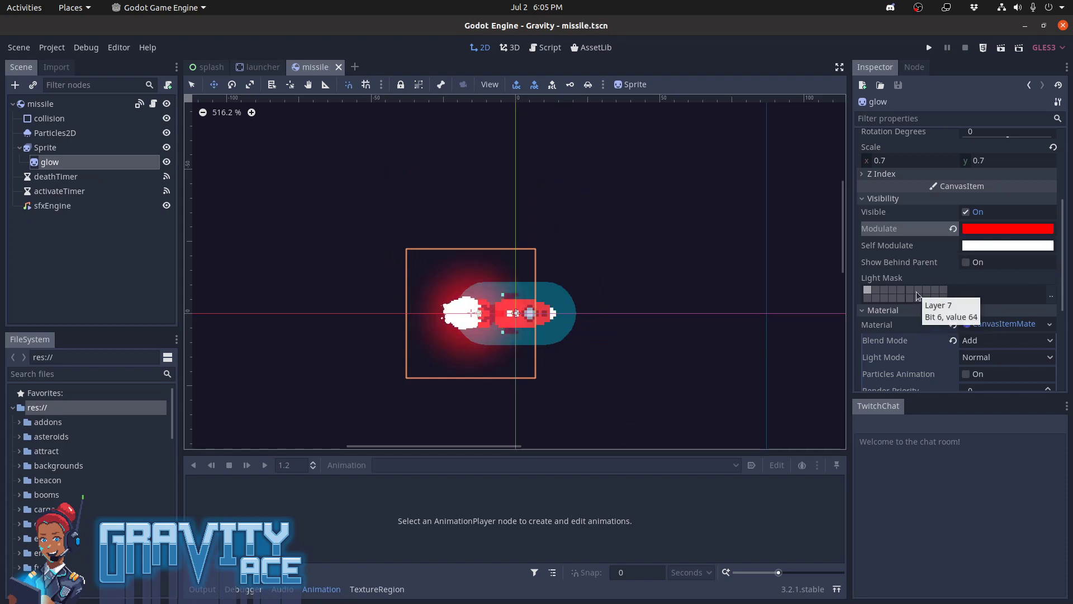
# Check the resource options available for the glow sprite's material and keep its CanvasItemMaterial settings expanded
pyautogui.scroll(-5, 917, 352)
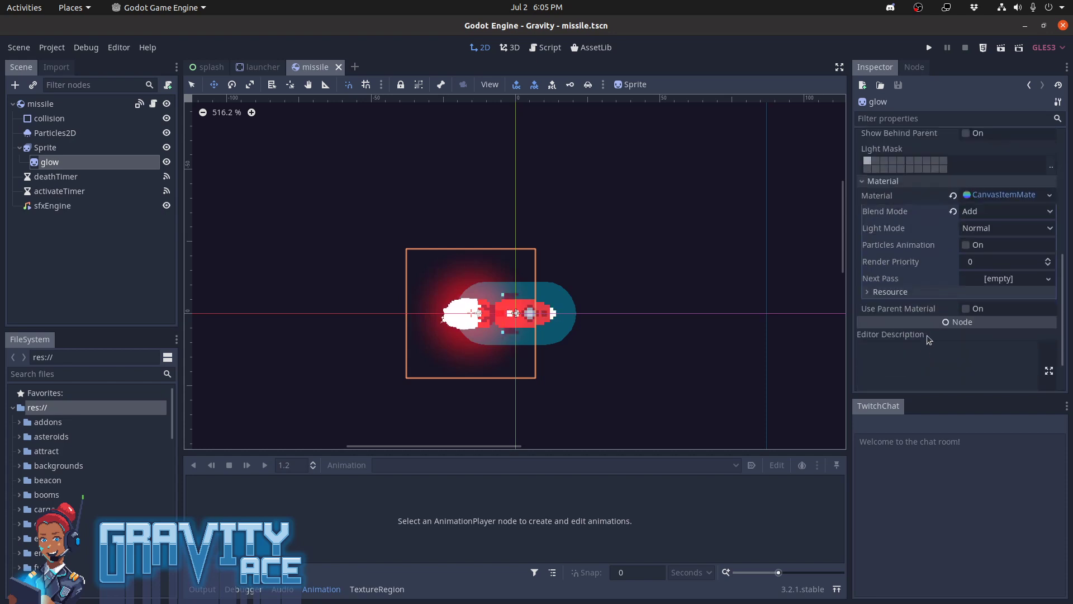
pyautogui.click(1051, 196)
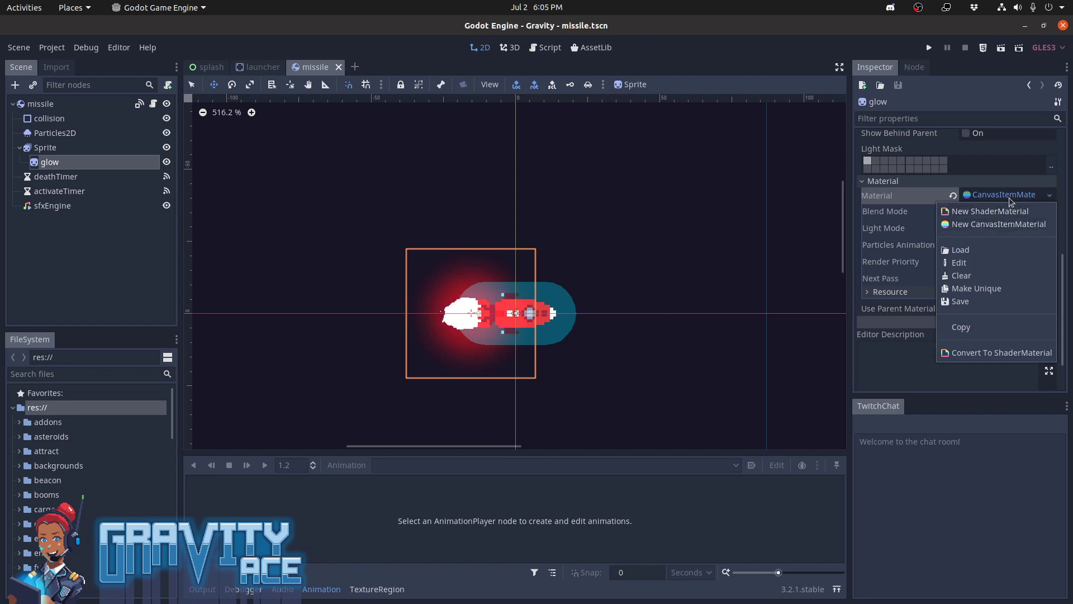
pyautogui.click(1013, 201)
pyautogui.click(1000, 240)
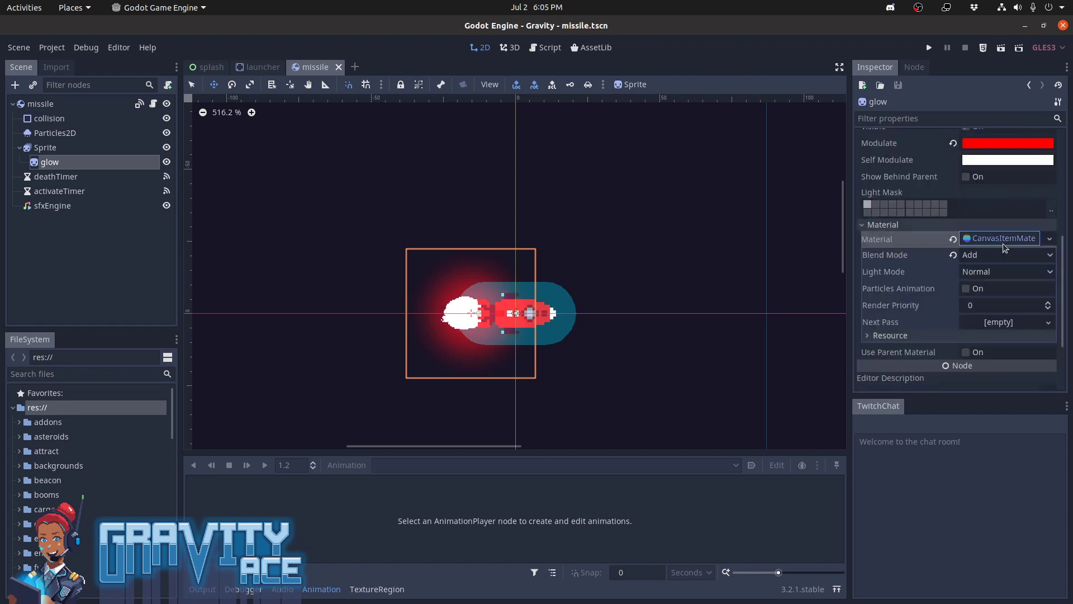
# Compare the glow material's Blend Mode options Mix, Sub, Mul and Premult Alpha, and set it back to Add
pyautogui.click(1021, 256)
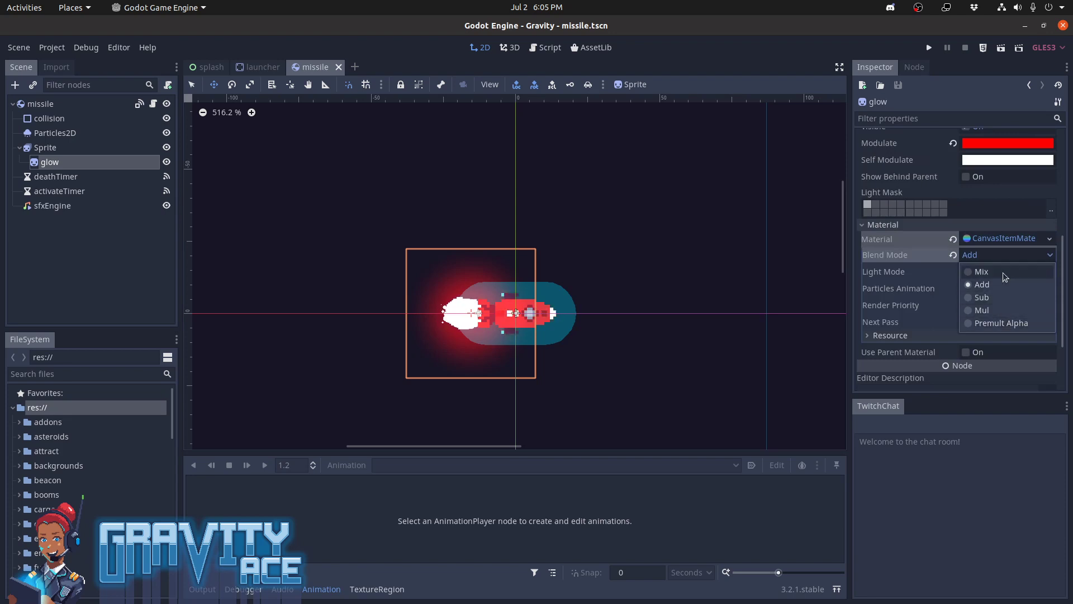
pyautogui.click(1003, 273)
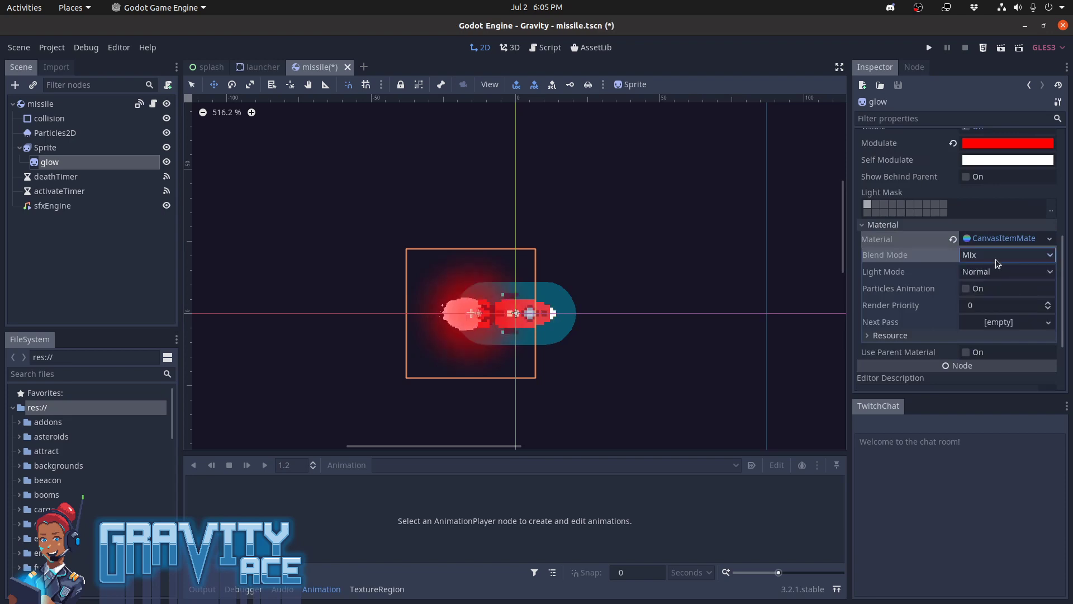
pyautogui.click(995, 256)
pyautogui.click(996, 298)
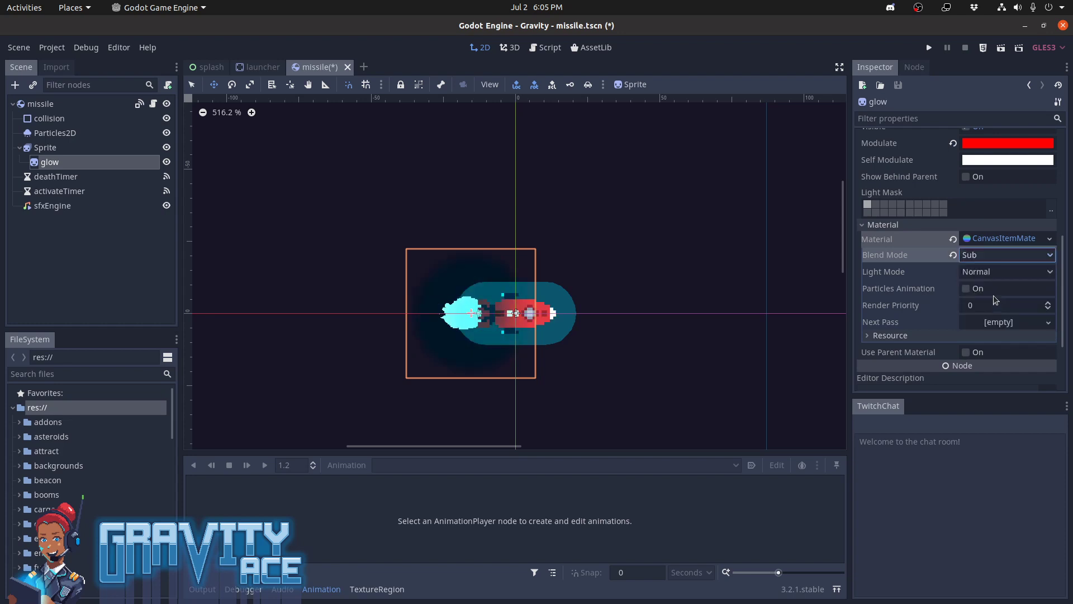
pyautogui.click(990, 260)
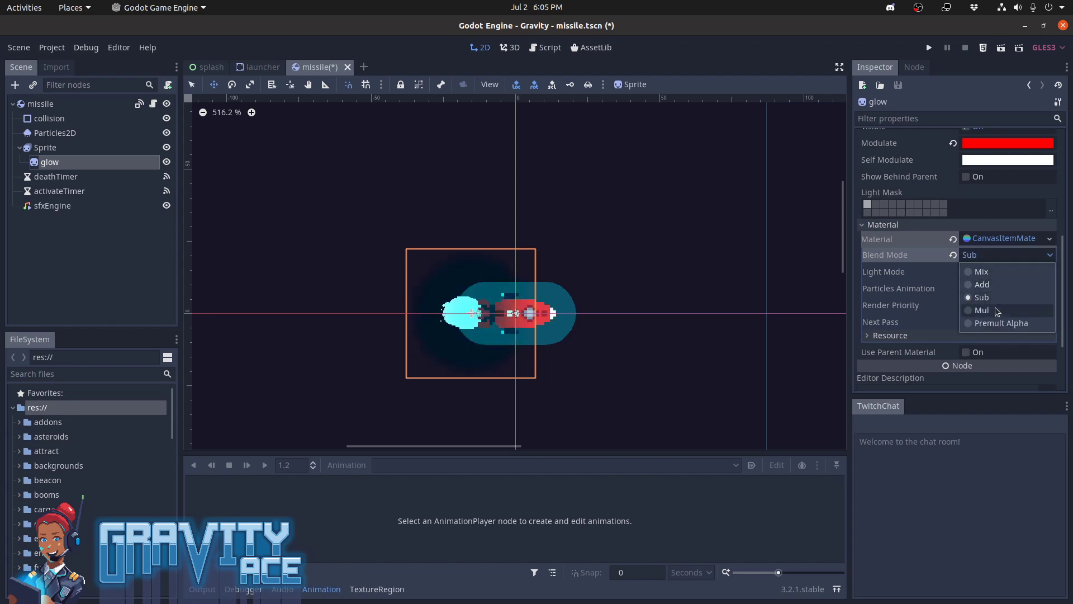
pyautogui.click(998, 311)
pyautogui.click(985, 258)
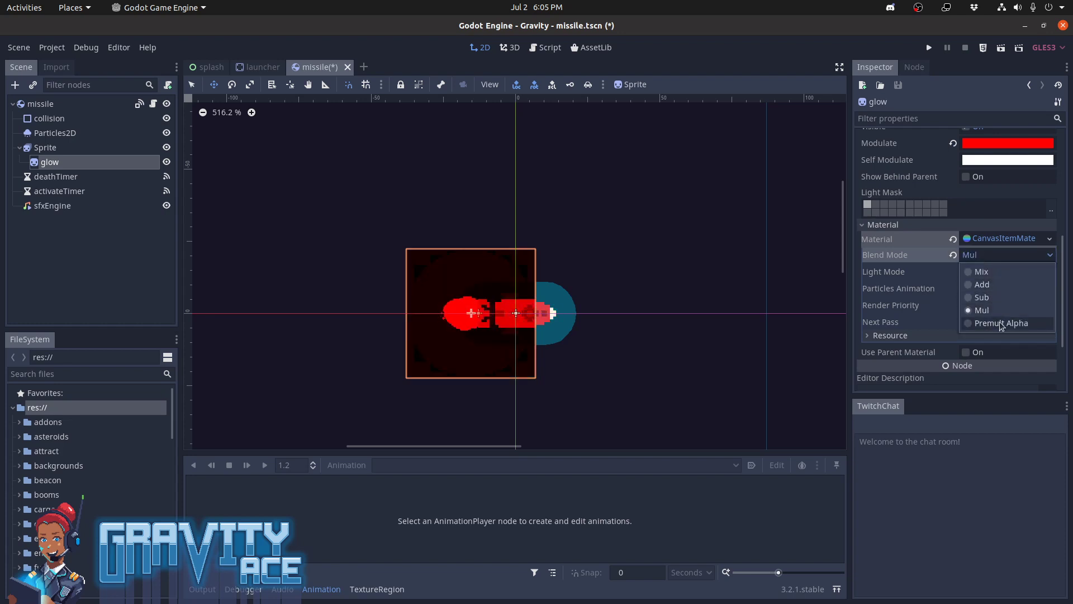
pyautogui.click(1000, 323)
pyautogui.click(992, 259)
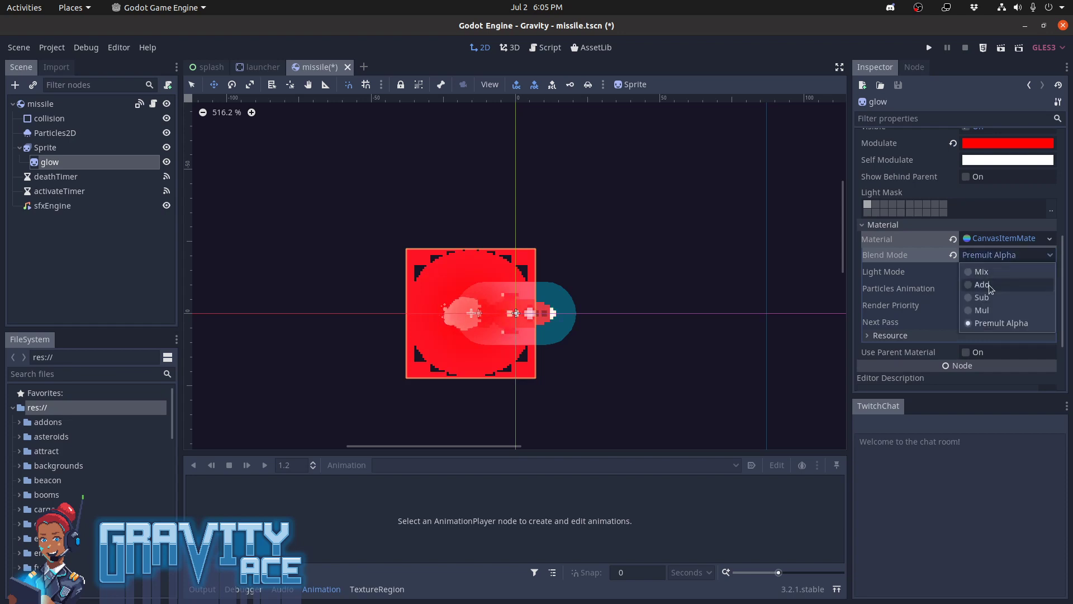
pyautogui.click(988, 284)
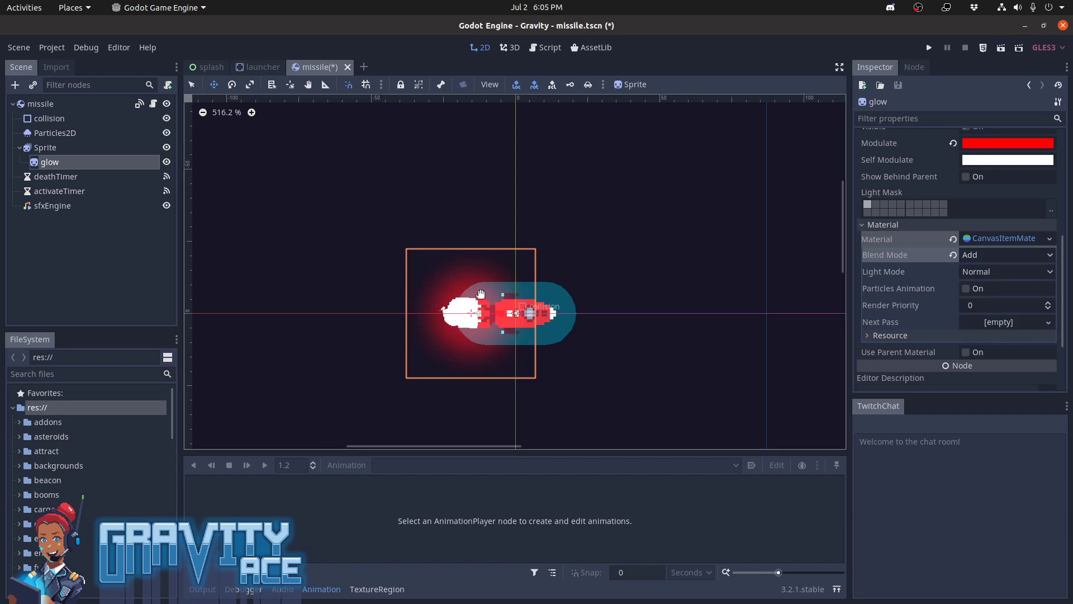
# Open the missile.gd script and read through it to the "Make glow vibrate" code, highlighting those lines
pyautogui.click(154, 105)
pyautogui.scroll(-15, 526, 263)
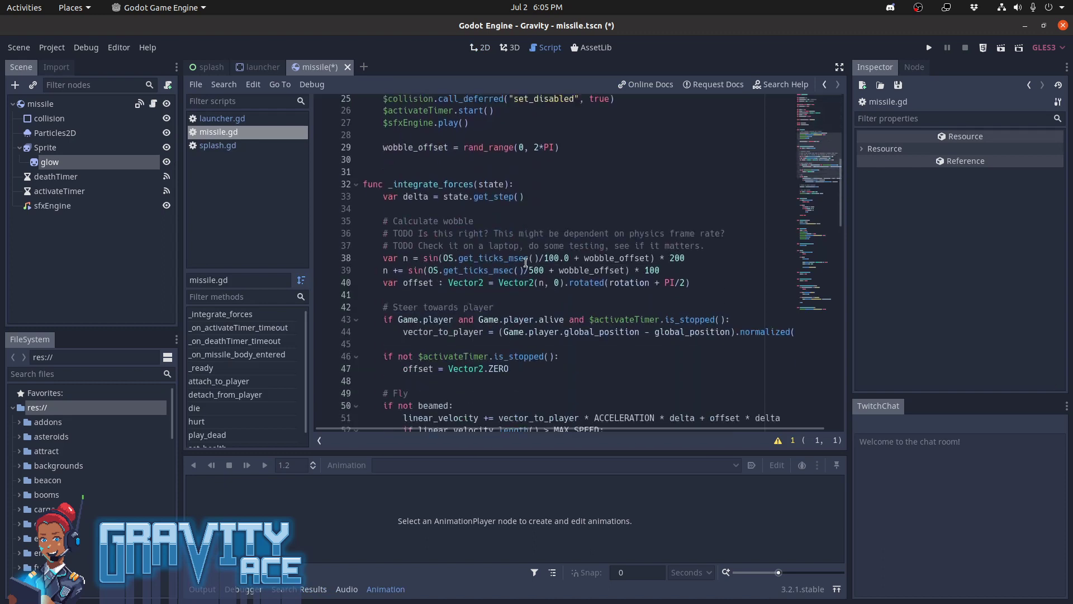
pyautogui.scroll(-12, 525, 263)
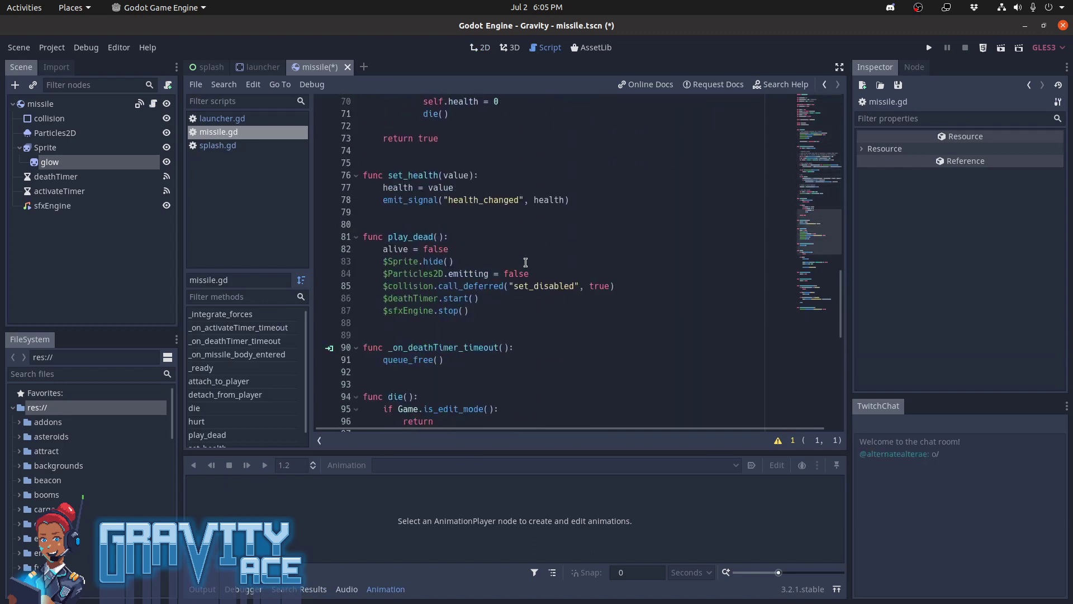
pyautogui.scroll(-6, 526, 262)
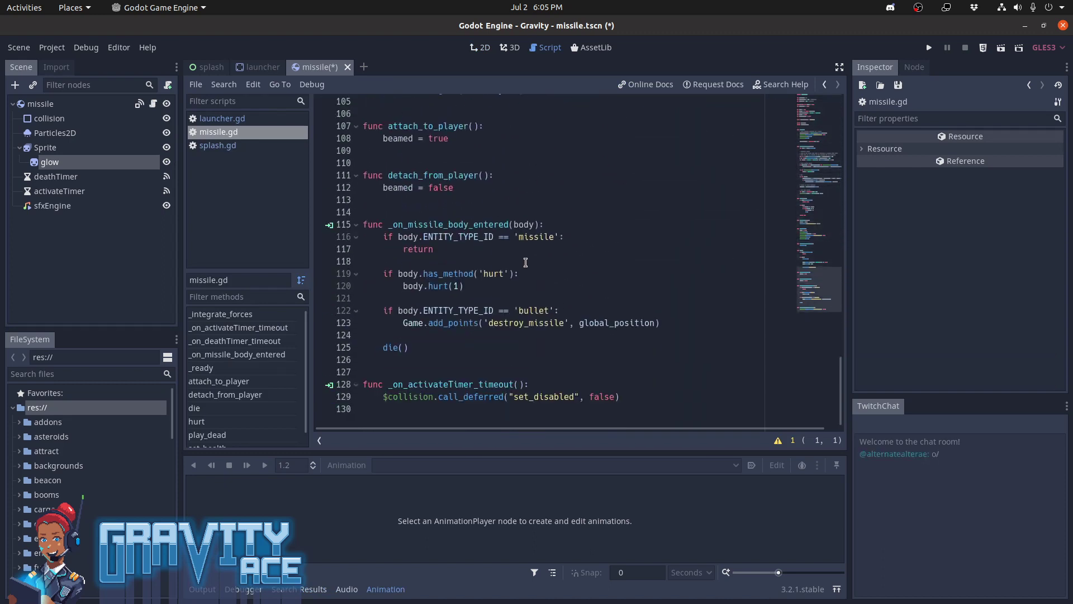
pyautogui.scroll(20, 525, 262)
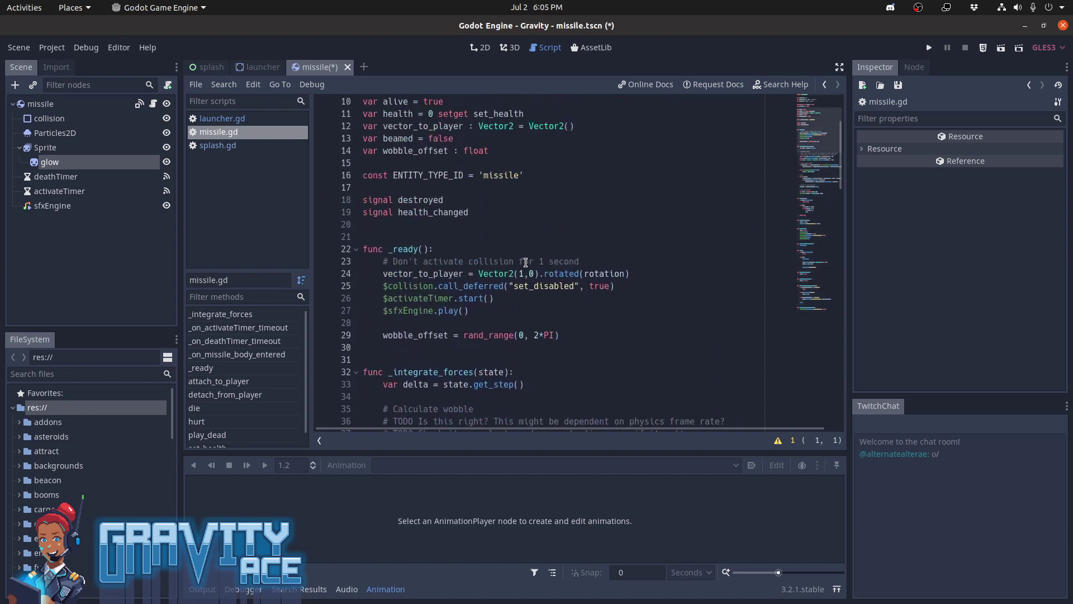
pyautogui.scroll(-15, 525, 262)
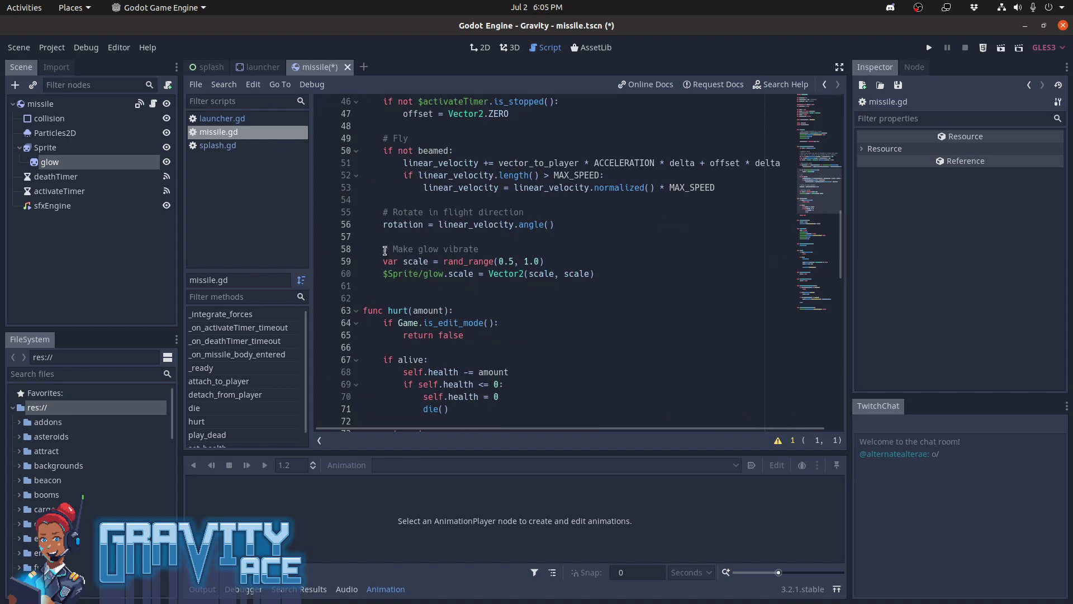
pyautogui.moveTo(384, 250); pyautogui.dragTo(544, 274)
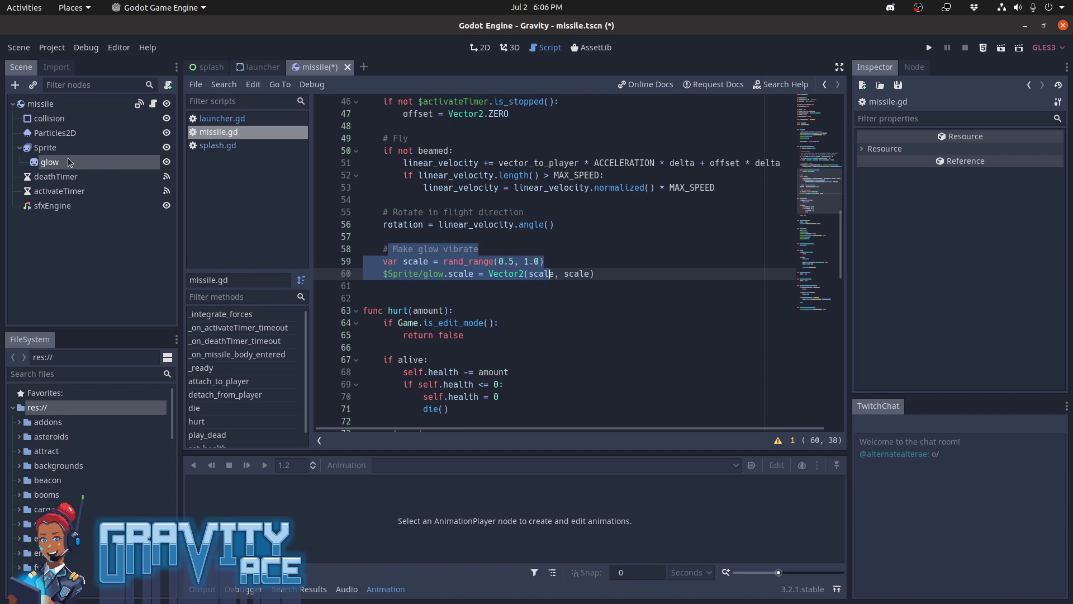
# Return to the 2D view with the glow sprite selected and save the missile scene
pyautogui.click(50, 162)
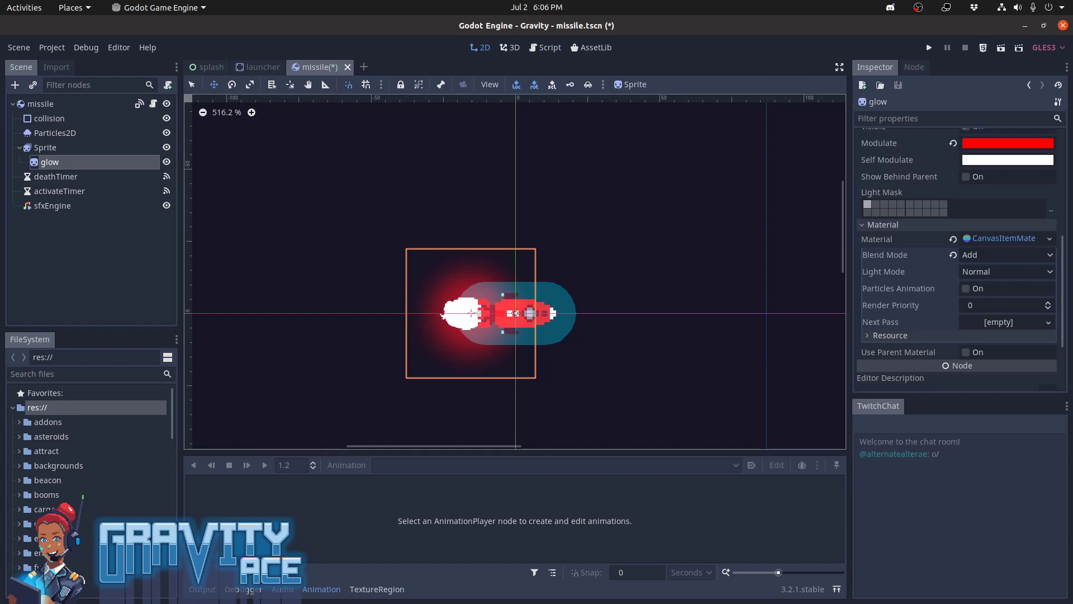
pyautogui.hotkey('alt', 'Tab')
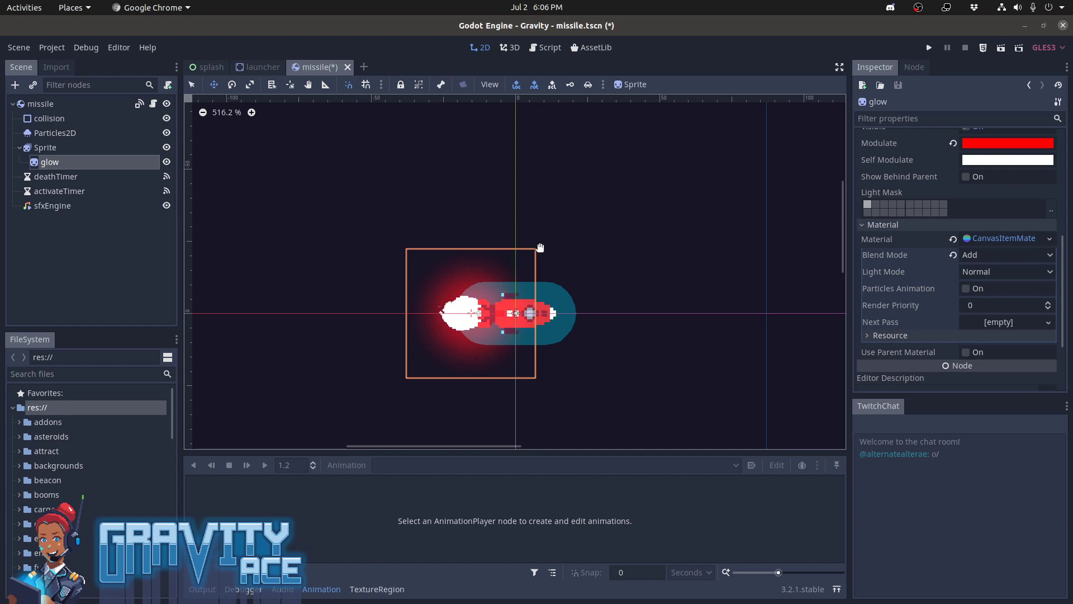
pyautogui.click(327, 72)
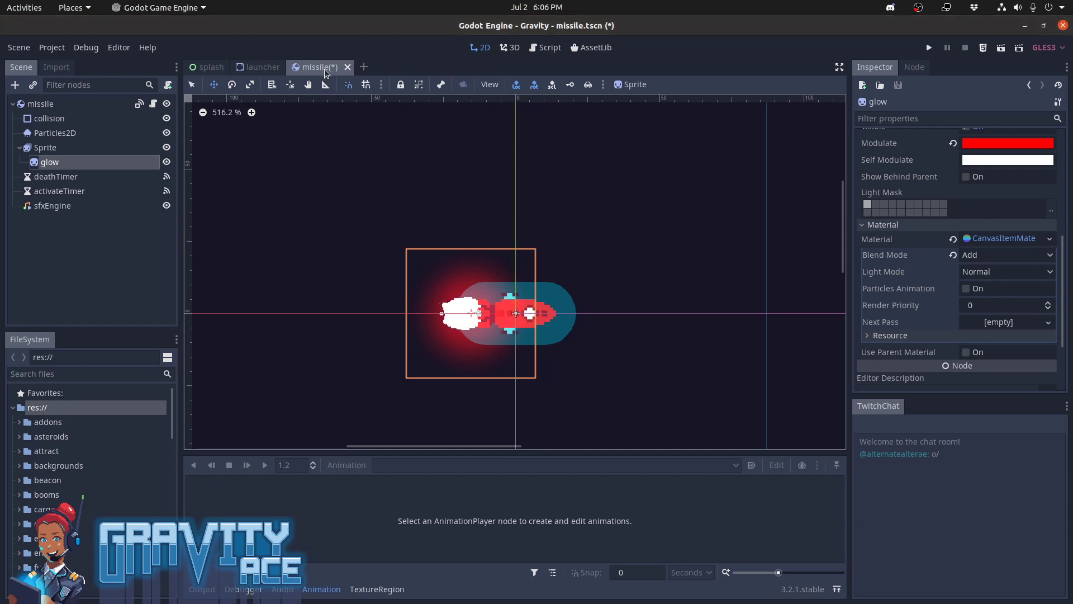
pyautogui.hotkey('ctrl', 's')
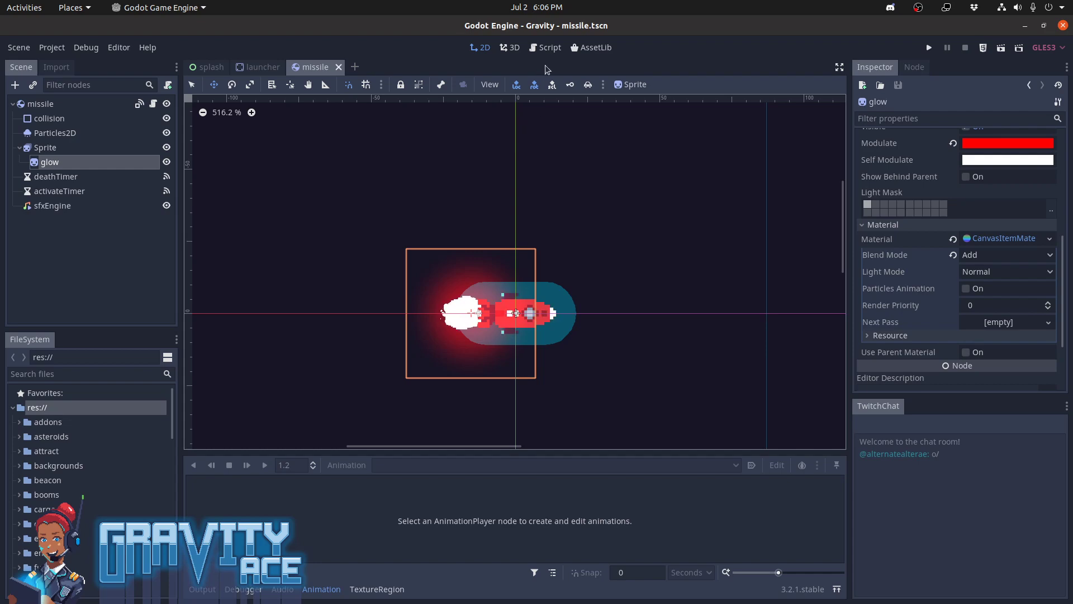
# Run the project and start the Act 1 level "Unnamed" to see the missile glow in the game
pyautogui.press('F5')
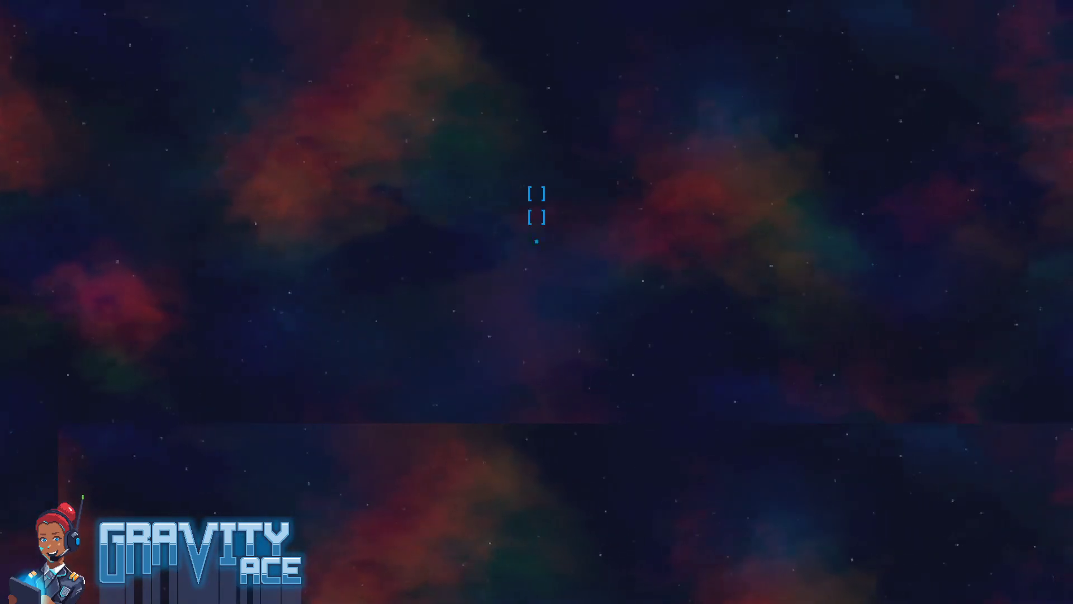
pyautogui.press('Return')
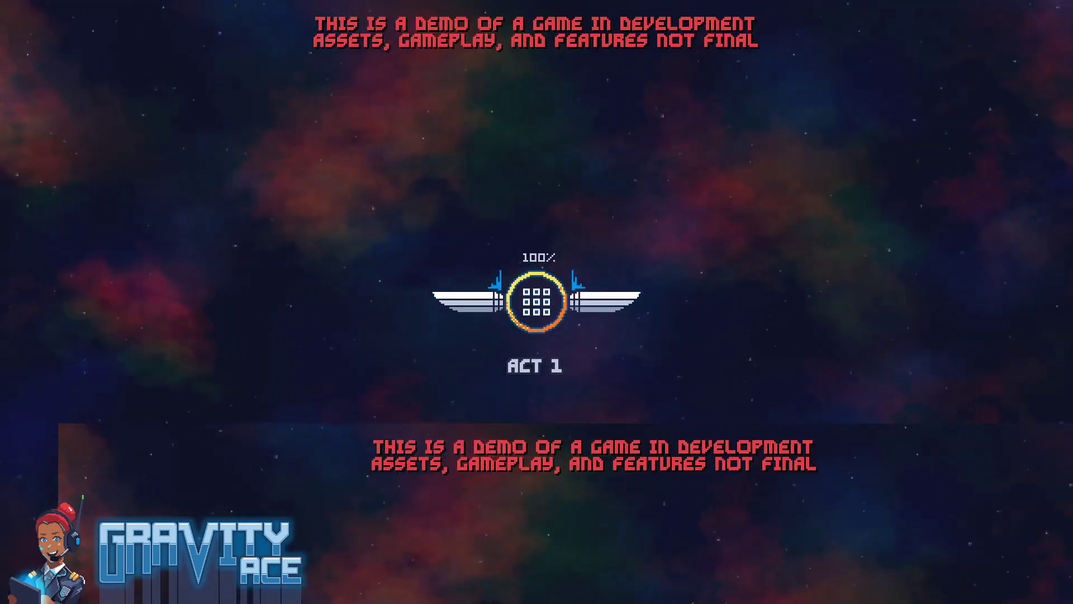
pyautogui.press('Return')
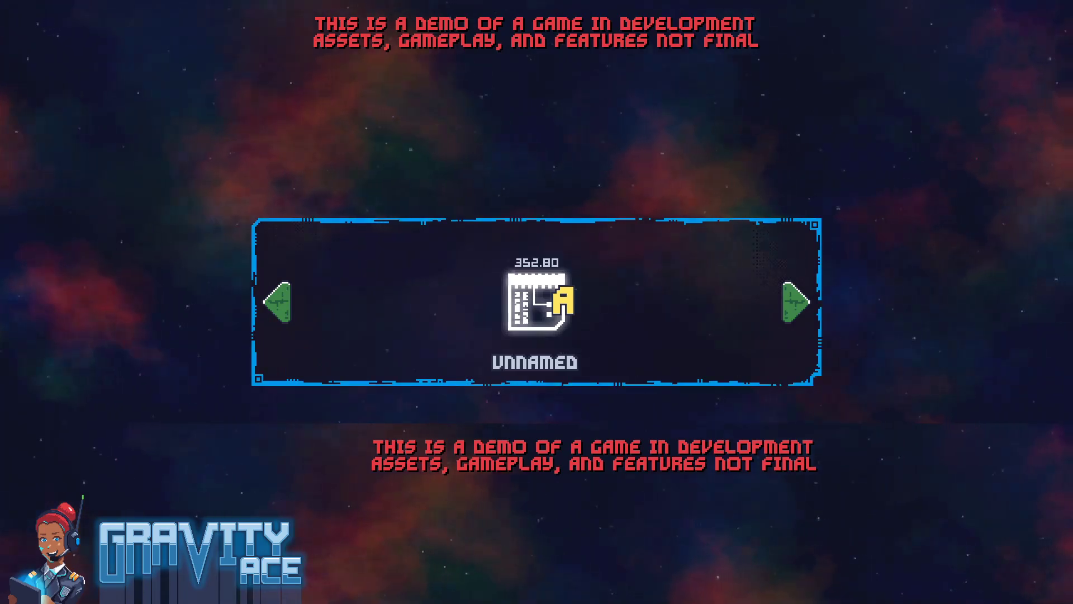
pyautogui.press('Return')
pyautogui.press('Return')
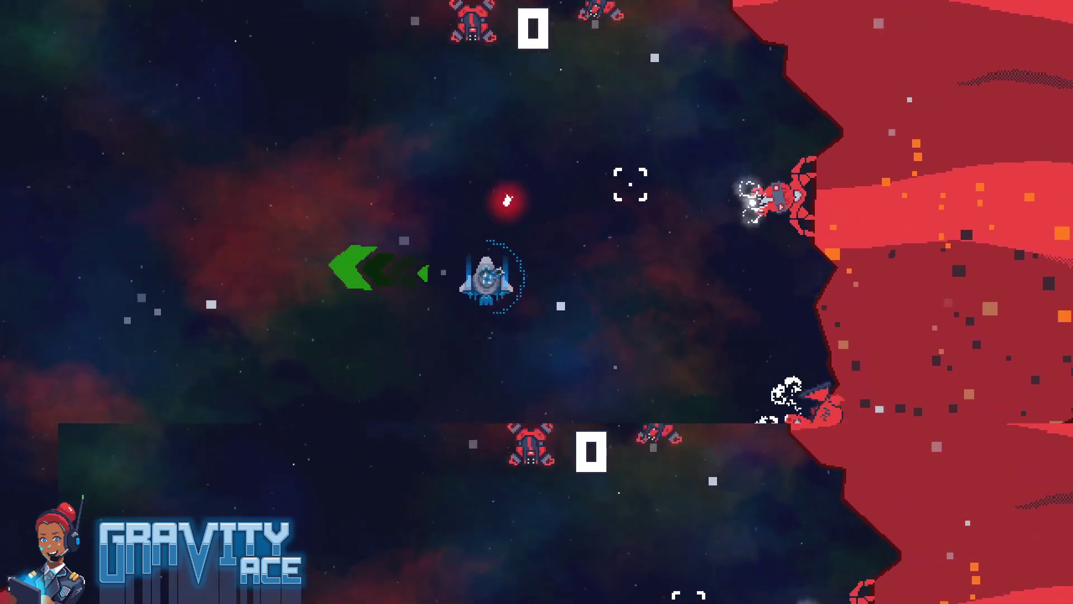
# Maneuver the ship and fire in the running level to observe the missile's glow in game
pyautogui.press('s')
pyautogui.click(649, 178)
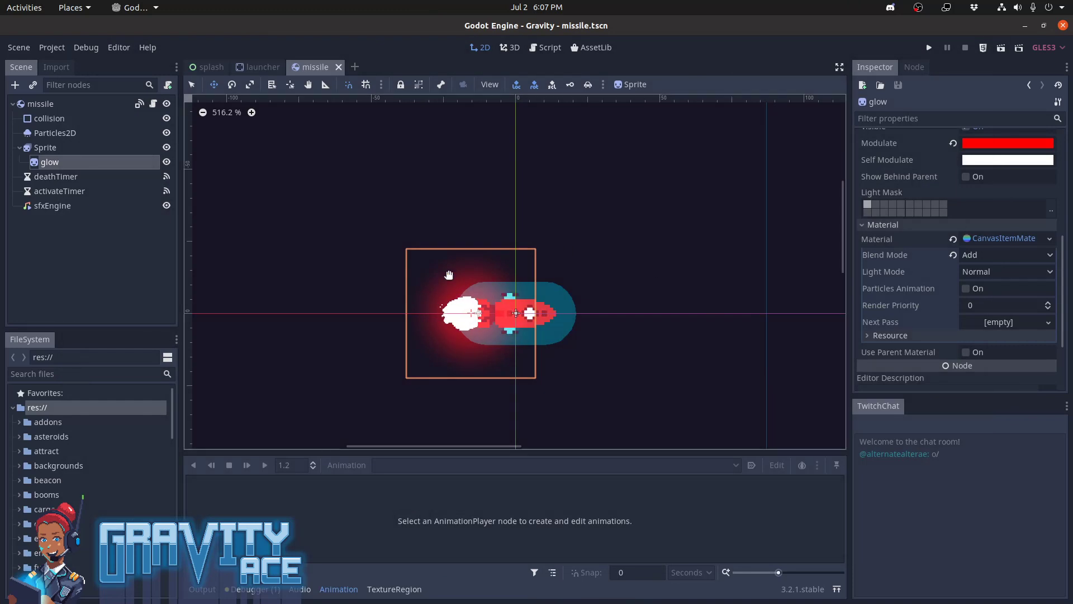
# Open the launcher scene's launcher.gd script and declare the variable MISSILES_IN_FLIGHT = 3 below STARTING_AMMO
pyautogui.click(260, 67)
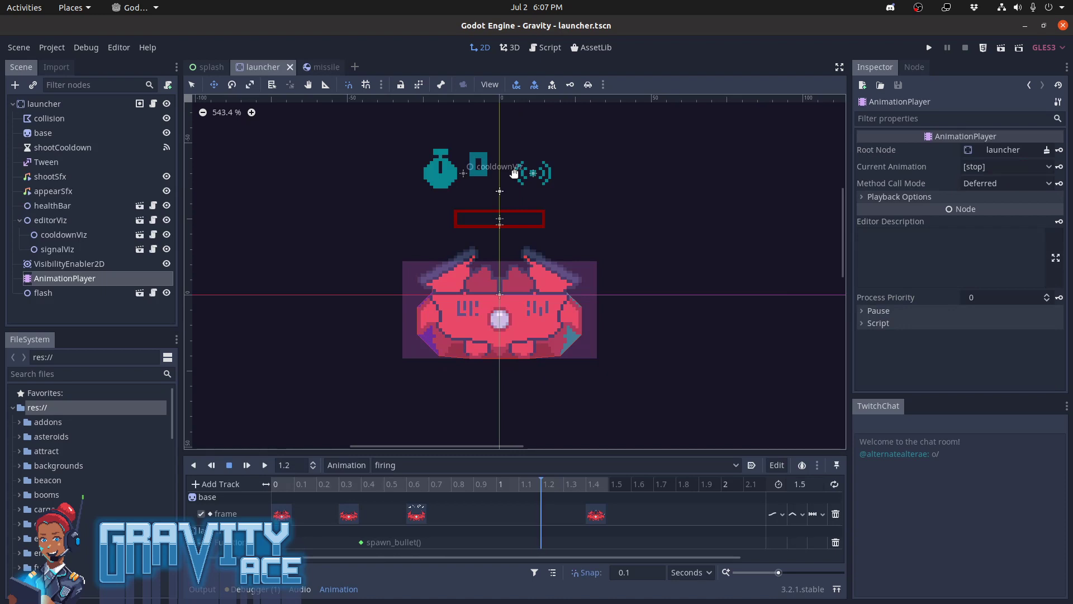
pyautogui.press('F3')
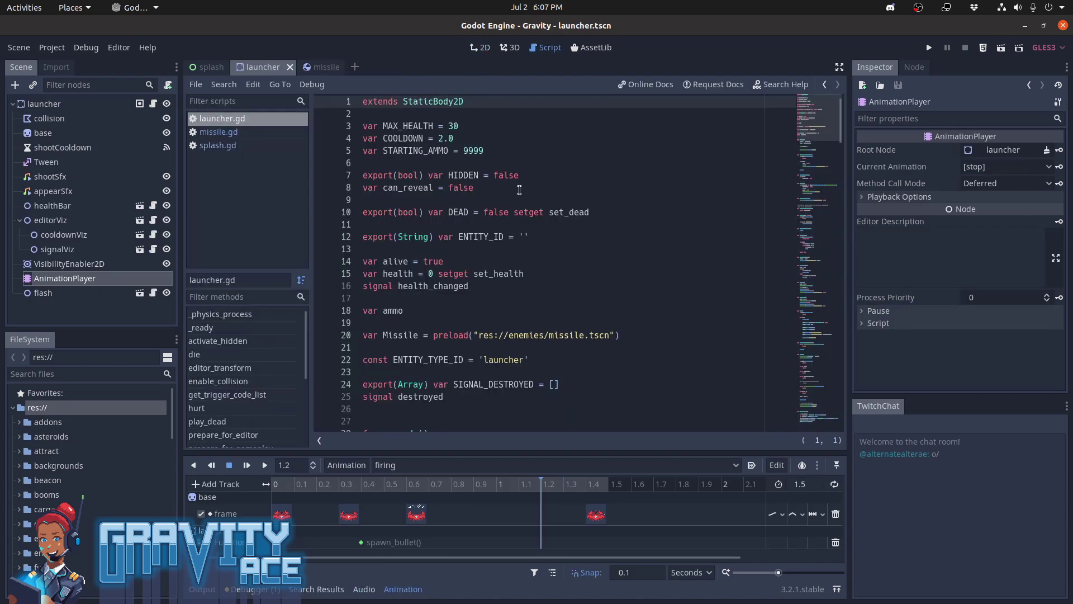
pyautogui.click(473, 151)
pyautogui.click(492, 163)
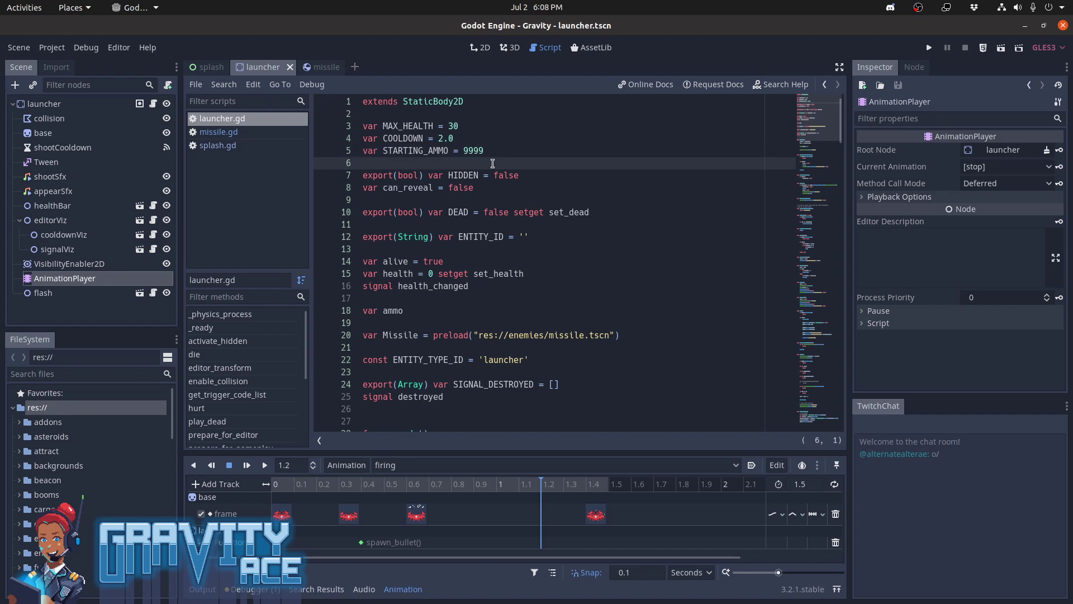
pyautogui.write('var MISSILES_IN_FLIGHT = 0')
pyautogui.press('Return')
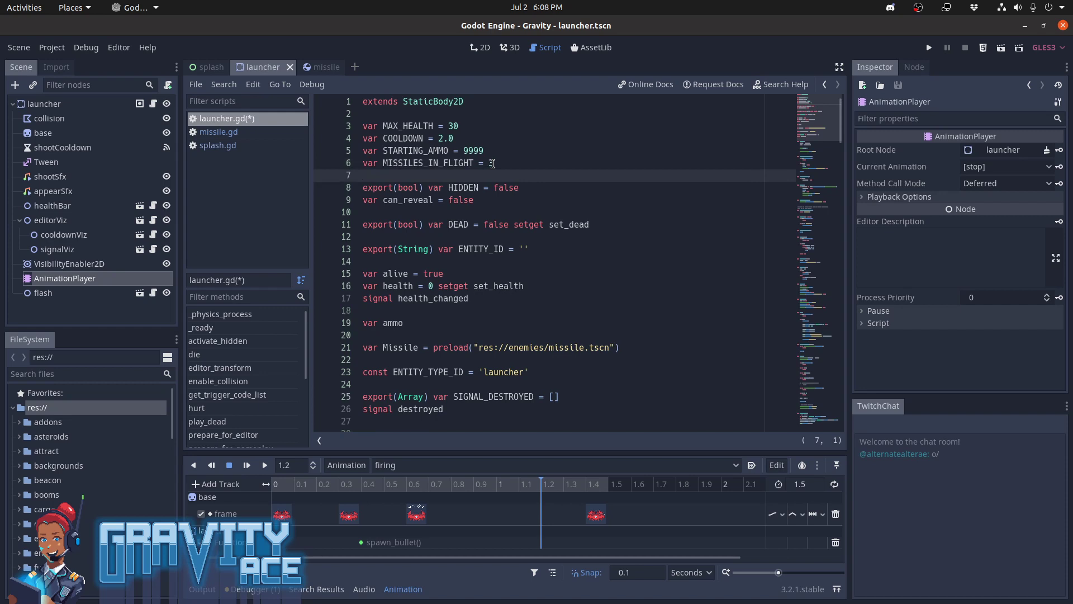
# Rename the MISSILES_IN_FLIGHT variable to MAX_MISSILES and save the launcher script
pyautogui.press('Up')
pyautogui.hotkey('ctrl', 'shift', 'Right')
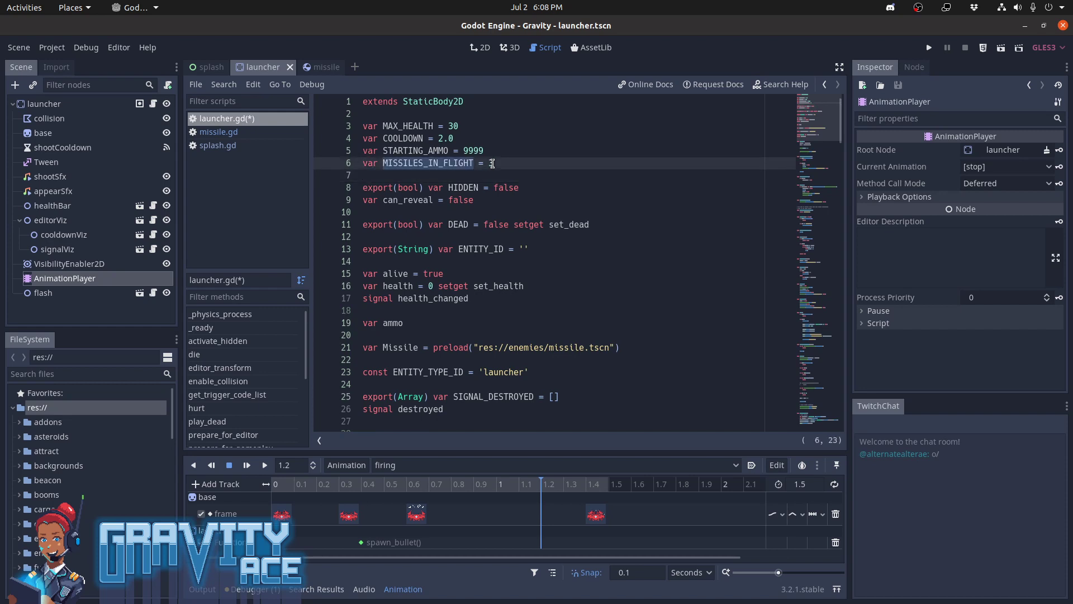
pyautogui.write('MAX_MISSILES')
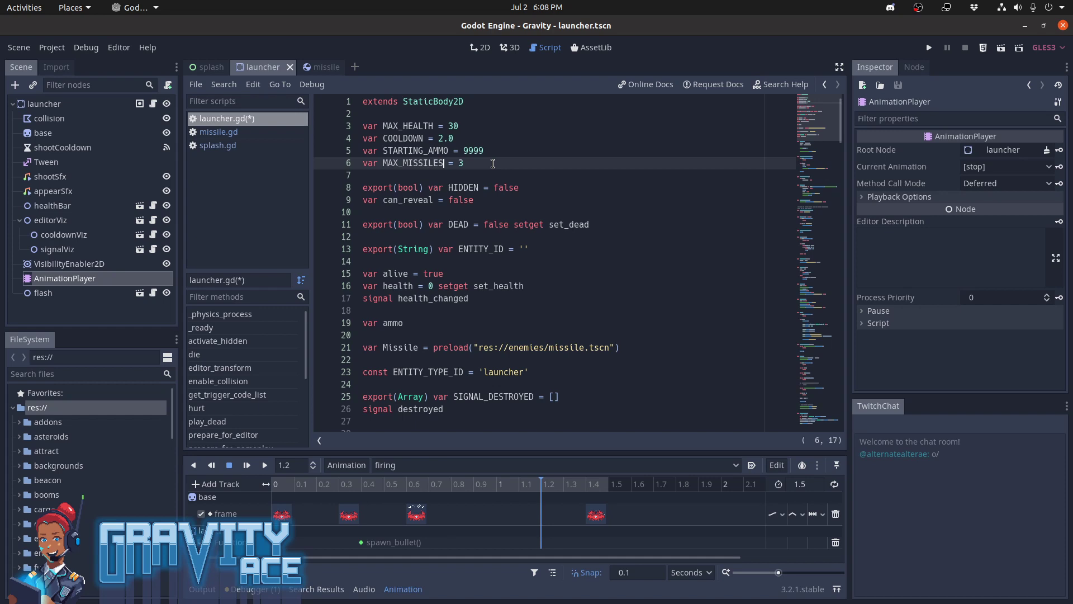
pyautogui.hotkey('ctrl', 's')
# Read through launcher.gd from the variable declarations down to the hurt function
pyautogui.press('Down')
pyautogui.press('Down')
pyautogui.press('Down')
pyautogui.press('Down')
pyautogui.press('Down')
pyautogui.press('Down')
pyautogui.press('Down')
pyautogui.press('Down')
pyautogui.press('Down')
pyautogui.press('Down')
pyautogui.press('Down')
pyautogui.press('Down')
pyautogui.press('Down')
pyautogui.press('Down')
pyautogui.press('Down')
pyautogui.press('Down')
pyautogui.press('Down')
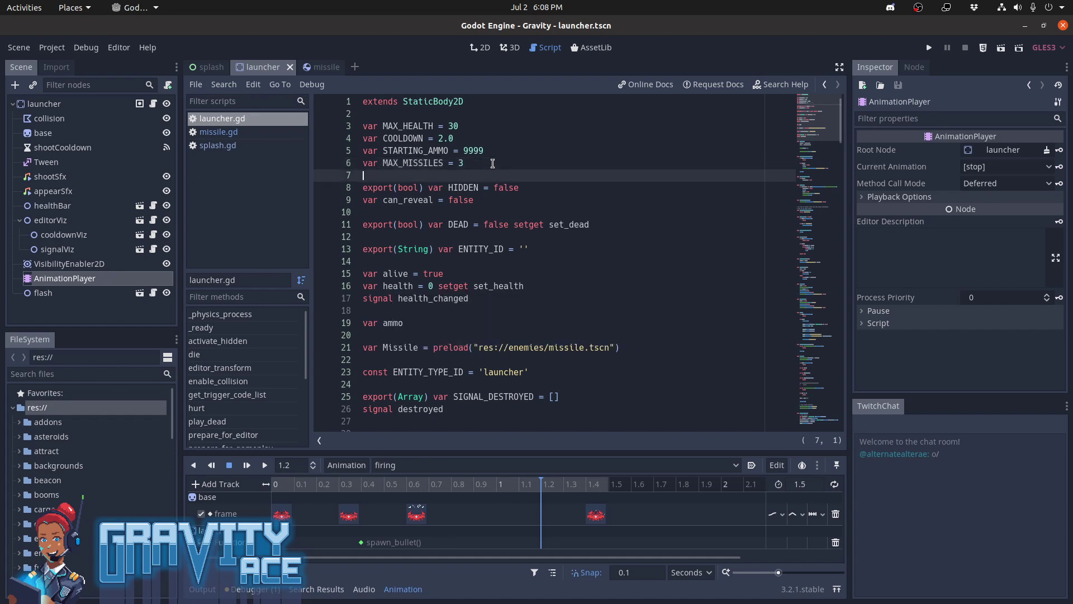
pyautogui.press('Down')
pyautogui.press('Down')
pyautogui.press('Down')
pyautogui.press('Down')
pyautogui.press('Down')
pyautogui.press('Down')
pyautogui.press('Down')
pyautogui.press('Down')
pyautogui.press('Down')
pyautogui.press('Down')
pyautogui.press('Down')
pyautogui.press('Down')
pyautogui.press('Down')
pyautogui.press('Down')
pyautogui.press('Down')
pyautogui.press('Down')
pyautogui.press('Down')
pyautogui.press('Down')
pyautogui.press('Down')
pyautogui.press('Down')
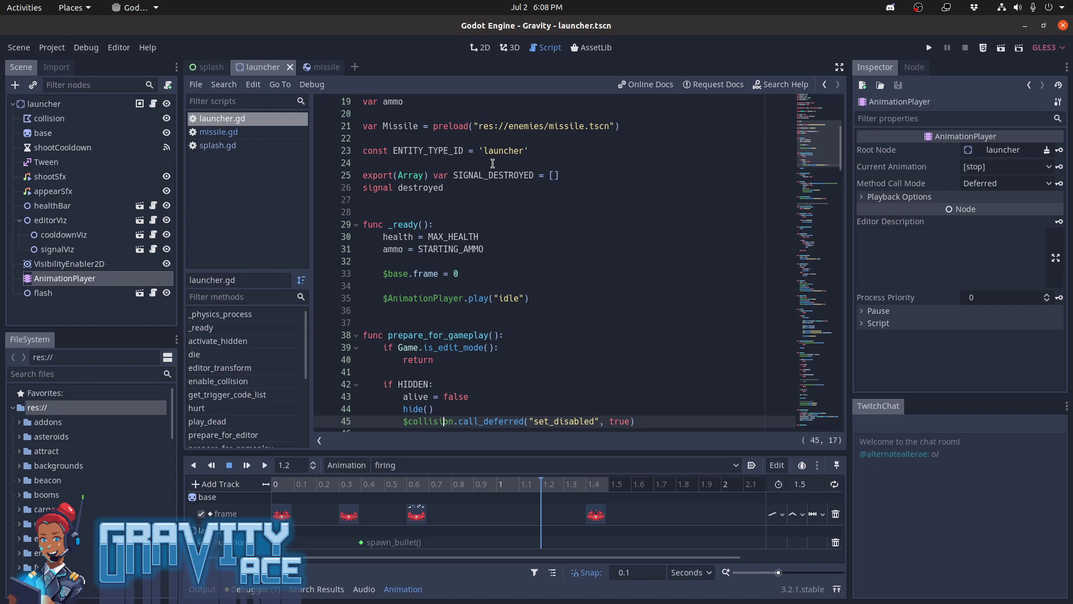
pyautogui.press('Down')
pyautogui.press('Down')
pyautogui.press('Down')
pyautogui.press('Down')
pyautogui.press('Down')
pyautogui.press('Down')
pyautogui.press('Down')
pyautogui.press('Down')
pyautogui.press('Down')
pyautogui.press('Down')
pyautogui.press('Down')
pyautogui.press('Down')
pyautogui.press('Down')
pyautogui.press('Down')
pyautogui.press('Down')
pyautogui.press('Down')
pyautogui.press('Down')
pyautogui.press('Down')
pyautogui.press('Down')
pyautogui.press('Down')
pyautogui.press('Down')
pyautogui.press('Down')
pyautogui.press('Down')
pyautogui.press('Down')
pyautogui.press('Down')
pyautogui.press('Down')
pyautogui.press('Down')
pyautogui.press('Down')
pyautogui.press('Down')
pyautogui.press('Down')
pyautogui.press('Down')
pyautogui.press('Down')
pyautogui.press('Down')
pyautogui.press('Down')
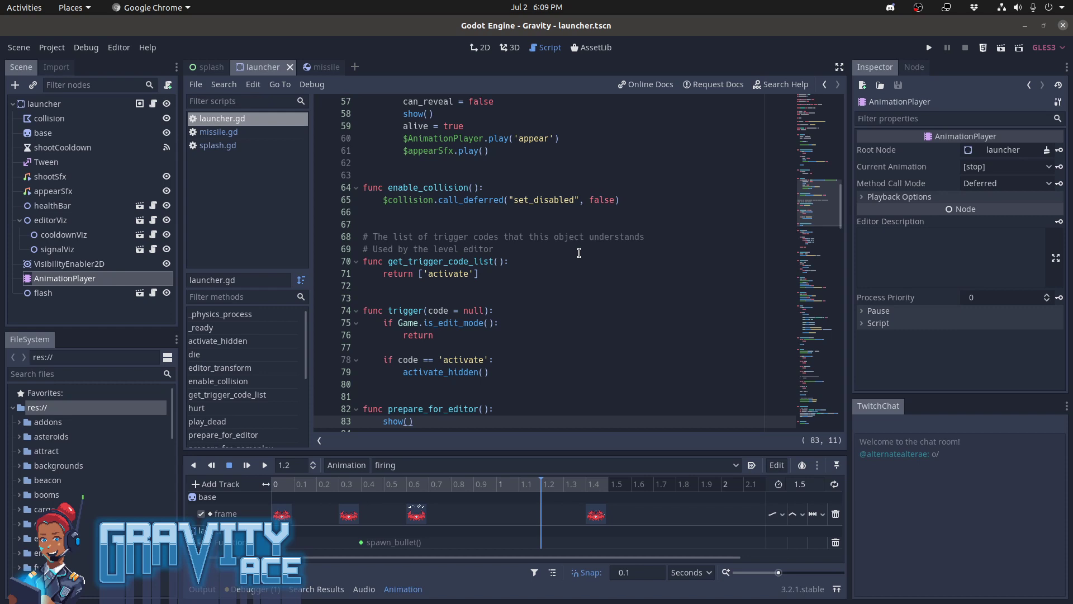
pyautogui.hotkey('alt', 'Tab')
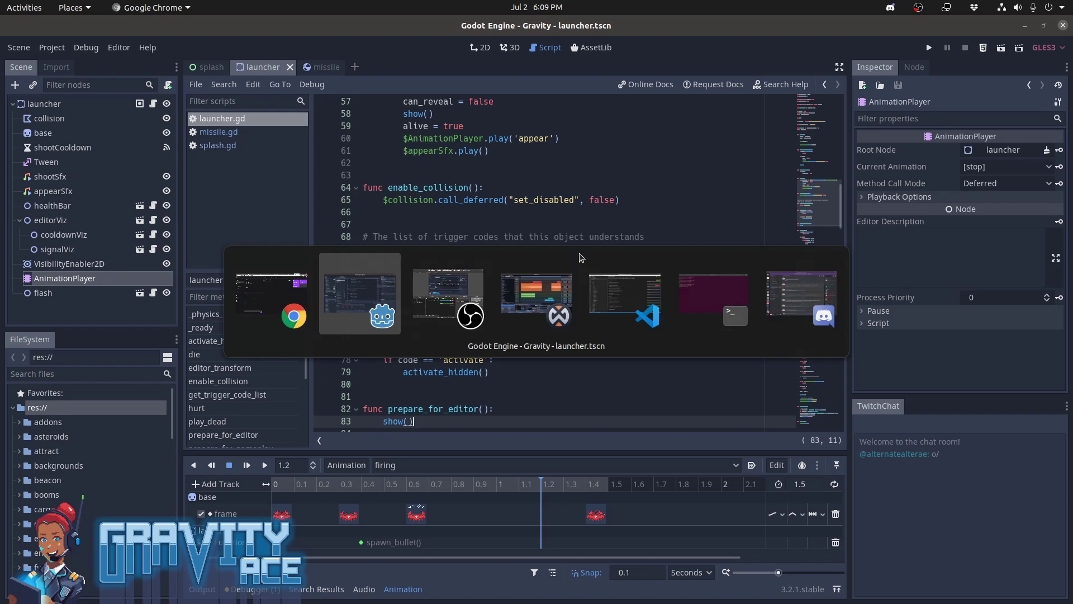
pyautogui.hotkey('alt', 'Tab')
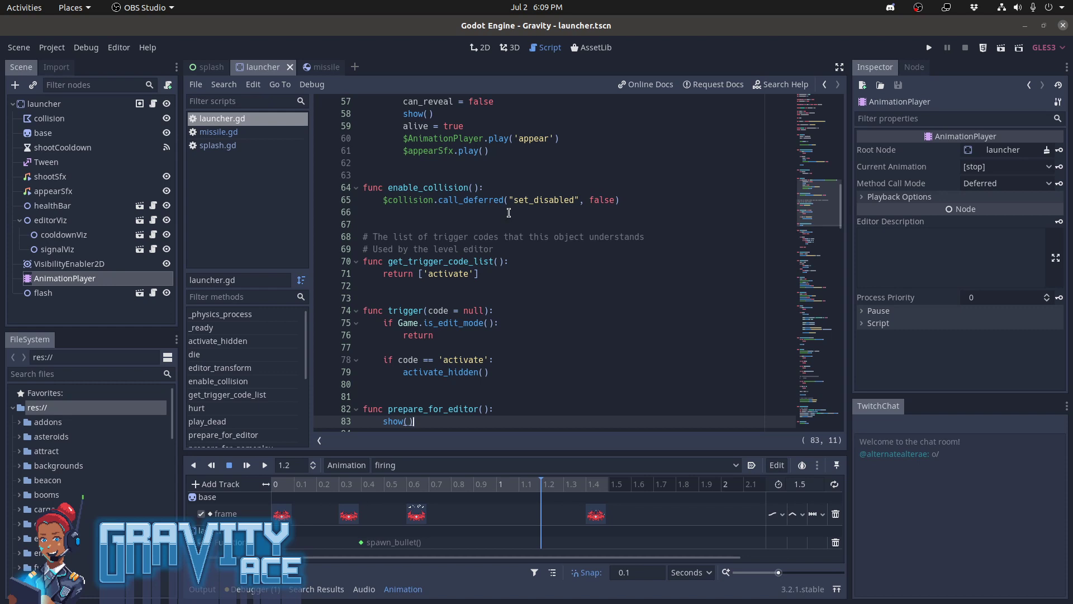
pyautogui.scroll(-5, 509, 212)
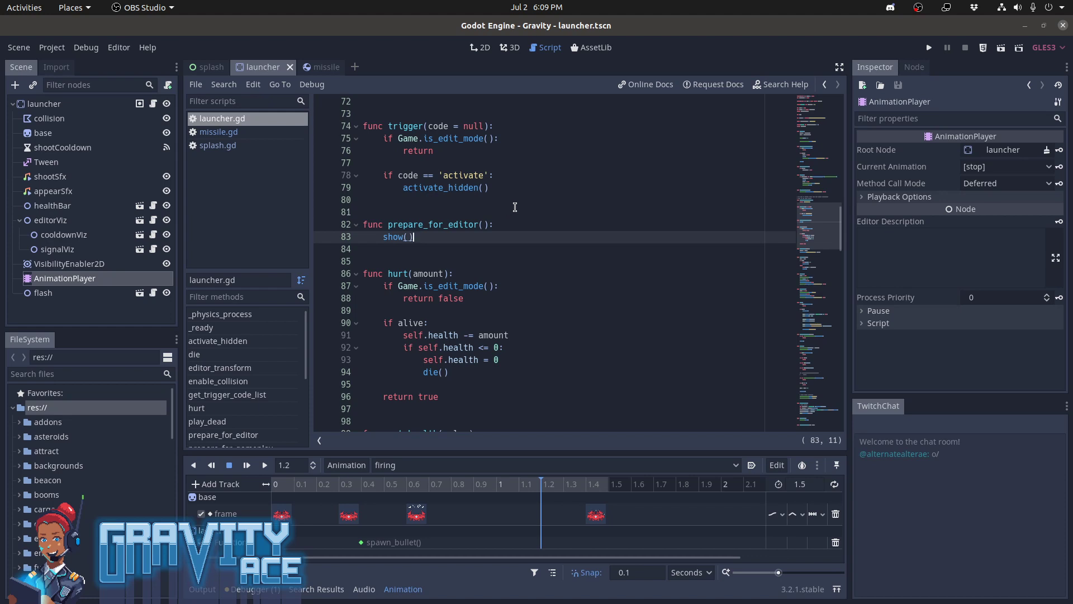
# Look through the desktop workspaces holding Waveform, Visual Studio Code and the empty desktop, and return to the Godot editor
pyautogui.hotkey('ctrl', 'alt', 'Up')
pyautogui.hotkey('ctrl', 'alt', 'Down')
pyautogui.click(748, 29)
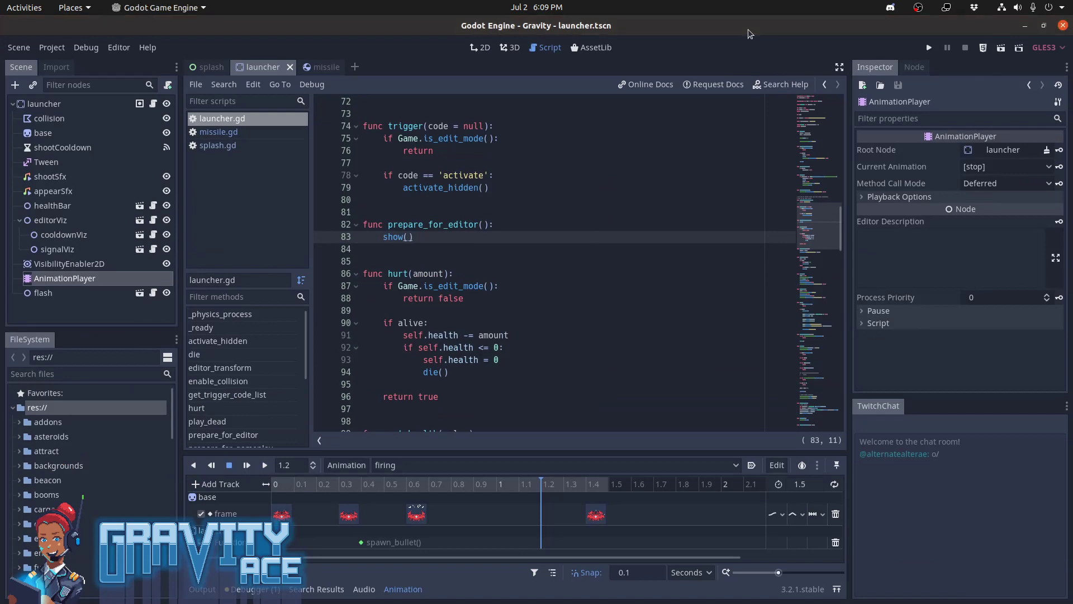
pyautogui.hotkey('ctrl', 'alt', 'Down')
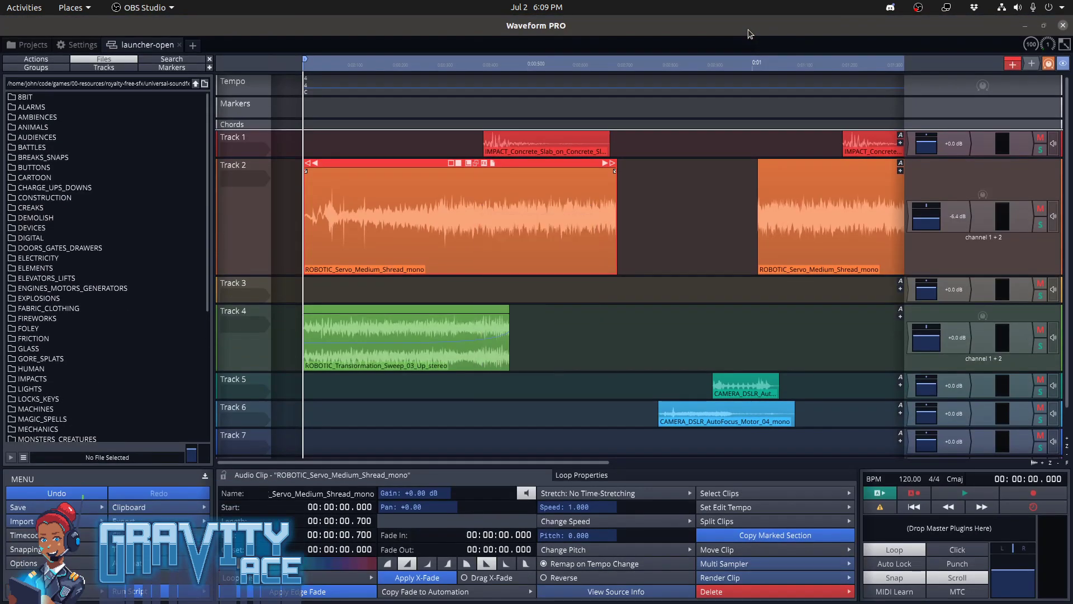
pyautogui.hotkey('ctrl', 'alt', 'Up')
pyautogui.hotkey('ctrl', 'alt', 'Down')
pyautogui.hotkey('ctrl', 'alt', 'Up')
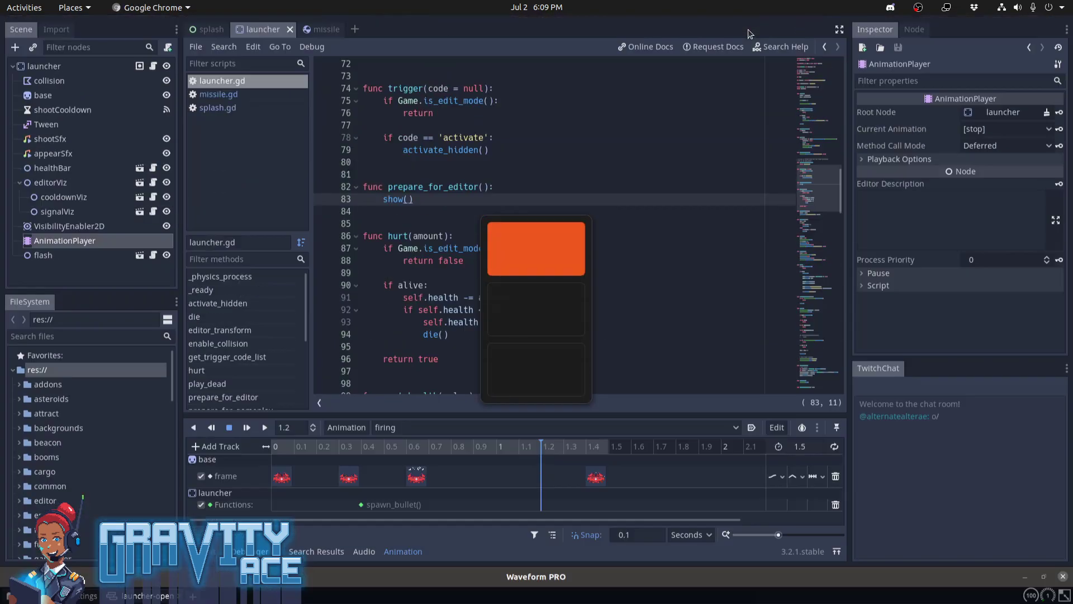
pyautogui.hotkey('ctrl', 'alt', 'Down')
pyautogui.hotkey('ctrl', 'alt', 'Down')
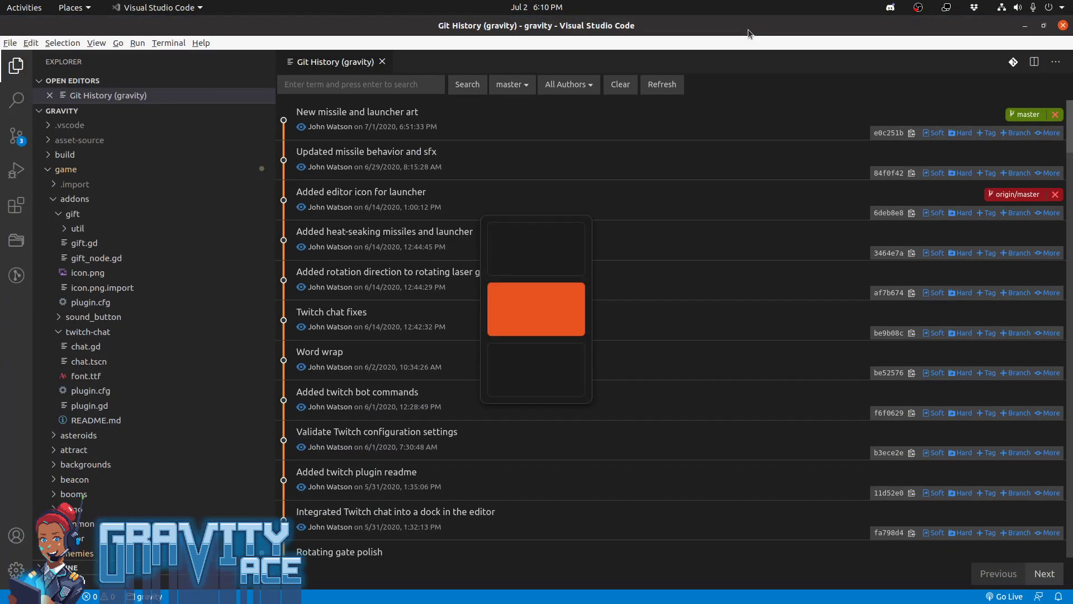
pyautogui.hotkey('ctrl', 'alt', 'shift', 'Up')
pyautogui.hotkey('ctrl', 'alt', 'Down')
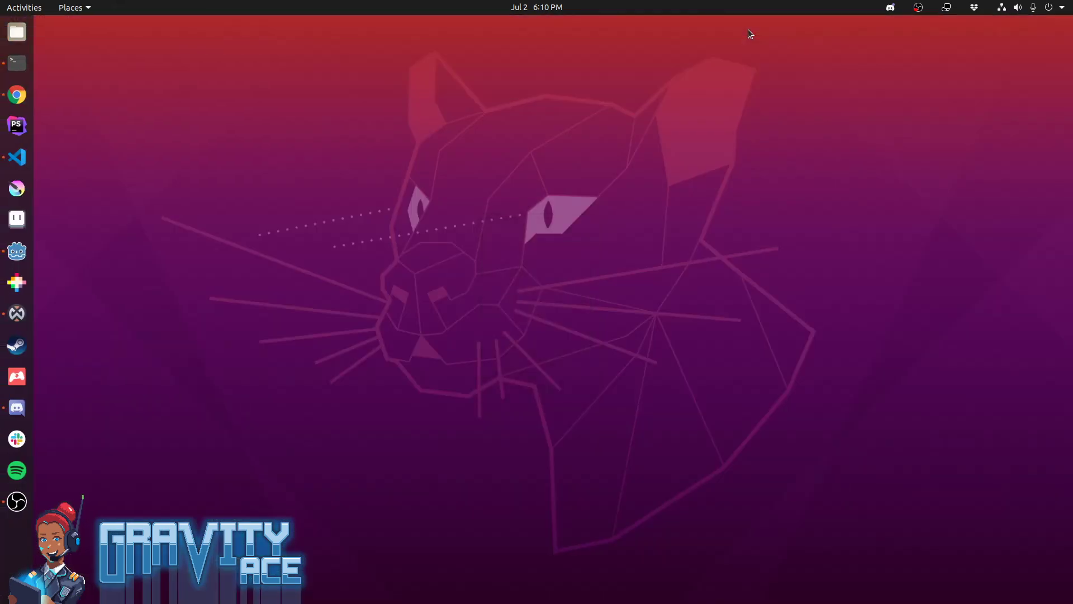
pyautogui.hotkey('ctrl', 'alt', 'Down')
pyautogui.hotkey('ctrl', 'alt', 'Up')
pyautogui.hotkey('ctrl', 'alt', 'Up')
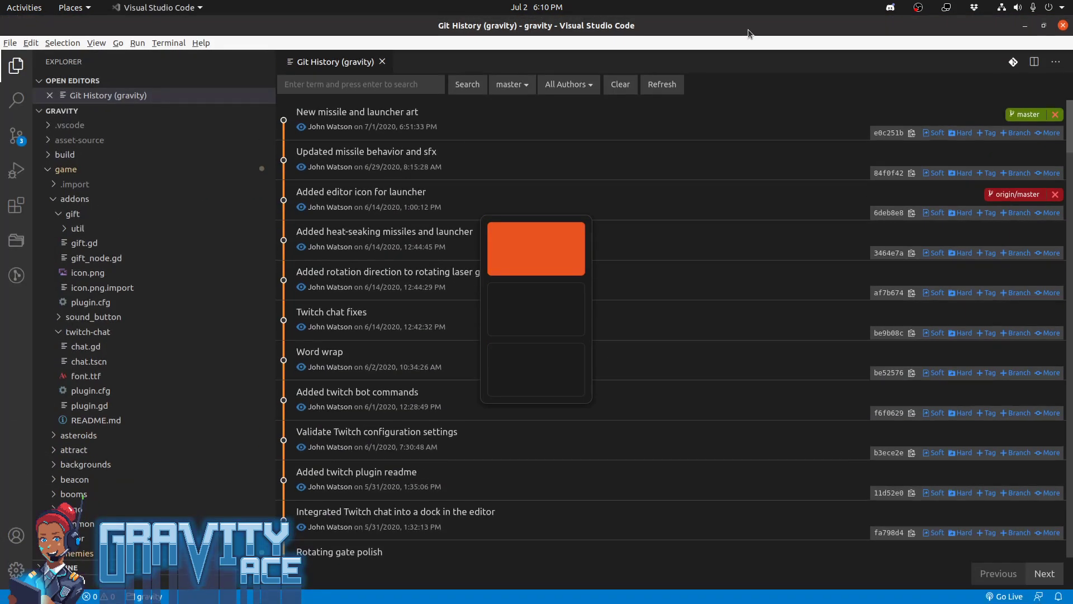
pyautogui.hotkey('alt', 'Tab')
pyautogui.hotkey('alt', 'Tab')
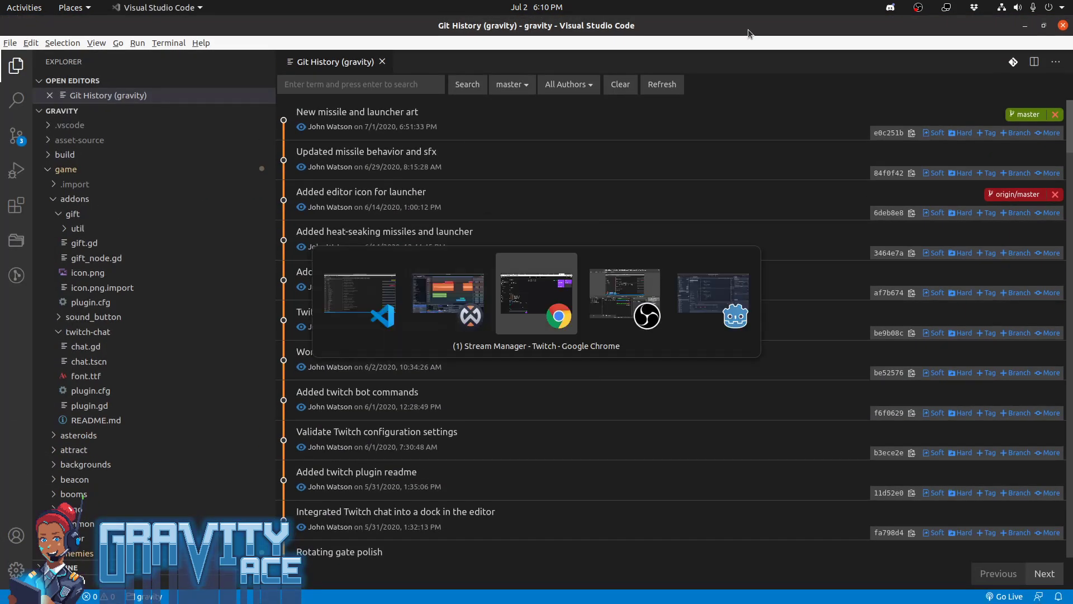
pyautogui.hotkey('alt', 'Tab')
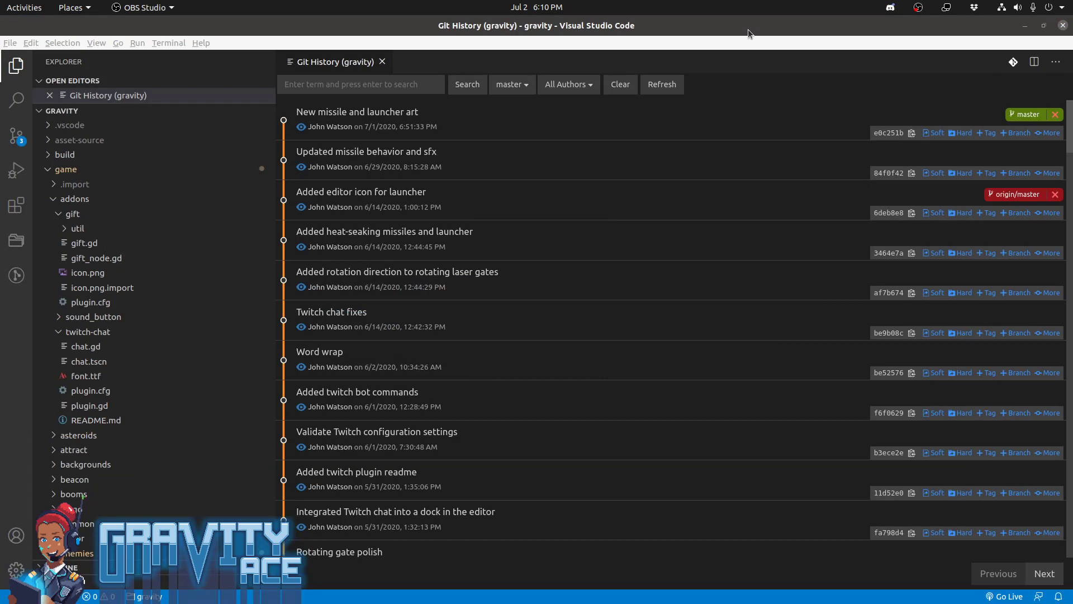
pyautogui.hotkey('alt', 'Tab')
pyautogui.hotkey('alt', 'Tab')
pyautogui.hotkey('alt', 'Tab')
pyautogui.hotkey('alt', 'Tab')
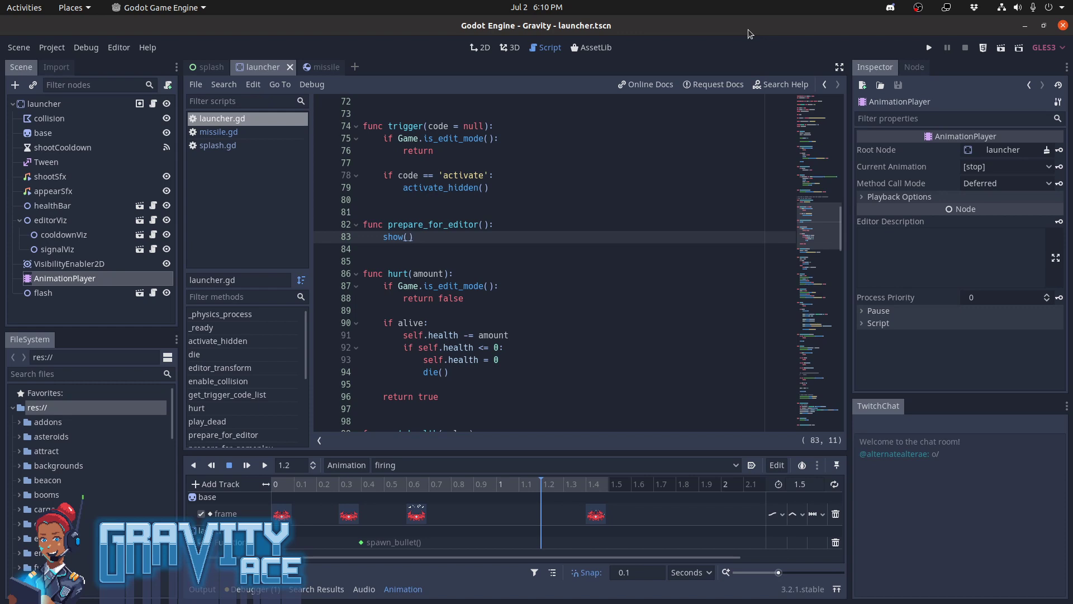
# Check the signals declared in the missile scene's missile.gd script and highlight the "destroyed" signal name
pyautogui.click(606, 275)
pyautogui.scroll(20, 606, 277)
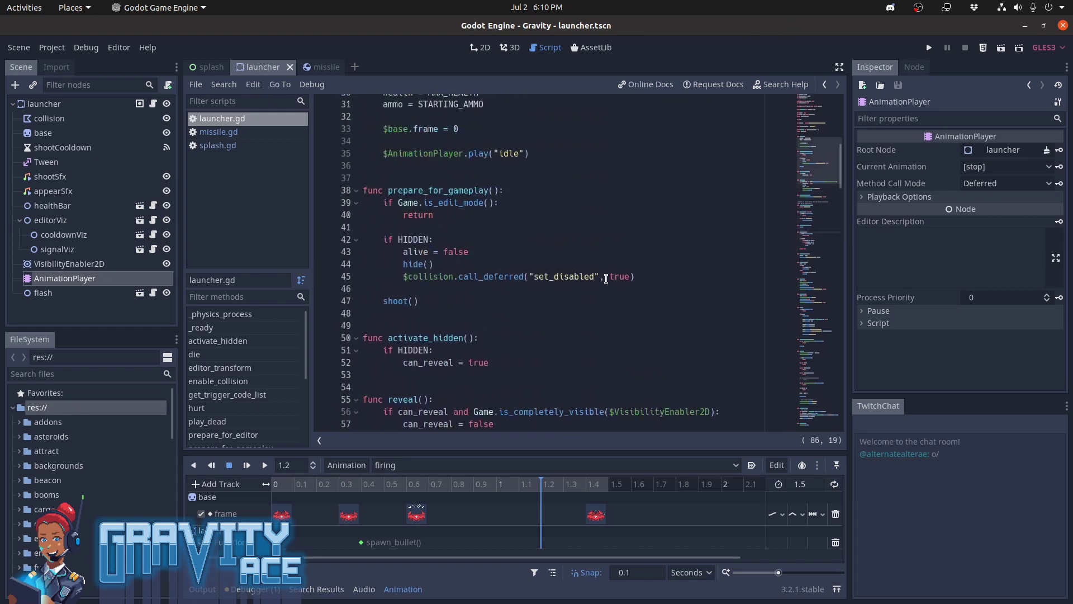
pyautogui.click(559, 163)
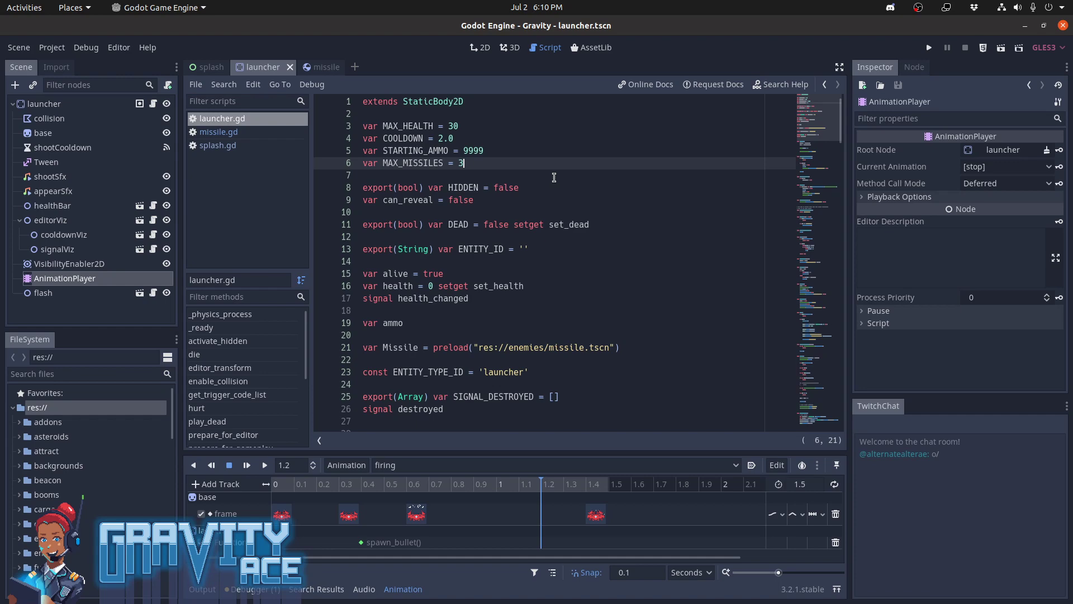
pyautogui.click(334, 70)
pyautogui.scroll(15, 515, 225)
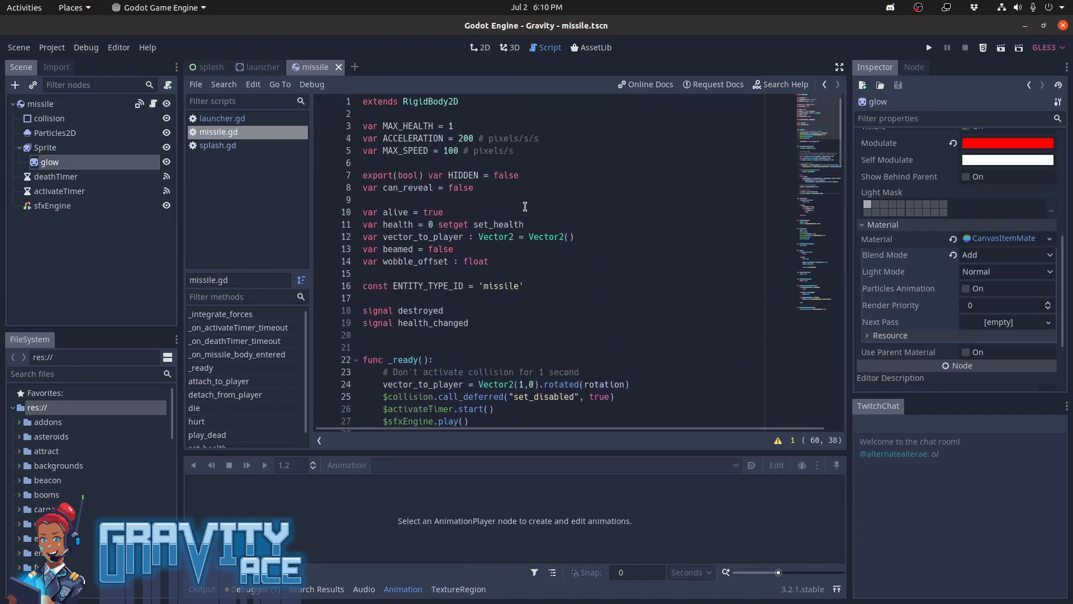
pyautogui.click(492, 324)
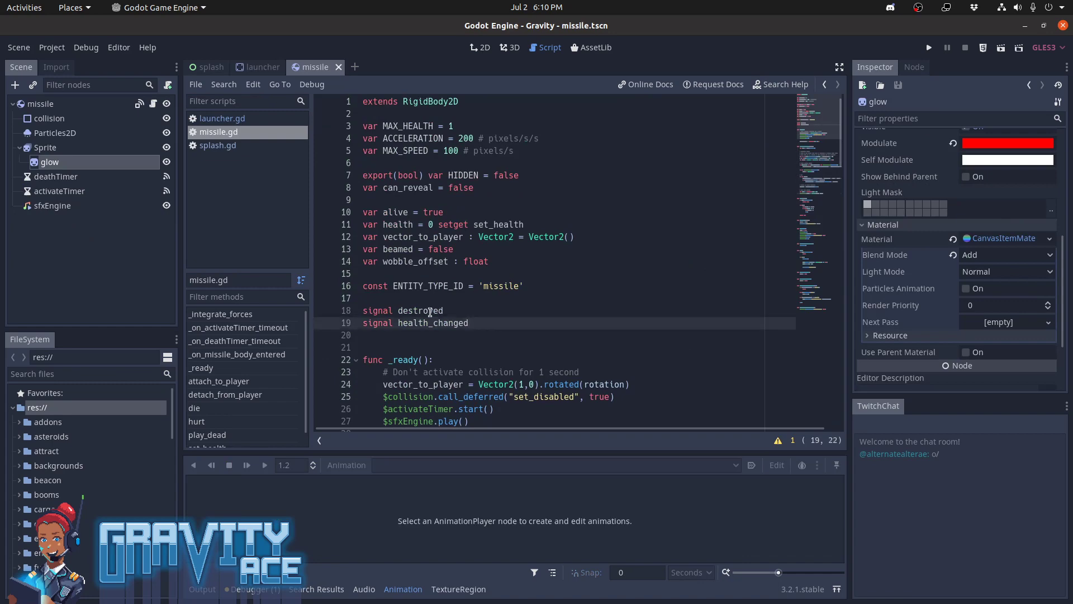
pyautogui.doubleClick(430, 310)
# Return to launcher.gd and declare the variable missiles_in_flight = 0 below MAX_MISSILES, separated by a blank line
pyautogui.click(269, 68)
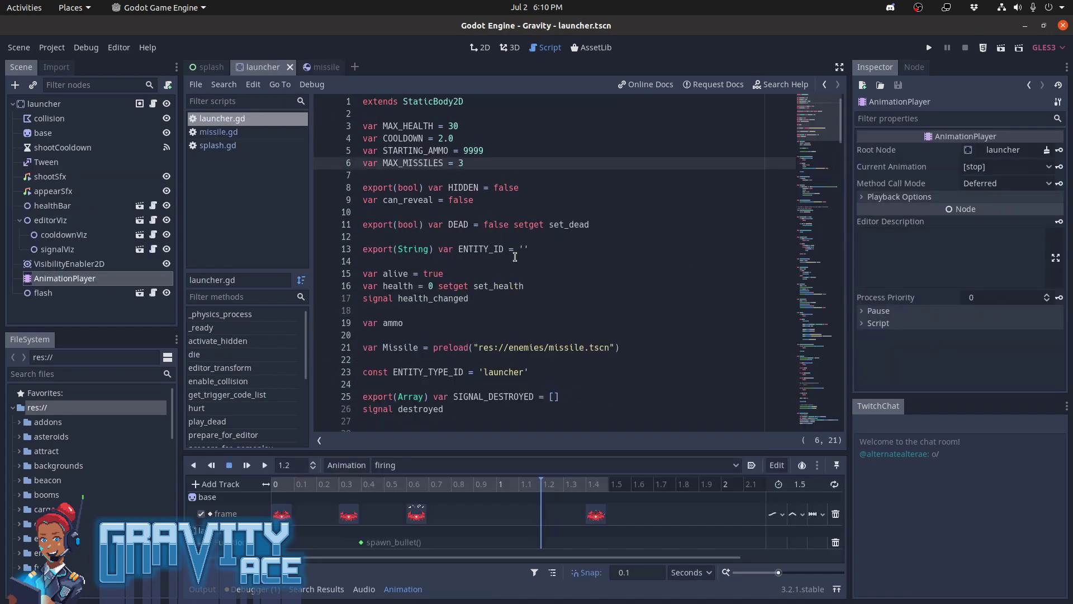
pyautogui.scroll(-15, 515, 257)
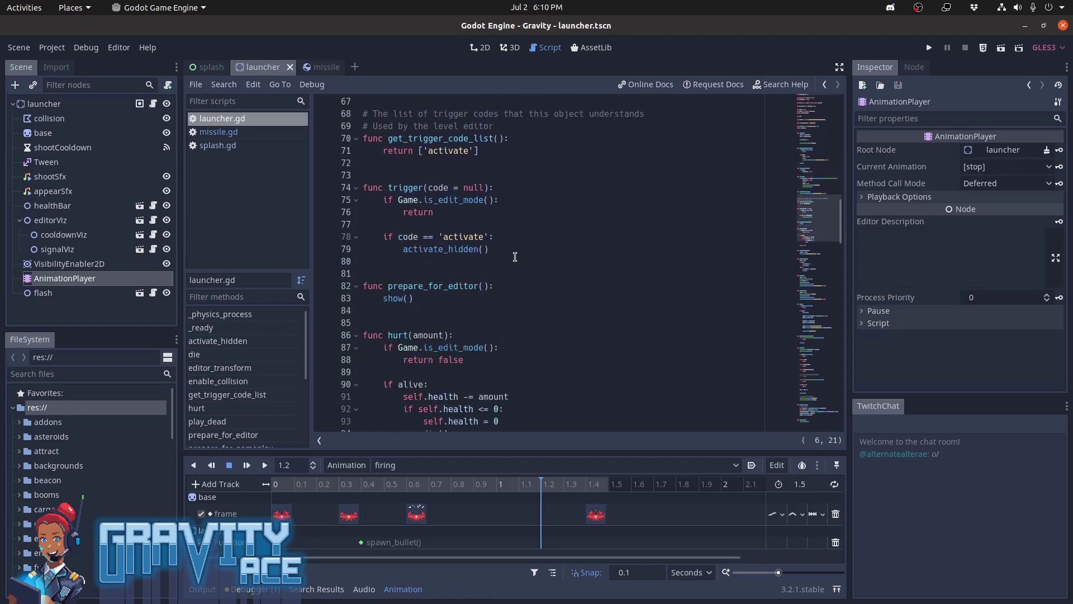
pyautogui.scroll(-5, 515, 256)
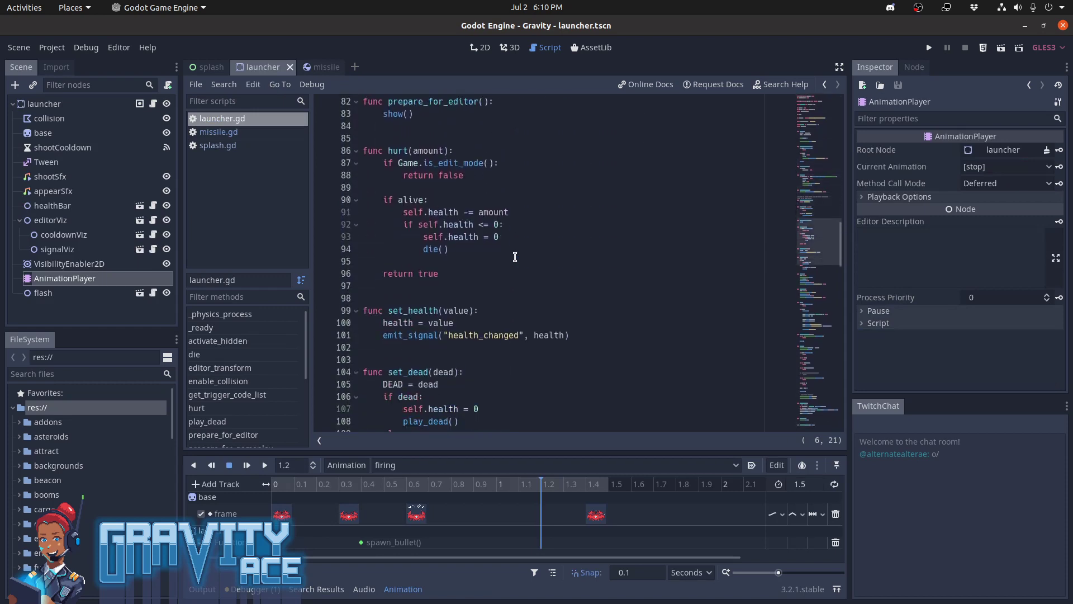
pyautogui.scroll(-4, 515, 257)
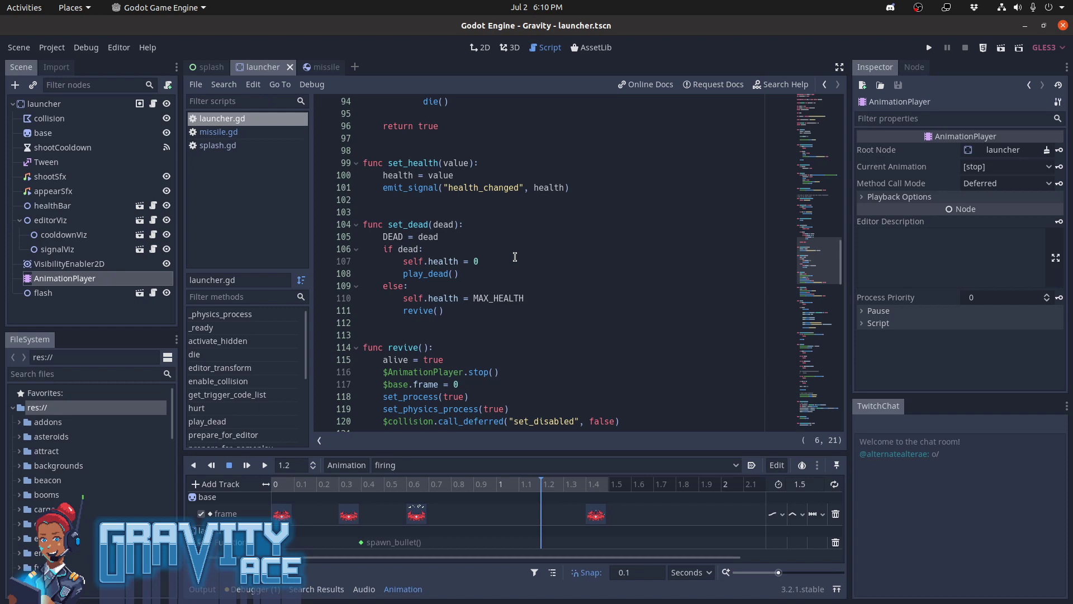
pyautogui.scroll(20, 515, 256)
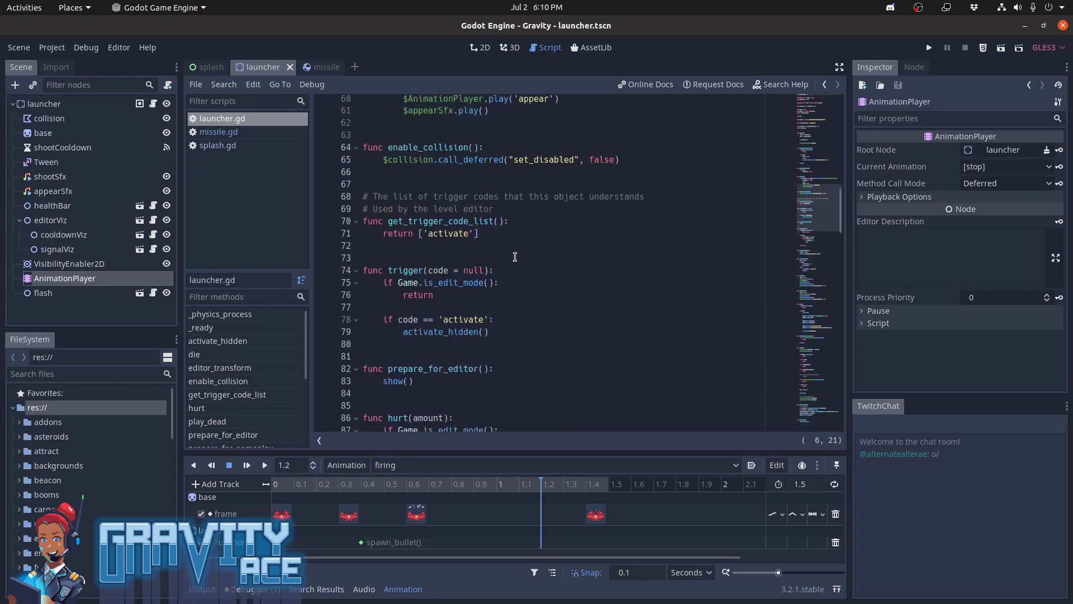
pyautogui.click(472, 176)
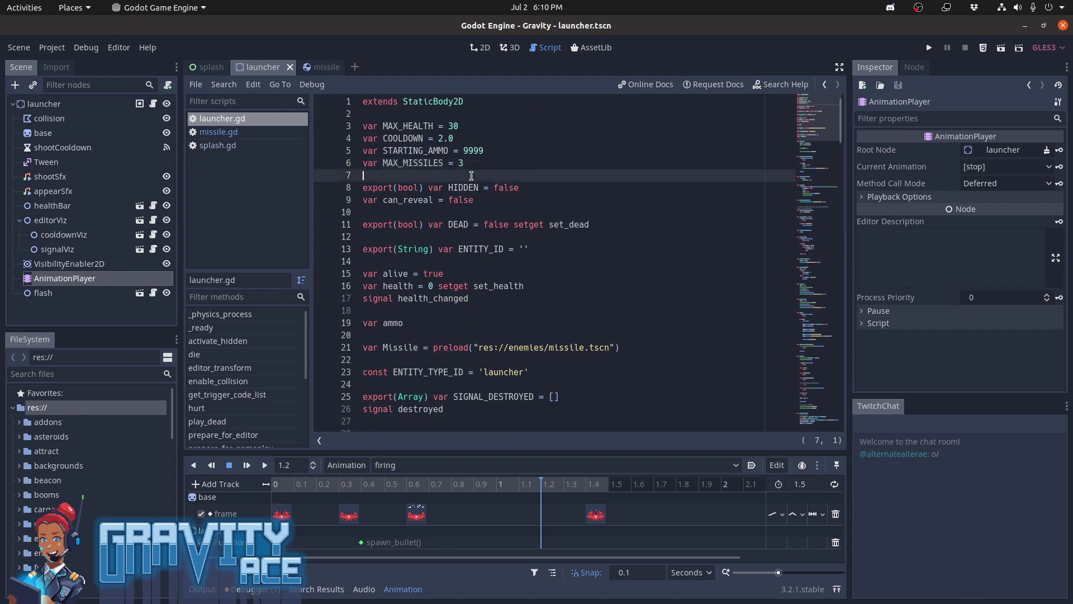
pyautogui.press('Return')
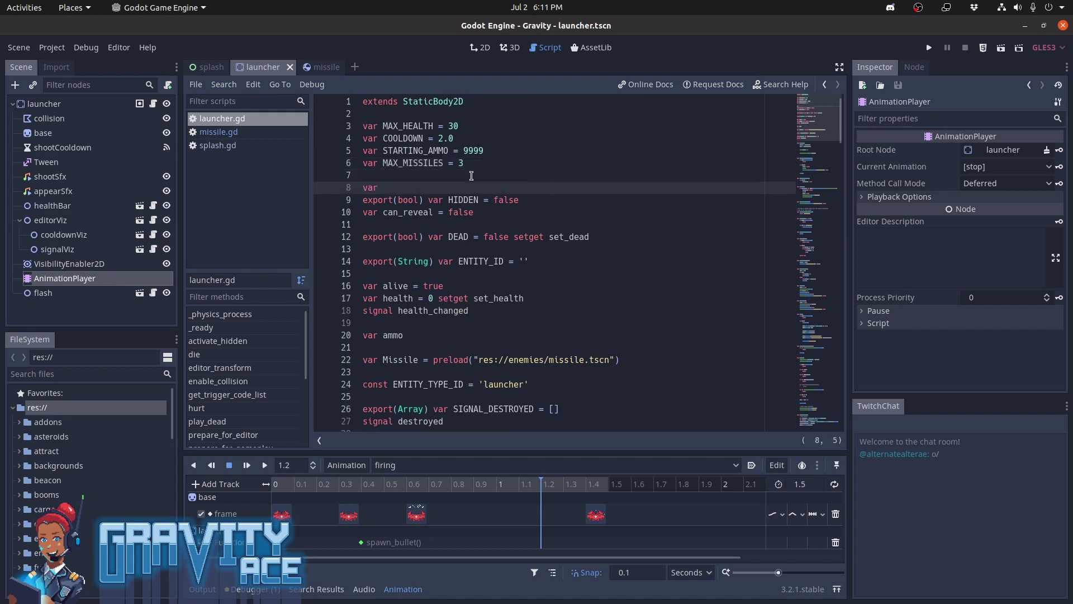
pyautogui.write('var missiles_in_flight = 0')
pyautogui.press('Return')
# Move the blank line above MAX_MISSILES so it sits directly over the missiles_in_flight declaration
pyautogui.click(472, 175)
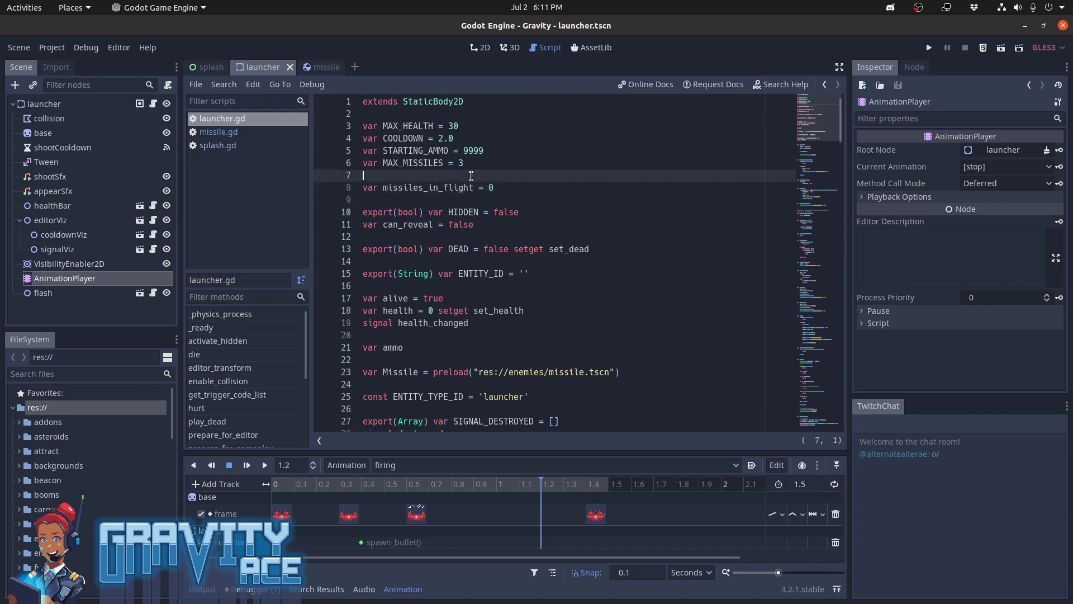
pyautogui.hotkey('alt', 'Up')
pyautogui.press('Down')
pyautogui.press('Down')
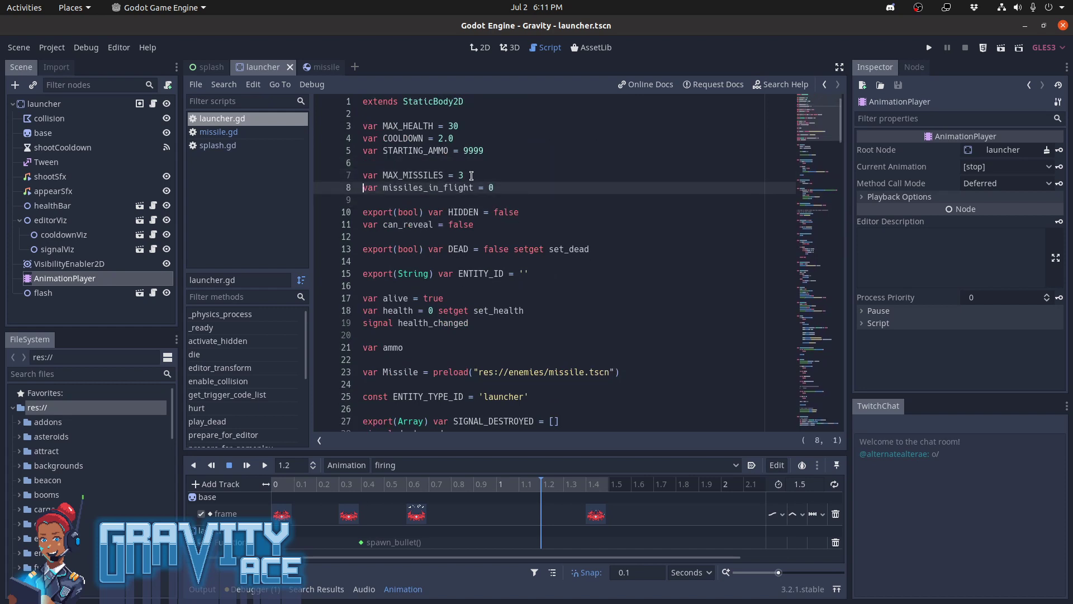
# Rename the missiles_in_flight variable to missiles in its declaration and save launcher.gd
pyautogui.press('Up')
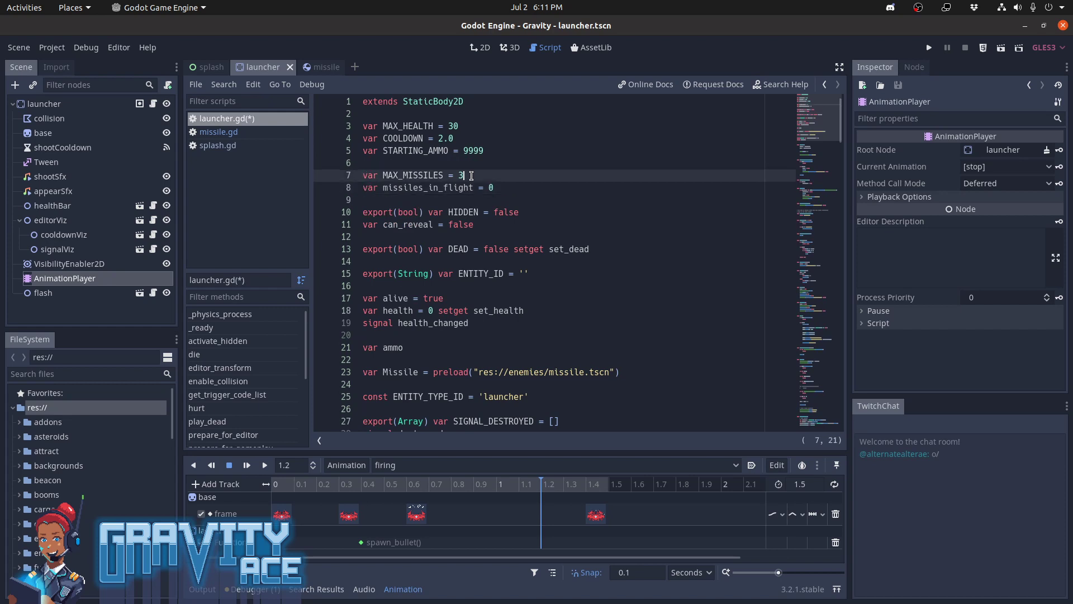
pyautogui.press('Down')
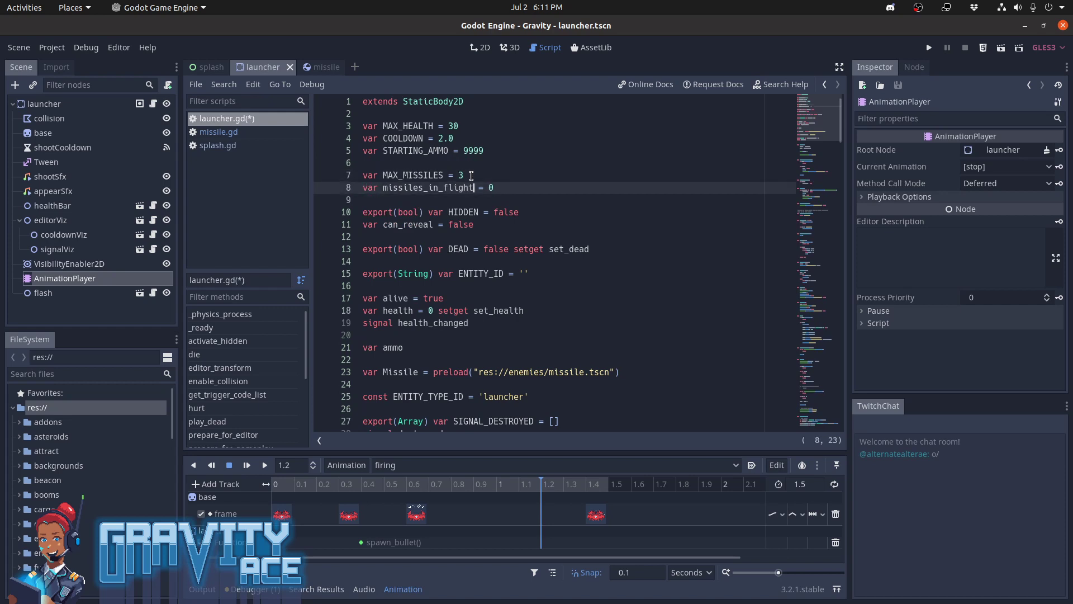
pyautogui.hotkey('ctrl', 'shift', 'Left')
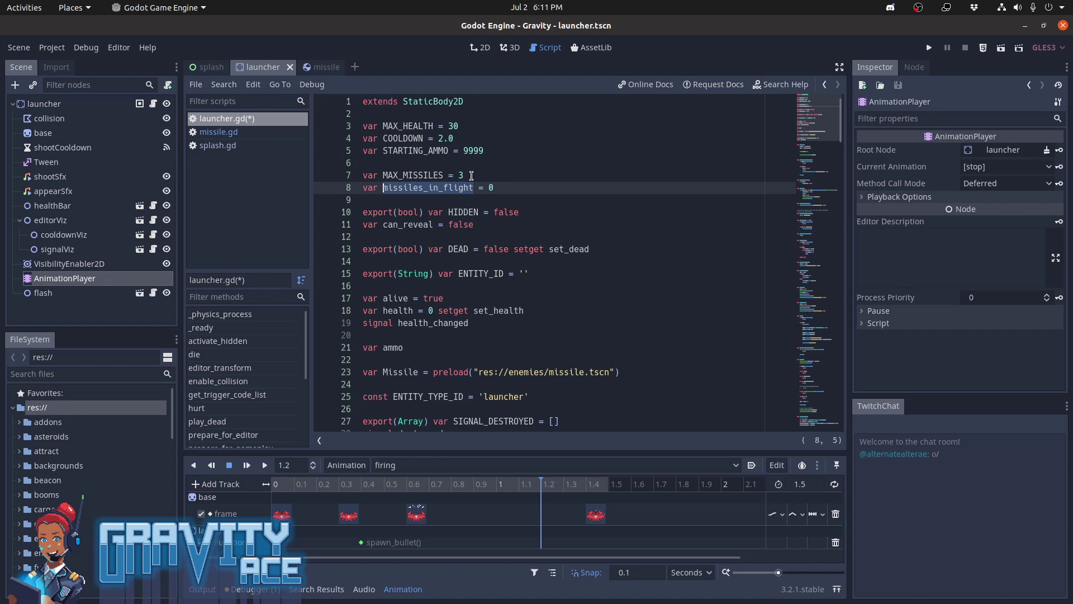
pyautogui.write('missile')
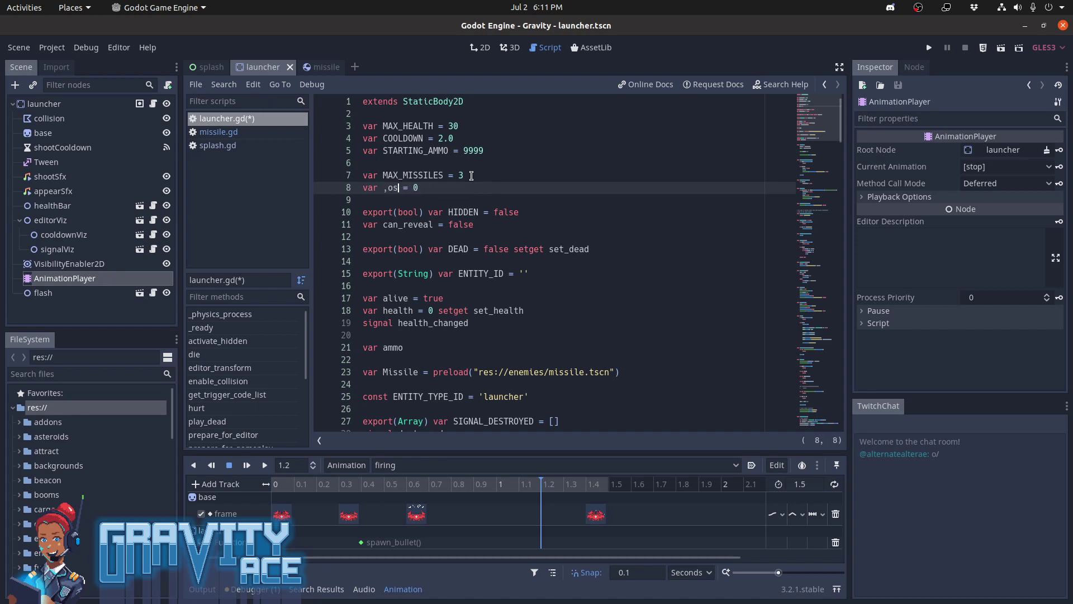
pyautogui.write('s')
pyautogui.hotkey('ctrl', 's')
# Look through launcher.gd from the variable declarations down to the hurt() function
pyautogui.press('Down')
pyautogui.press('Down')
pyautogui.press('Down')
pyautogui.press('Down')
pyautogui.press('Down')
pyautogui.press('Down')
pyautogui.press('Down')
pyautogui.press('Down')
pyautogui.press('Down')
pyautogui.press('Down')
pyautogui.press('Down')
pyautogui.press('Down')
pyautogui.press('Down')
pyautogui.press('Down')
pyautogui.press('Down')
pyautogui.press('Down')
pyautogui.press('Down')
pyautogui.press('Down')
pyautogui.press('Down')
pyautogui.press('Down')
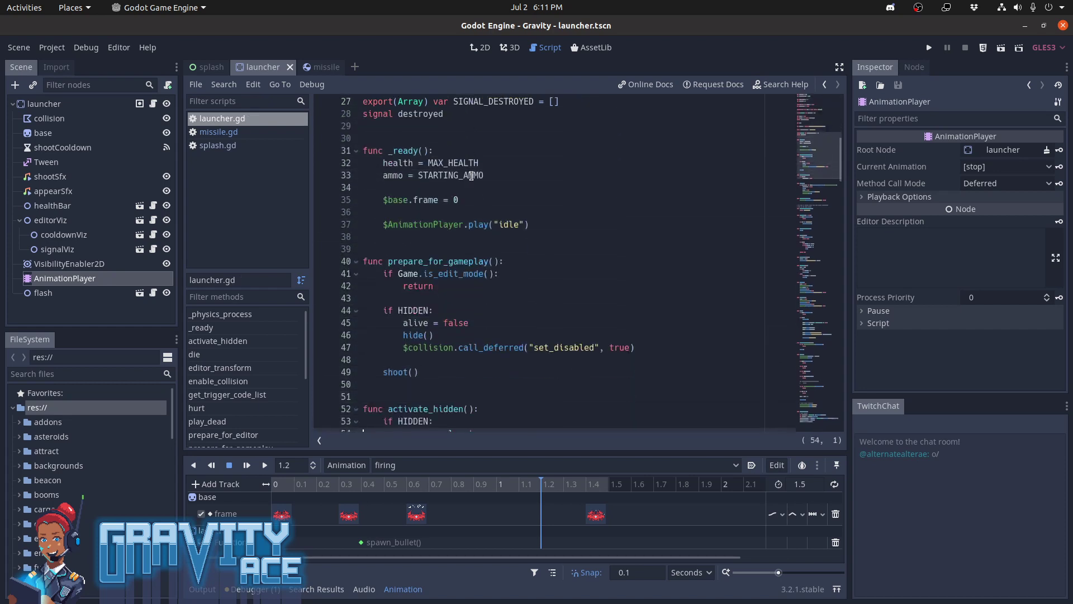
pyautogui.press('Down')
pyautogui.press('Down')
pyautogui.press('Down')
pyautogui.press('Down')
pyautogui.press('Down')
pyautogui.press('Down')
pyautogui.press('Down')
pyautogui.press('Down')
pyautogui.press('Down')
pyautogui.press('Down')
pyautogui.press('Down')
pyautogui.press('Down')
pyautogui.press('Down')
pyautogui.press('Down')
pyautogui.press('Down')
pyautogui.press('Down')
pyautogui.press('Down')
pyautogui.press('Down')
pyautogui.press('Down')
pyautogui.press('Down')
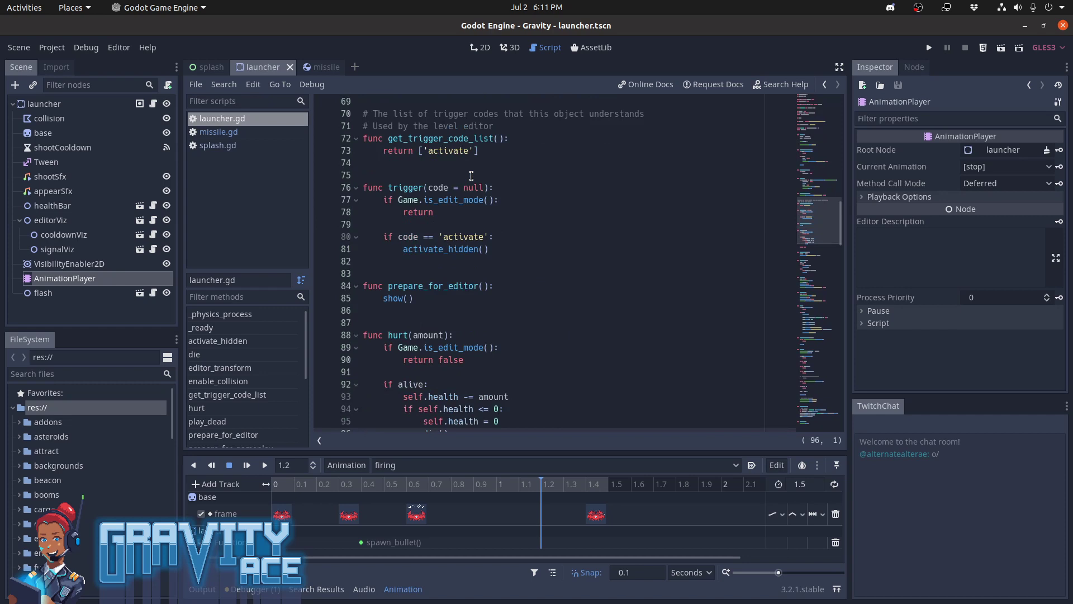
# Set the Twitch Chat plugin to inactive in the project settings and close them
pyautogui.click(1066, 407)
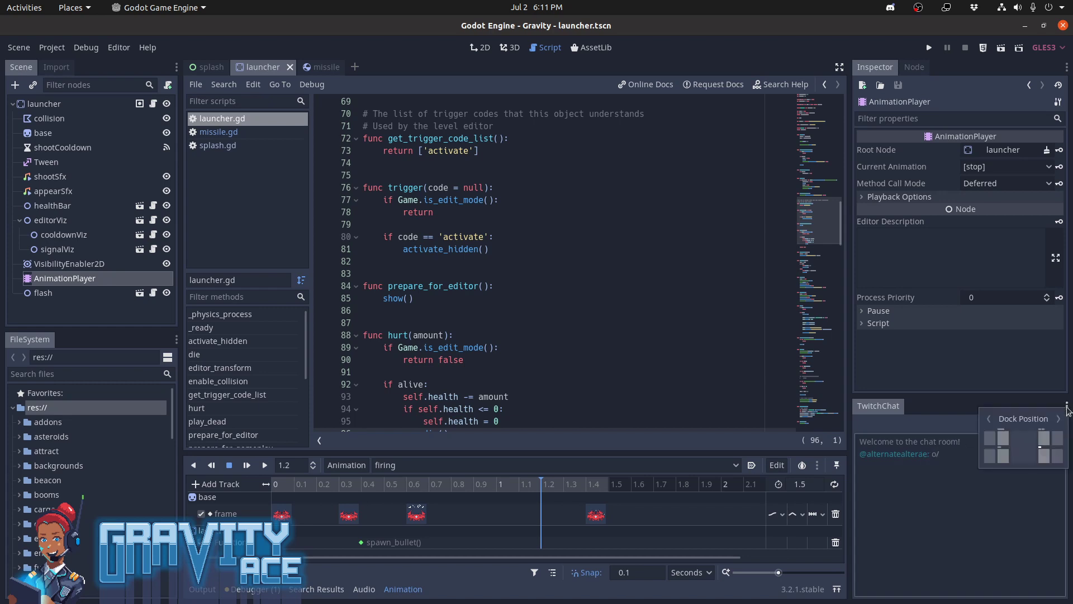
pyautogui.click(897, 412)
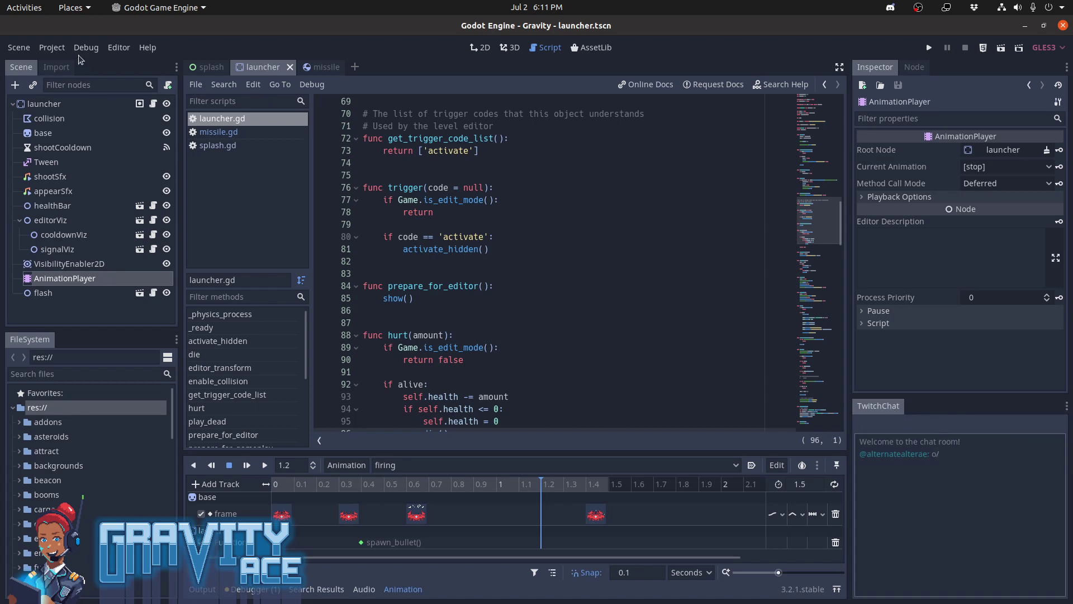
pyautogui.click(52, 47)
pyautogui.click(73, 60)
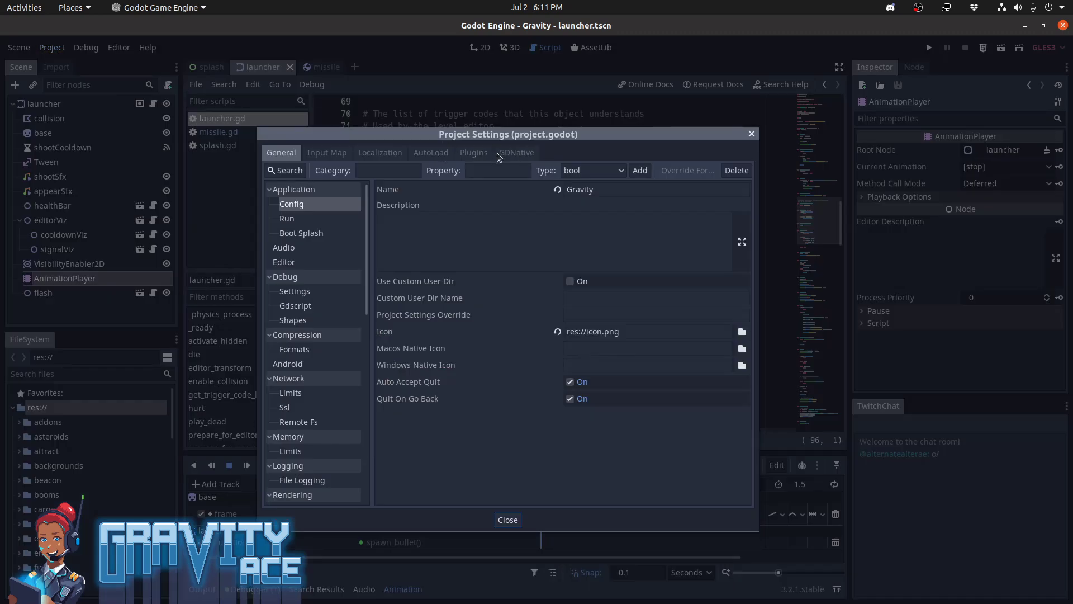
pyautogui.click(475, 152)
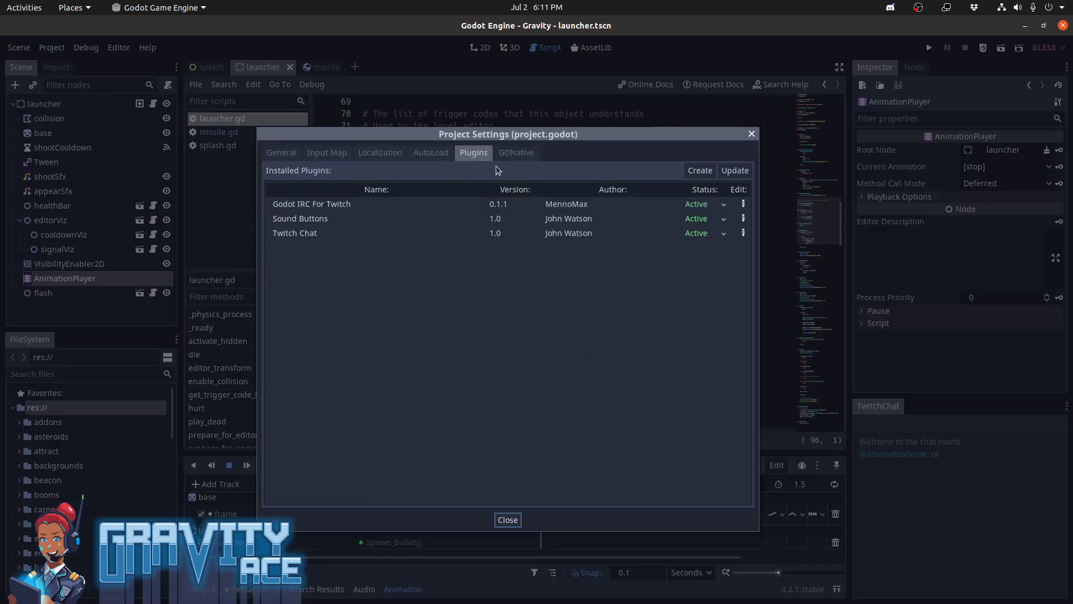
pyautogui.click(726, 234)
pyautogui.click(715, 260)
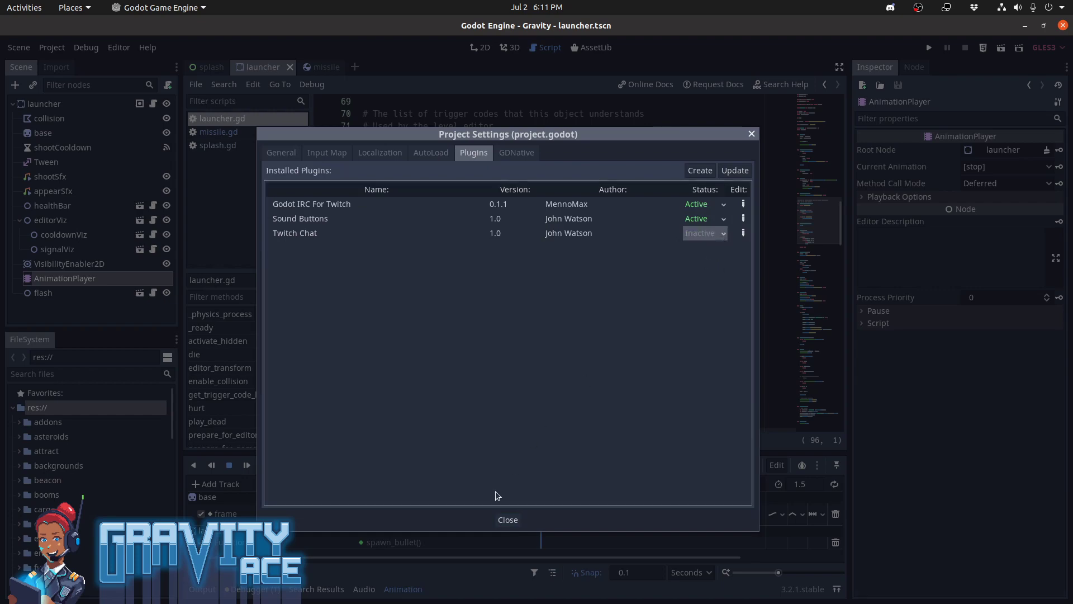
pyautogui.click(507, 520)
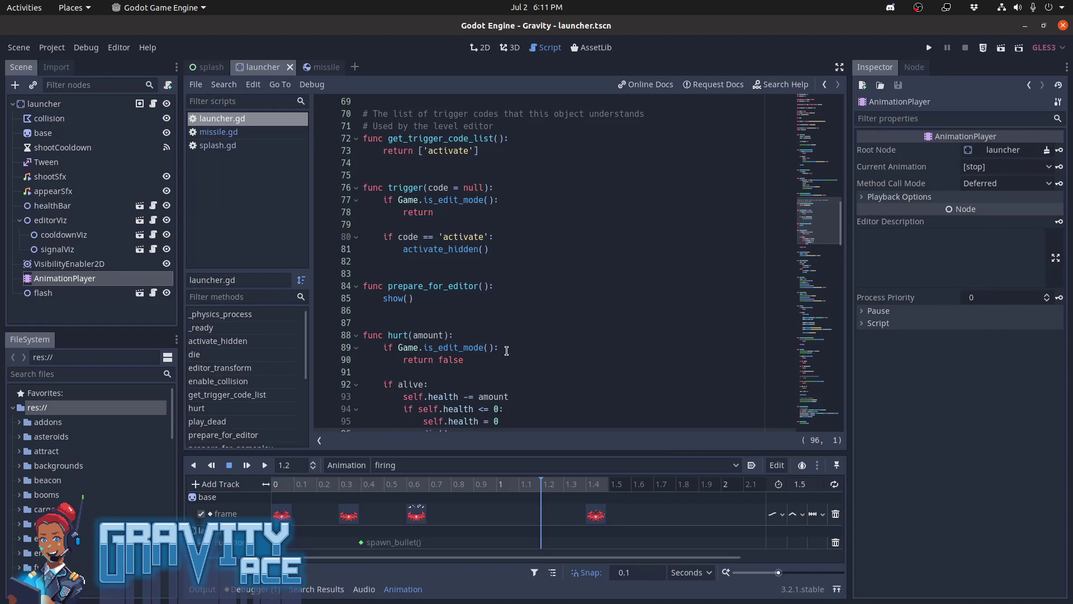
# Find spawn_bullet() in launcher.gd and insert two new lines below missile.rotation = rotation
pyautogui.scroll(-15, 486, 286)
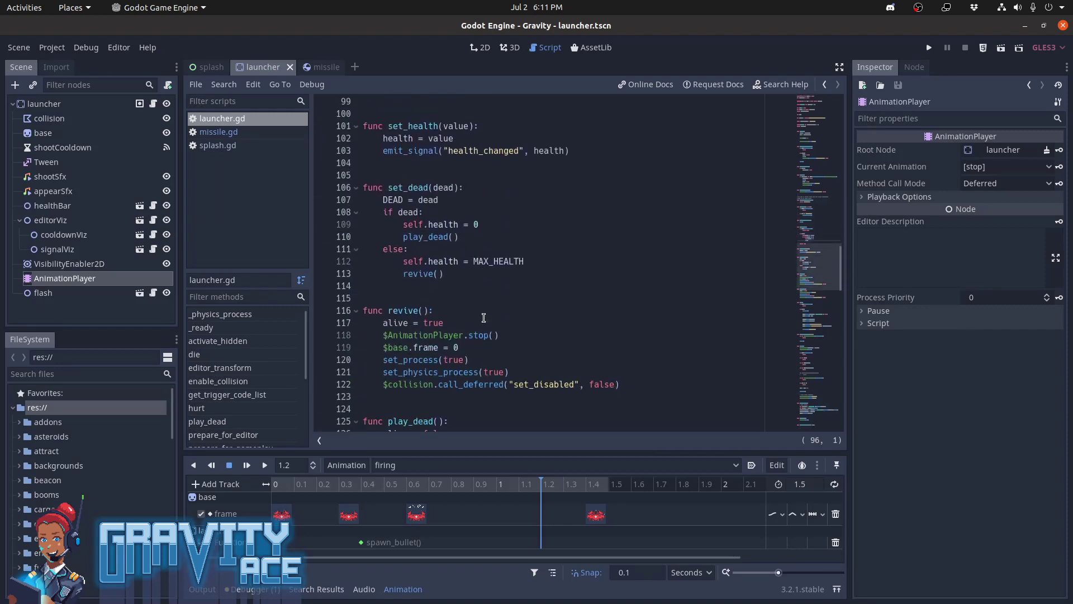
pyautogui.scroll(-15, 484, 318)
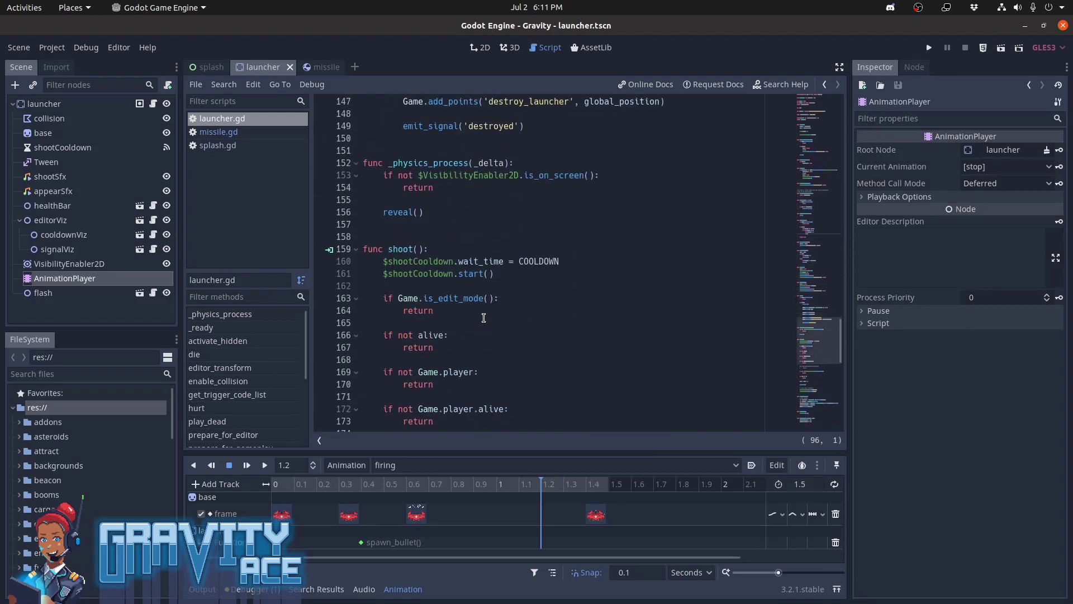
pyautogui.scroll(-4, 483, 317)
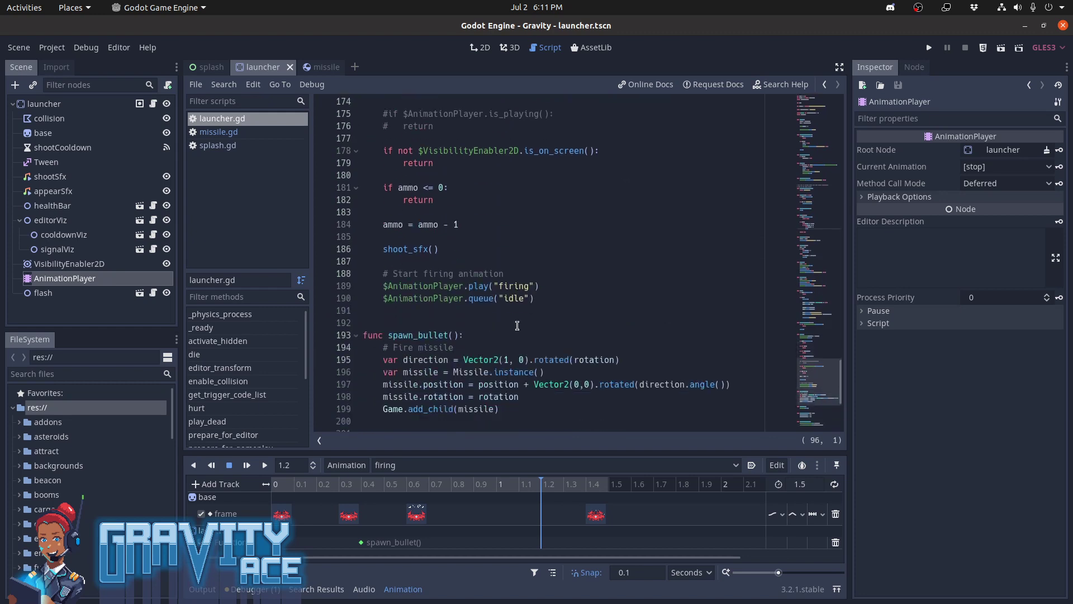
pyautogui.click(428, 335)
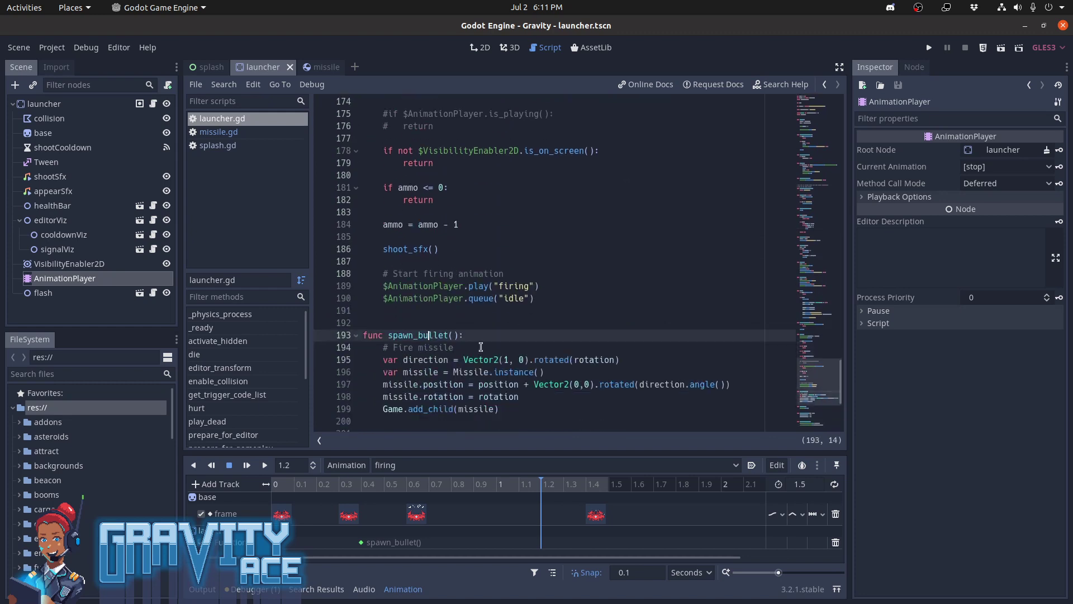
pyautogui.scroll(-1, 529, 362)
pyautogui.scroll(-1, 530, 362)
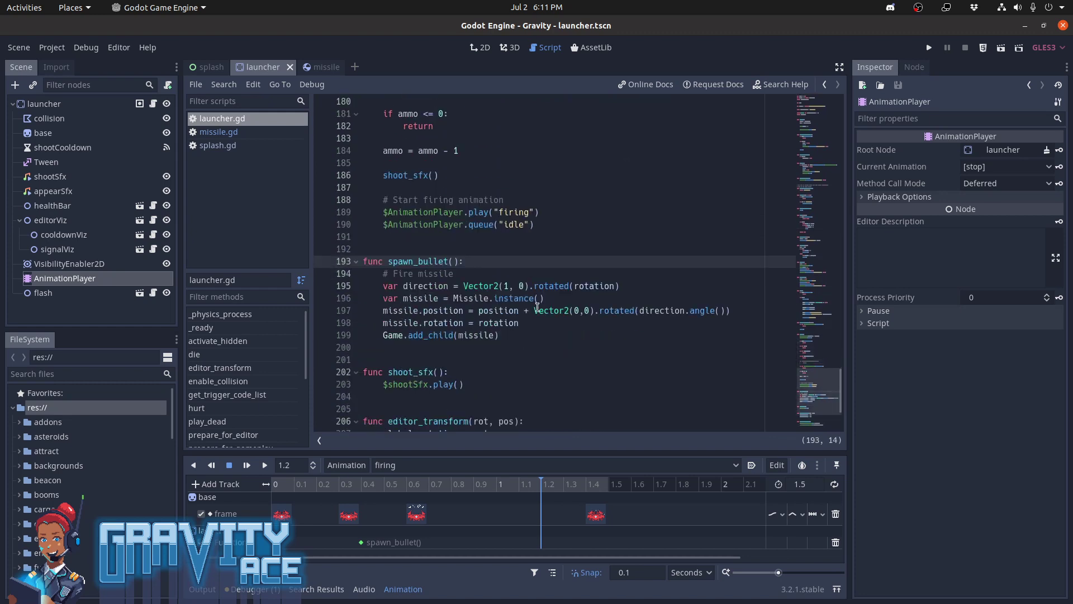
pyautogui.click(442, 299)
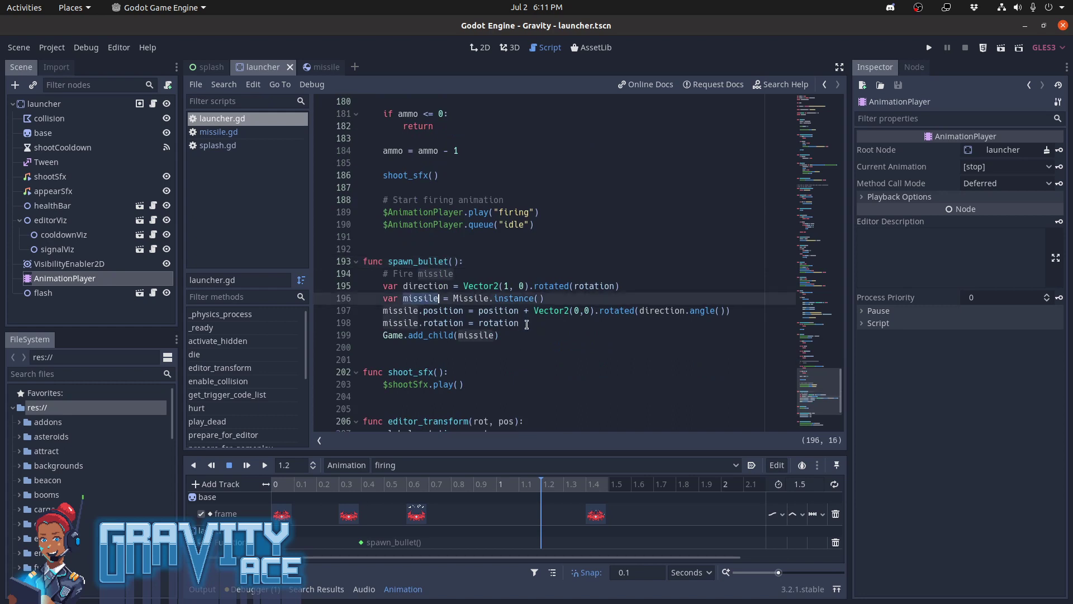
pyautogui.press('Down')
pyautogui.press('Down')
pyautogui.press('End')
pyautogui.press('Return')
pyautogui.press('Return')
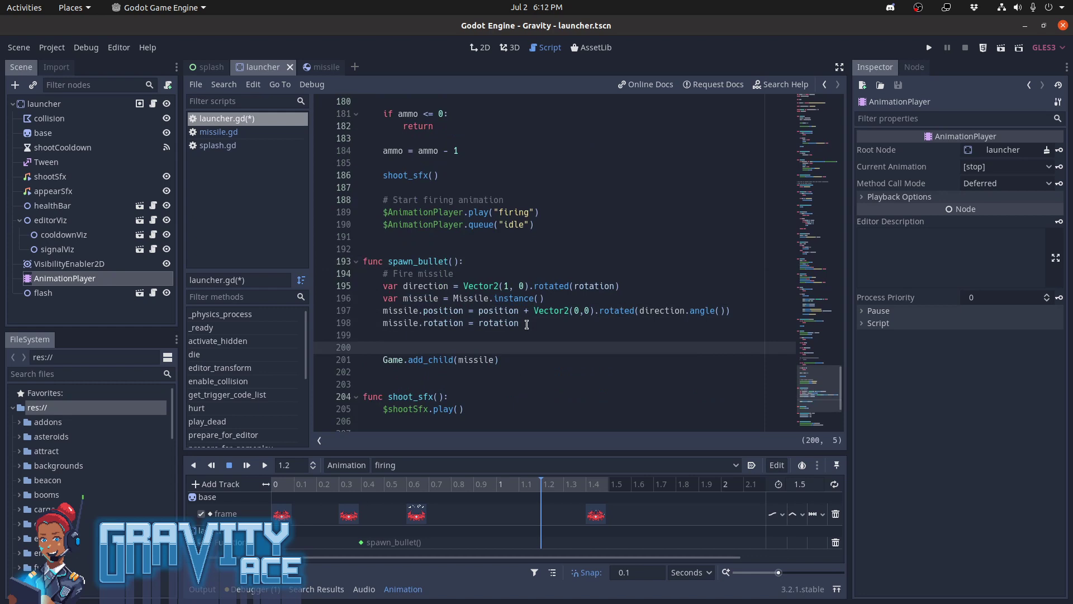
# Add missile.connect("destroyed", self, "missile_destroyed") to spawn_bullet(), followed by a blank line before Game.add_child(missile)
pyautogui.write('missile.conn')
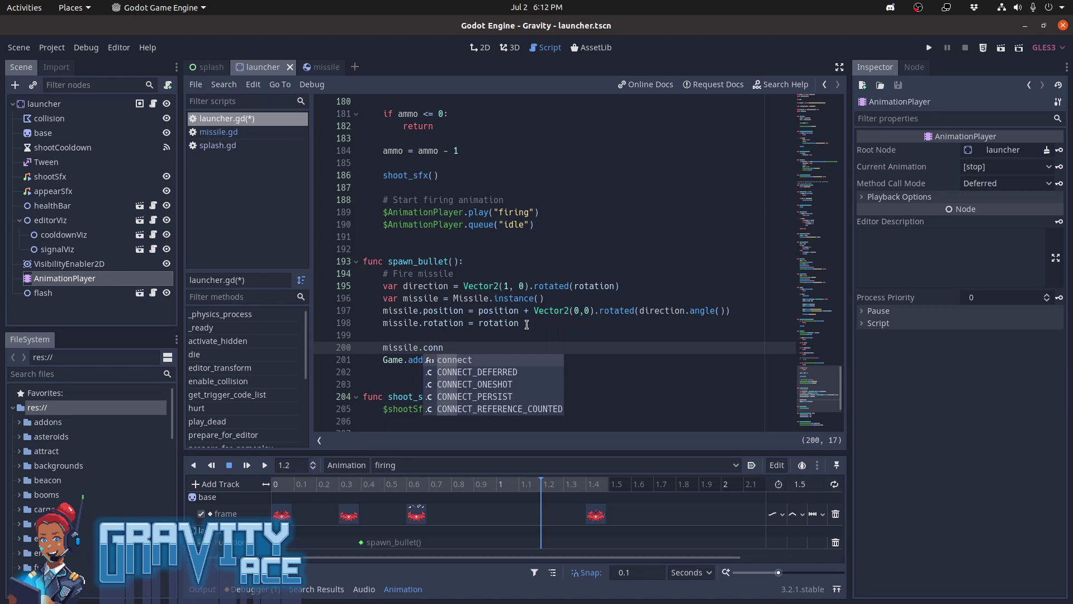
pyautogui.press('Return')
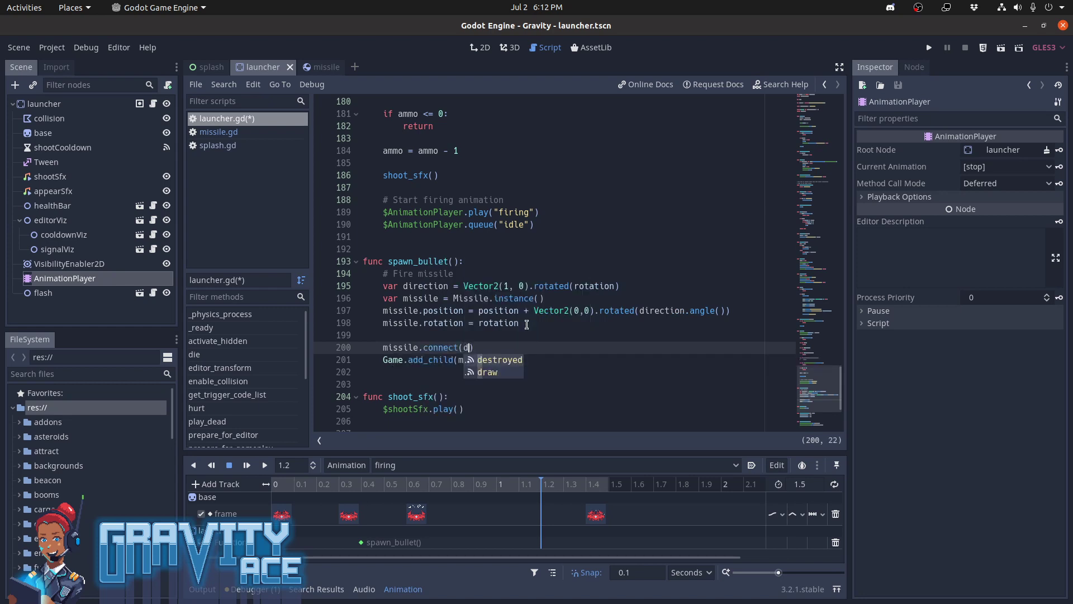
pyautogui.write('de')
pyautogui.press('Return')
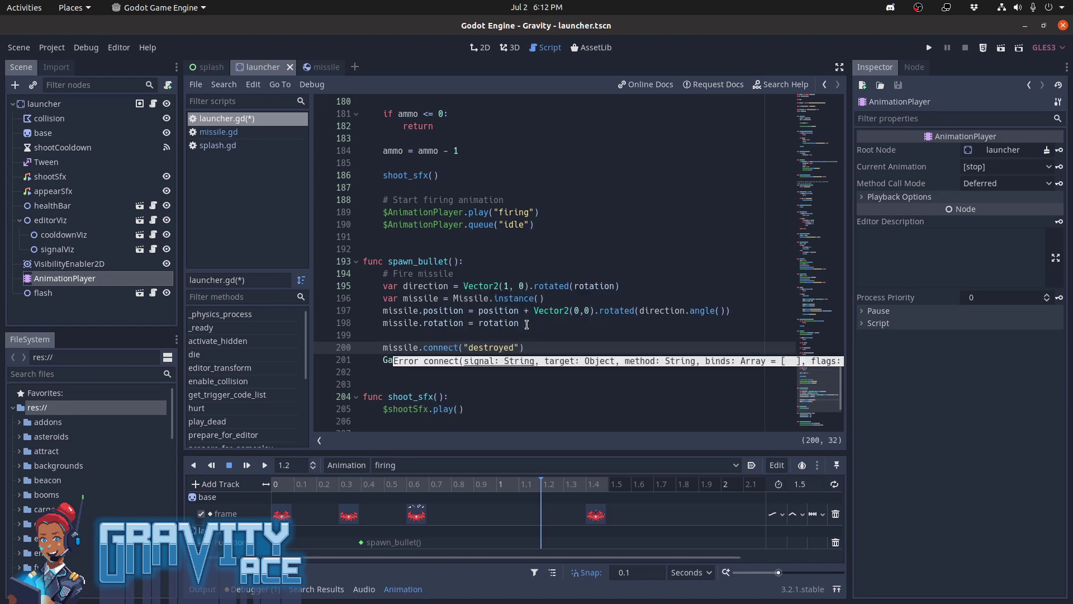
pyautogui.write(', ')
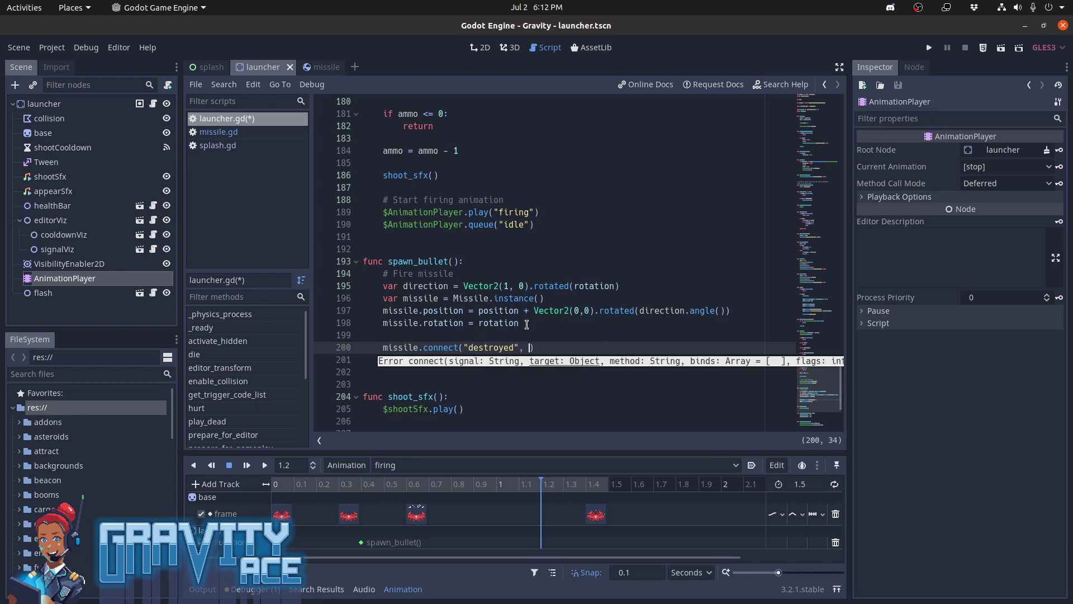
pyautogui.write('self, ')
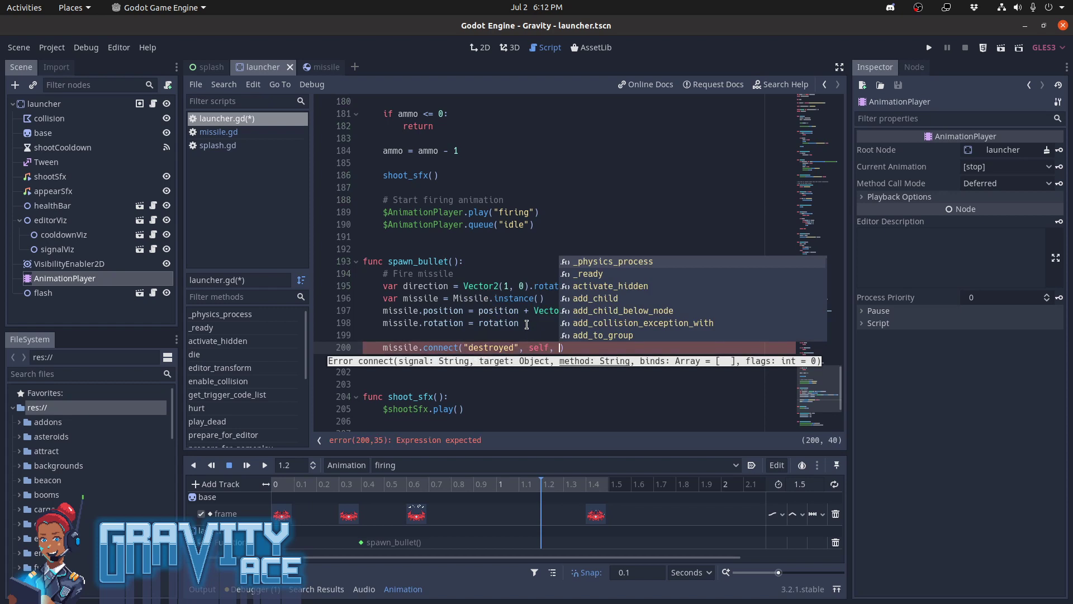
pyautogui.write('"mil')
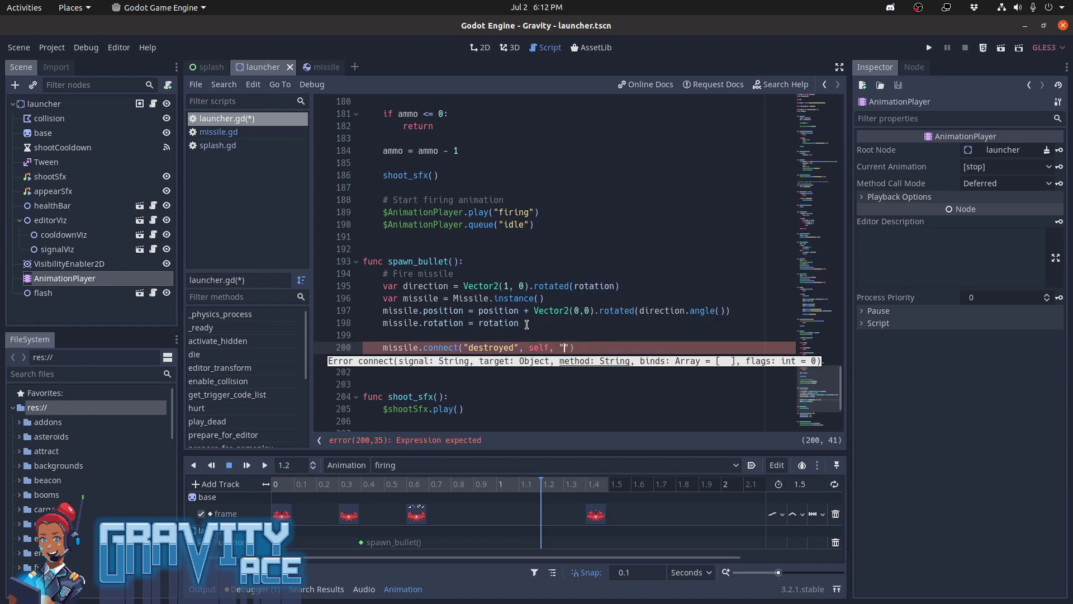
pyautogui.press('BackSpace')
pyautogui.write('ssile_destor')
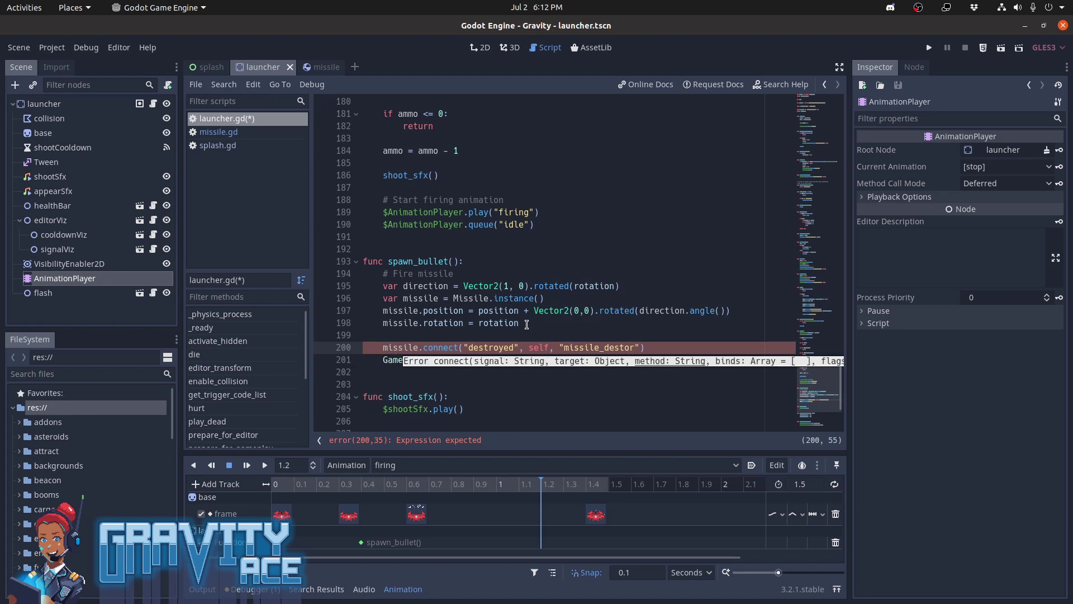
pyautogui.write('oyed")')
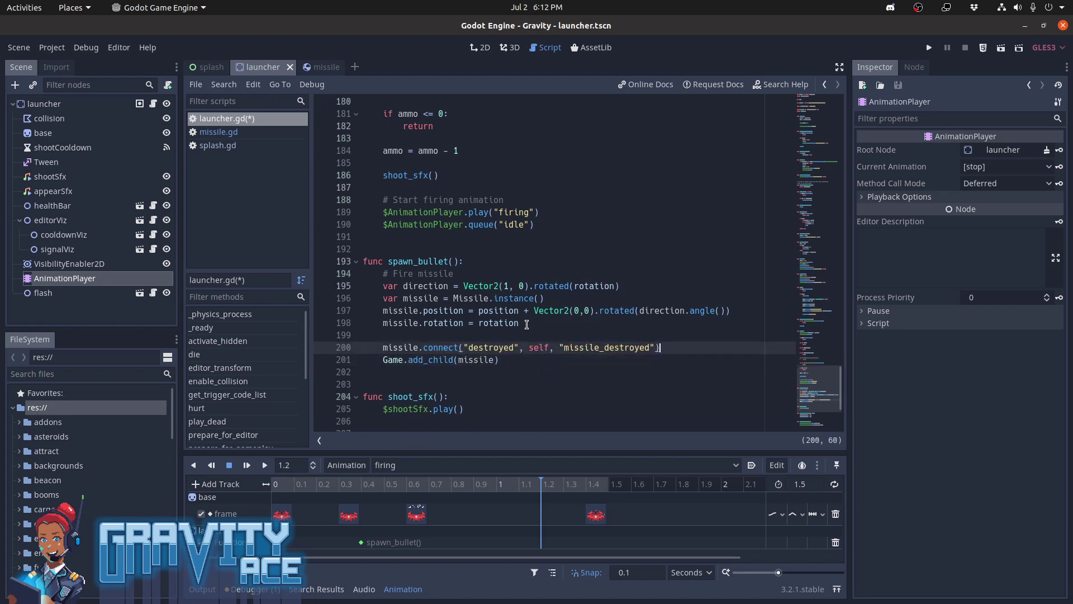
pyautogui.press('Return')
pyautogui.press('Up')
pyautogui.press('Up')
pyautogui.press('Down')
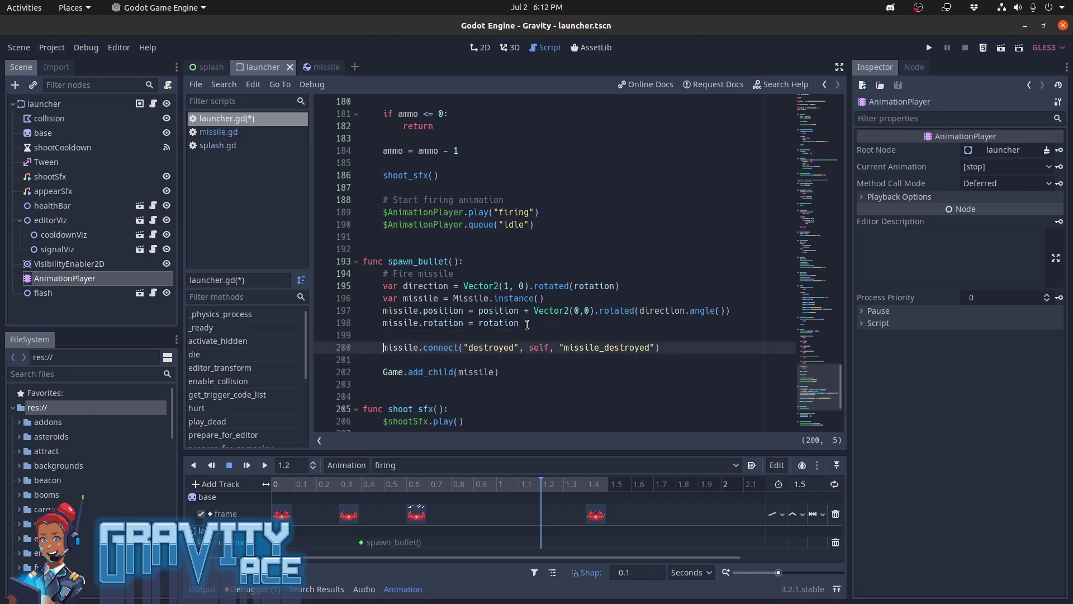
# Define a function missile_destroyed() below spawn_bullet(), with pass as its placeholder body
pyautogui.press('Down')
pyautogui.press('Down')
pyautogui.press('Down')
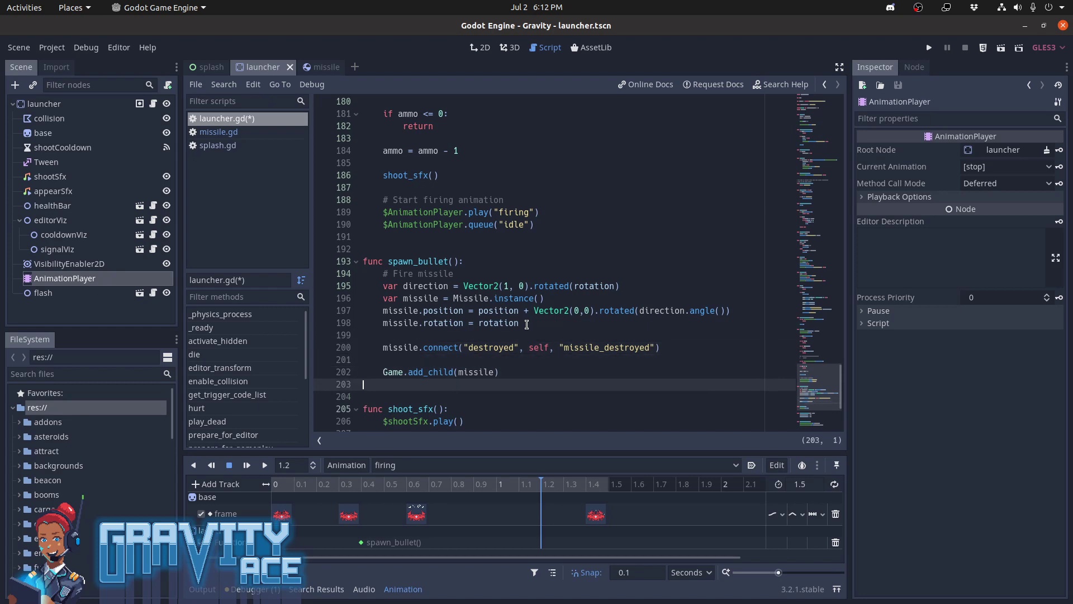
pyautogui.press('Return')
pyautogui.press('Return')
pyautogui.write('func missile')
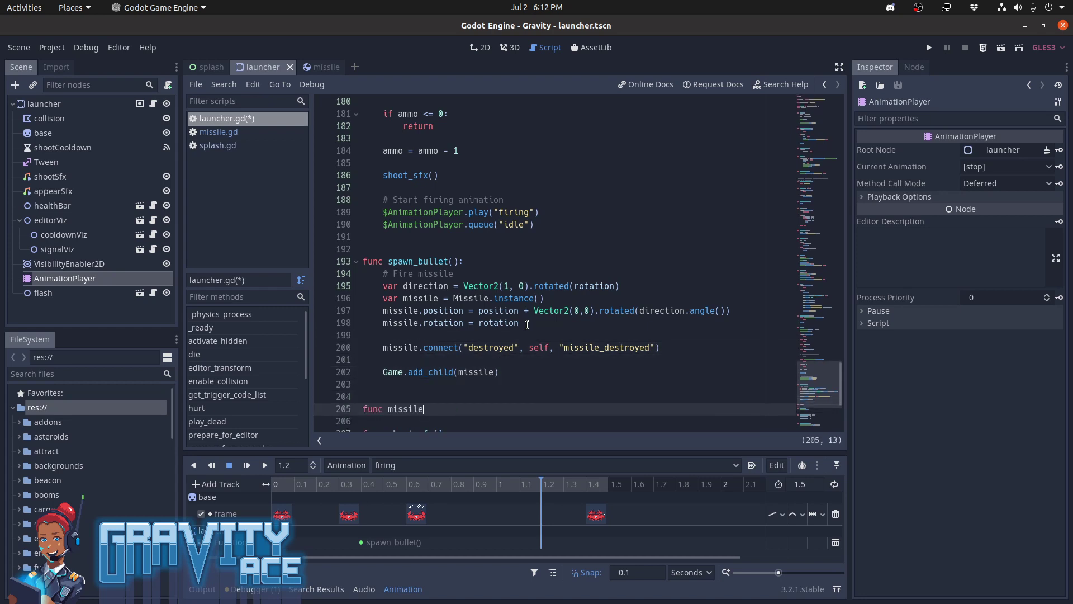
pyautogui.write('_destoye')
pyautogui.press('BackSpace')
pyautogui.press('BackSpace')
pyautogui.press('BackSpace')
pyautogui.press('BackSpace')
pyautogui.write('royed():')
pyautogui.press('Return')
pyautogui.write('pass')
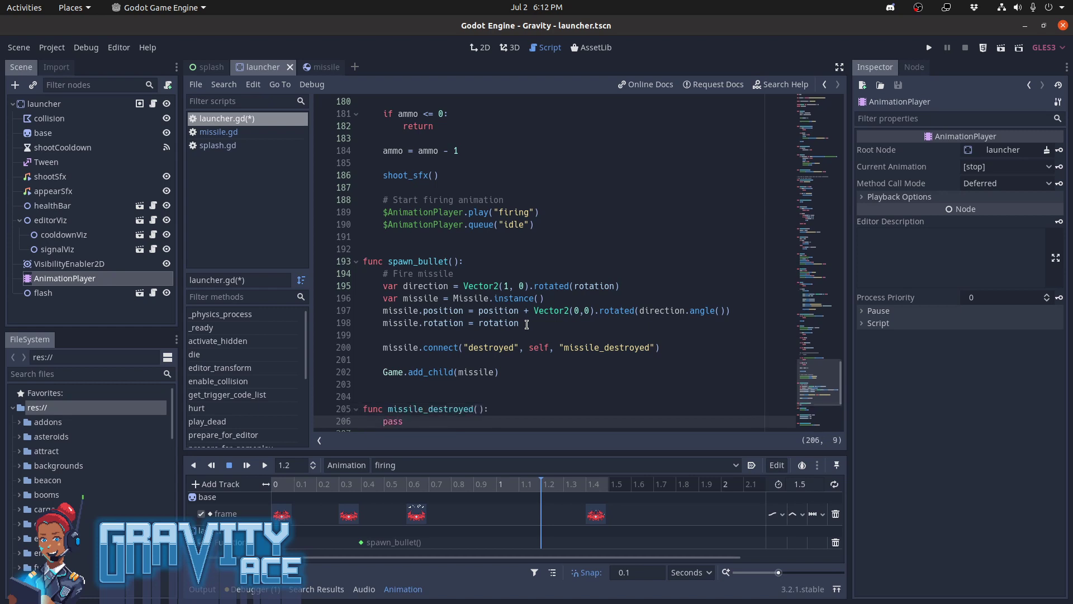
# Add missiles = missiles + 1 directly below the missile.connect call in spawn_bullet(), keeping a blank line after it
pyautogui.scroll(-1, 527, 323)
pyautogui.press('Up')
pyautogui.press('Up')
pyautogui.press('Up')
pyautogui.press('Up')
pyautogui.press('Up')
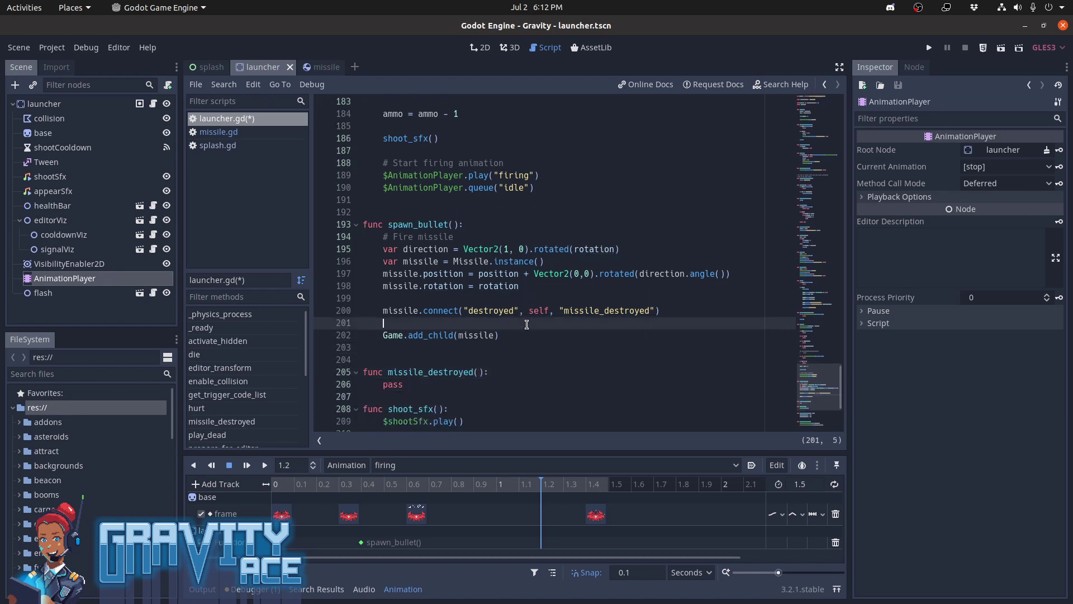
pyautogui.write('missiles = missil')
pyautogui.press('Return')
# Replace the pass placeholder in missile_destroyed() with missiles = missiles - 1, followed by a new line
pyautogui.press('Down')
pyautogui.press('Down')
pyautogui.press('Down')
pyautogui.press('Down')
pyautogui.press('Down')
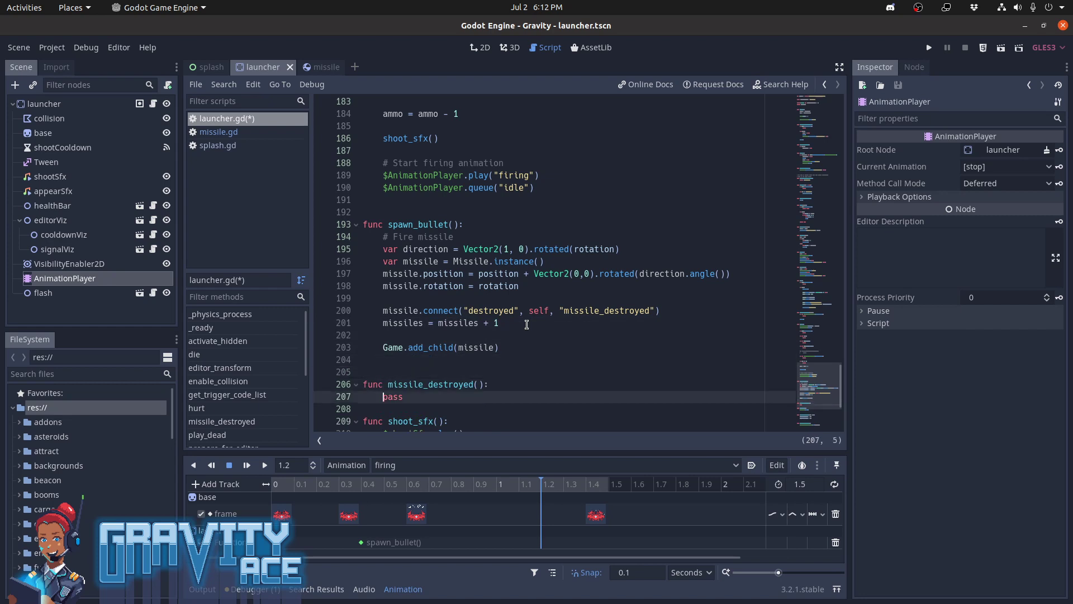
pyautogui.hotkey('shift', 'End')
pyautogui.write('missiles = missile')
pyautogui.press('Return')
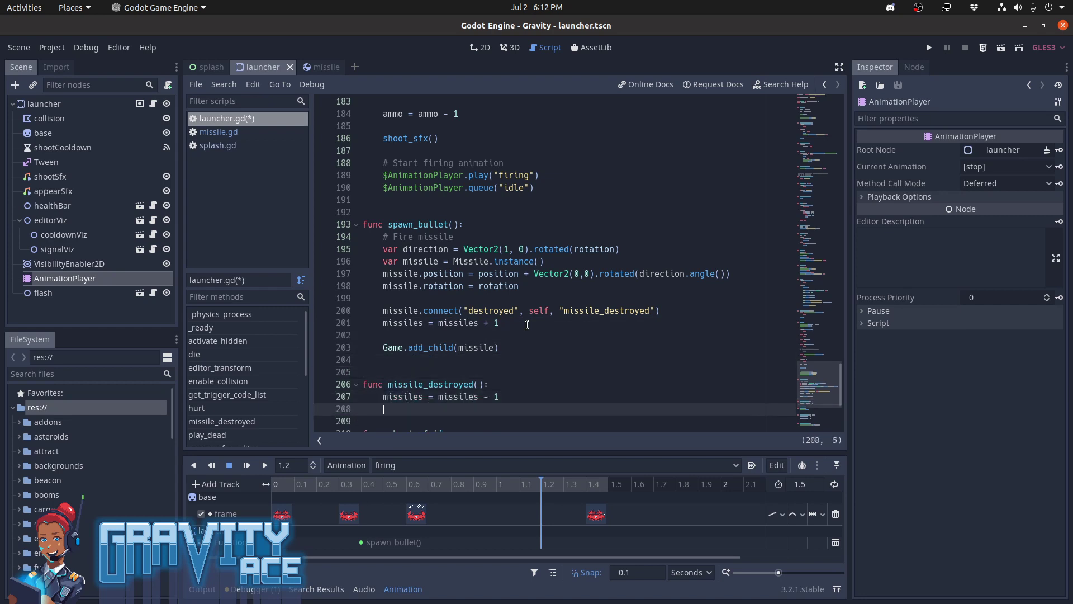
# Review the missile counting lines in spawn_bullet() and the missile_destroyed() function in launcher.gd
pyautogui.press('Down')
pyautogui.press('Down')
pyautogui.press('Down')
pyautogui.press('Up')
pyautogui.press('Up')
pyautogui.press('Up')
pyautogui.press('Up')
pyautogui.press('Up')
pyautogui.press('Up')
pyautogui.press('Up')
pyautogui.press('Up')
pyautogui.press('Up')
pyautogui.press('Up')
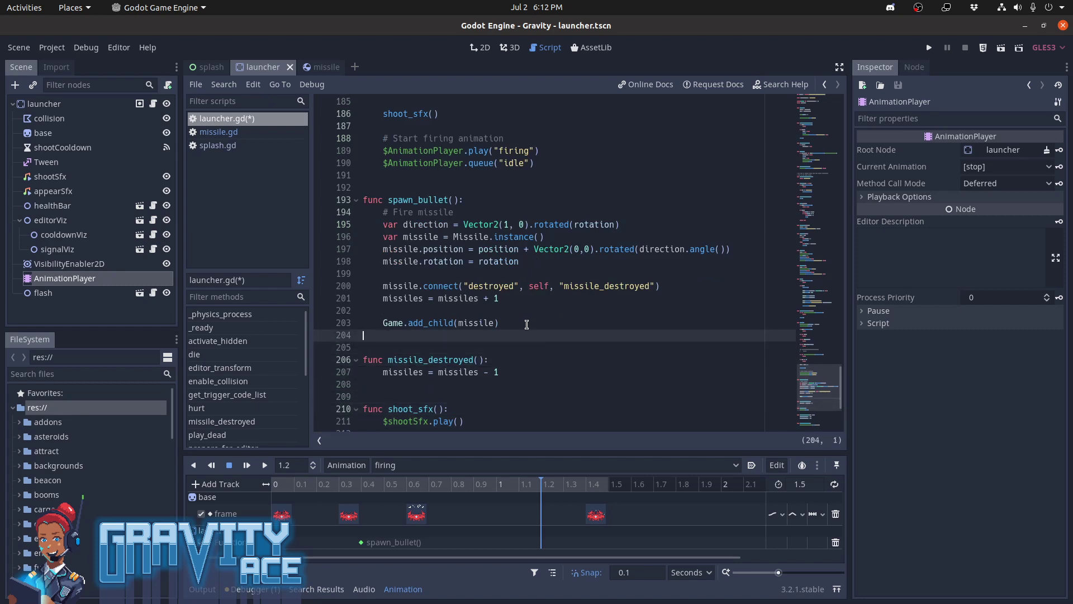
pyautogui.press('Down')
pyautogui.press('Down')
pyautogui.press('Down')
pyautogui.press('Down')
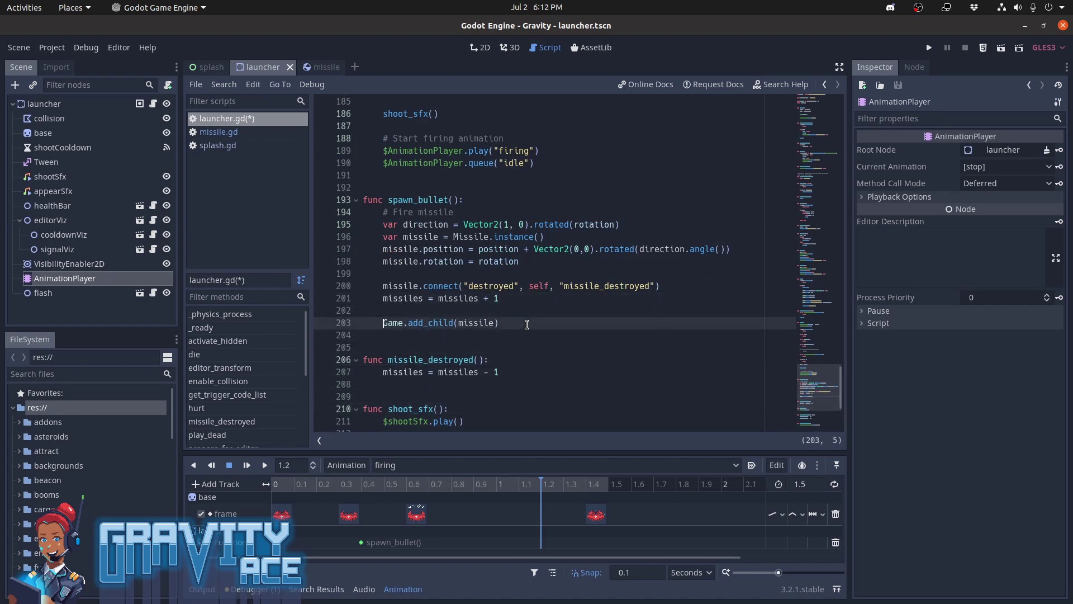
pyautogui.press('Up')
pyautogui.press('Up')
pyautogui.press('Up')
pyautogui.press('Up')
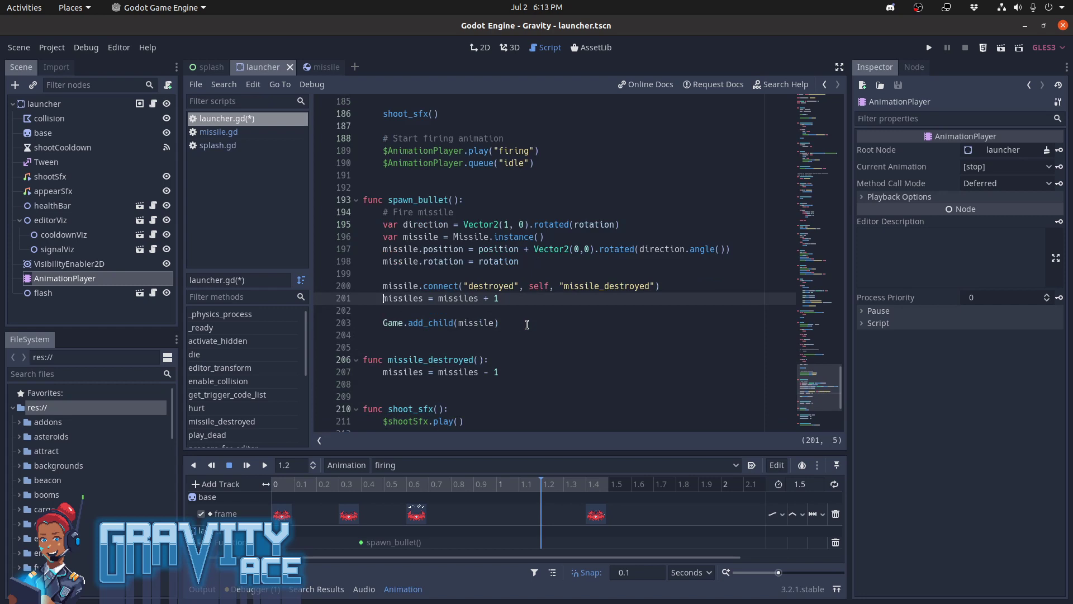
pyautogui.press('Up')
pyautogui.press('Up')
pyautogui.press('Up')
pyautogui.press('Up')
pyautogui.press('Up')
pyautogui.press('Up')
pyautogui.press('Up')
pyautogui.press('Up')
pyautogui.press('Up')
pyautogui.press('Up')
pyautogui.press('Up')
pyautogui.press('Up')
pyautogui.press('Up')
pyautogui.press('Up')
pyautogui.press('Up')
pyautogui.press('Up')
pyautogui.press('Up')
pyautogui.press('Up')
pyautogui.press('Up')
pyautogui.press('Up')
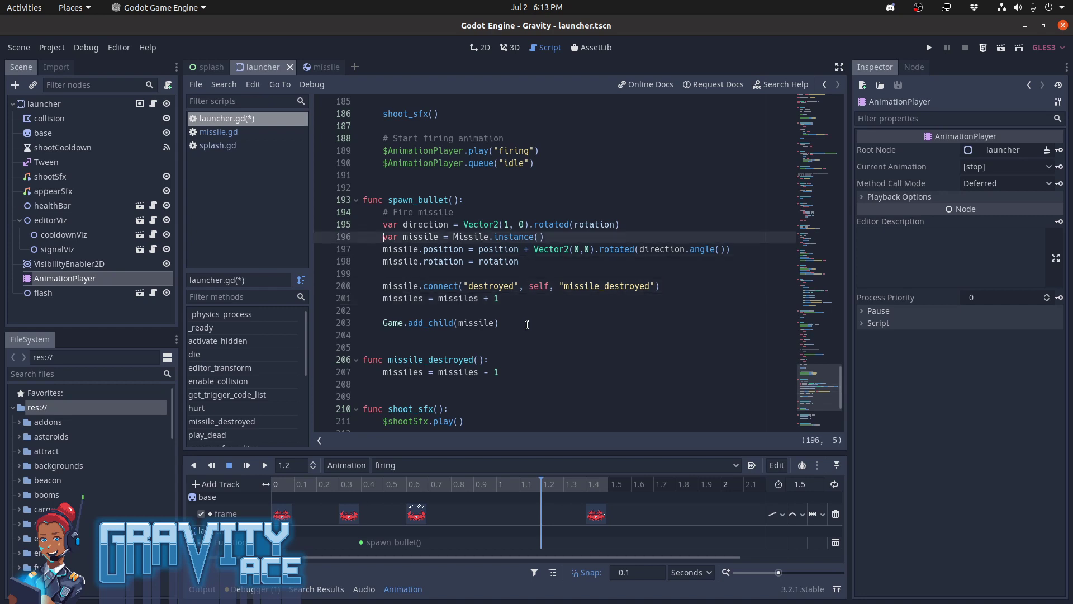
# Add an "if missiles >= MAX_MISSILES:" check that returns early, directly above the "if ammo <= 0" check, and save the script
pyautogui.press('Down')
pyautogui.press('Down')
pyautogui.press('Down')
pyautogui.press('Down')
pyautogui.press('Down')
pyautogui.press('Down')
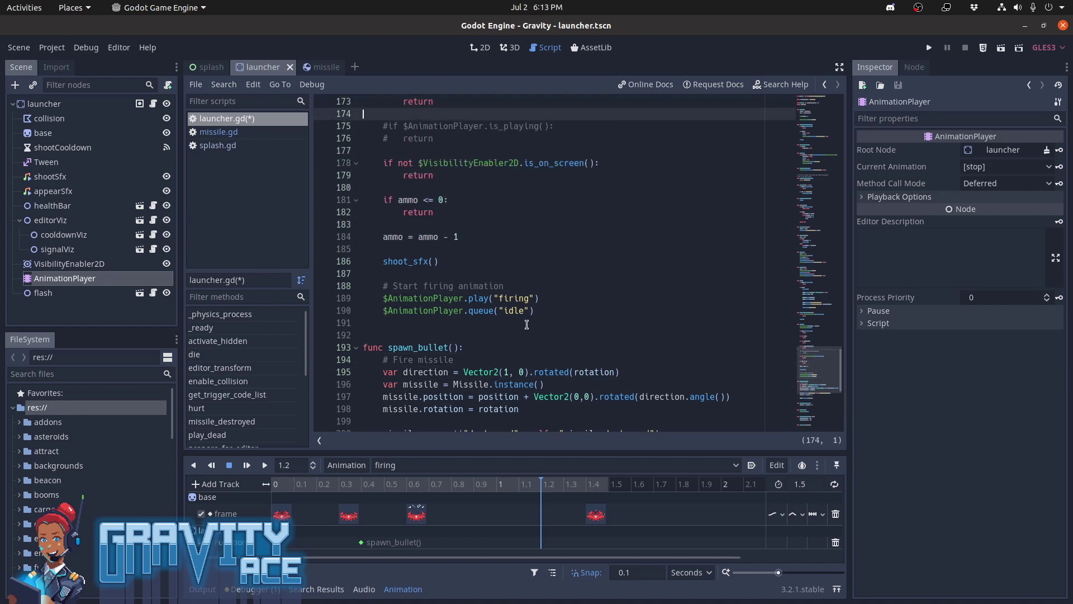
pyautogui.press('Return')
pyautogui.press('Return')
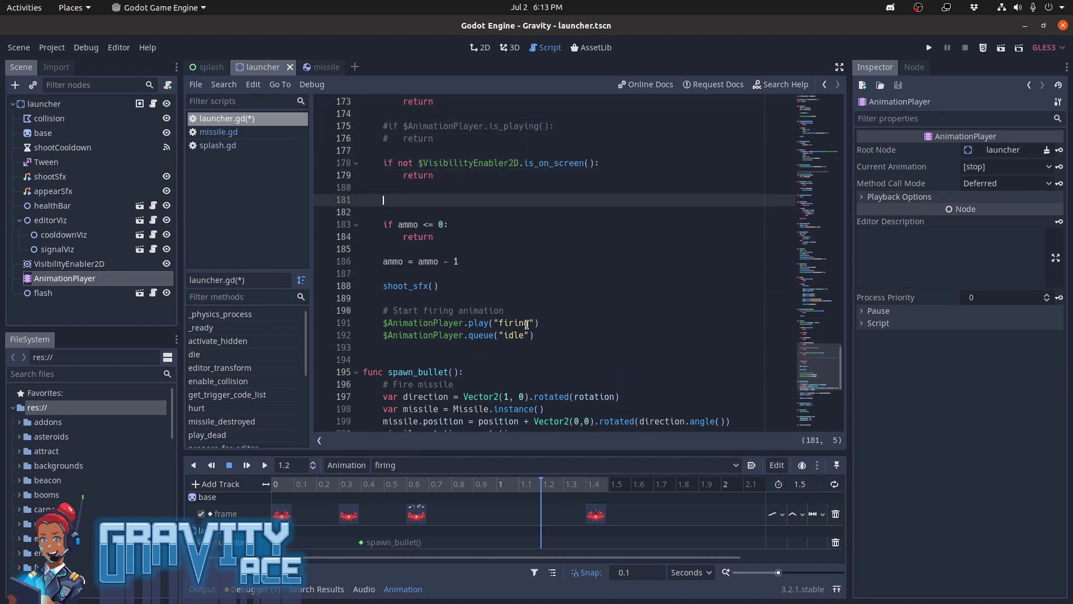
pyautogui.write('if missiles >= MAX_MISSILES:')
pyautogui.press('Return')
pyautogui.write('ret')
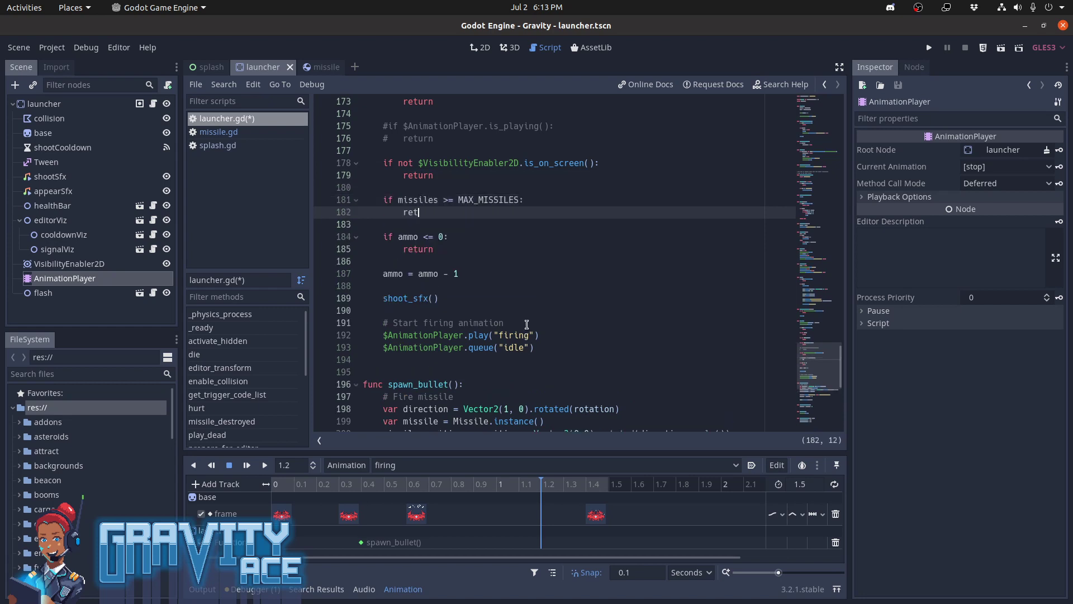
pyautogui.write('urn')
pyautogui.press('Down')
pyautogui.press('Down')
pyautogui.hotkey('ctrl', 's')
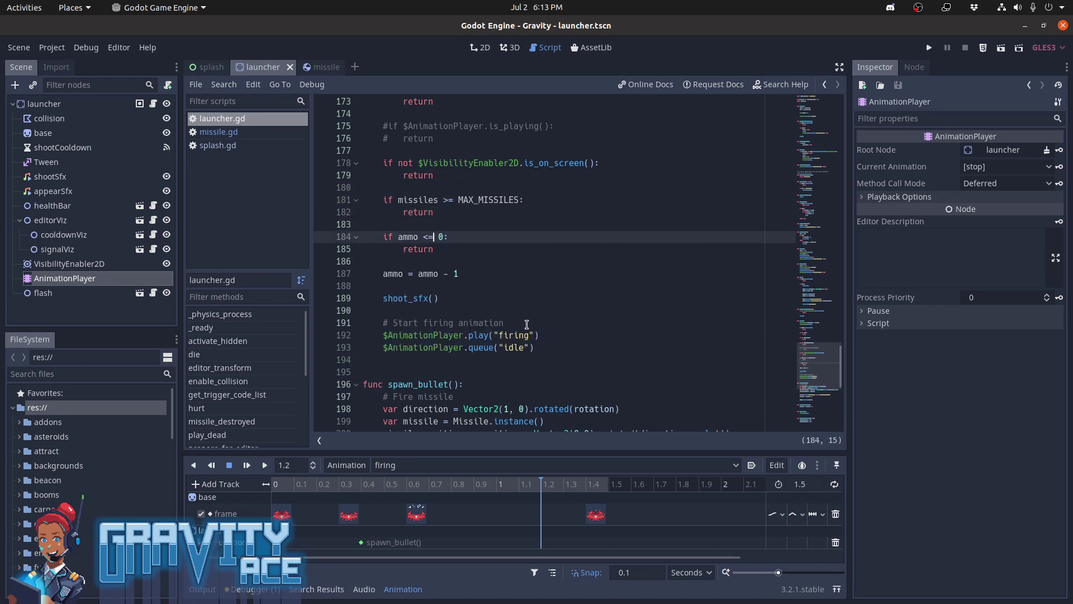
# Go to the missiles = missiles + 1 line in spawn_bullet() and run the project
pyautogui.press('Down')
pyautogui.press('Down')
pyautogui.press('Down')
pyautogui.press('Down')
pyautogui.press('Down')
pyautogui.press('Down')
pyautogui.press('Down')
pyautogui.press('Down')
pyautogui.press('Down')
pyautogui.press('Down')
pyautogui.press('Down')
pyautogui.press('Down')
pyautogui.press('Down')
pyautogui.press('Down')
pyautogui.press('Down')
pyautogui.press('Down')
pyautogui.press('Down')
pyautogui.press('Down')
pyautogui.press('Down')
pyautogui.press('Down')
pyautogui.press('Down')
pyautogui.press('Down')
pyautogui.press('Down')
pyautogui.press('Down')
pyautogui.press('Down')
pyautogui.press('Down')
pyautogui.press('Down')
pyautogui.press('Down')
pyautogui.press('Down')
pyautogui.press('Down')
pyautogui.press('Down')
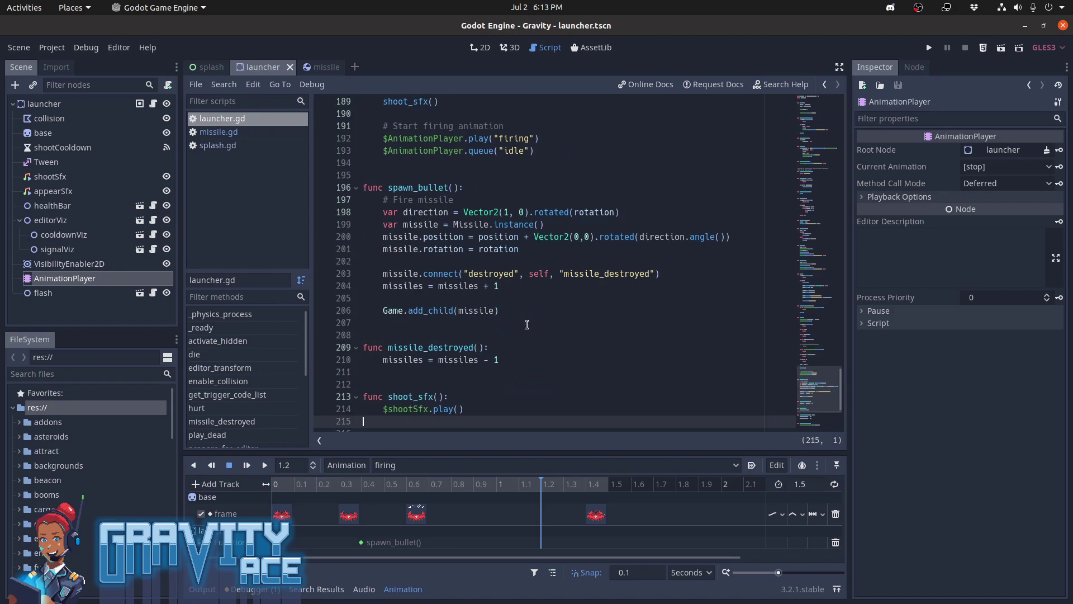
pyautogui.click(514, 285)
pyautogui.press('F5')
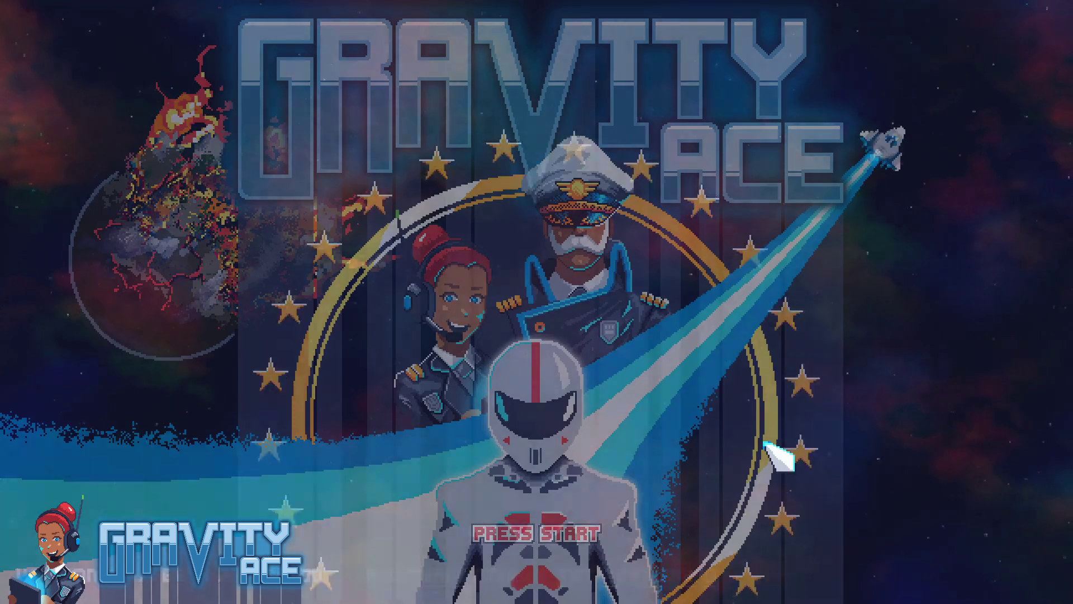
# Open the Test campaign among the user campaigns in the running game and start its unnamed level
pyautogui.click(777, 456)
pyautogui.click(551, 203)
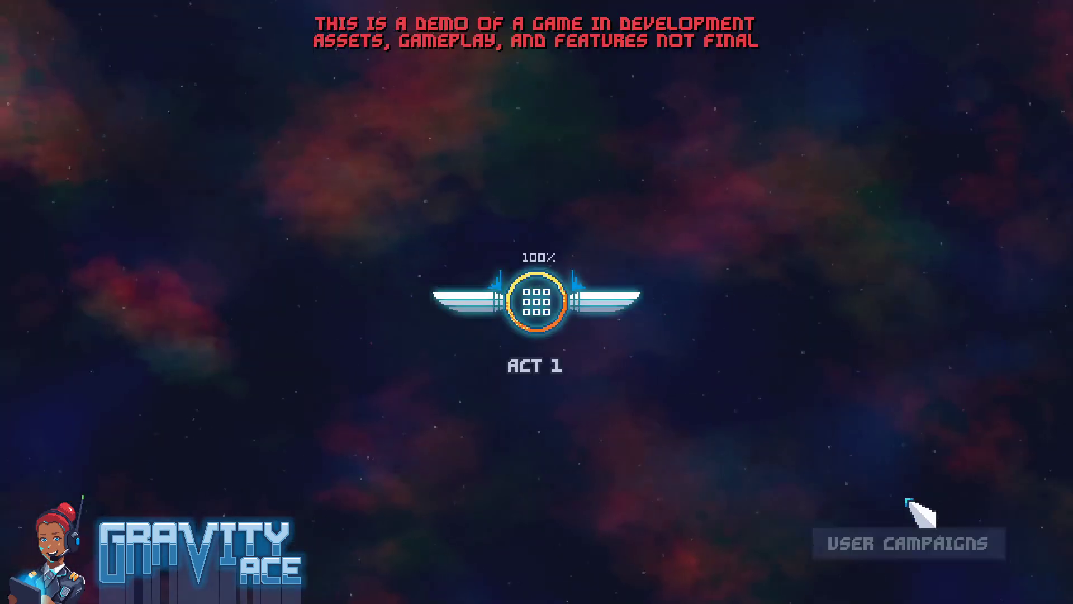
pyautogui.click(957, 530)
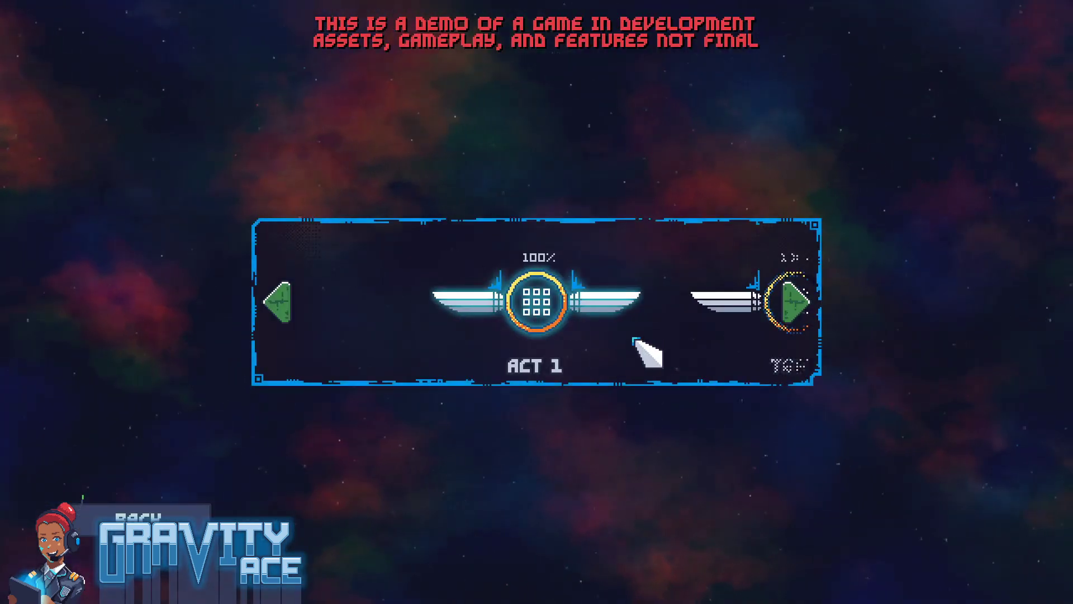
pyautogui.click(786, 307)
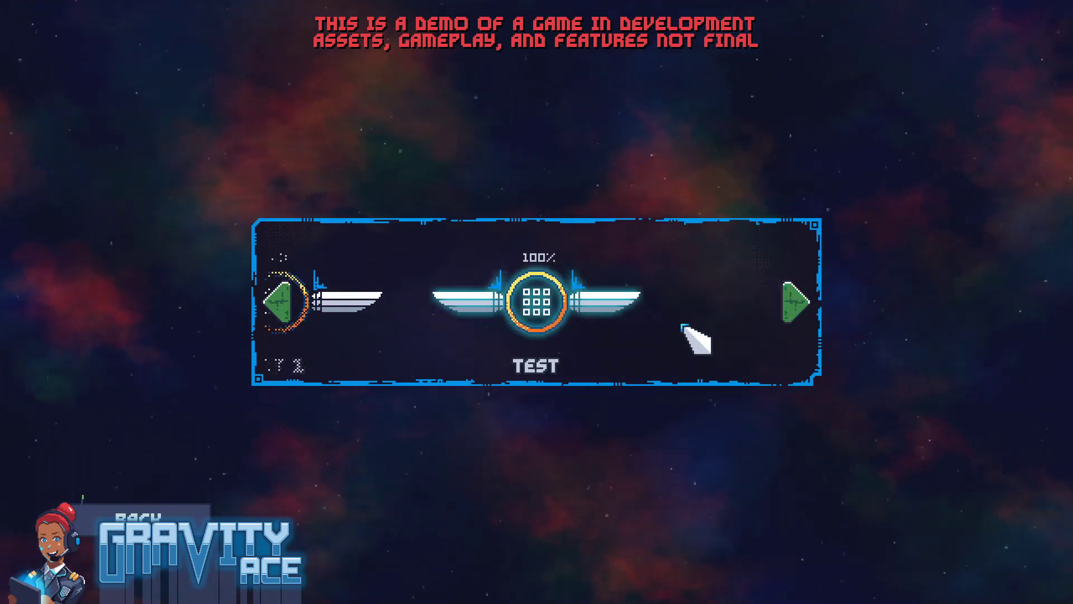
pyautogui.click(566, 302)
pyautogui.click(611, 323)
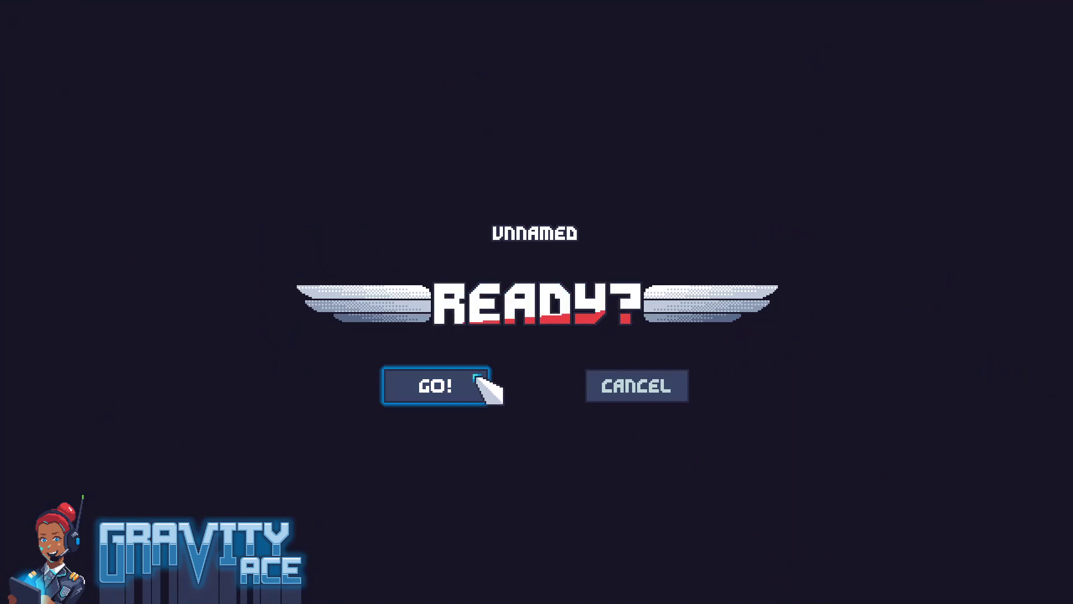
pyautogui.click(476, 379)
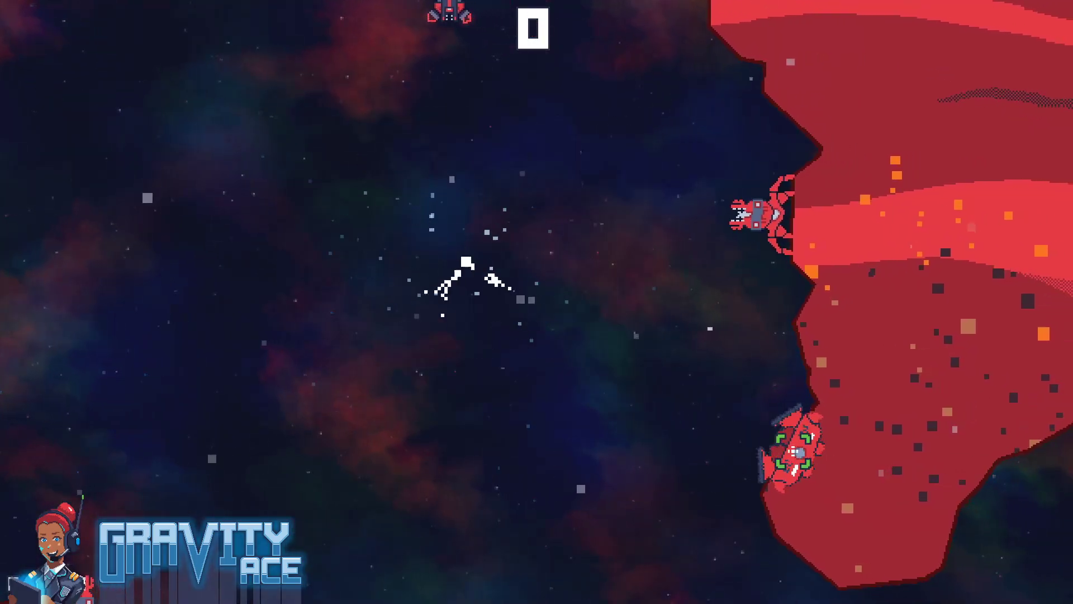
# Play the level near the launchers to check how many missiles each keeps in flight, and stop the running game
pyautogui.click(781, 246)
pyautogui.press('w')
pyautogui.moveTo(800, 225)
pyautogui.mouseDown()
pyautogui.moveTo(810, 232)
pyautogui.moveTo(750, 170)
pyautogui.moveTo(679, 138)
pyautogui.moveTo(661, 142)
pyautogui.moveTo(766, 113)
pyautogui.moveTo(777, 96)
pyautogui.moveTo(704, 85)
pyautogui.mouseUp()
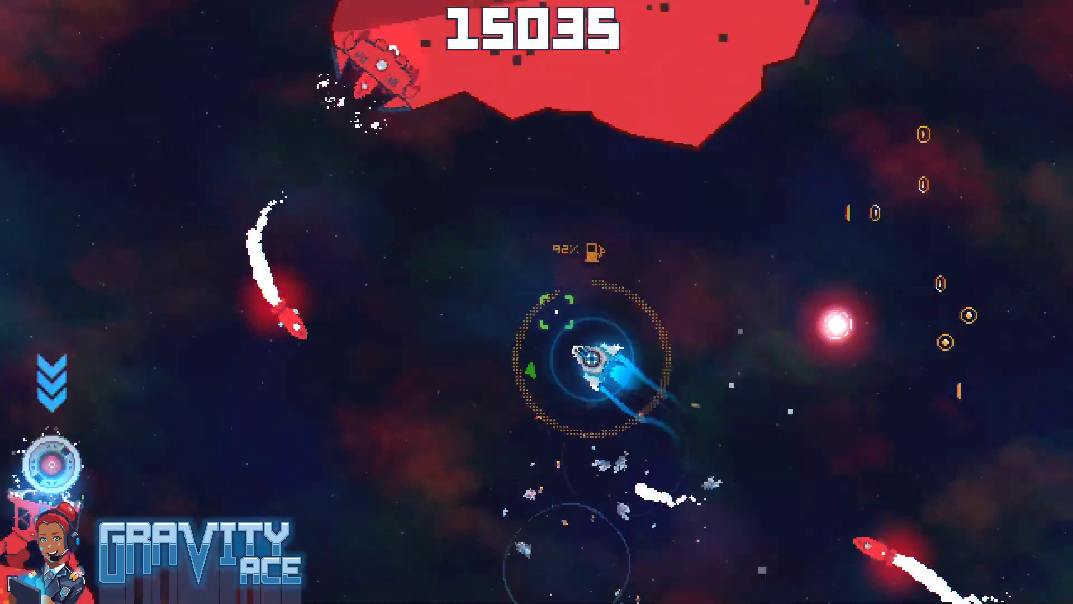
pyautogui.press('d')
pyautogui.click(550, 433)
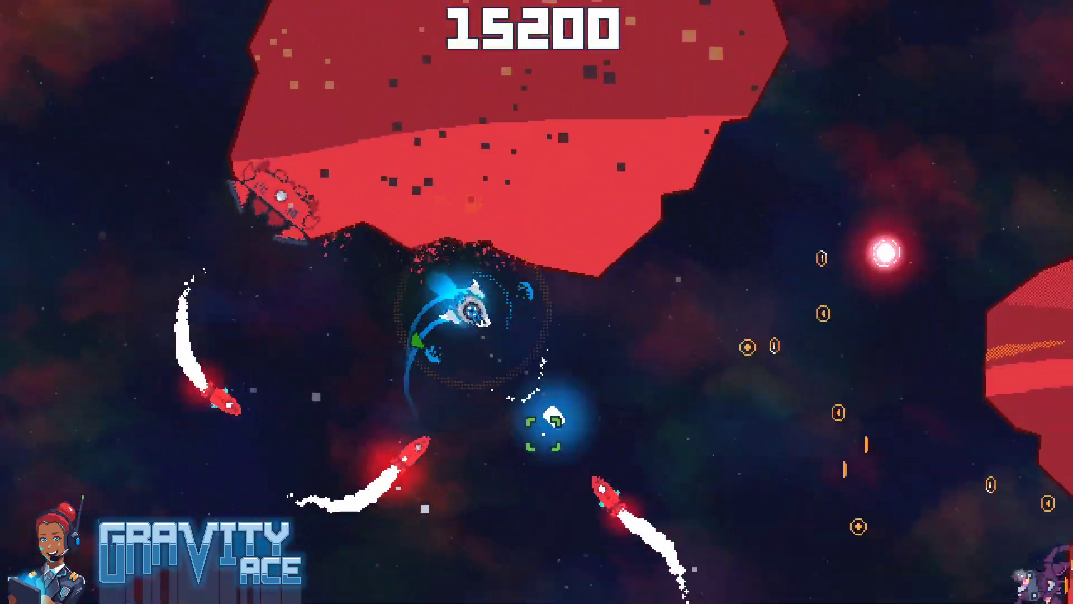
pyautogui.click(367, 355)
pyautogui.press('a')
pyautogui.click(601, 328)
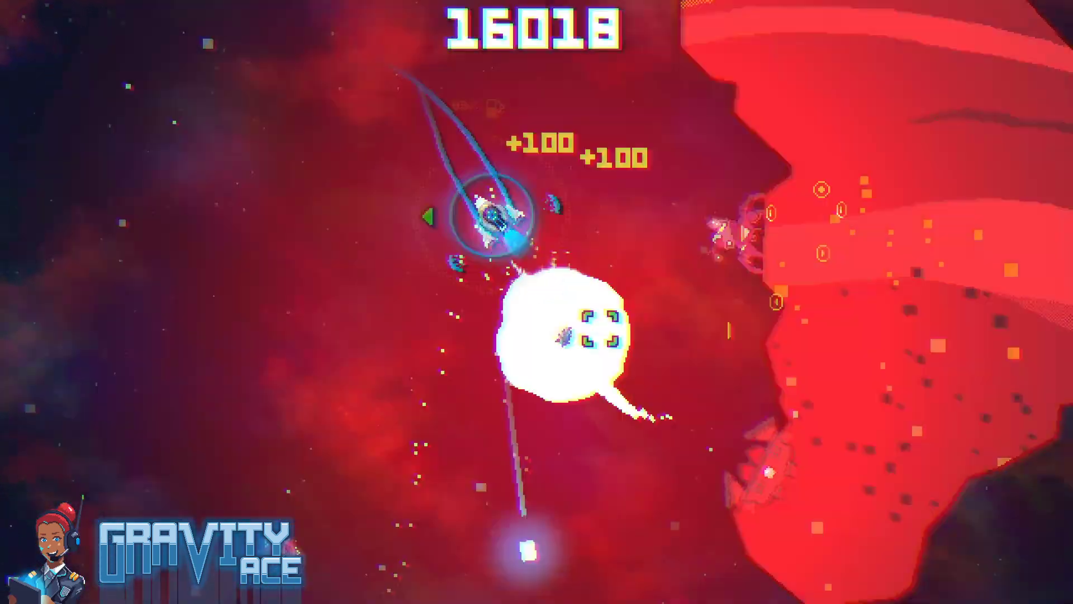
pyautogui.moveTo(359, 470)
pyautogui.mouseDown()
pyautogui.moveTo(230, 465)
pyautogui.moveTo(330, 361)
pyautogui.mouseUp()
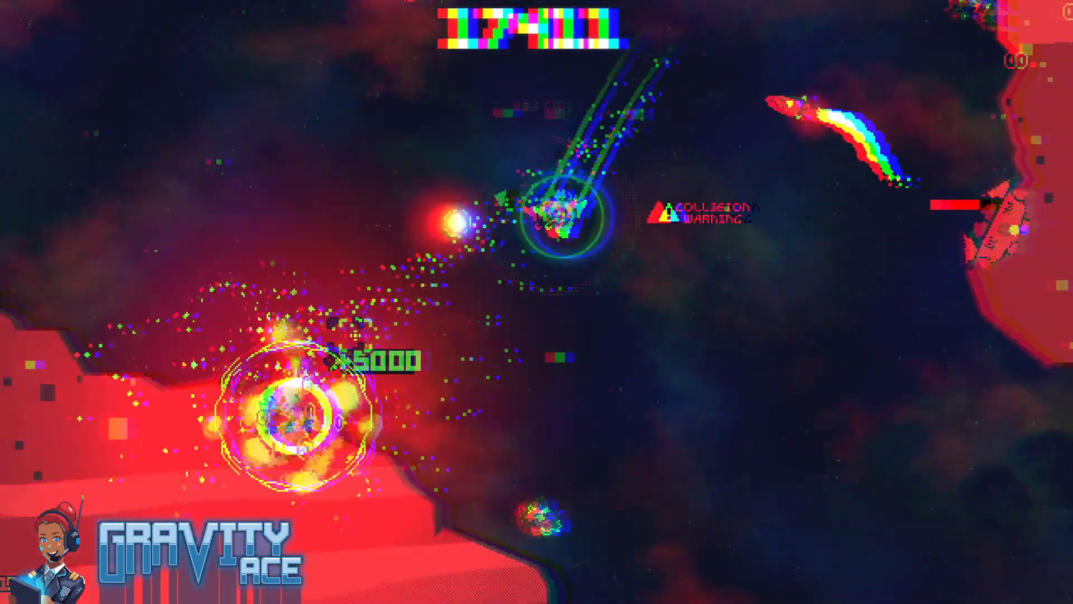
pyautogui.press('d')
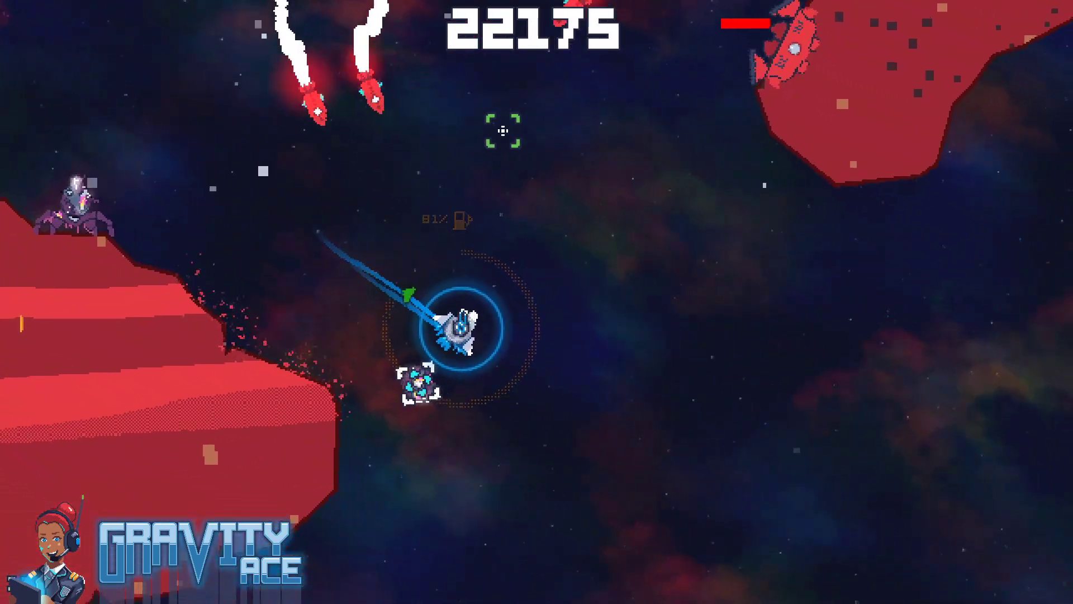
pyautogui.press('w')
pyautogui.press('d')
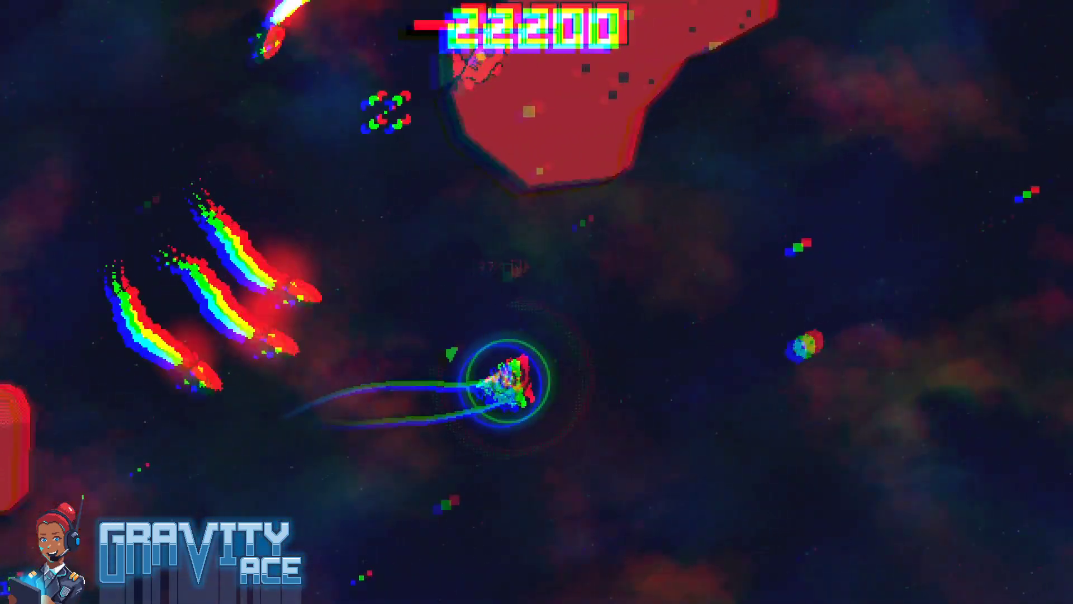
pyautogui.press('w')
pyautogui.press('a')
pyautogui.press('w')
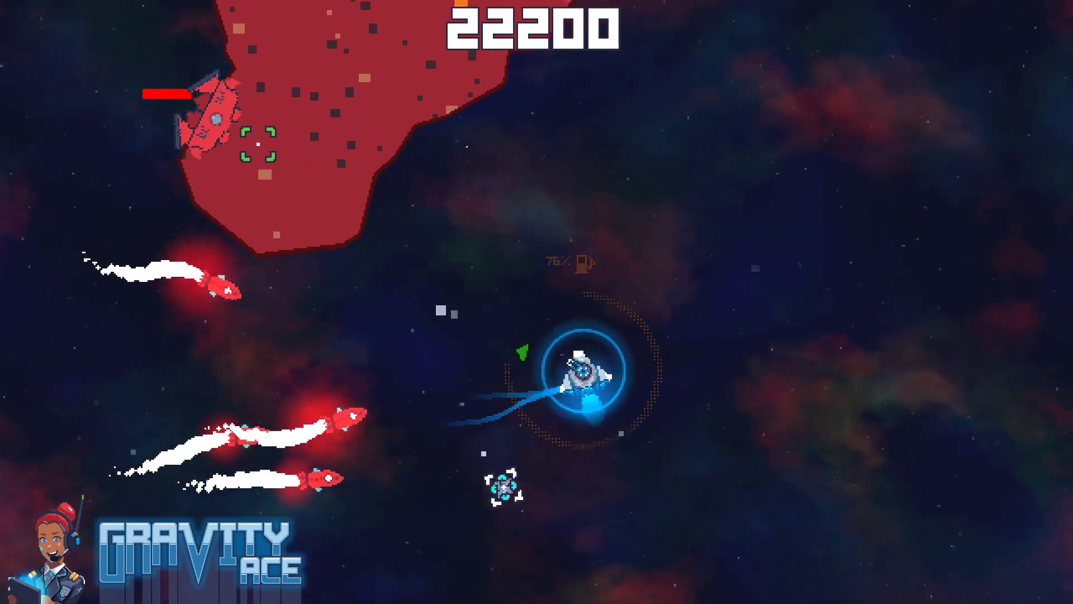
pyautogui.press('d')
pyautogui.press('w')
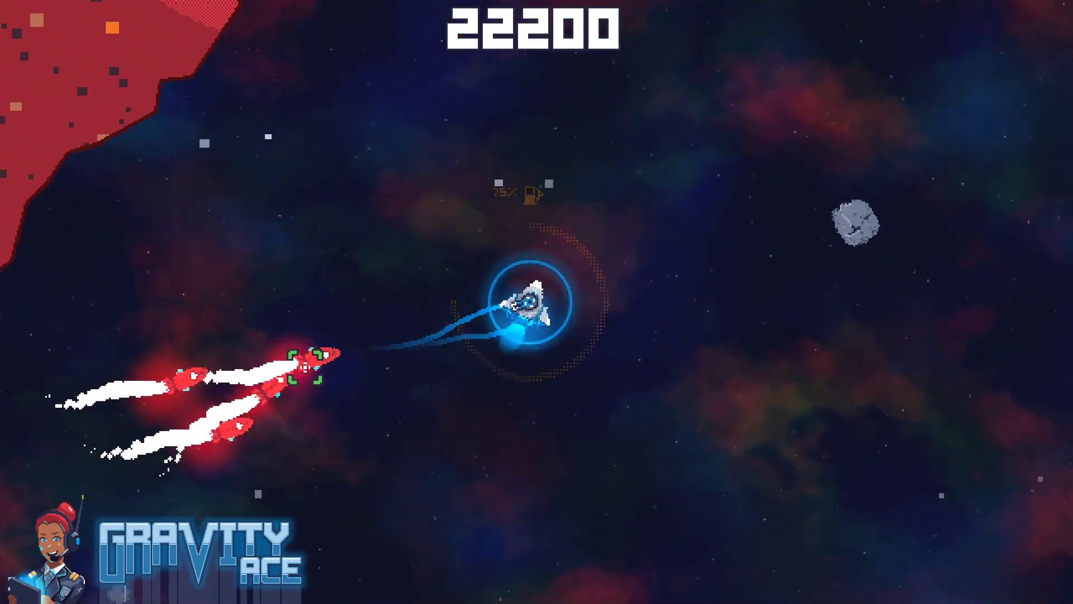
pyautogui.click(294, 380)
pyautogui.click(276, 393)
pyautogui.click(237, 341)
pyautogui.press('a')
pyautogui.press('w')
pyautogui.press('a')
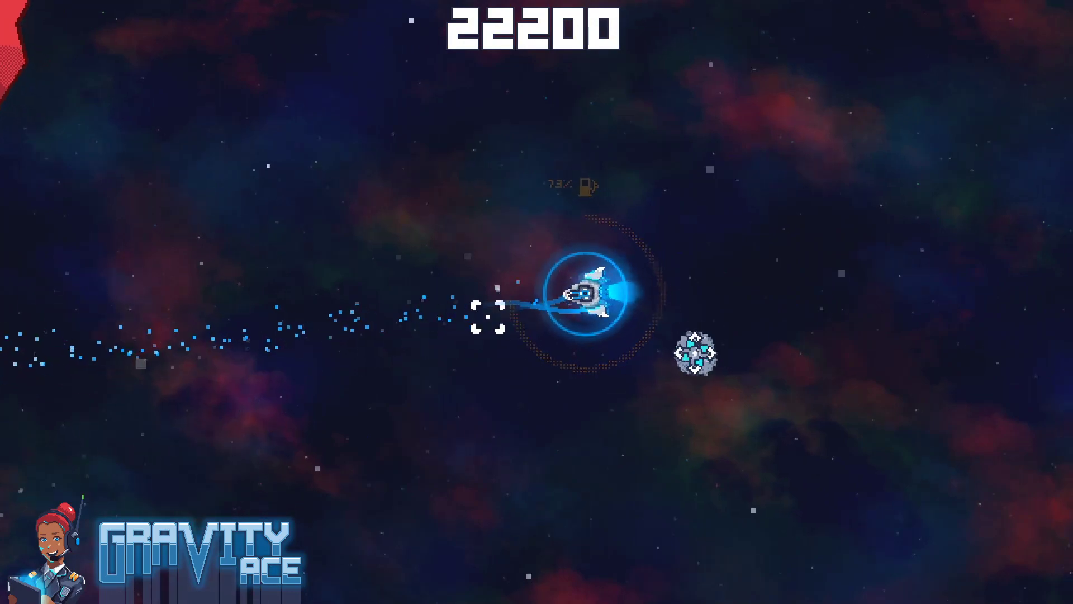
pyautogui.click(706, 327)
pyautogui.press('w')
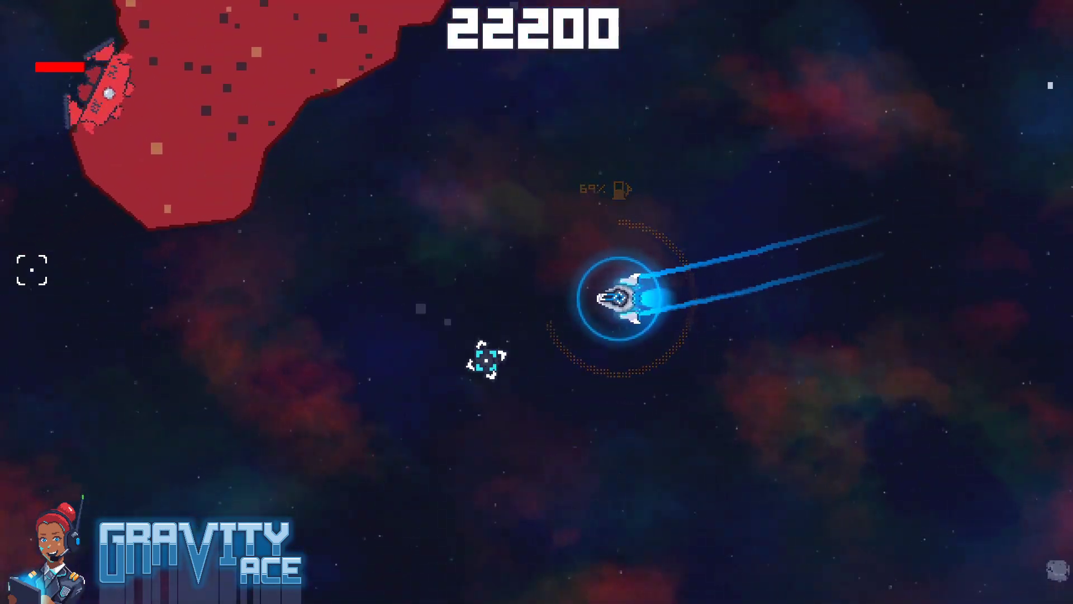
pyautogui.press('d')
pyautogui.click(455, 91)
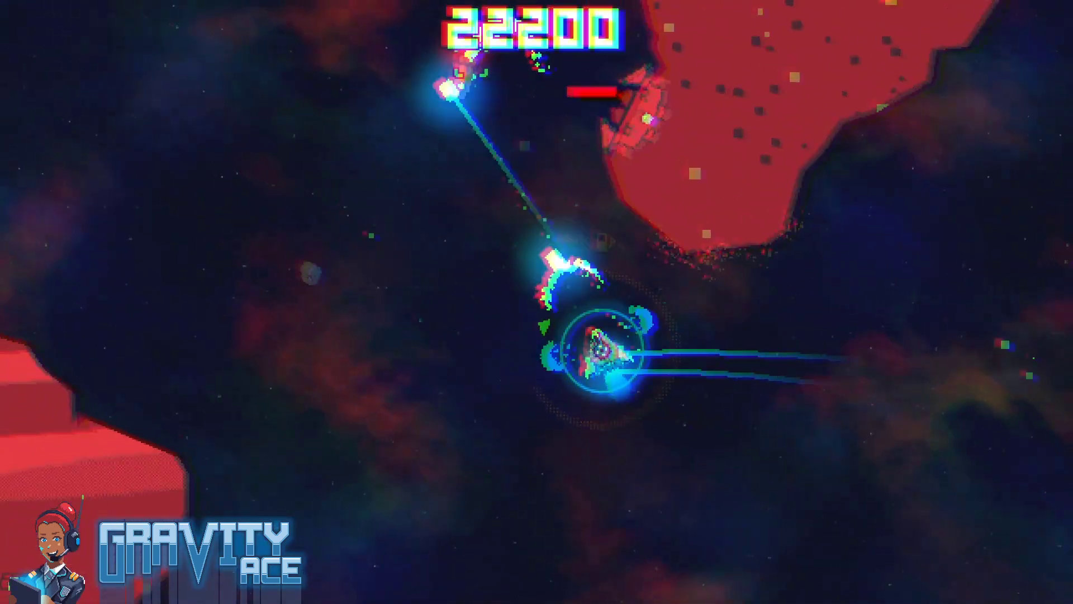
pyautogui.press('d')
pyautogui.press('w')
pyautogui.click(805, 302)
pyautogui.click(835, 332)
pyautogui.moveTo(834, 333)
pyautogui.mouseDown()
pyautogui.moveTo(866, 341)
pyautogui.moveTo(855, 352)
pyautogui.moveTo(873, 389)
pyautogui.mouseUp()
pyautogui.press('w')
pyautogui.moveTo(857, 369)
pyautogui.mouseDown()
pyautogui.moveTo(877, 395)
pyautogui.moveTo(843, 412)
pyautogui.moveTo(805, 394)
pyautogui.mouseUp()
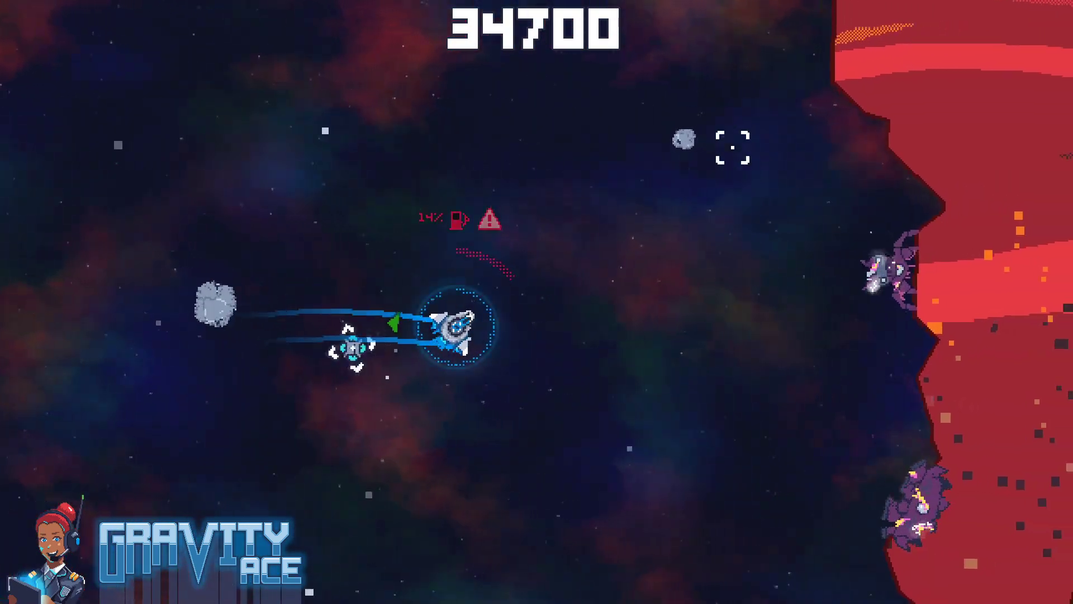
pyautogui.click(279, 246)
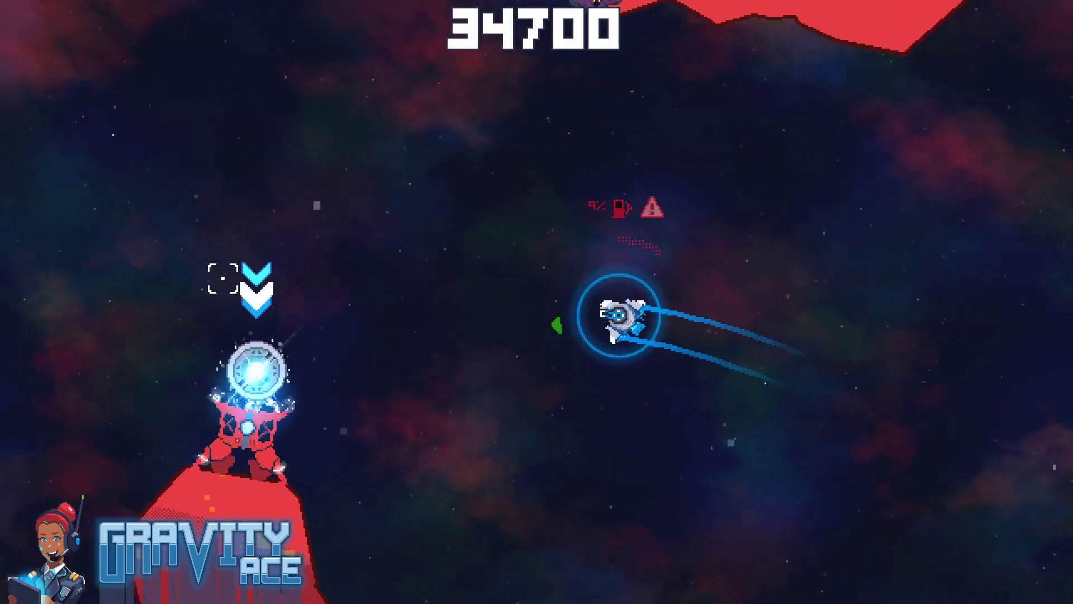
pyautogui.press('F8')
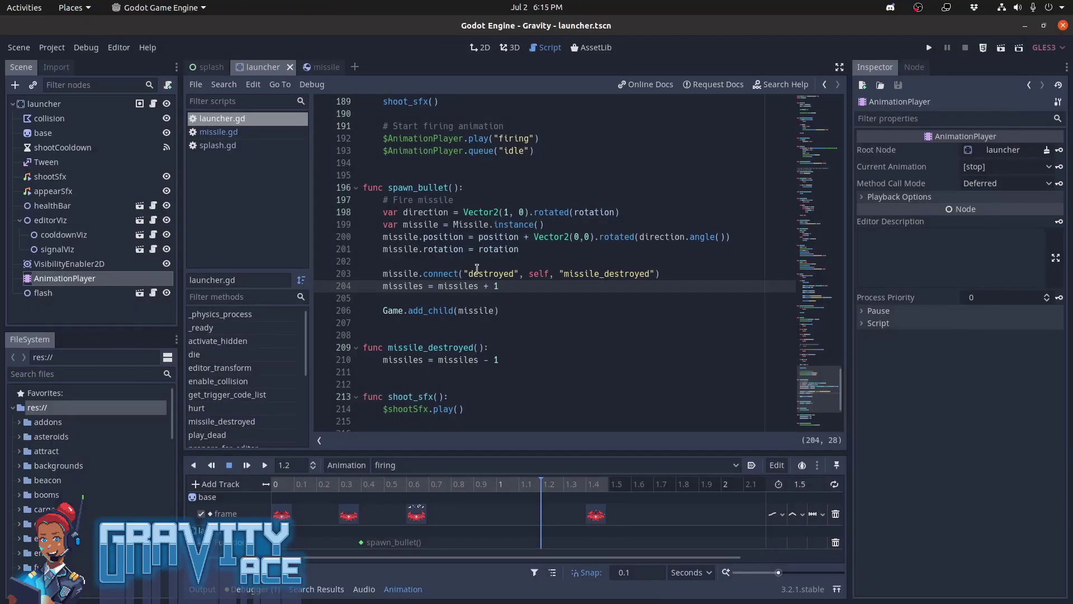
# Examine the MAX_MISSILES and missiles variable declarations near the start of launcher.gd
pyautogui.hotkey('ctrl', 'Home')
pyautogui.press('Down')
pyautogui.press('Down')
pyautogui.press('Down')
pyautogui.press('Down')
pyautogui.press('Down')
pyautogui.press('Down')
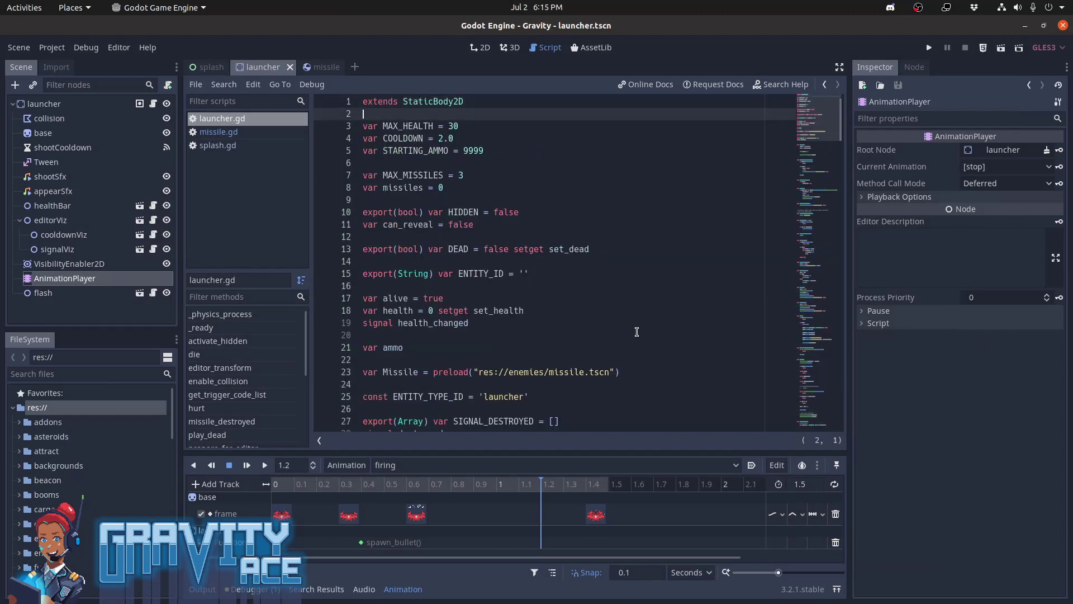
pyautogui.press('End')
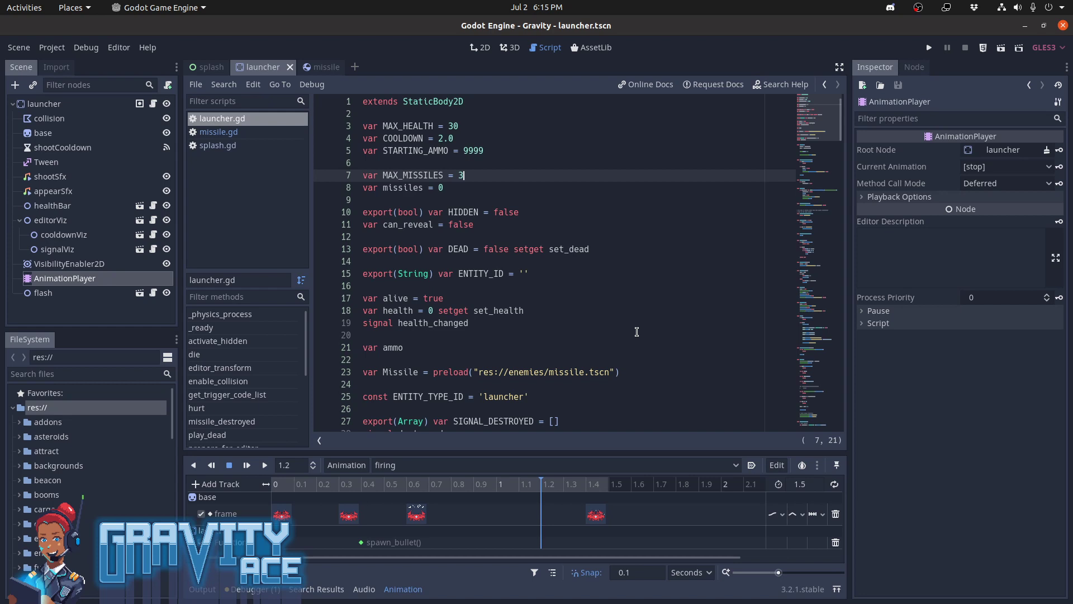
pyautogui.press('Down')
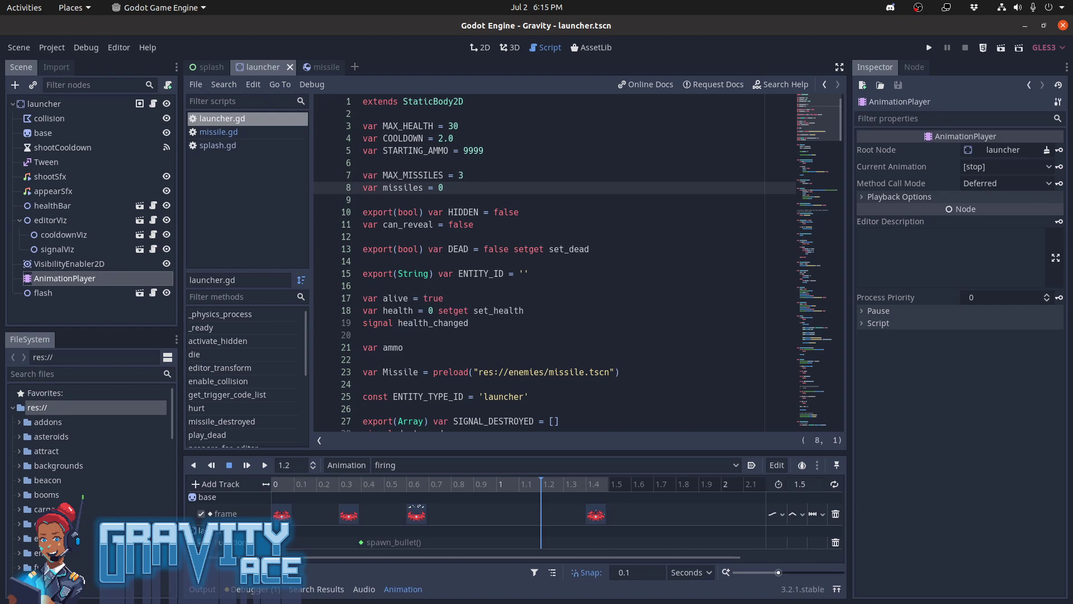
# Switch to the missile scene and view the destroyed signal declaration in missile.gd
pyautogui.hotkey('alt', 'Tab')
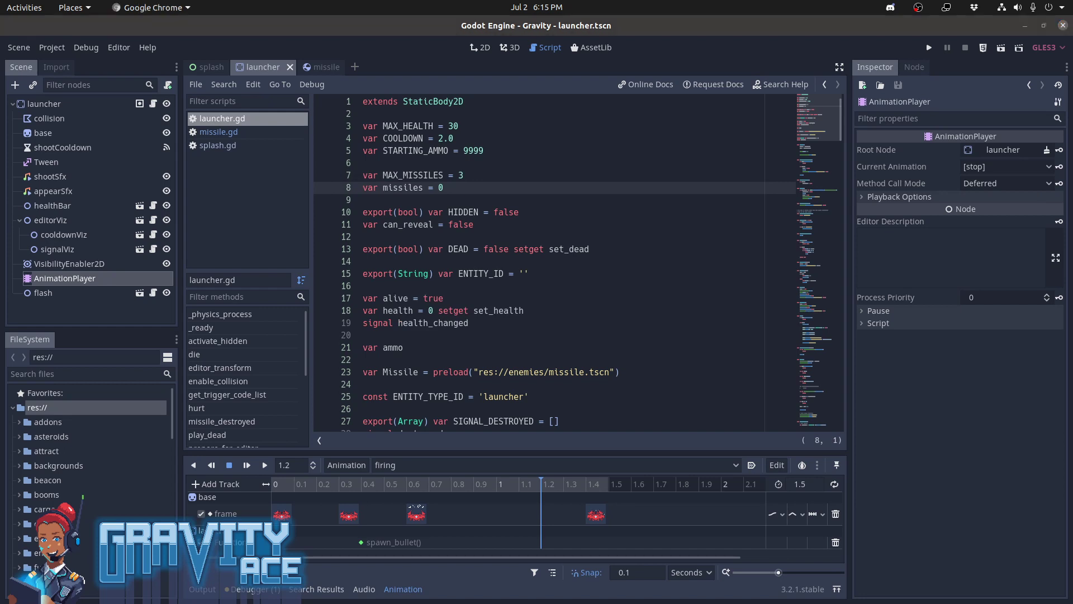
pyautogui.click(715, 262)
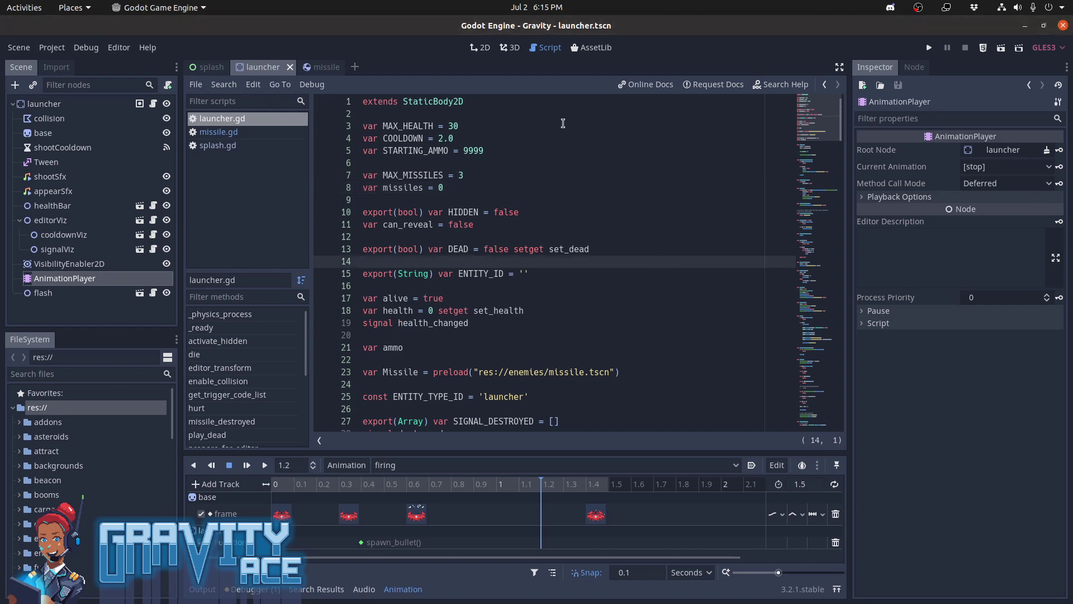
pyautogui.click(322, 67)
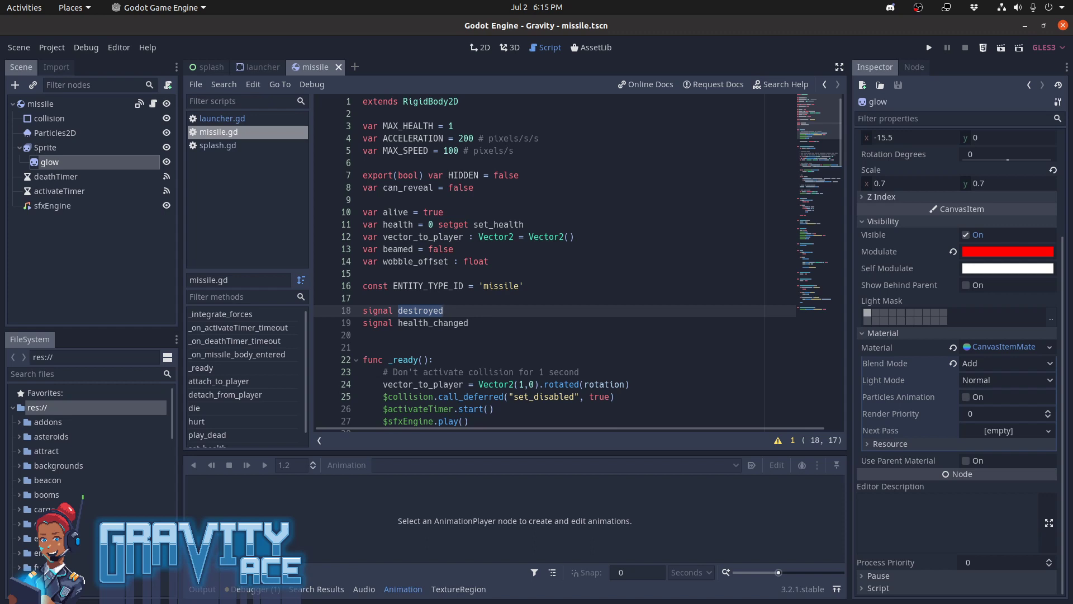
# Add a Timer node under the missile root node and rename it rangeTimer
pyautogui.hotkey('alt', 'Tab')
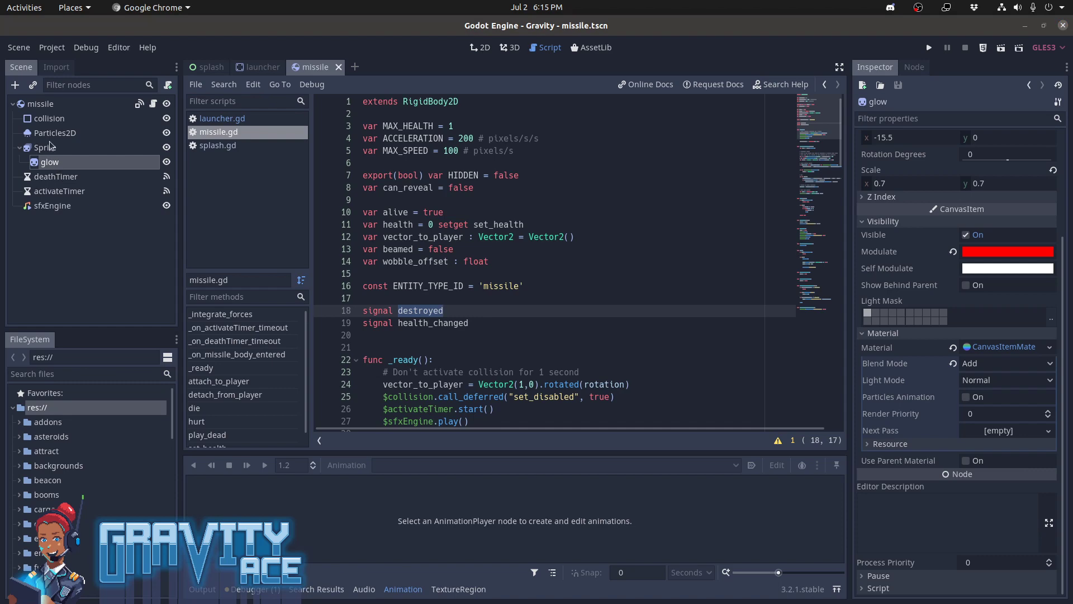
pyautogui.click(39, 104)
pyautogui.click(15, 84)
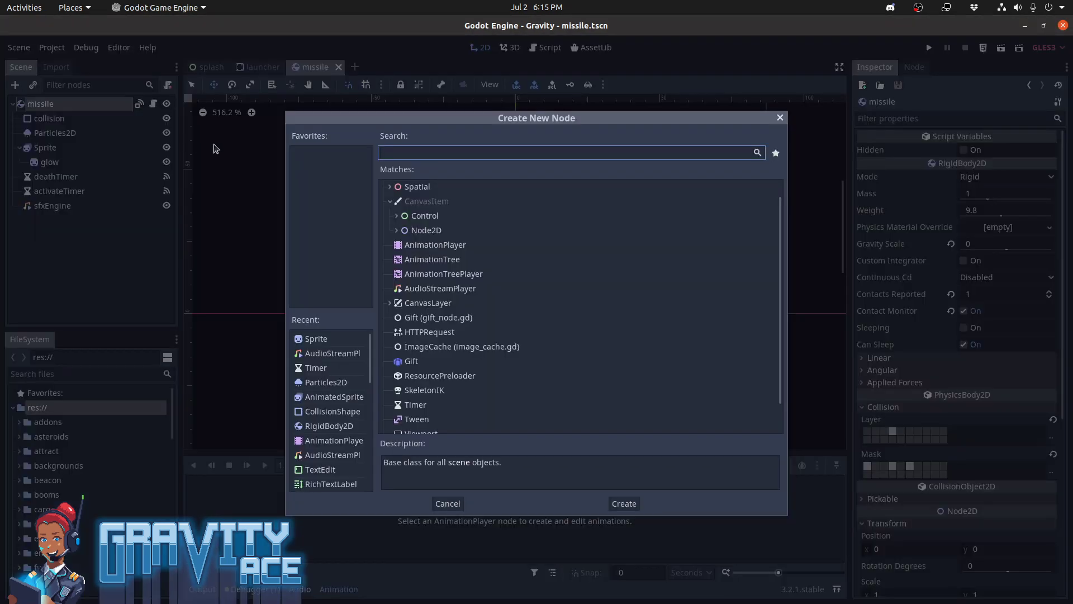
pyautogui.write('timer')
pyautogui.press('Return')
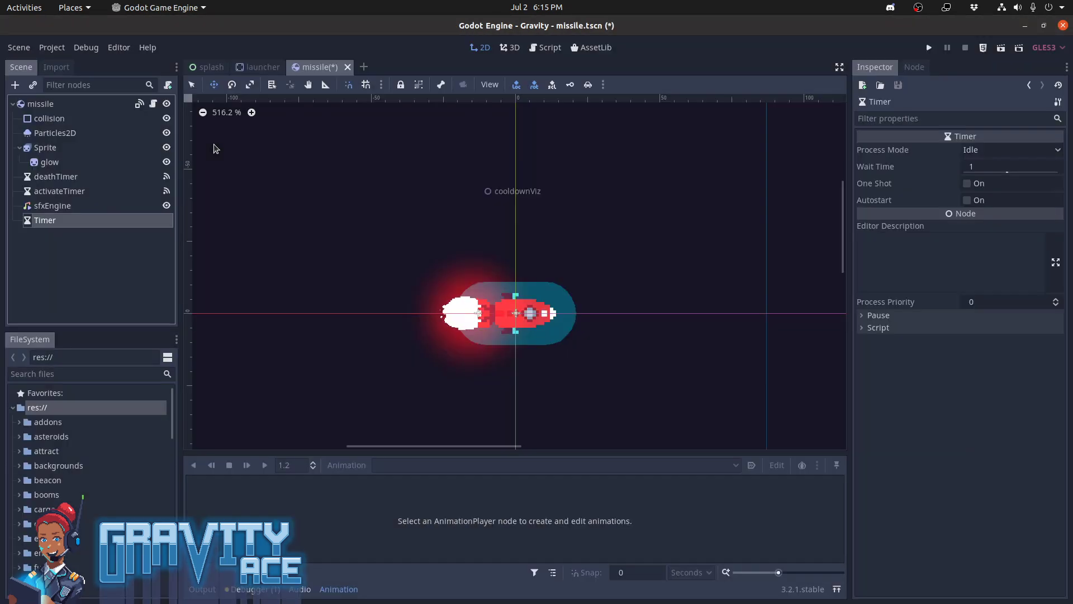
pyautogui.click(64, 176)
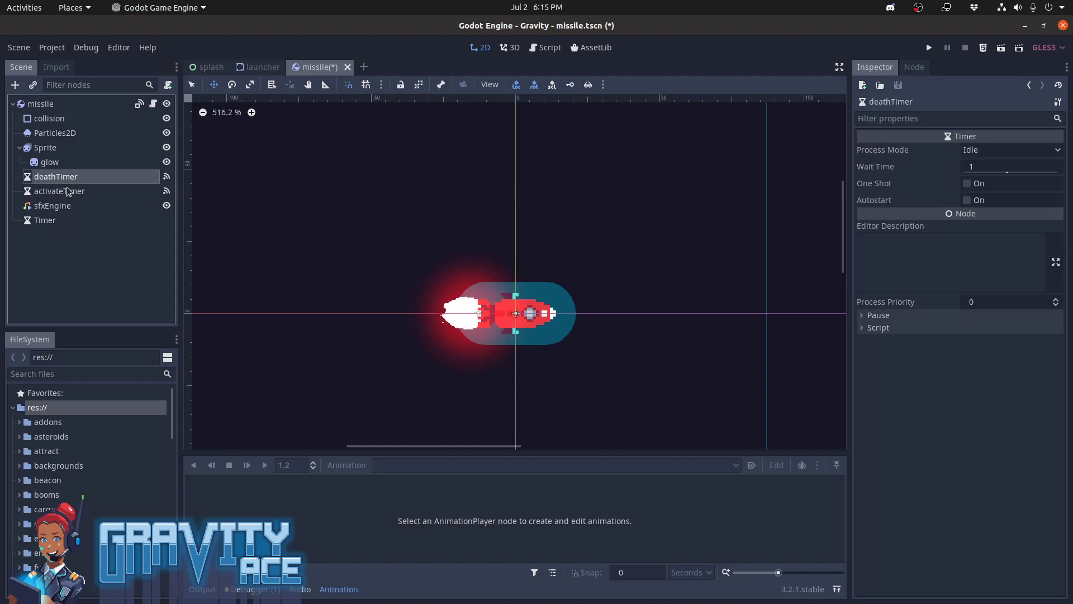
pyautogui.click(74, 221)
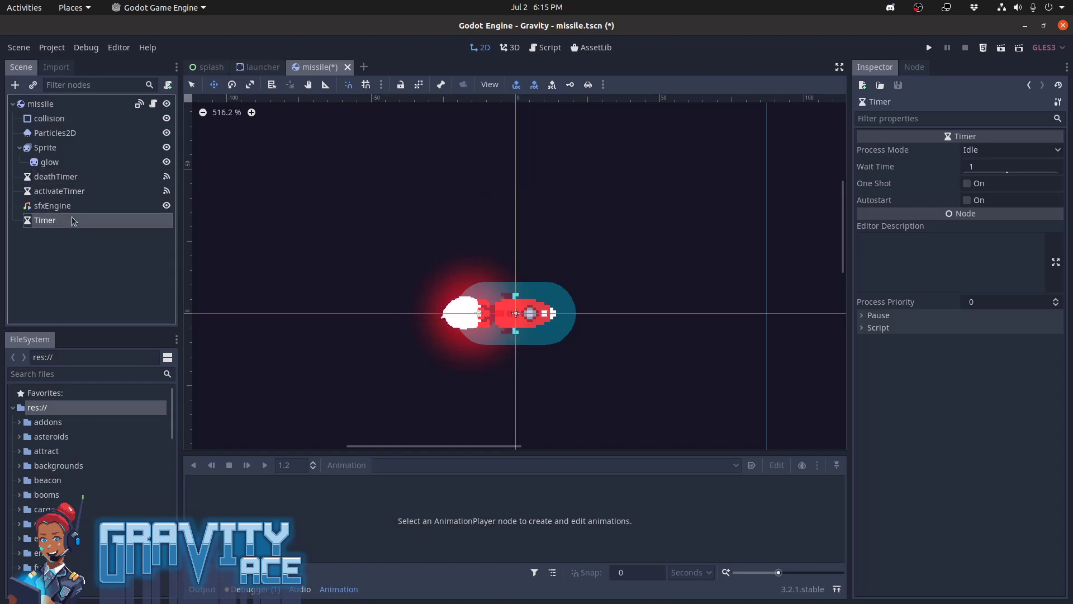
pyautogui.click(73, 221)
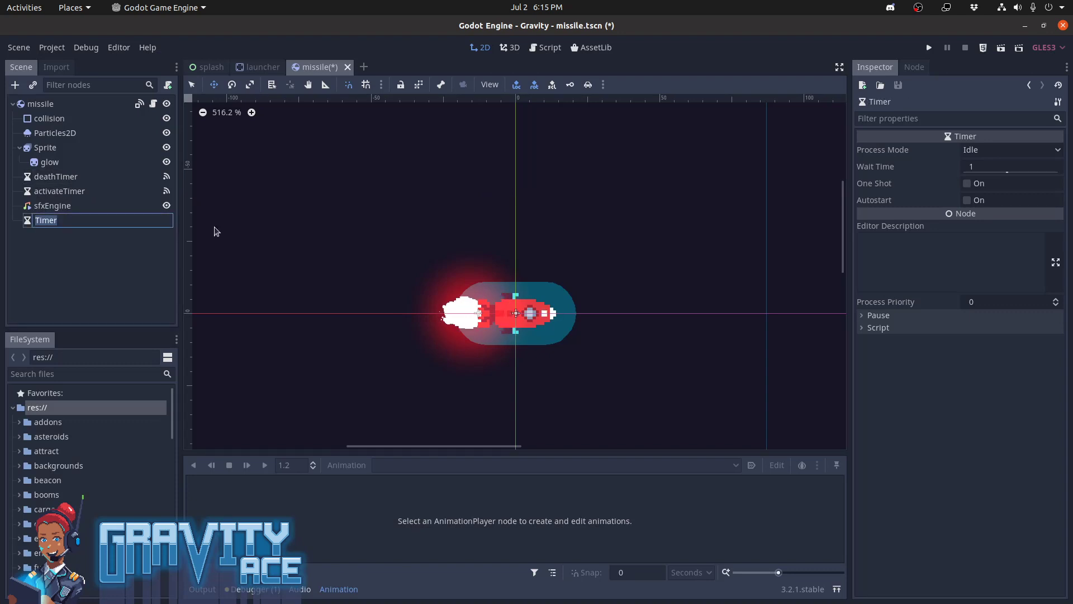
pyautogui.write('rangeTimer')
pyautogui.press('Return')
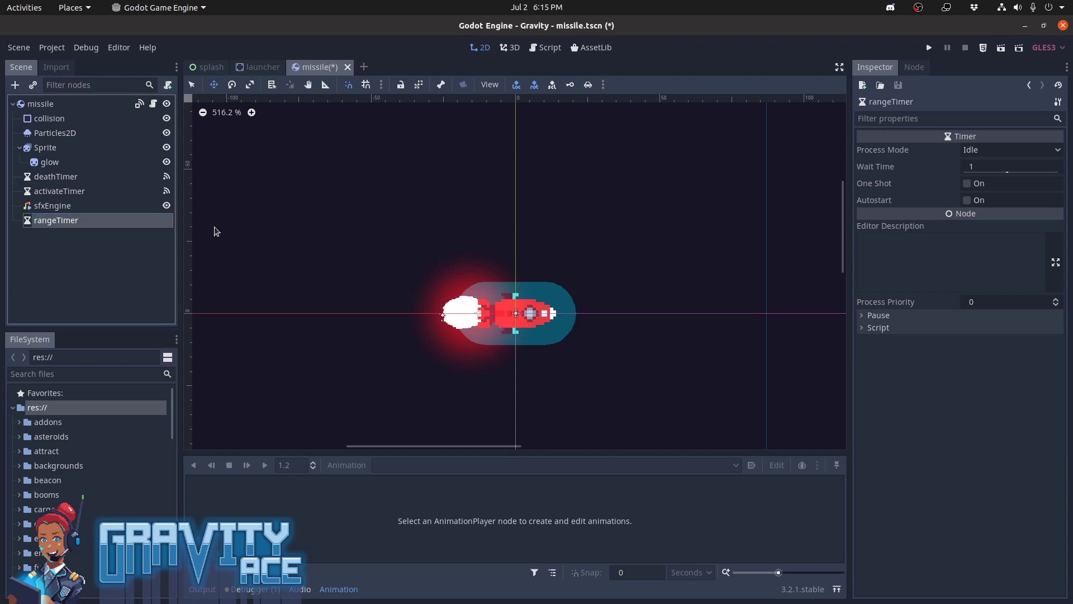
# Set the rangeTimer's wait time to 6 seconds
pyautogui.click(1006, 171)
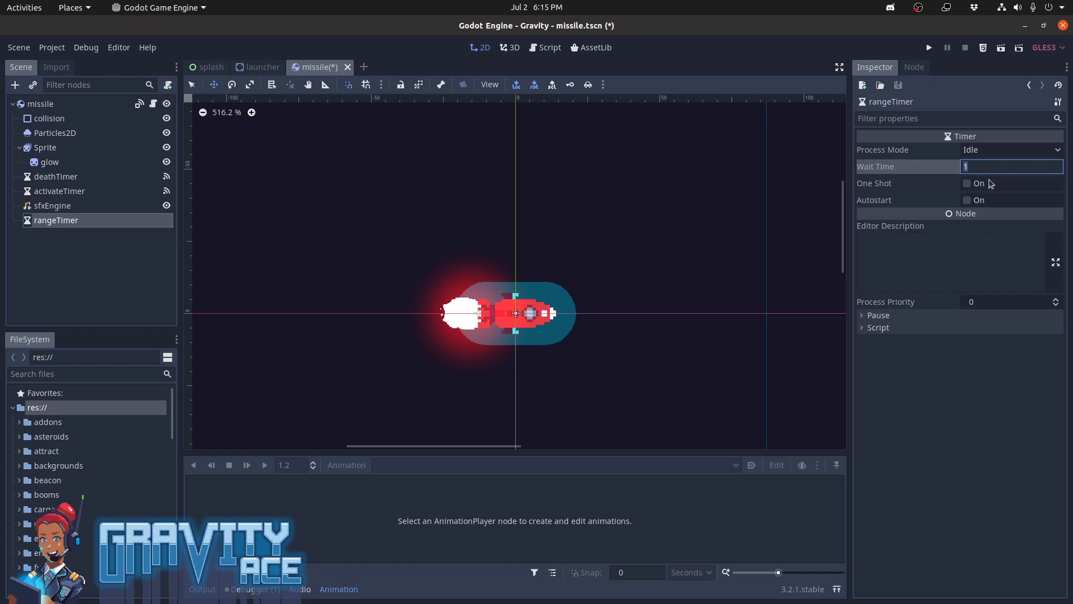
pyautogui.write('6')
pyautogui.press('Return')
# Connect the rangeTimer's timeout signal to _on_rangeTimer_timeout on the missile node and make that function call die()
pyautogui.click(914, 67)
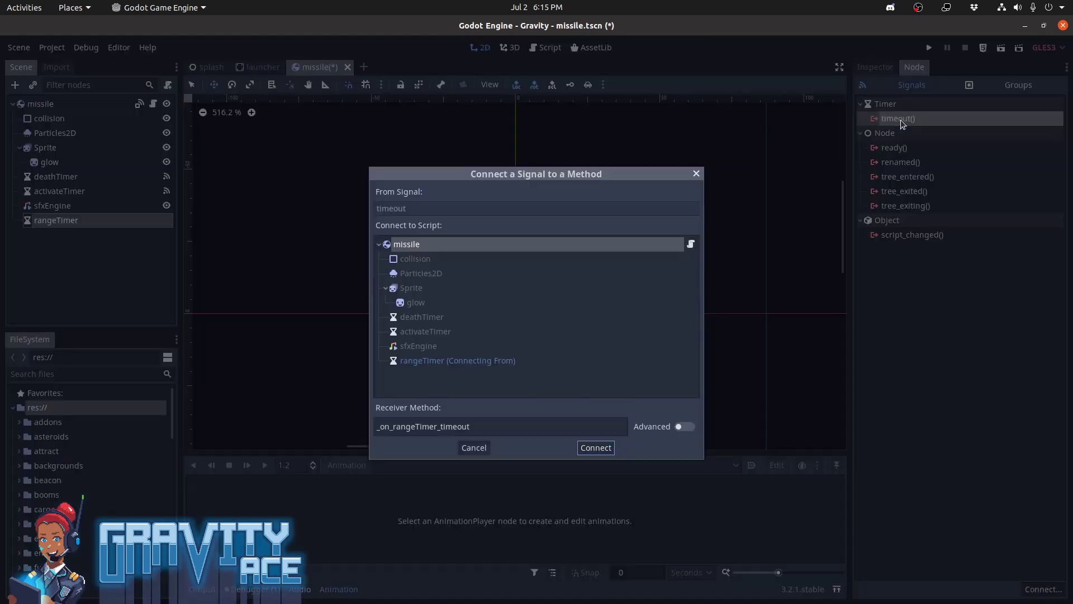
pyautogui.doubleClick(901, 120)
pyautogui.click(596, 447)
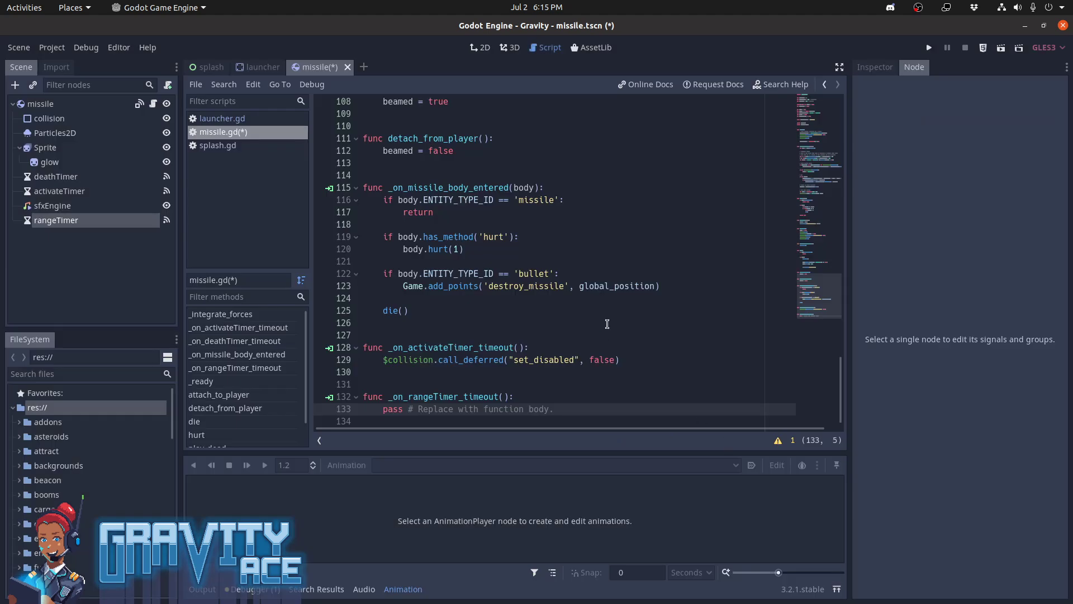
pyautogui.hotkey('shift', 'End')
pyautogui.write('die(')
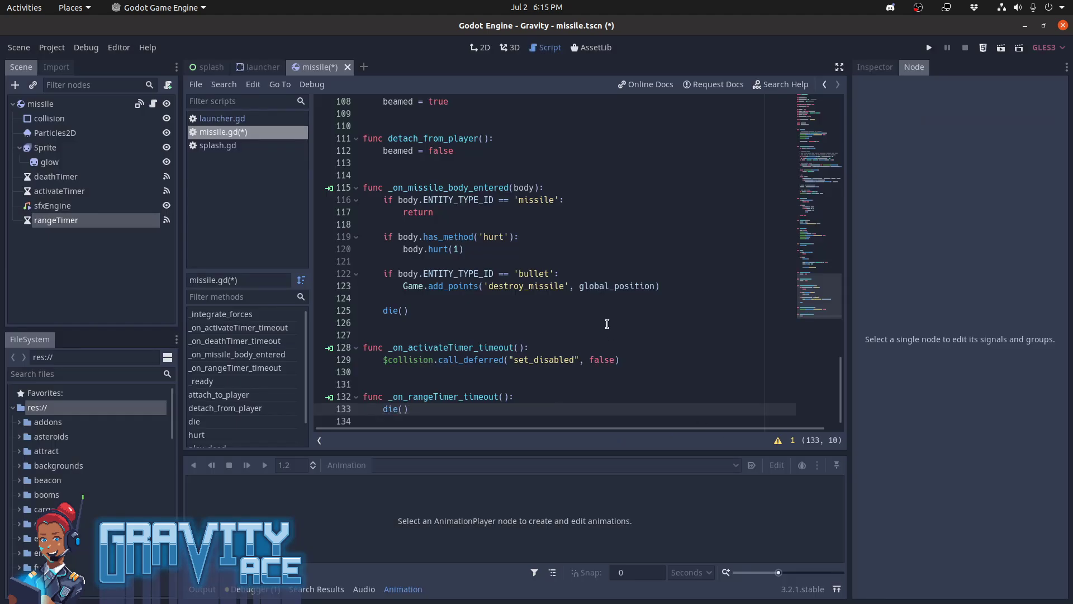
# Search the project files and missile.gd for "die" to reach the die() function definition
pyautogui.hotkey('ctrl', 'shift', 'f')
pyautogui.write('die')
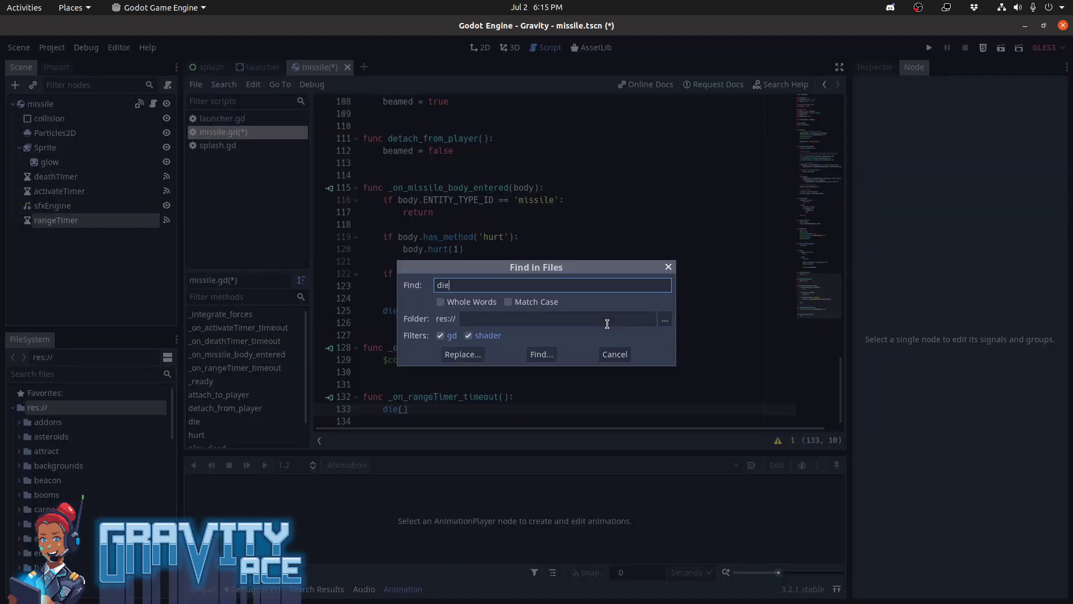
pyautogui.press('Return')
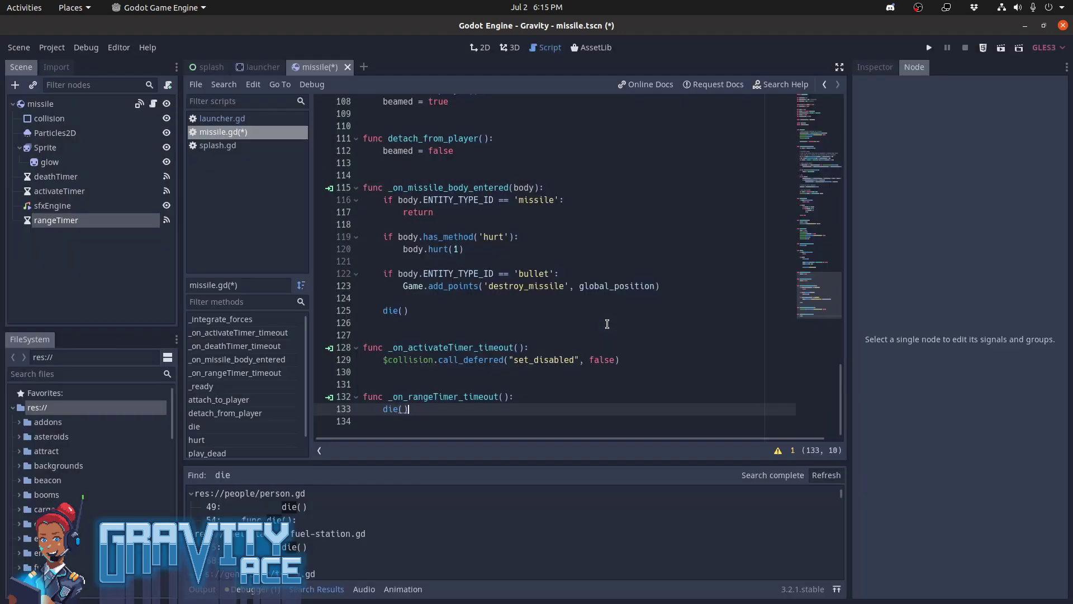
pyautogui.hotkey('ctrl', 'f')
pyautogui.write('die')
pyautogui.press('Return')
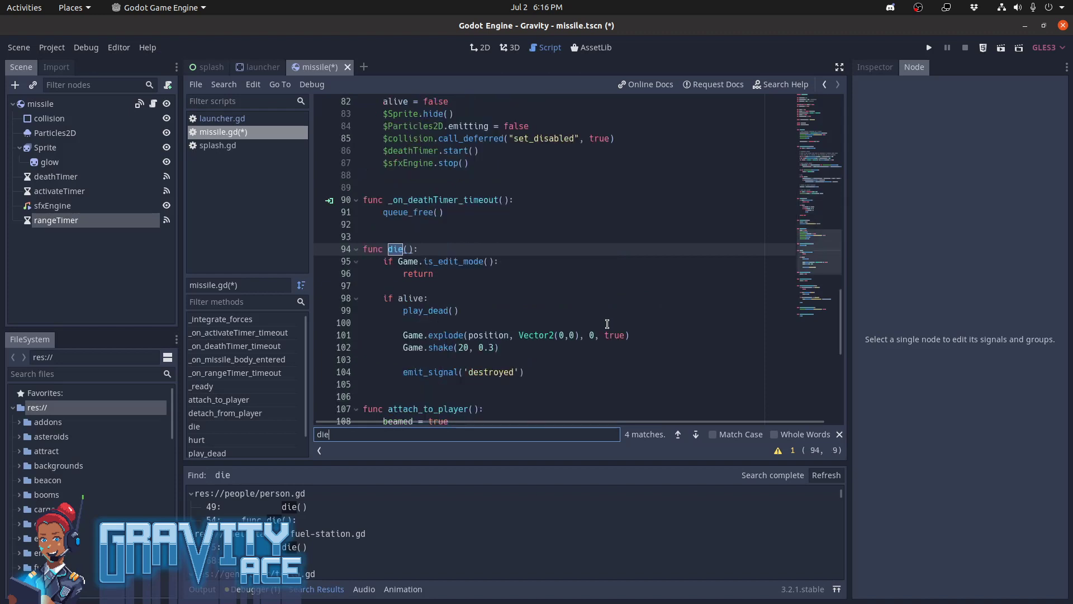
pyautogui.press('Escape')
pyautogui.write('f')
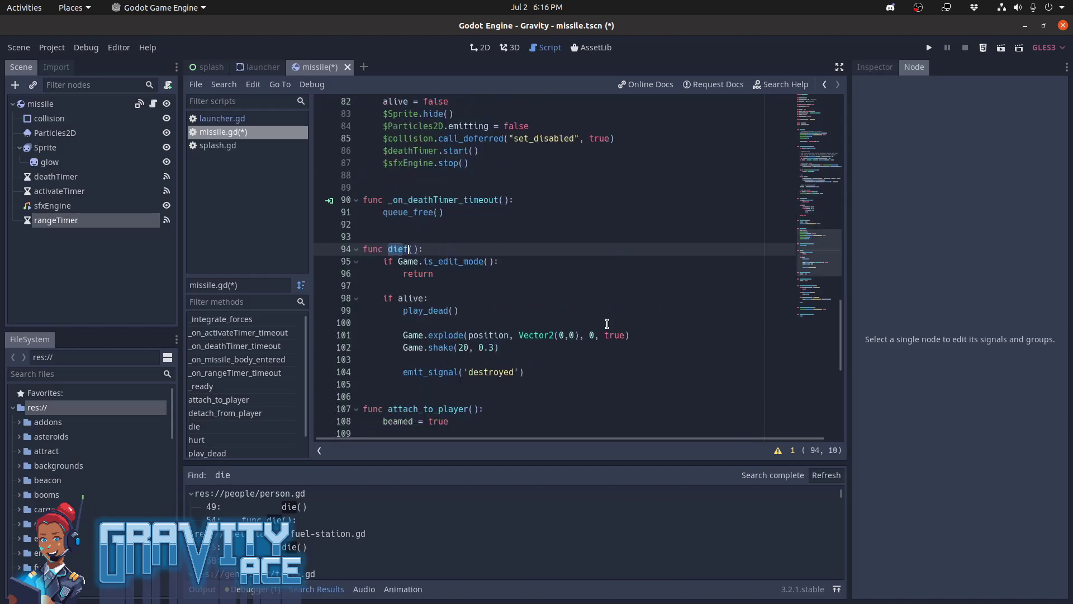
pyautogui.press('Left')
pyautogui.press('BackSpace')
pyautogui.press('BackSpace')
pyautogui.press('BackSpace')
pyautogui.hotkey('ctrl', 'z')
pyautogui.press('Right')
pyautogui.hotkey('ctrl', 'alt', 'f')
pyautogui.write('die')
pyautogui.press('Return')
# Save the missile scene with its script and run the game project
pyautogui.hotkey('ctrl', 's')
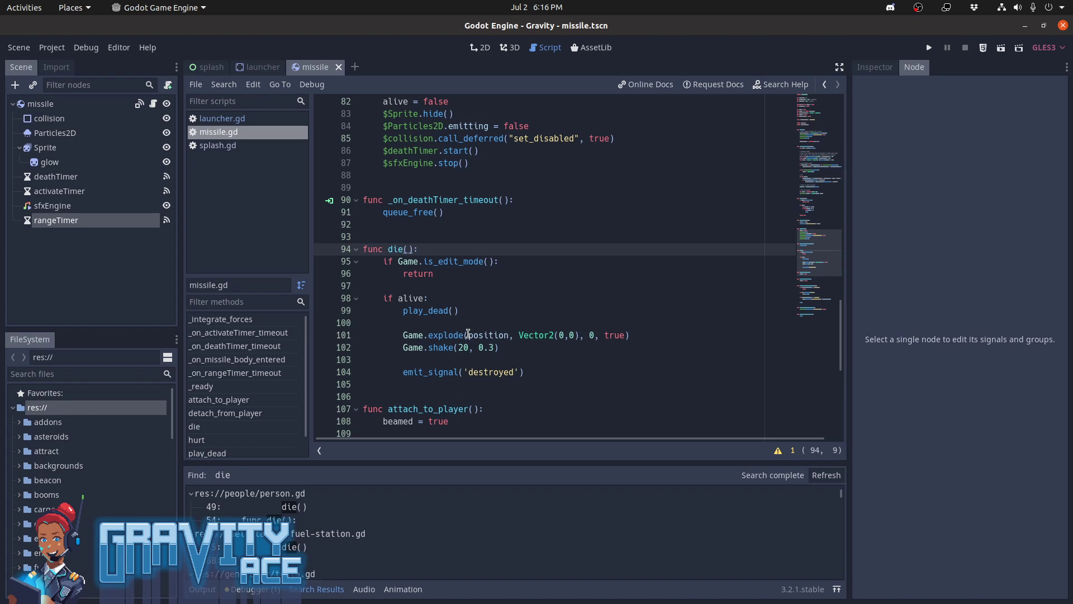
pyautogui.click(456, 246)
pyautogui.press('F5')
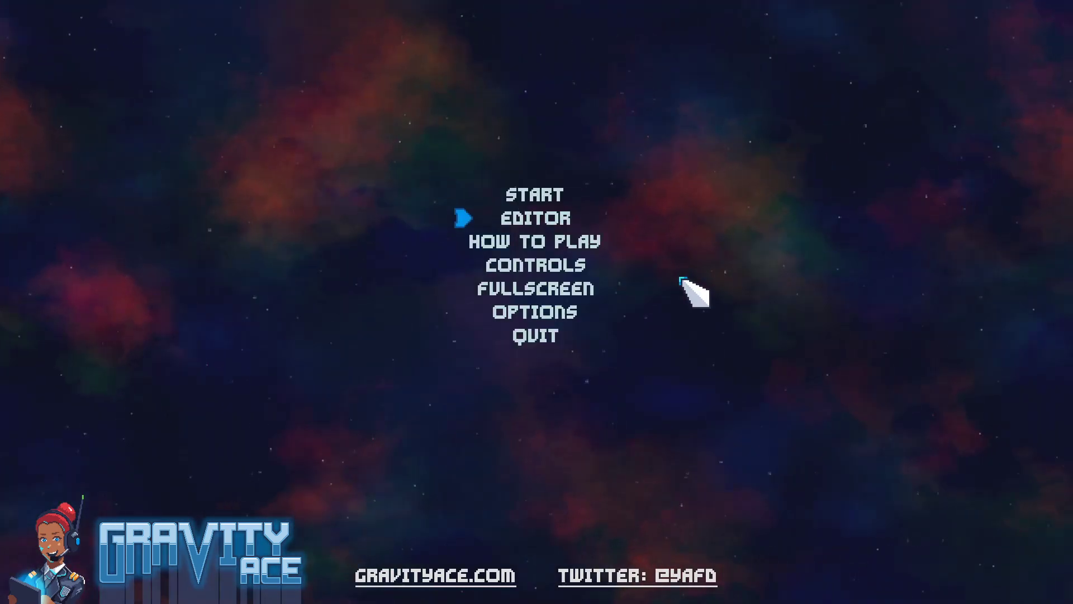
# Open the game's level editor and load the level from the Test campaign
pyautogui.click(581, 214)
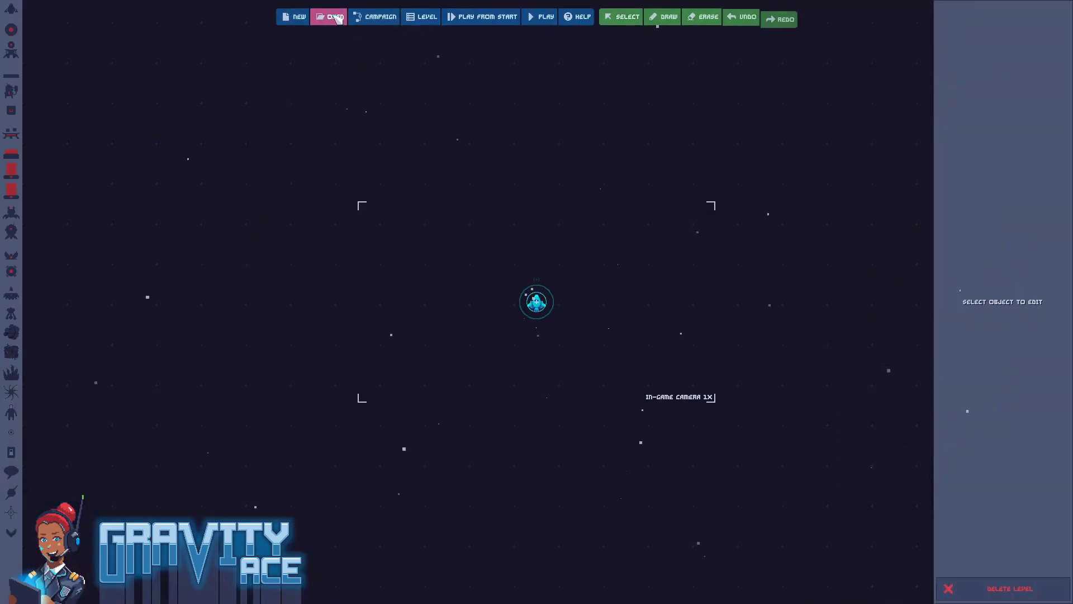
pyautogui.click(329, 16)
pyautogui.click(503, 286)
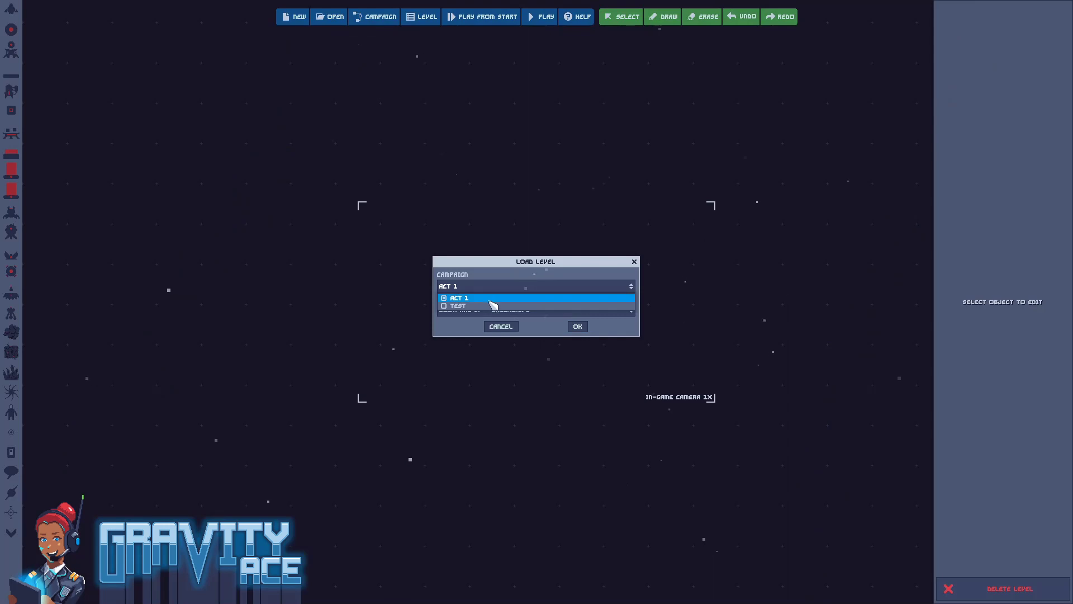
pyautogui.click(495, 303)
pyautogui.click(584, 327)
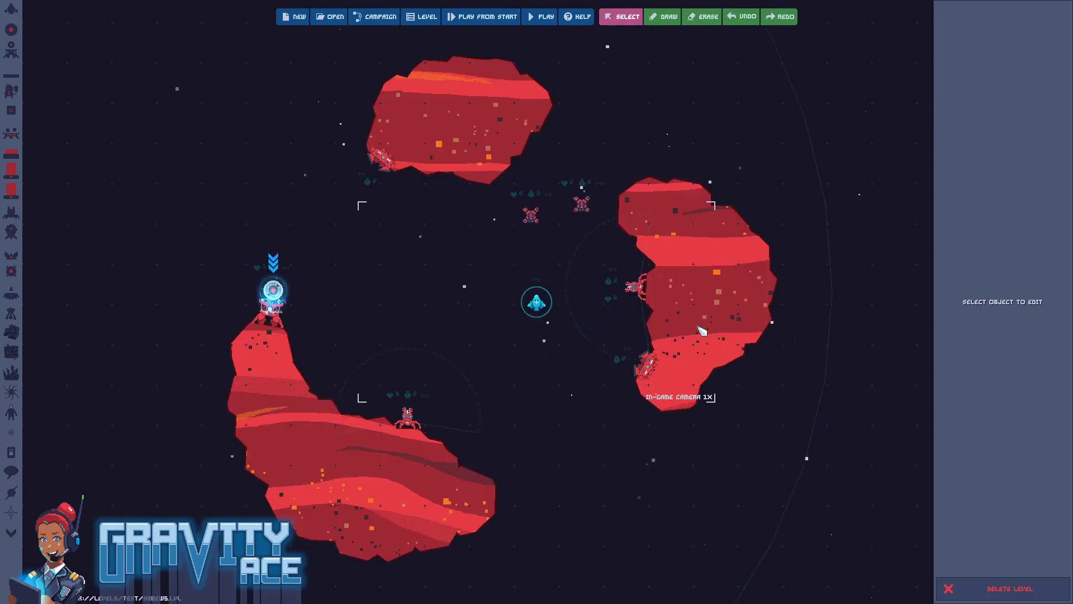
# Delete both drones, both turrets, the launcher on the upper asteroid and the shielded enemy on the lower-left asteroid, keeping one launcher
pyautogui.click(525, 218)
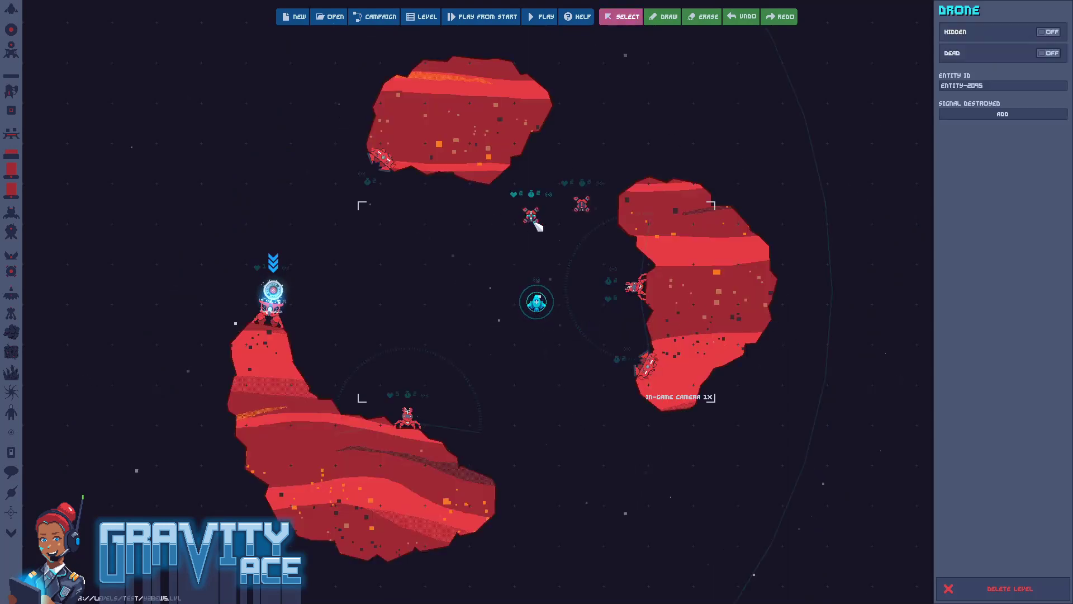
pyautogui.press('Delete')
pyautogui.click(587, 208)
pyautogui.press('Delete')
pyautogui.click(635, 288)
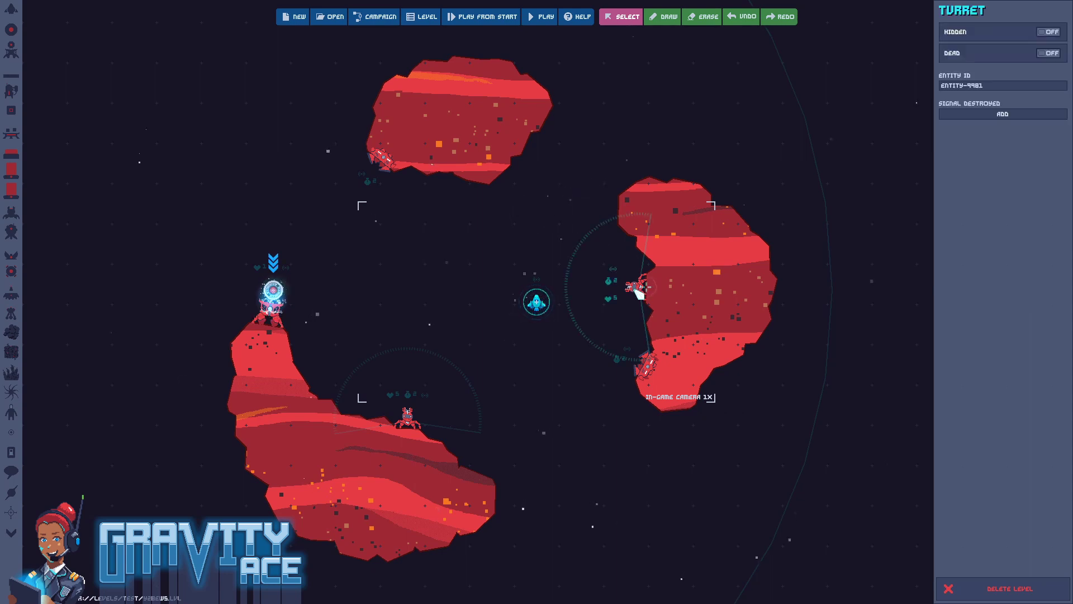
pyautogui.press('Delete')
pyautogui.click(384, 166)
pyautogui.press('Delete')
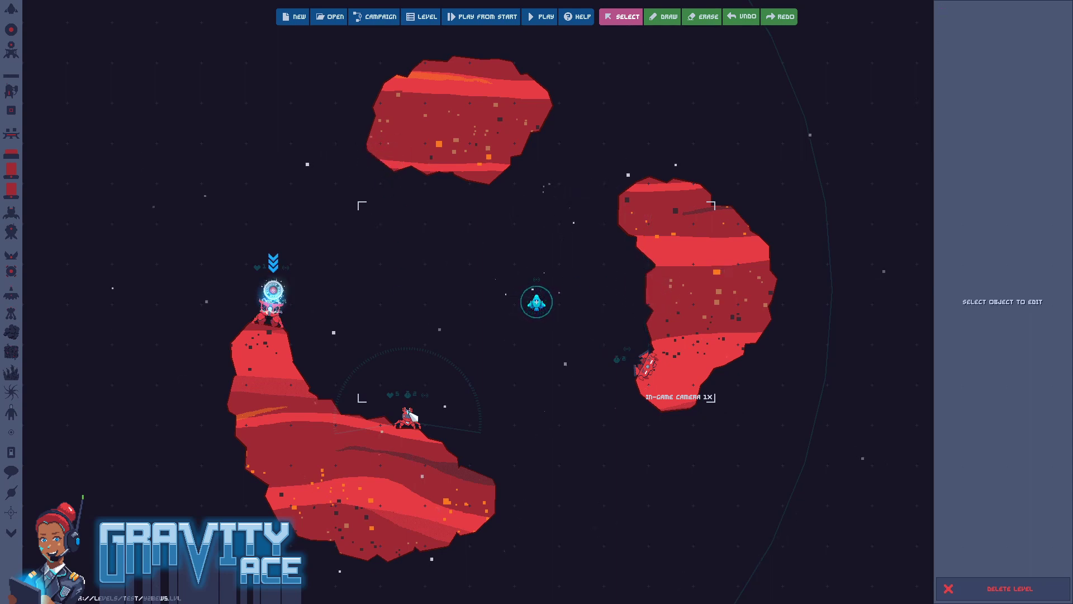
pyautogui.click(415, 420)
pyautogui.press('Delete')
pyautogui.click(272, 301)
pyautogui.press('Delete')
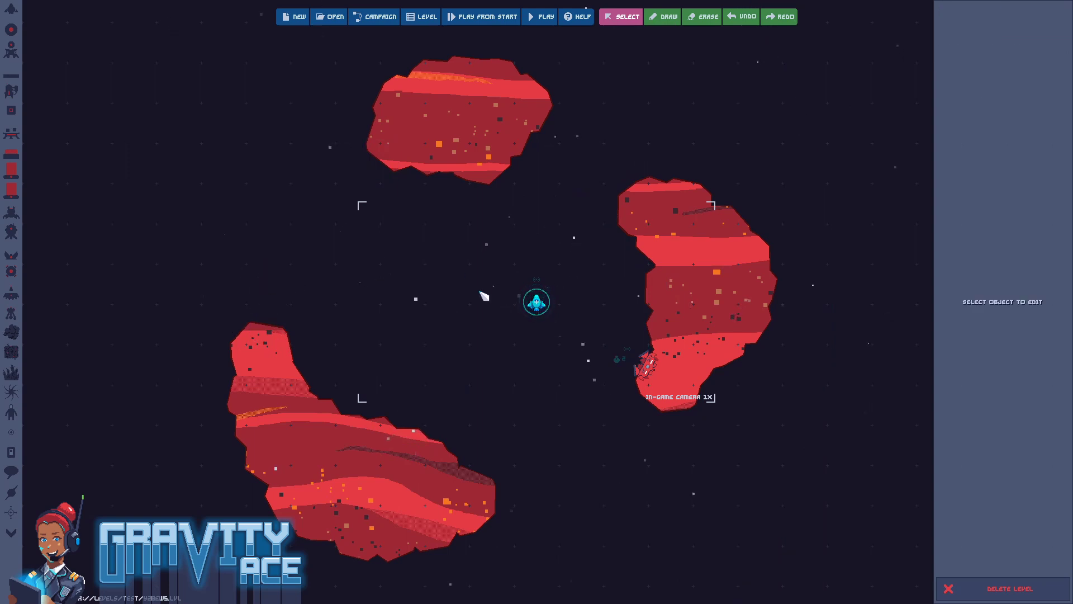
# Play the edited level, flying the ship away from the launcher's missiles to check their flight range, and pause the game
pyautogui.press('F5')
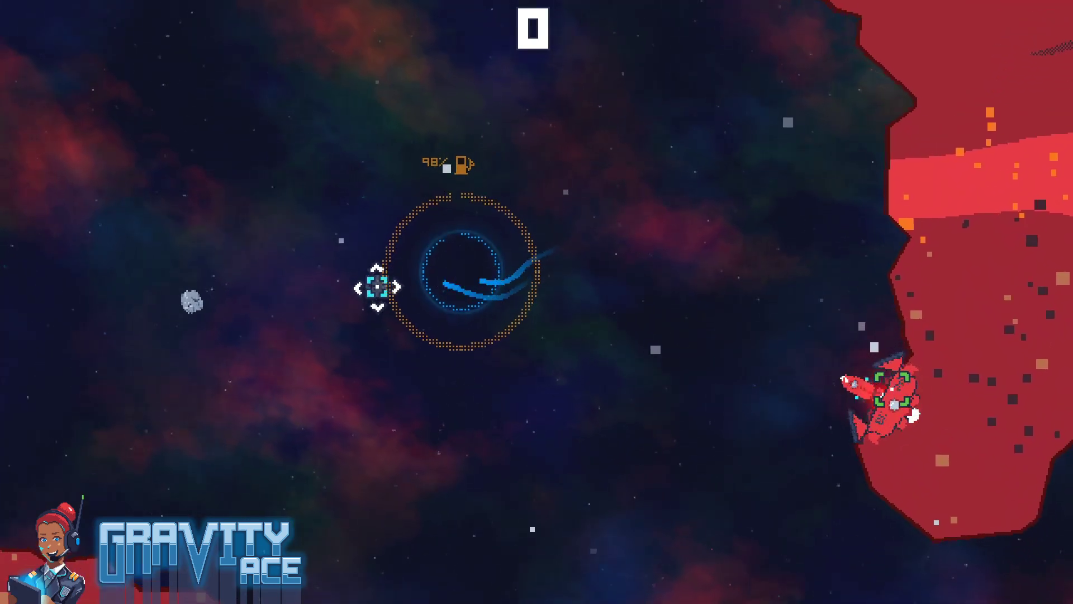
pyautogui.press('w')
pyautogui.press('a')
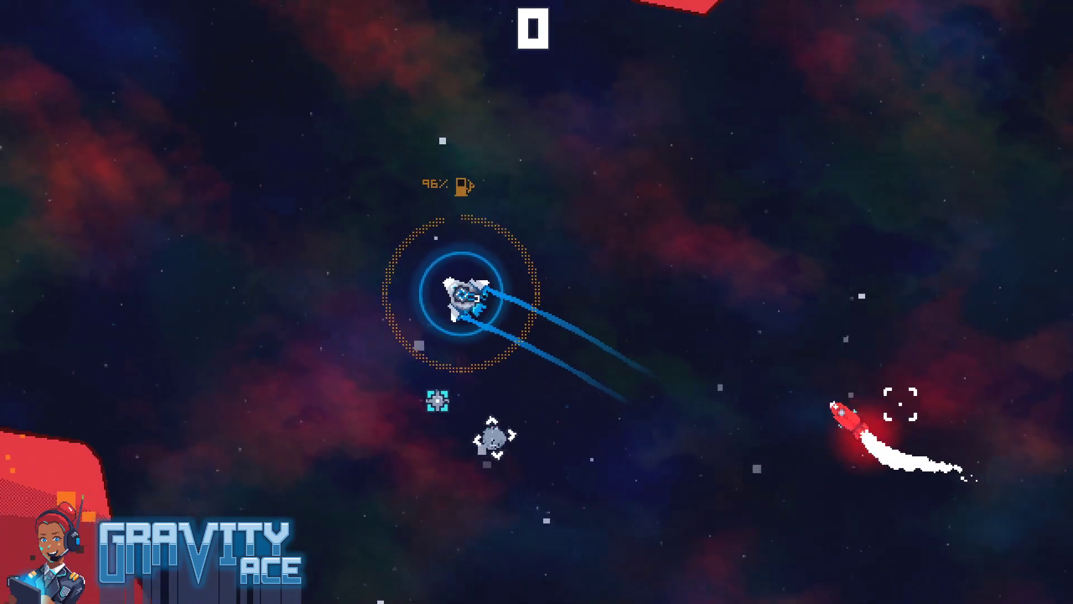
pyautogui.press('d')
pyautogui.press('w')
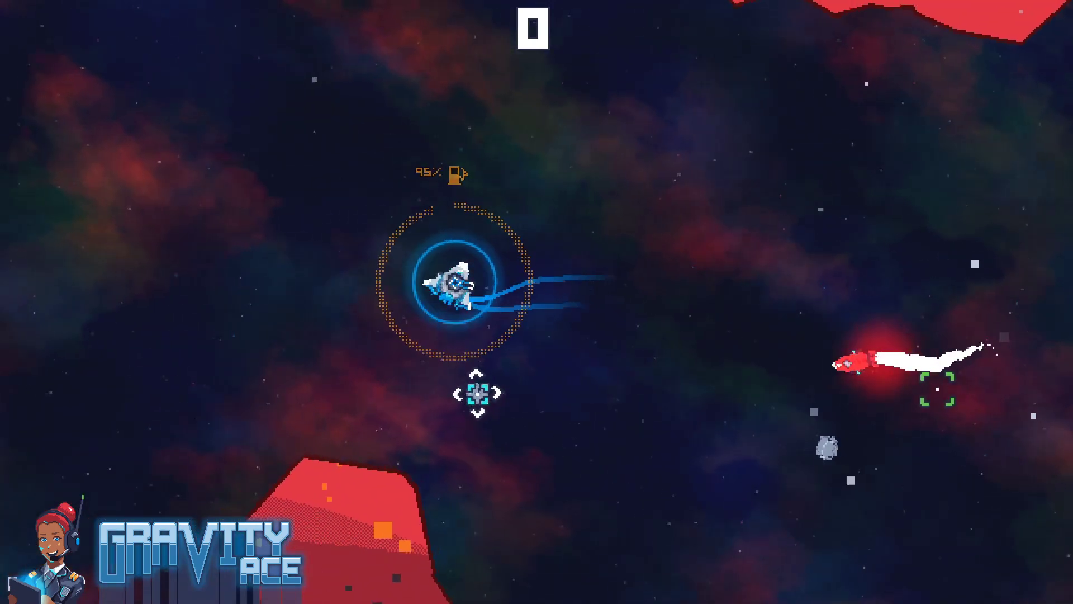
pyautogui.press('w')
pyautogui.press('a')
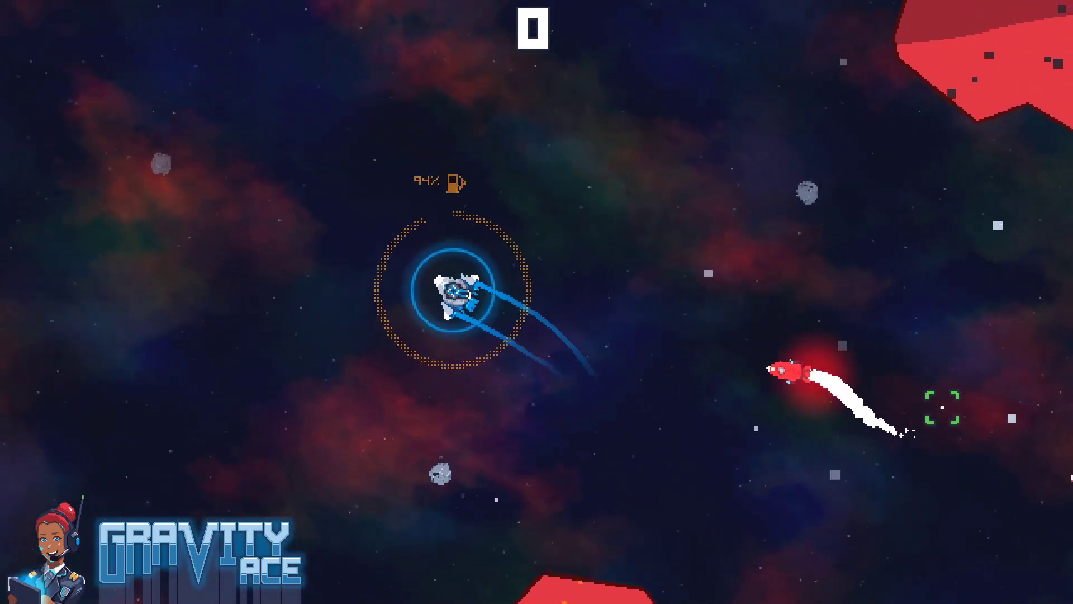
pyautogui.press('w')
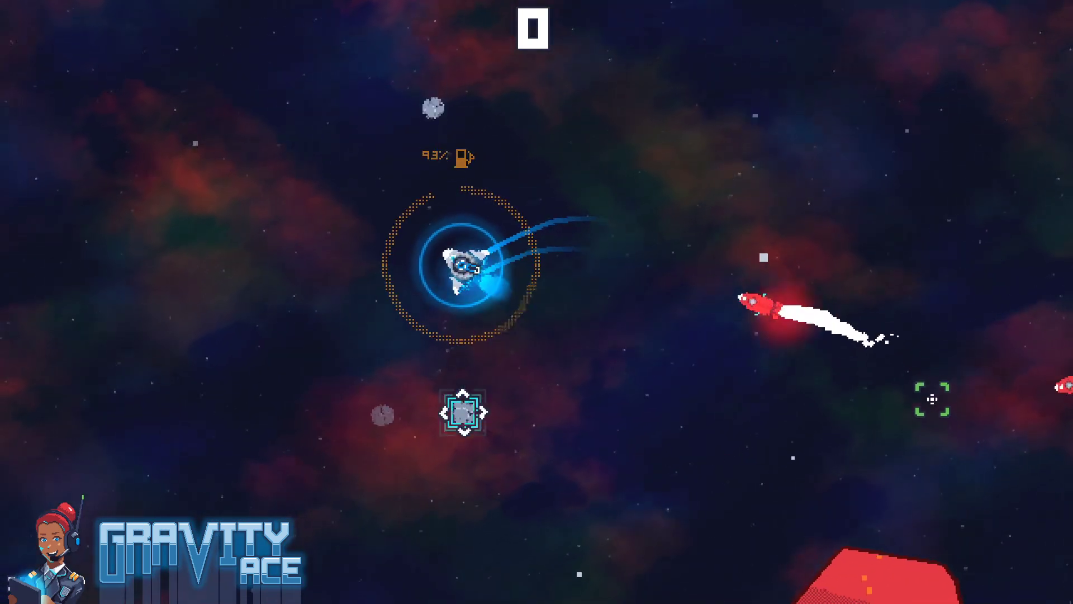
pyautogui.press('d')
pyautogui.press('w')
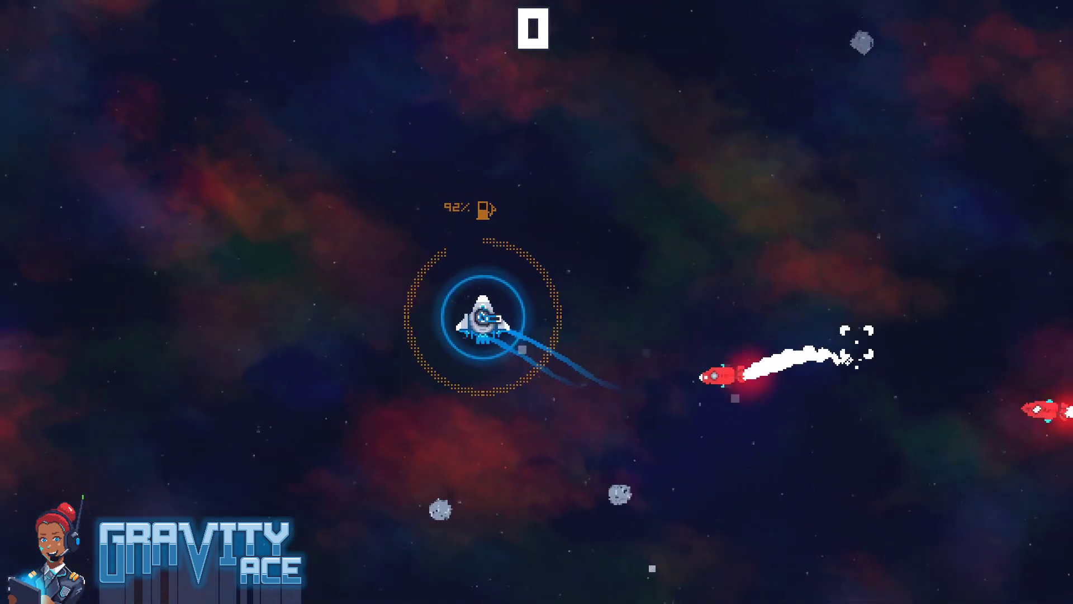
pyautogui.press('Escape')
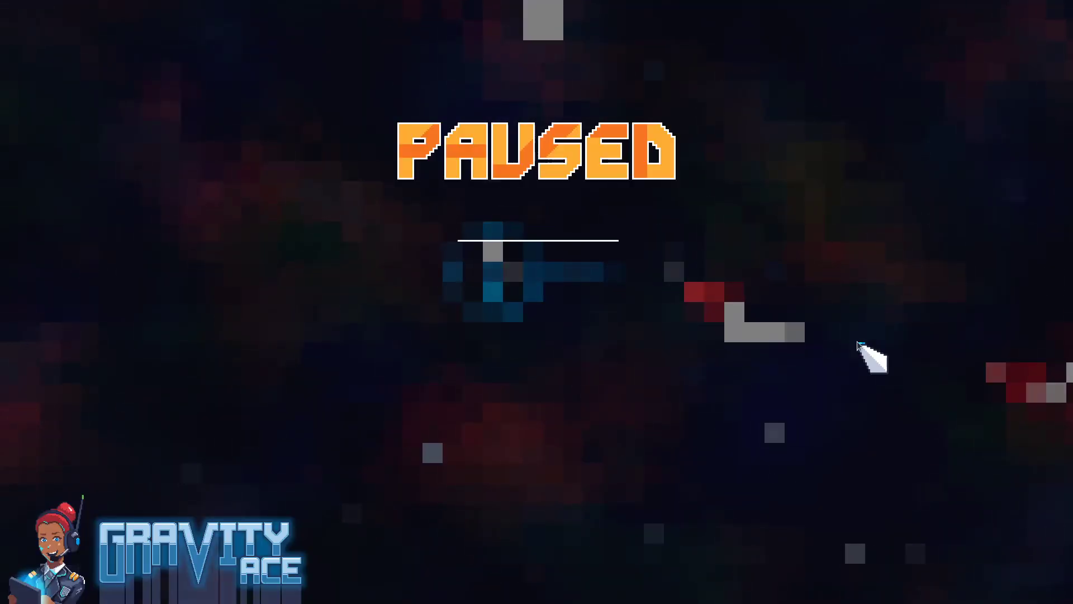
# Return to the Godot editor, enable Autostart on the missile's rangeTimer and save the scene
pyautogui.hotkey('alt', 'Tab')
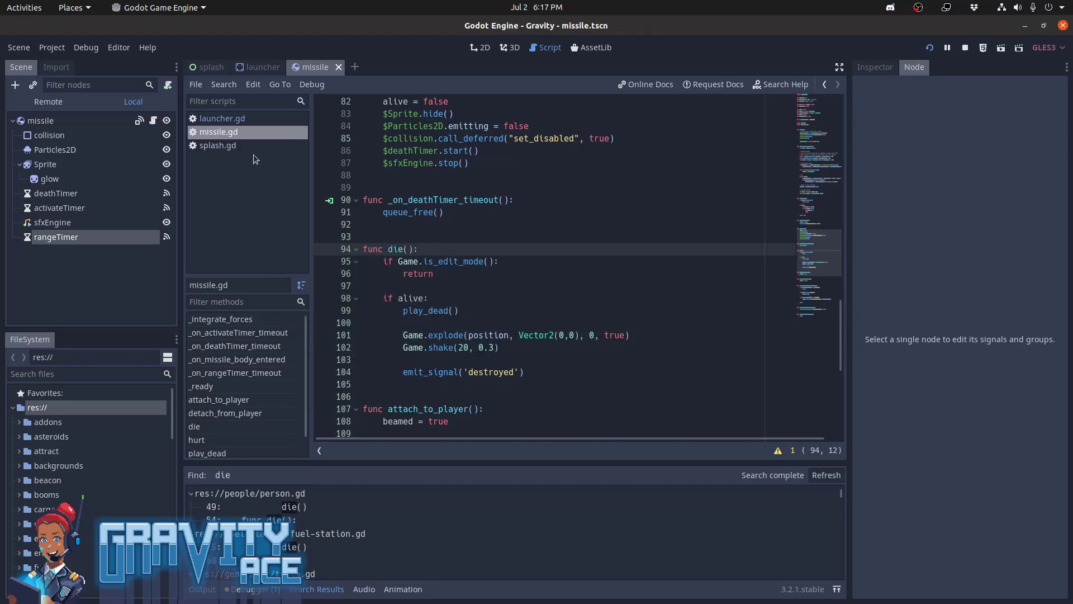
pyautogui.click(102, 237)
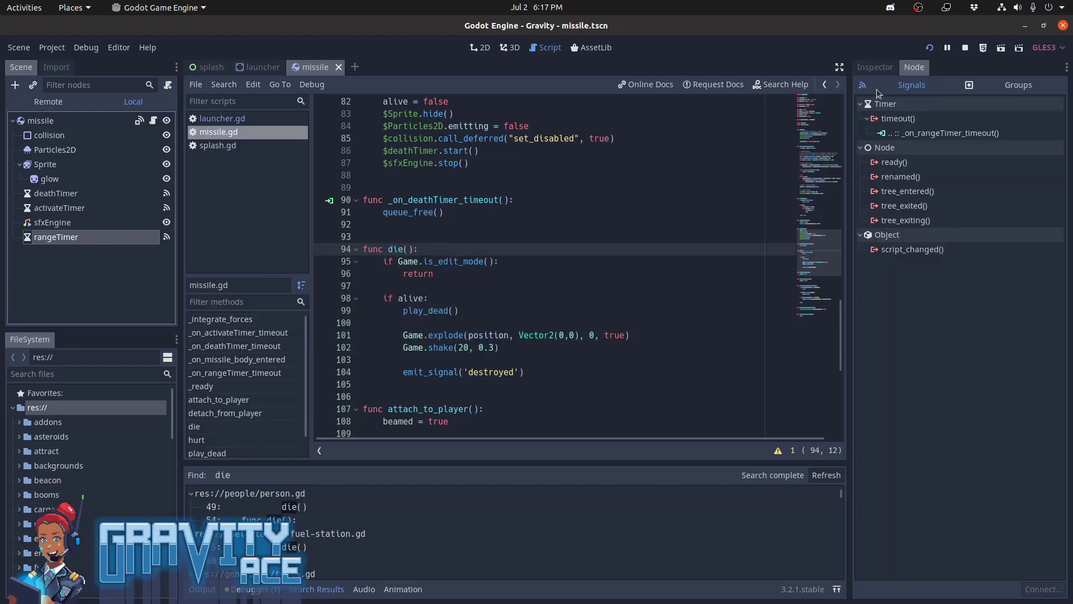
pyautogui.click(875, 67)
pyautogui.click(968, 200)
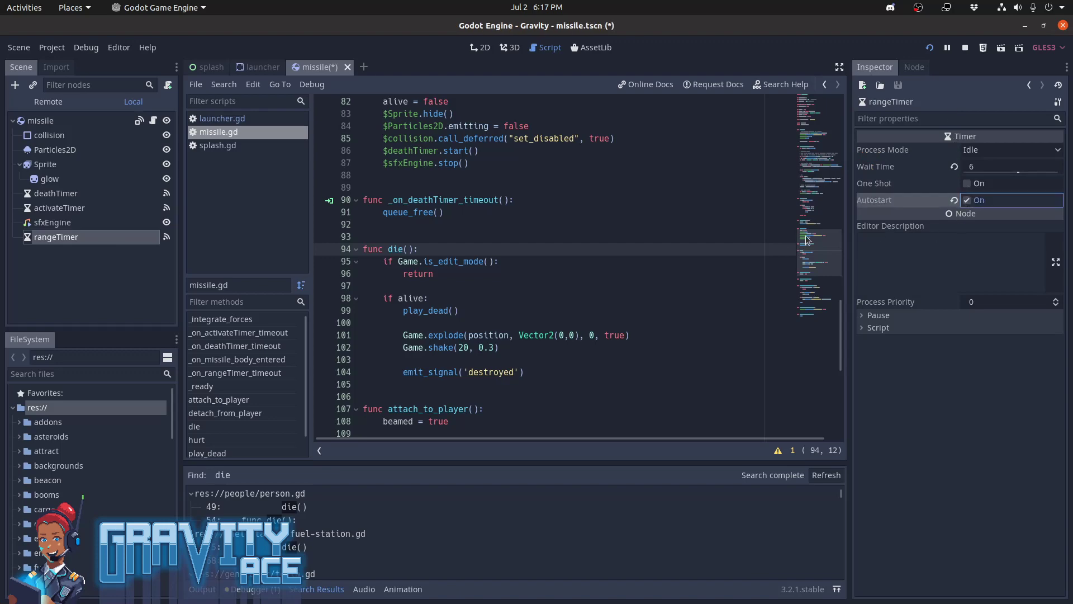
pyautogui.hotkey('ctrl', 's')
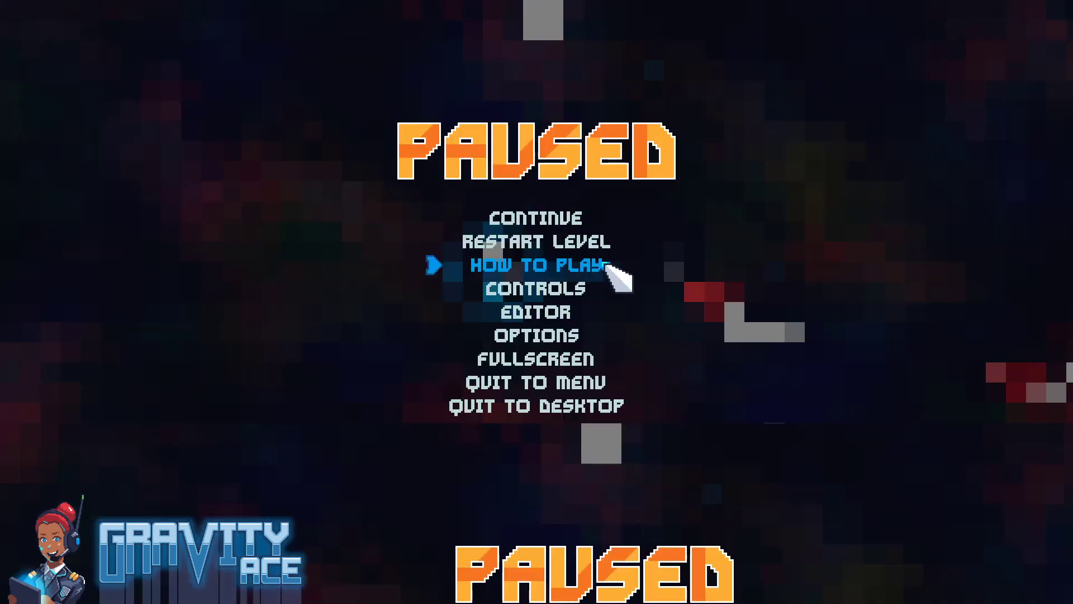
# Restart the paused level, fly the ship away from the launcher's missiles to check their flight range, and stop the running game
pyautogui.click(549, 240)
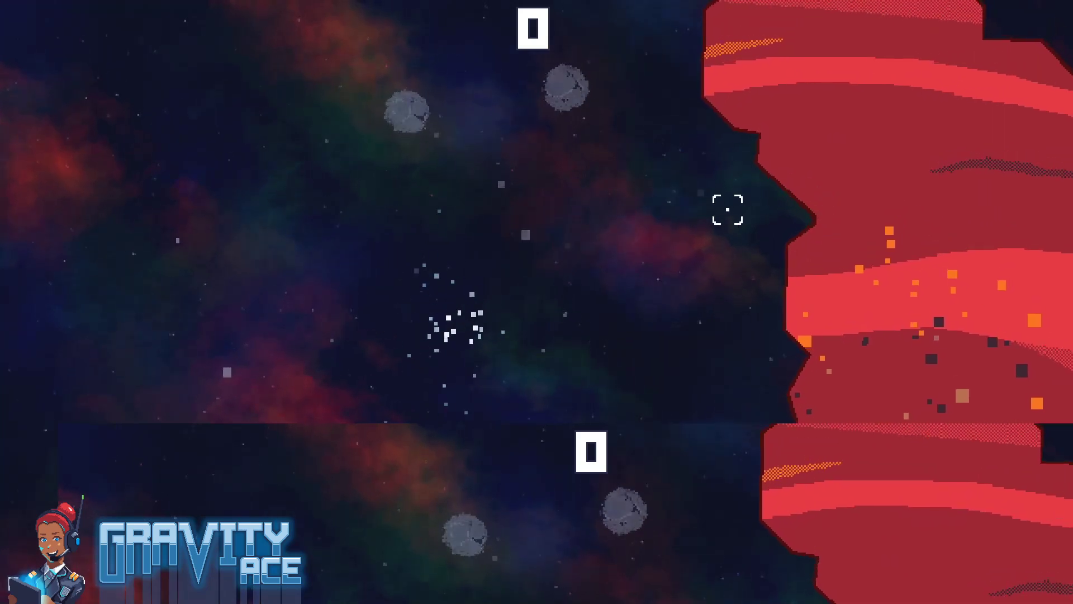
pyautogui.press('w')
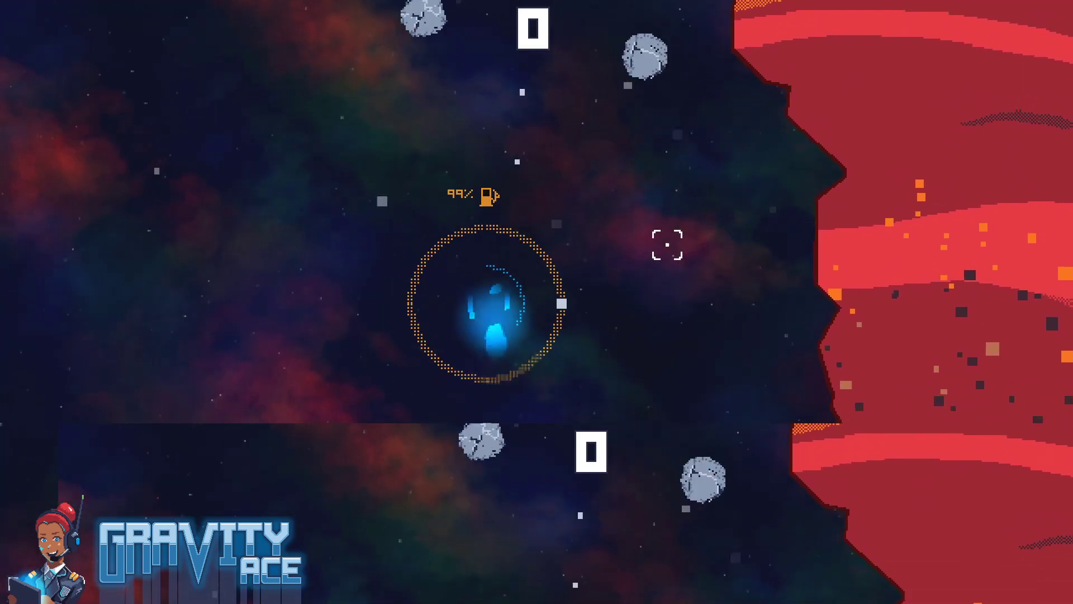
pyautogui.press('a')
pyautogui.click(712, 202)
pyautogui.press('w')
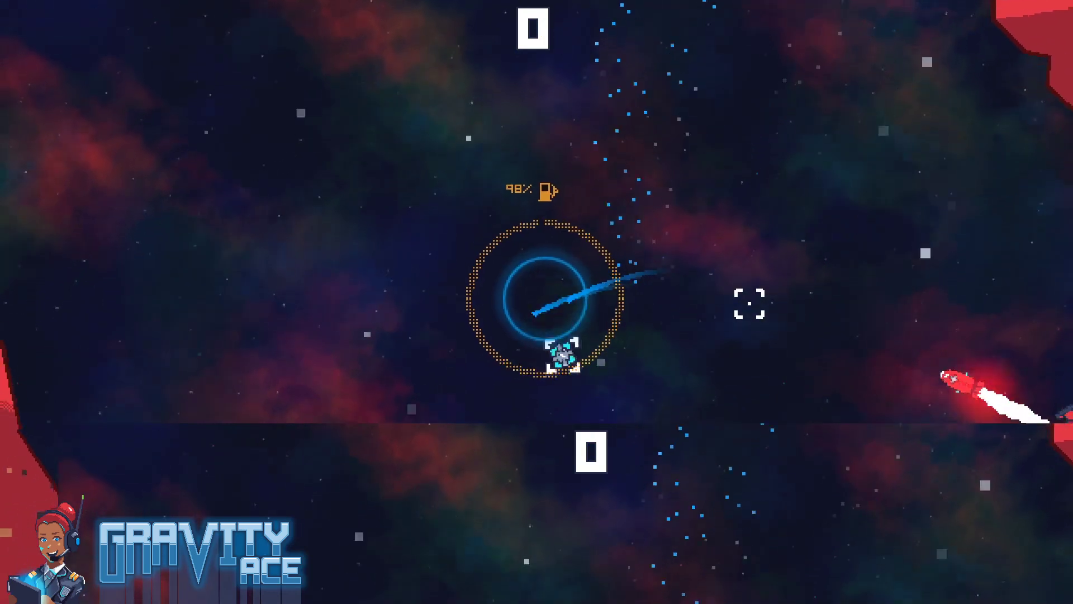
pyautogui.click(745, 388)
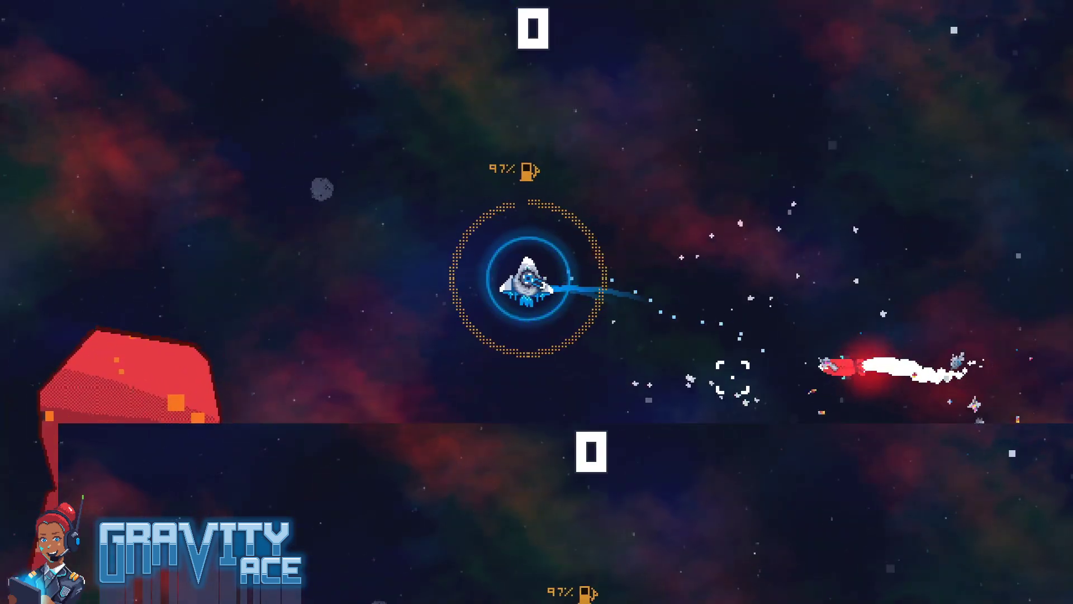
pyautogui.press('w')
pyautogui.press('w')
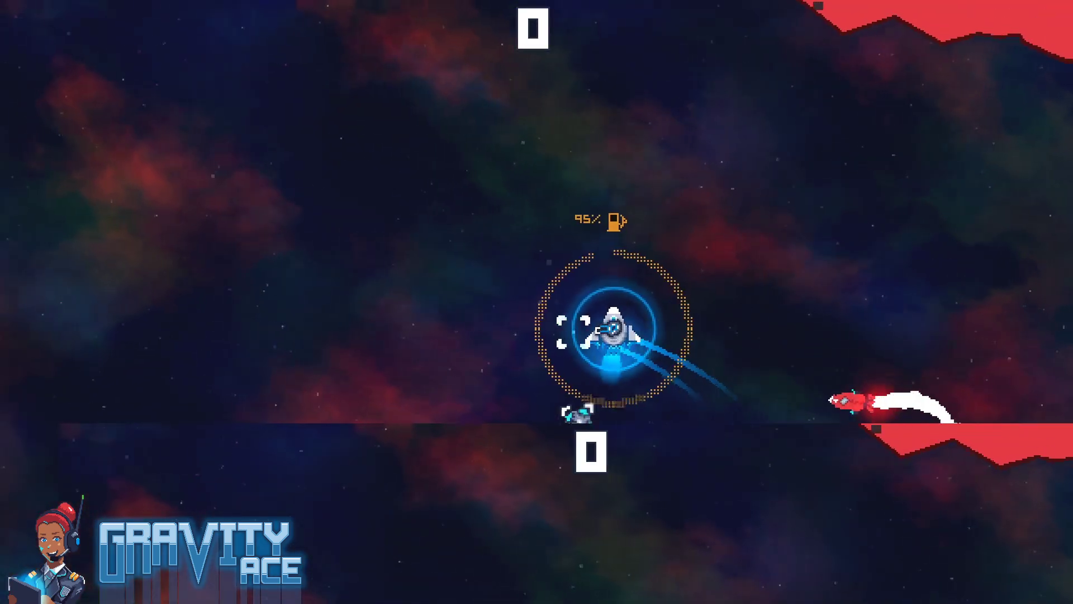
pyautogui.press('a')
pyautogui.press('w')
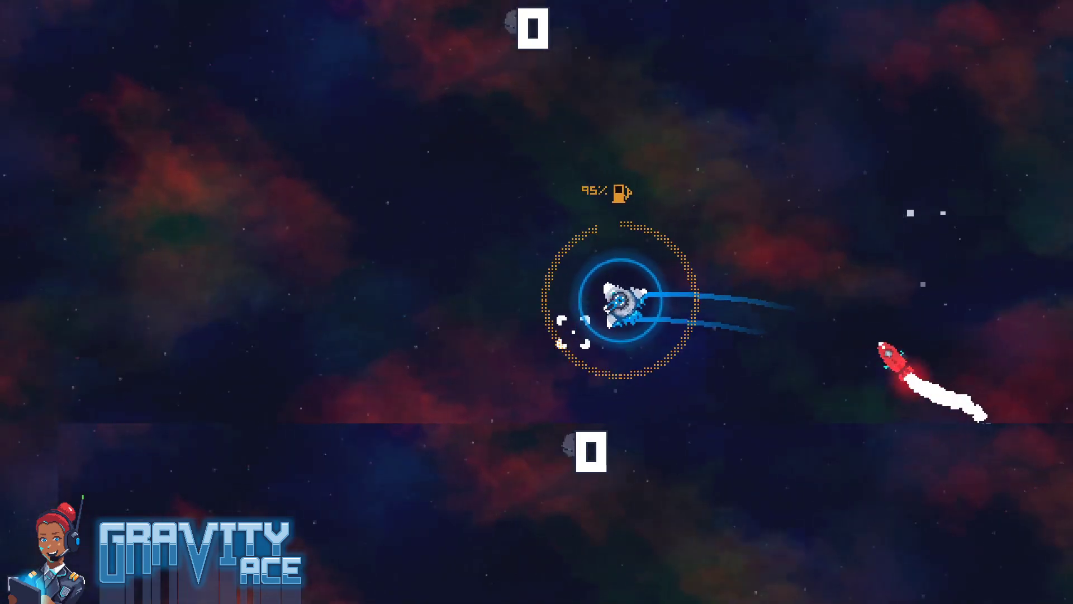
pyautogui.press('d')
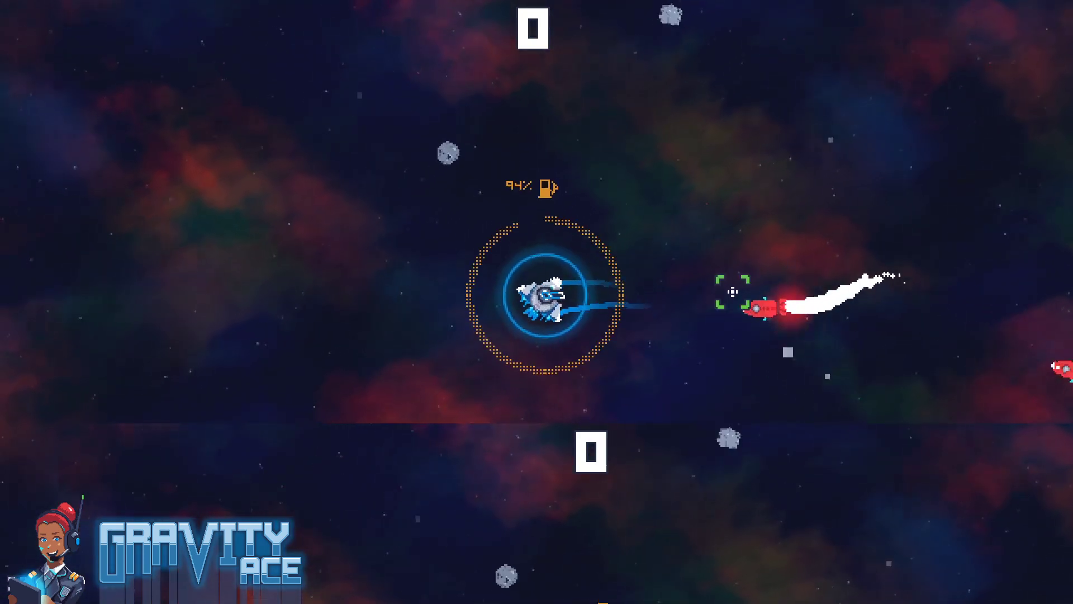
pyautogui.press('a')
pyautogui.press('w')
pyautogui.press('a')
pyautogui.press('d')
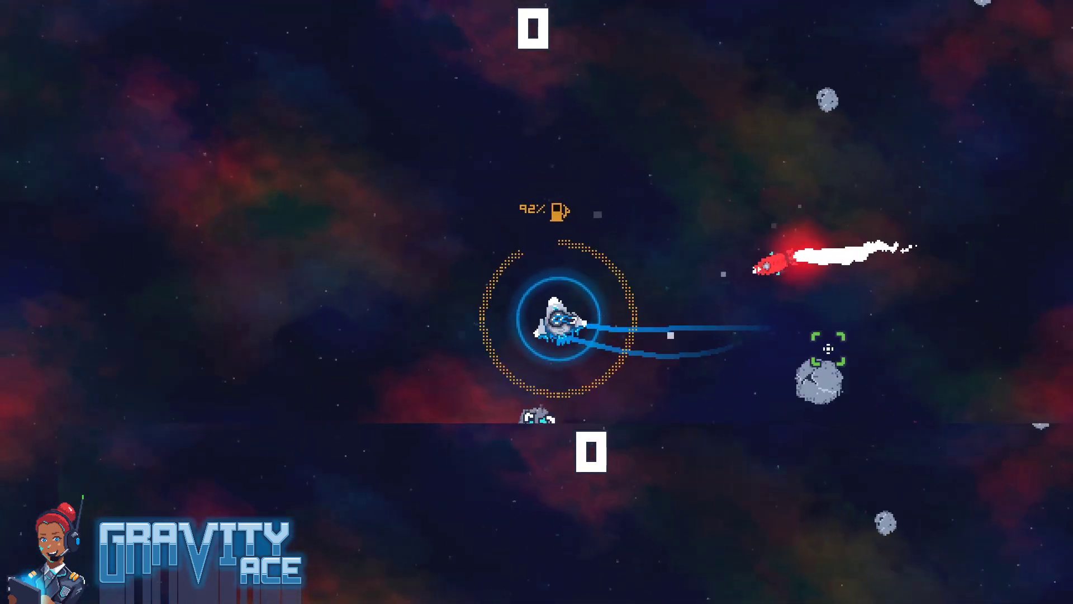
pyautogui.click(827, 347)
pyautogui.press('w')
pyautogui.moveTo(773, 307)
pyautogui.mouseDown()
pyautogui.moveTo(796, 313)
pyautogui.moveTo(930, 276)
pyautogui.moveTo(911, 246)
pyautogui.mouseUp()
pyautogui.press('d')
pyautogui.press('w')
pyautogui.press('F8')
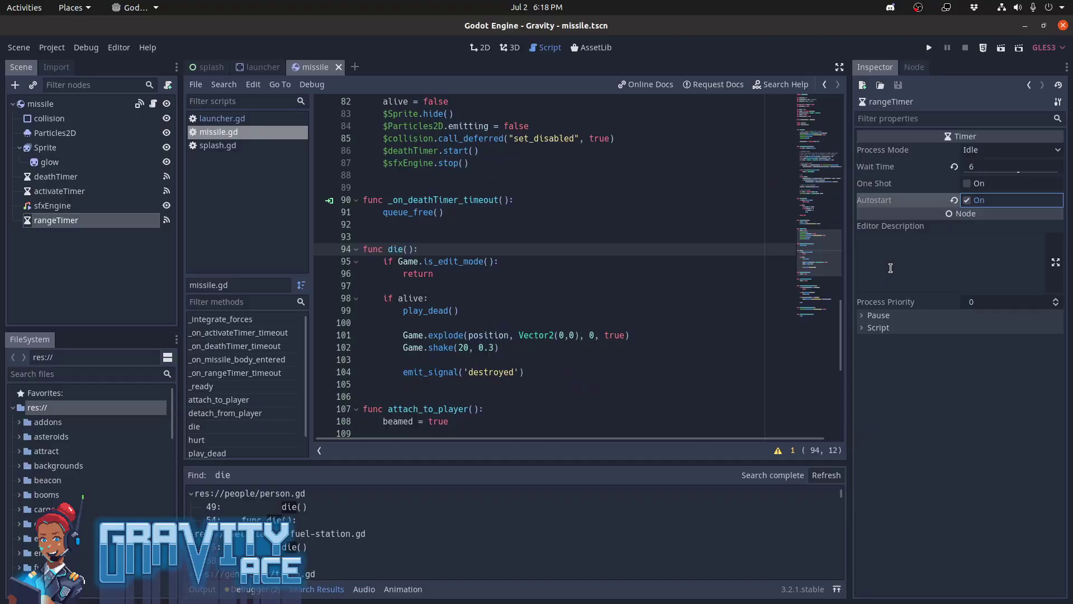
# Run the project again, open the game's level editor and load the unnamed level from the Test campaign
pyautogui.press('F5')
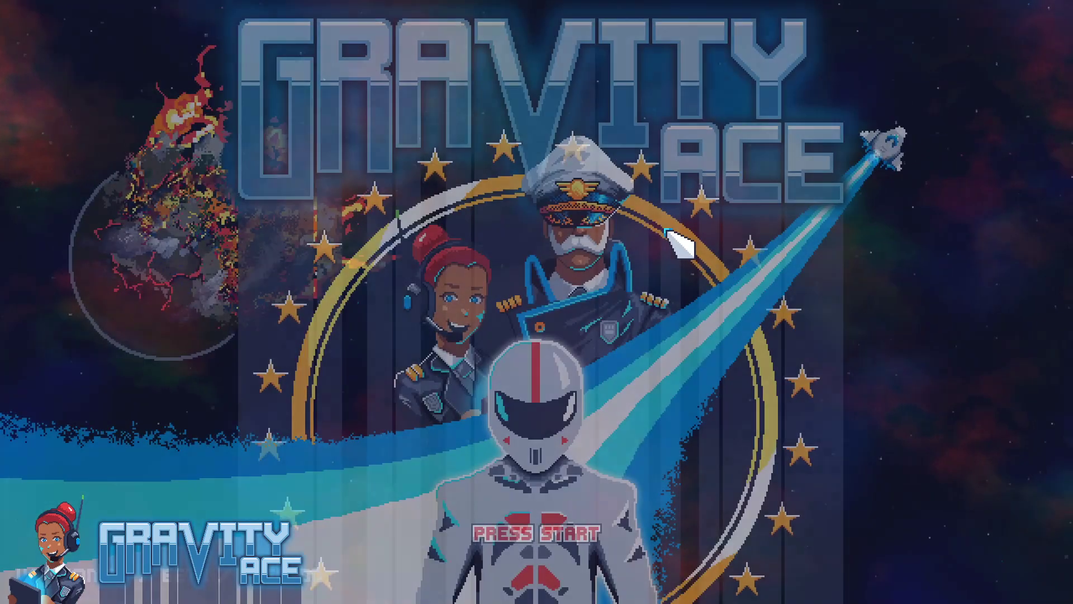
pyautogui.click(617, 202)
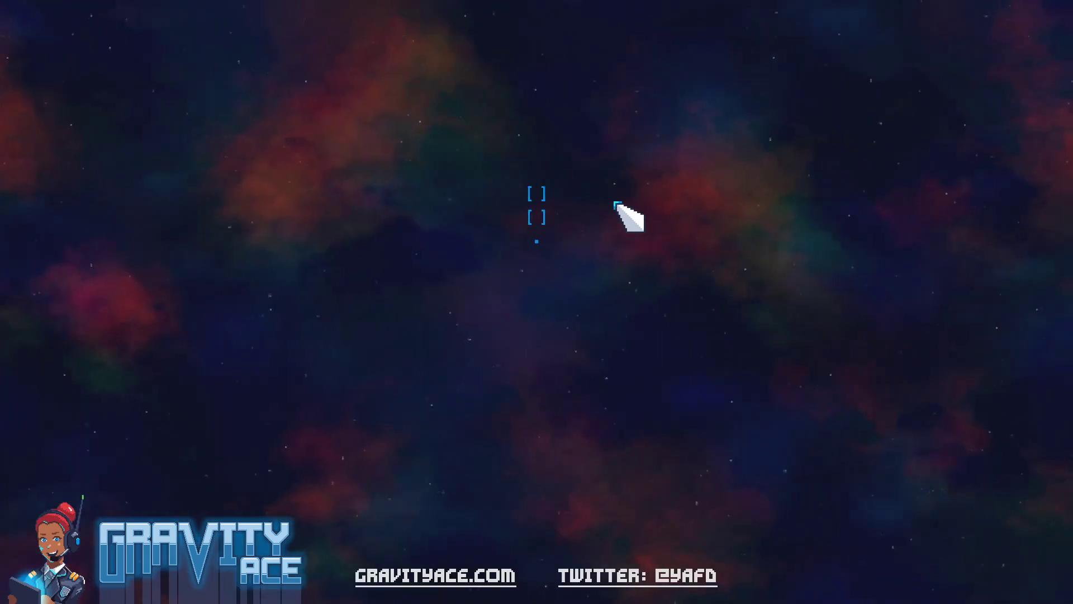
pyautogui.click(545, 218)
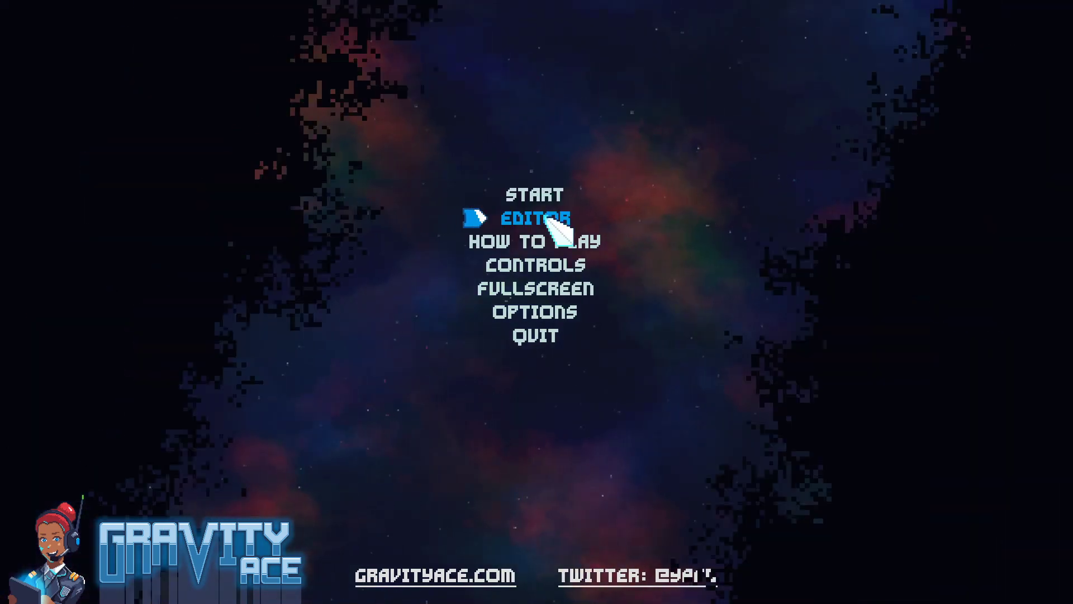
pyautogui.click(329, 17)
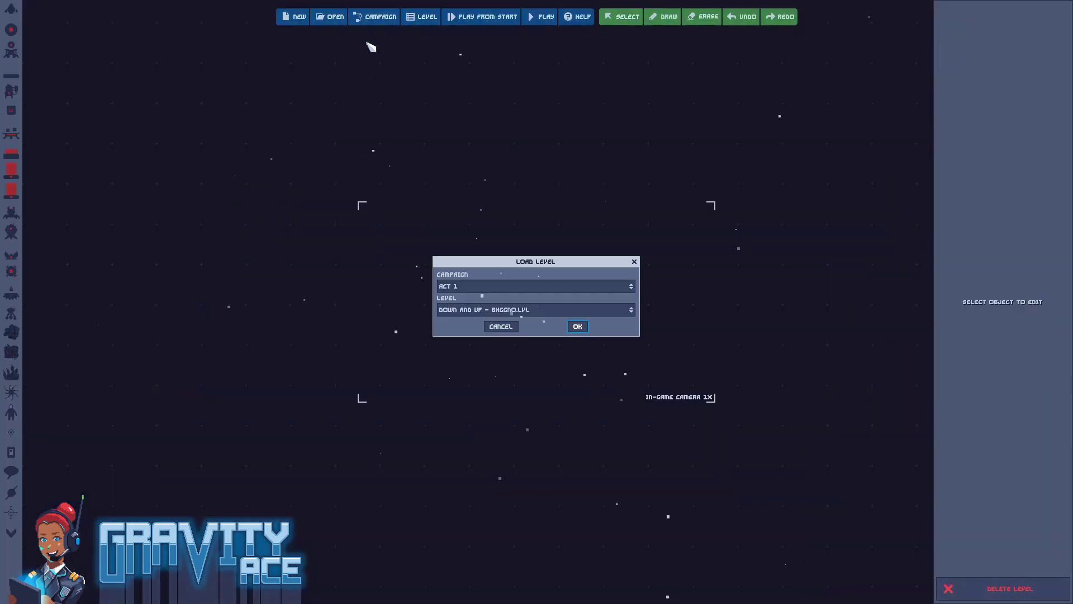
pyautogui.click(526, 286)
pyautogui.click(498, 307)
pyautogui.click(511, 310)
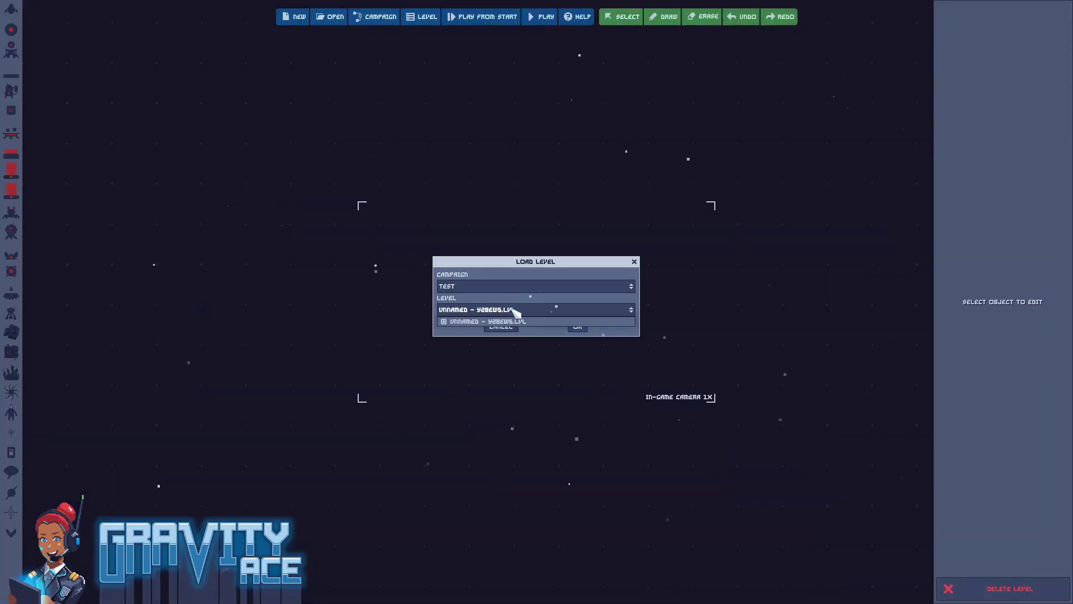
pyautogui.click(568, 318)
pyautogui.click(578, 327)
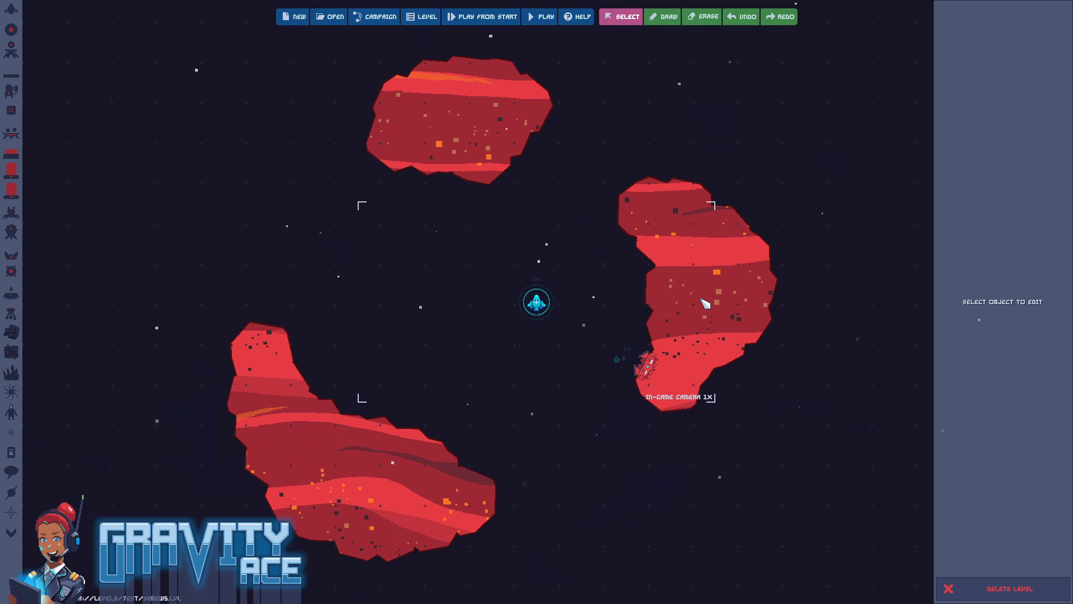
# Play the loaded level and lead the launcher's missiles out past the lower-left asteroid to check whether the range timer destroys them
pyautogui.press('F5')
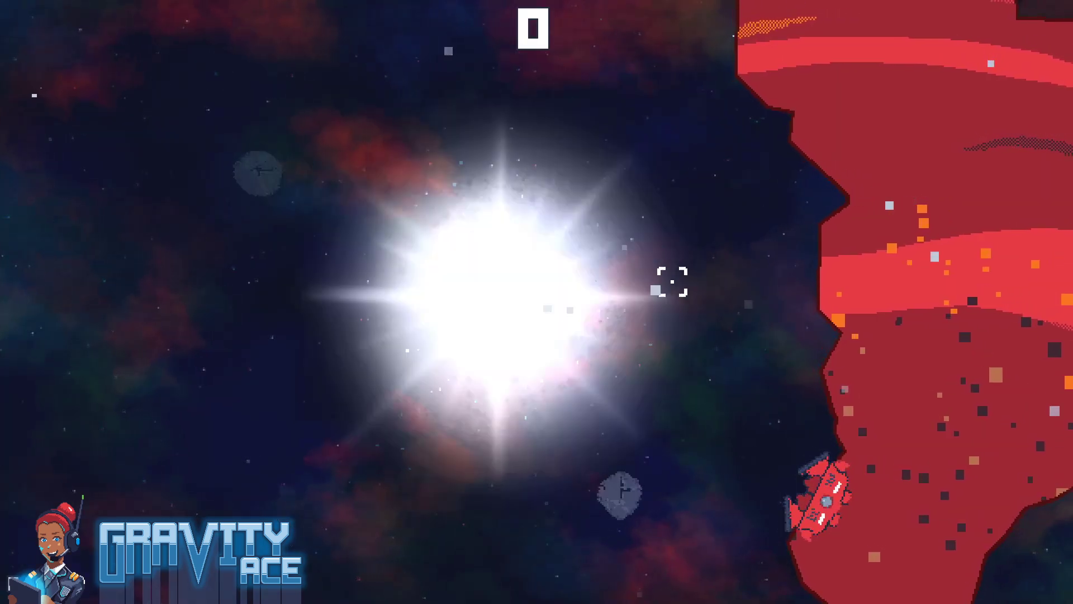
pyautogui.press('w')
pyautogui.click(699, 400)
pyautogui.click(388, 192)
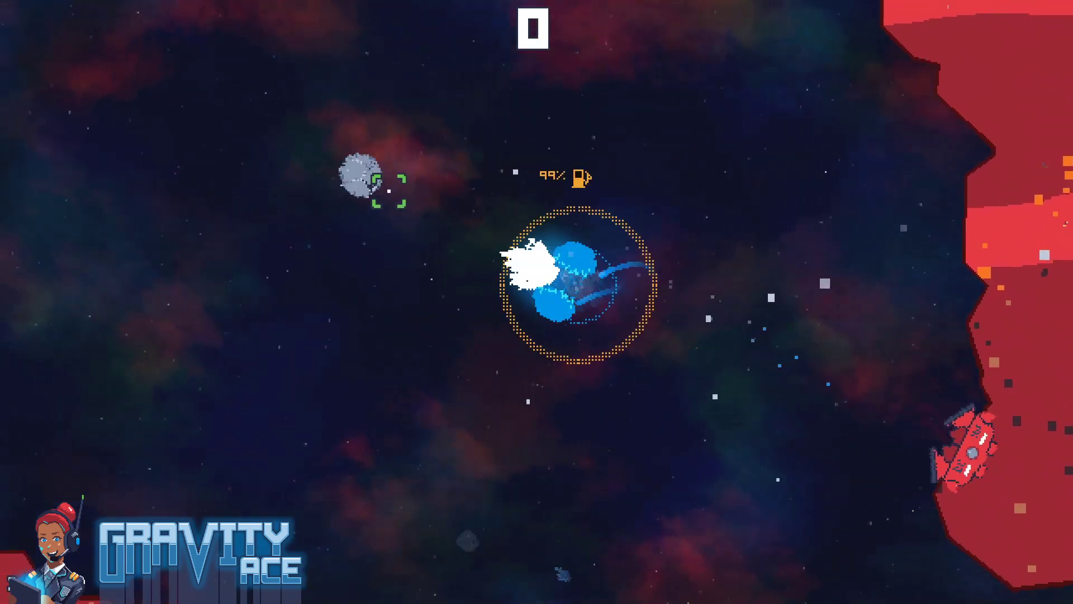
pyautogui.press('w')
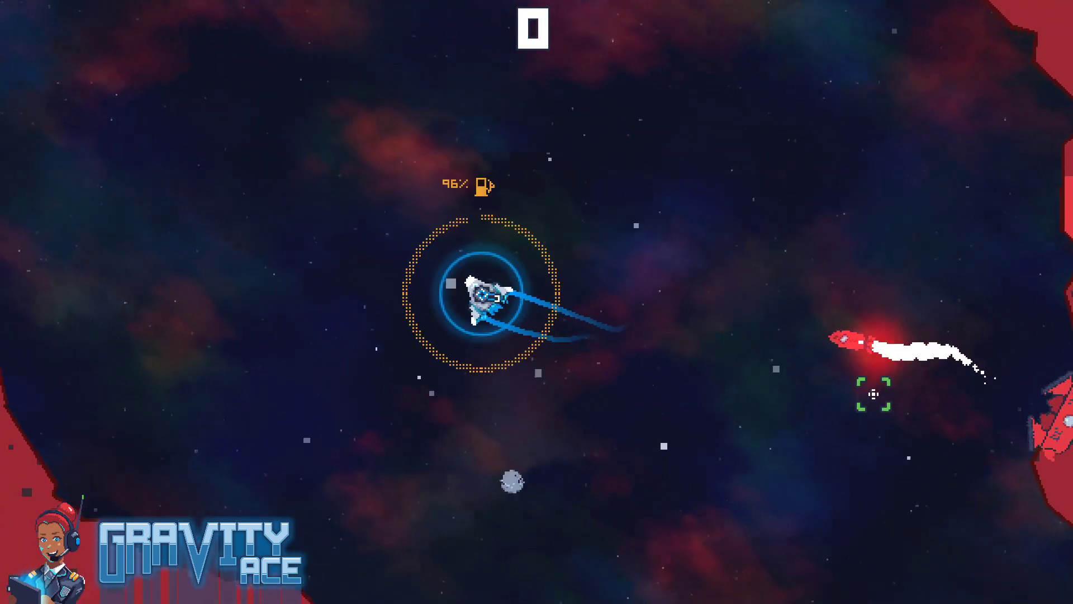
pyautogui.press('w')
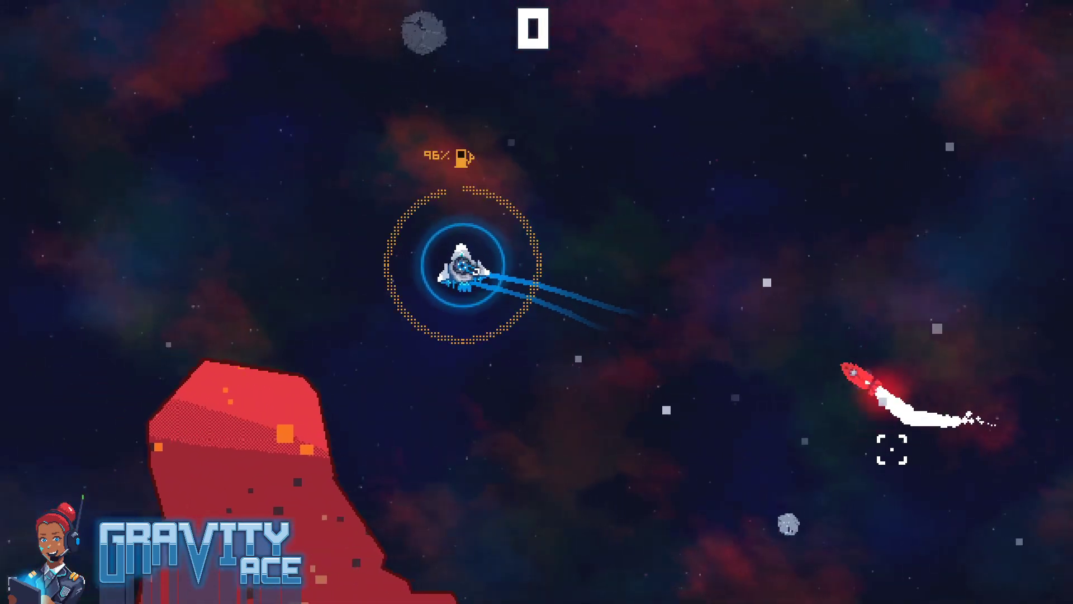
pyautogui.press('w')
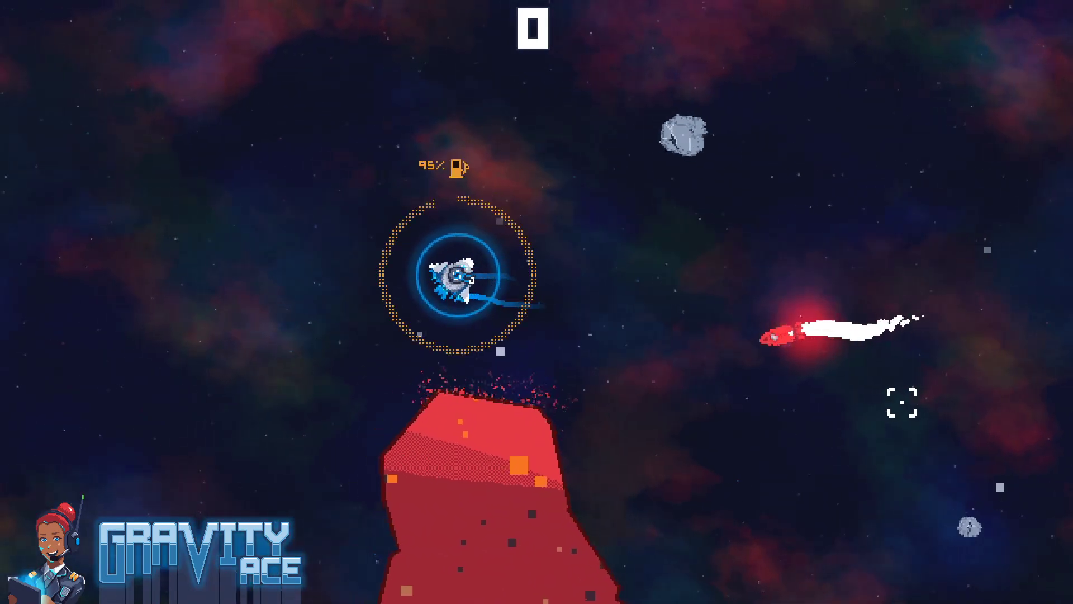
pyautogui.click(895, 401)
pyautogui.press('w')
pyautogui.click(851, 238)
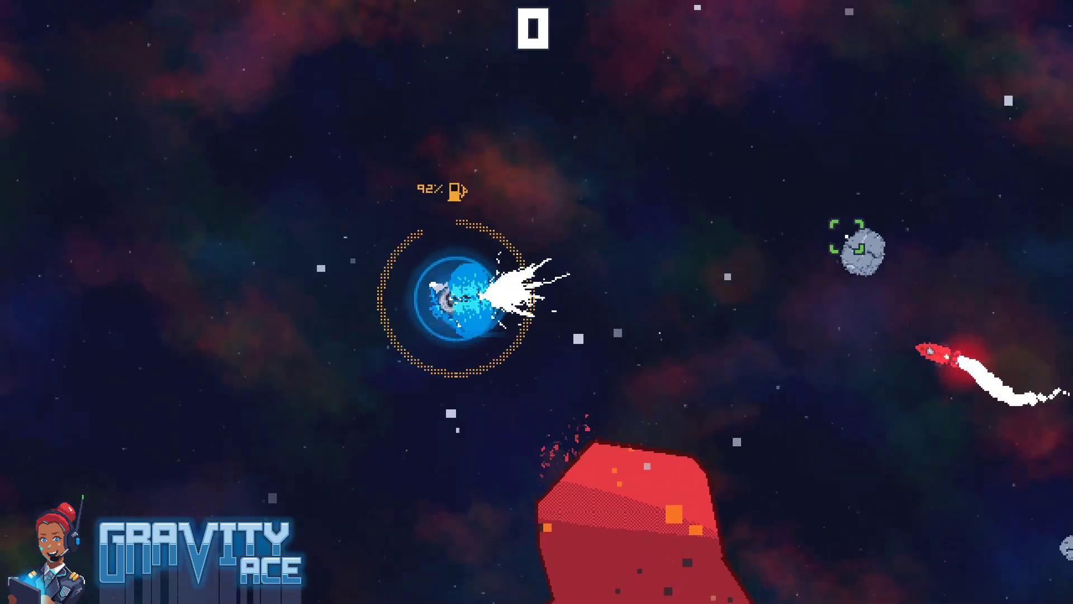
pyautogui.press('w')
# Fly the ship back to the launcher's asteroid, circle below it to draw new missiles, and lead them away
pyautogui.press('w')
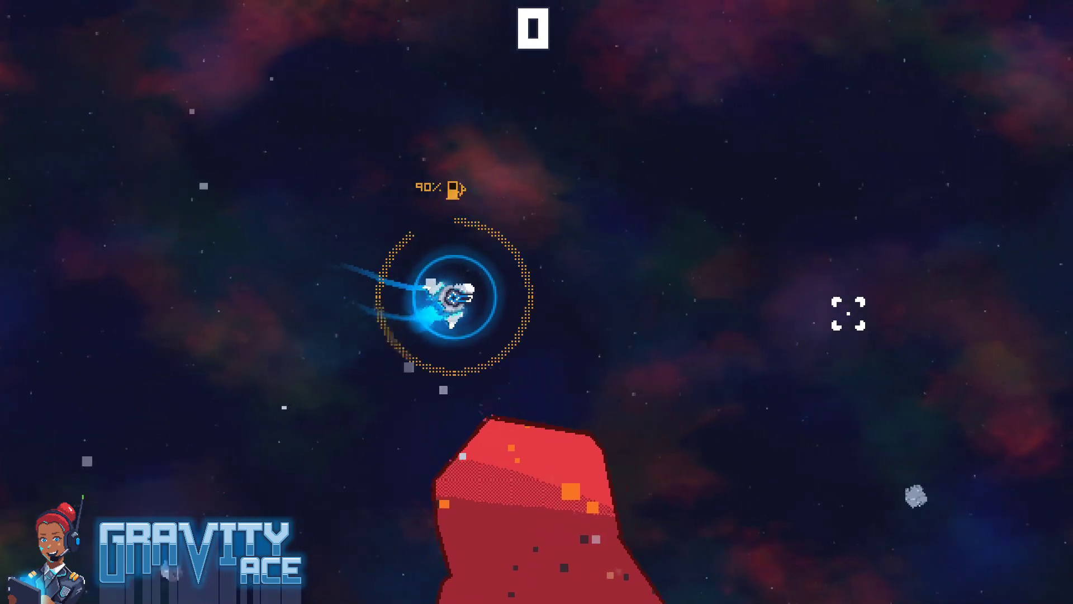
pyautogui.press('w')
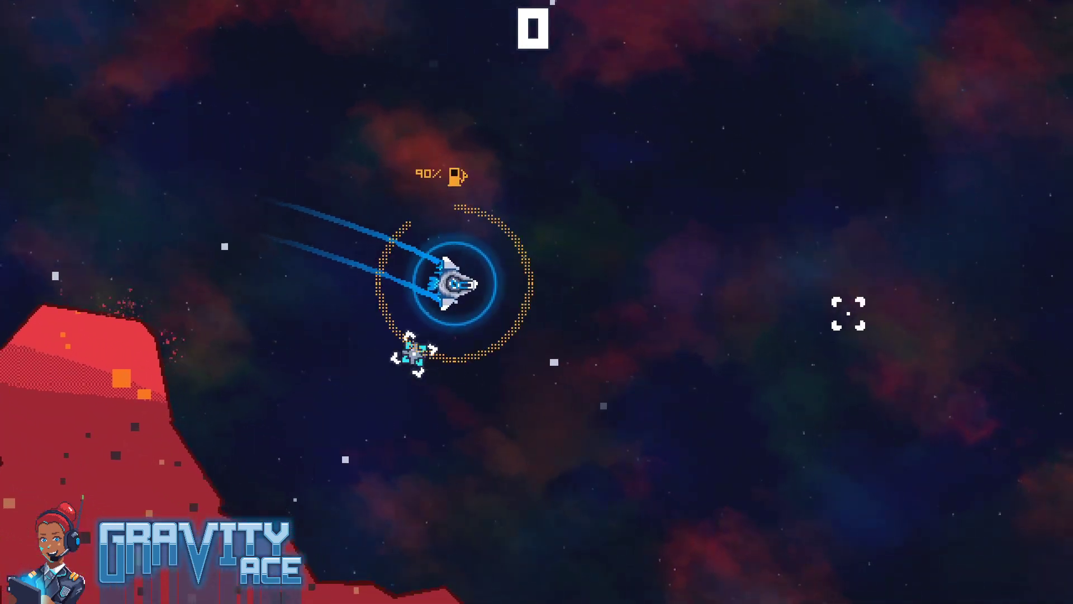
pyautogui.press('w')
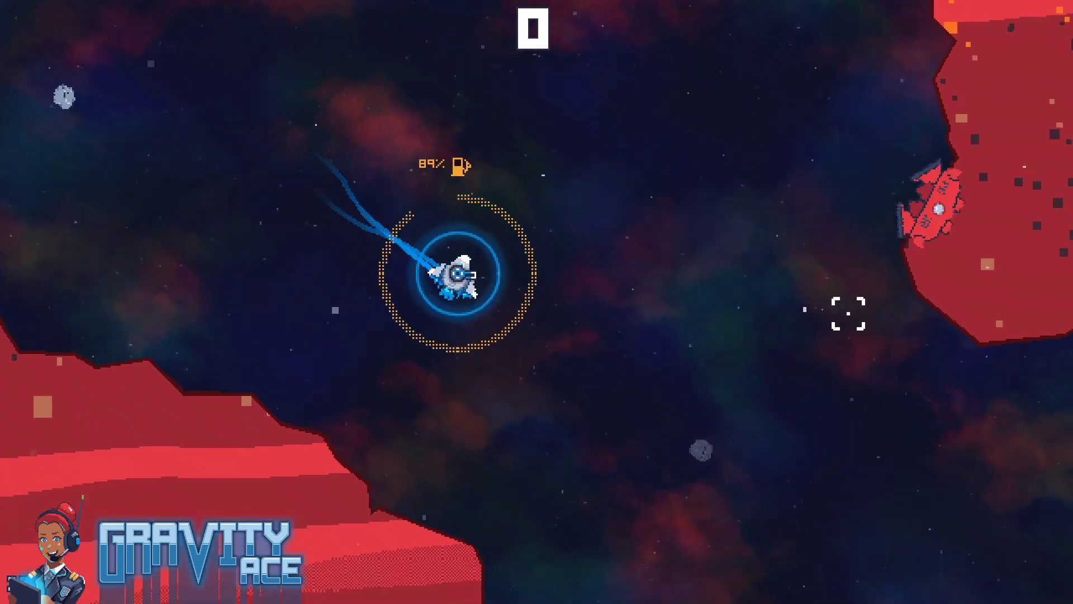
pyautogui.press('w')
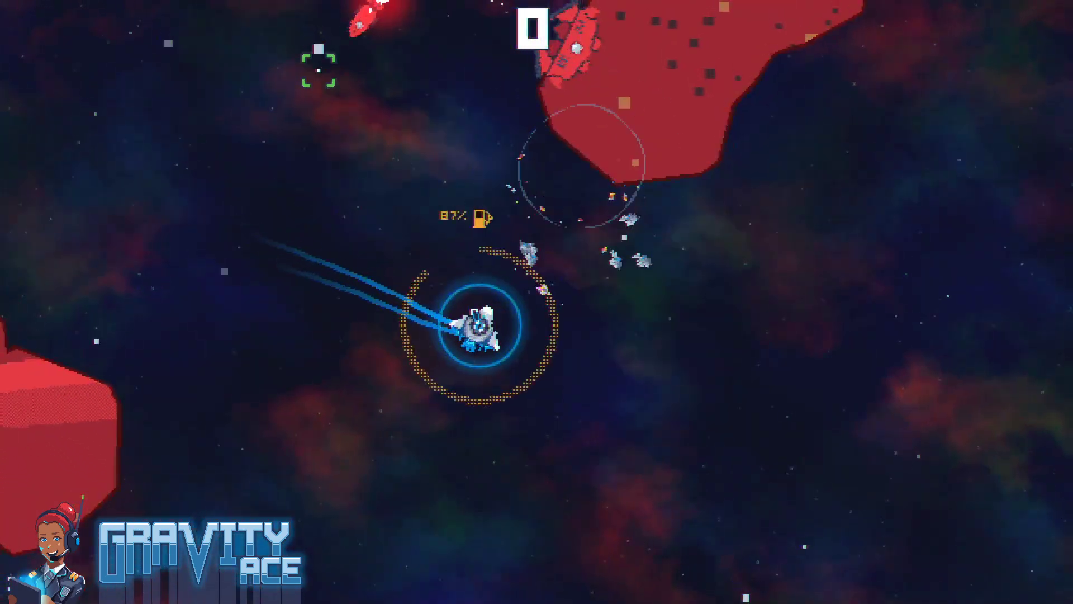
pyautogui.press('w')
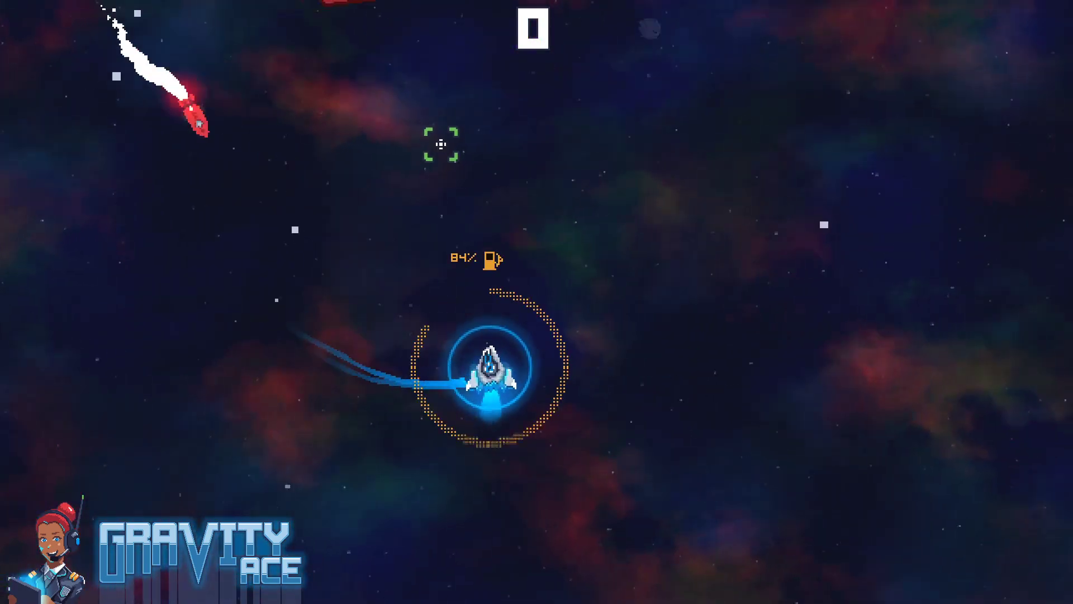
pyautogui.click(526, 197)
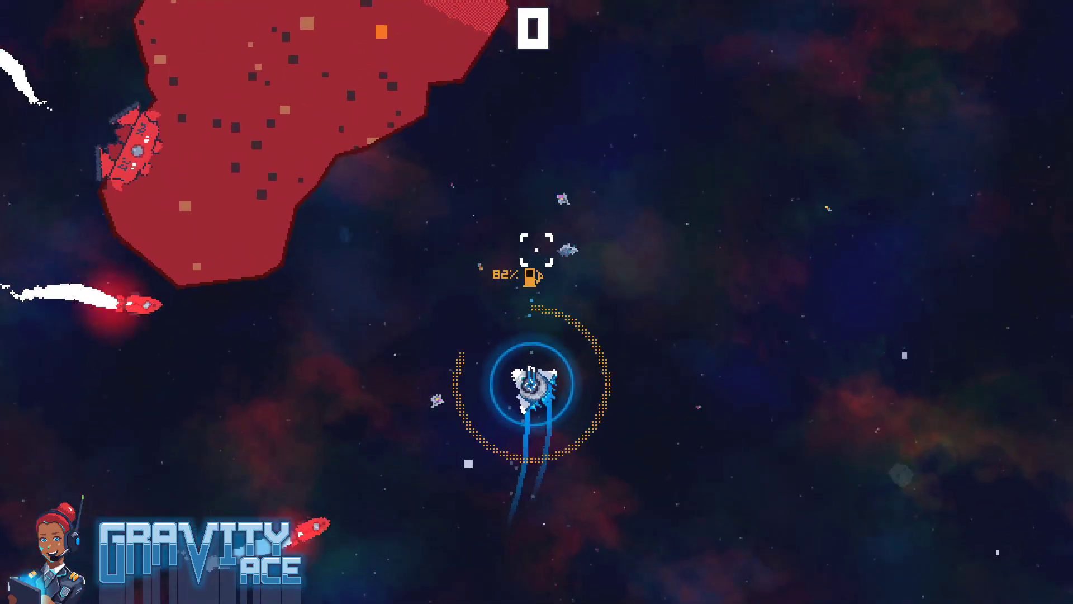
pyautogui.press('w')
pyautogui.press('w')
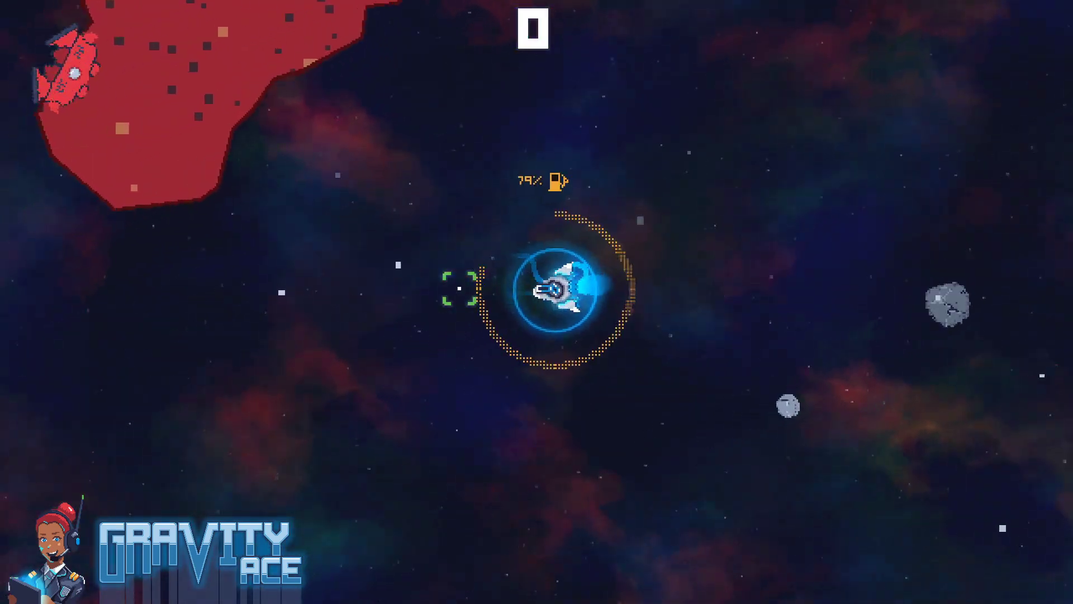
pyautogui.press('w')
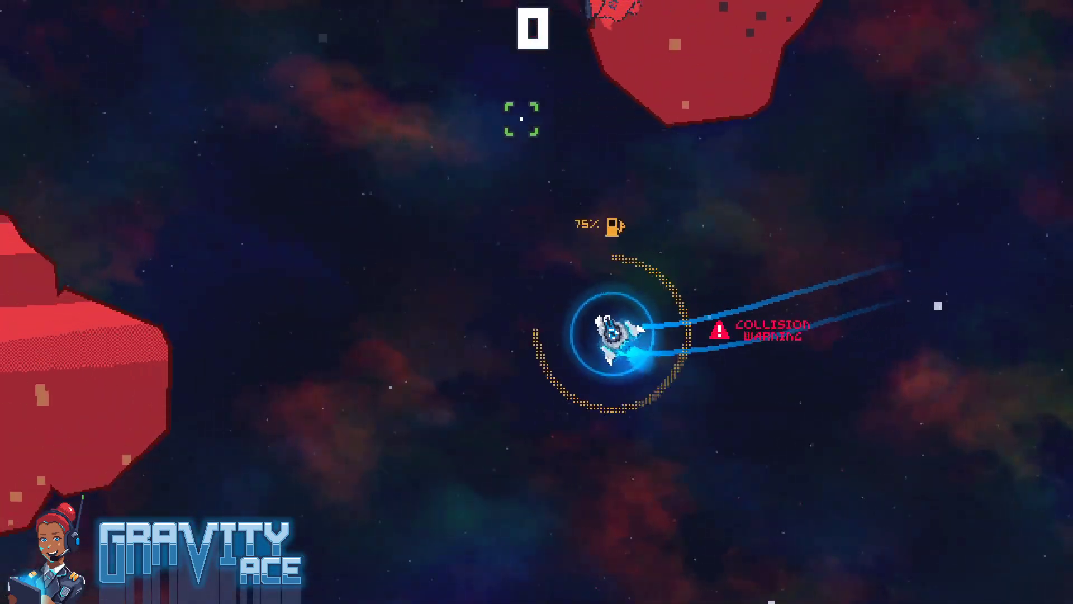
pyautogui.press('w')
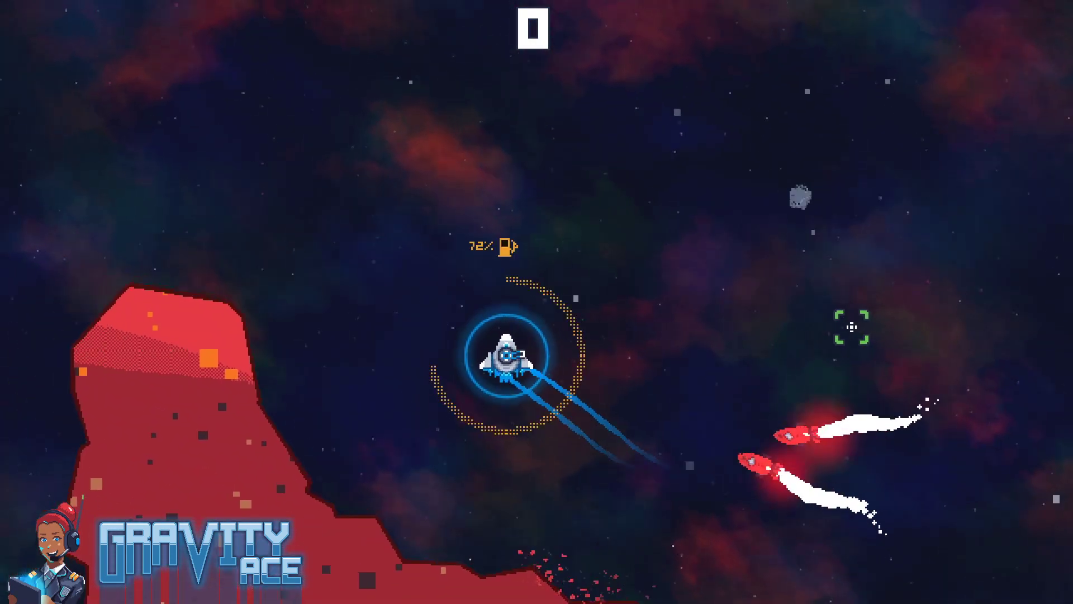
# Turn the ship above the lower-left asteroid and fly back toward the launcher to check how long the pursuing missiles last
pyautogui.press('d')
pyautogui.press('w')
pyautogui.press('d')
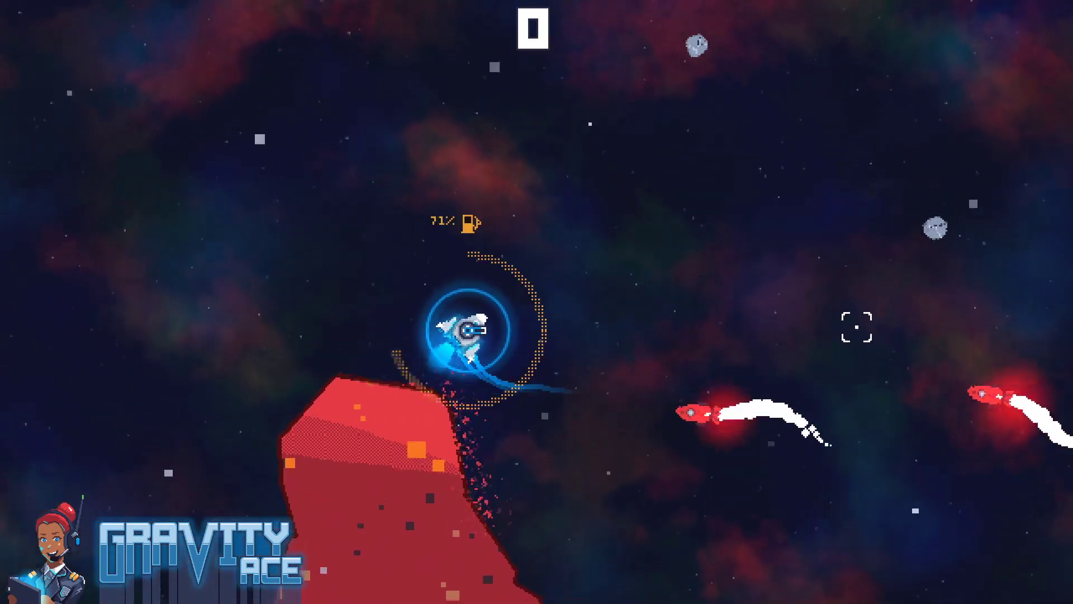
pyautogui.press('w')
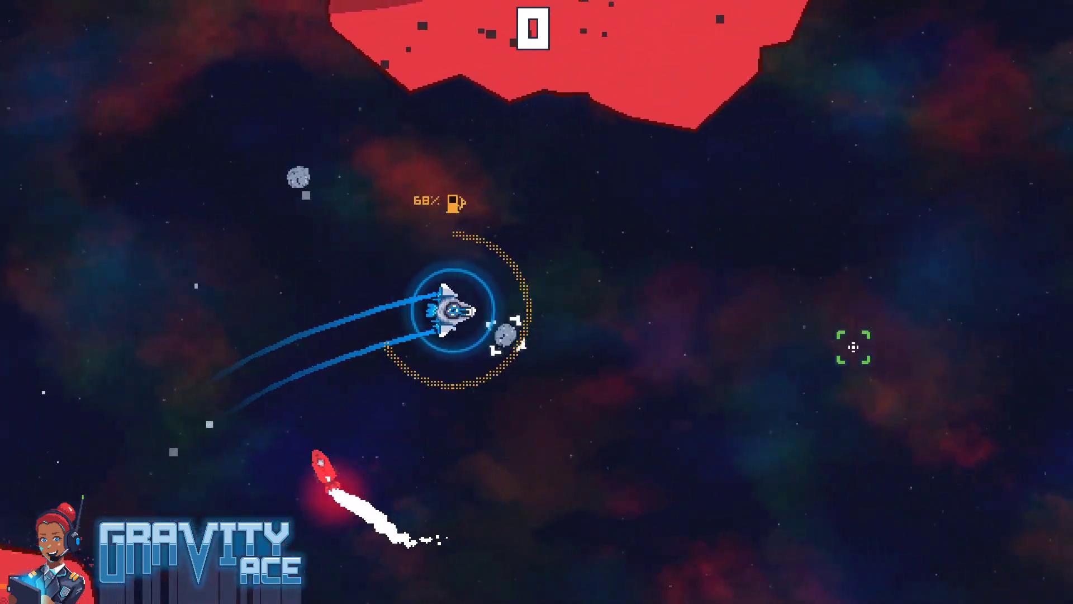
pyautogui.press('d')
pyautogui.press('w')
pyautogui.press('d')
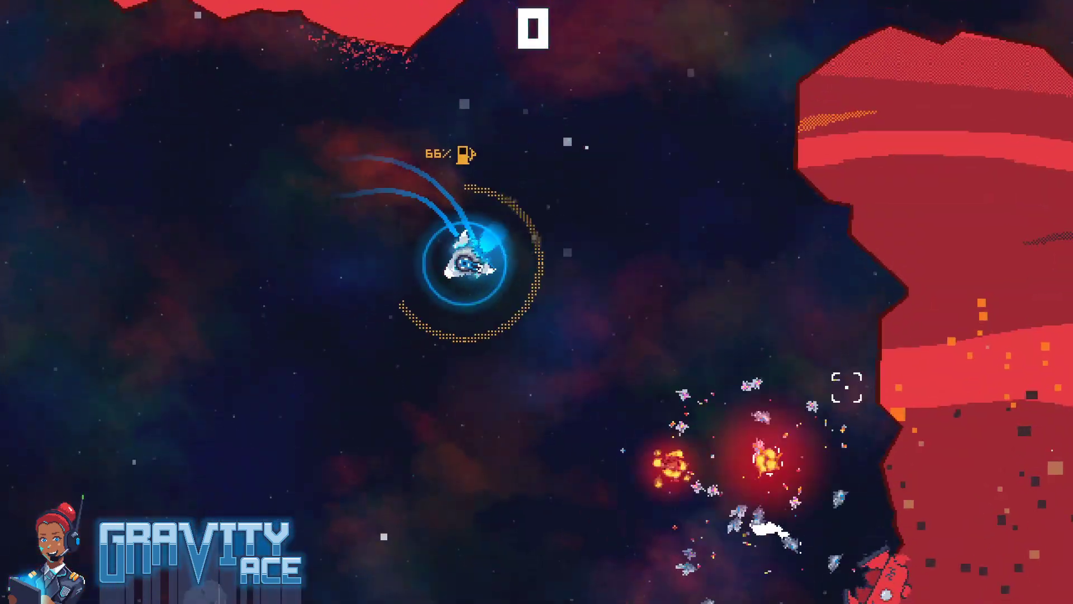
# Fire at the missiles beside the launcher and retreat toward the lower-left asteroid to test the launcher's next shots
pyautogui.click(872, 372)
pyautogui.press('w')
pyautogui.click(699, 291)
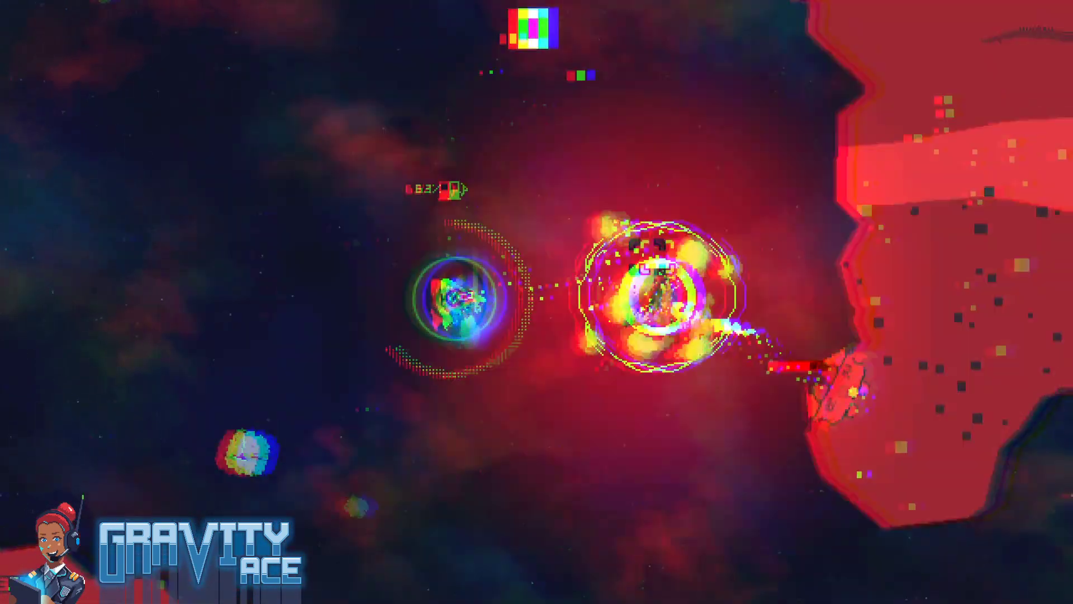
pyautogui.press('a')
pyautogui.click(568, 421)
pyautogui.press('w')
pyautogui.press('d')
pyautogui.press('w')
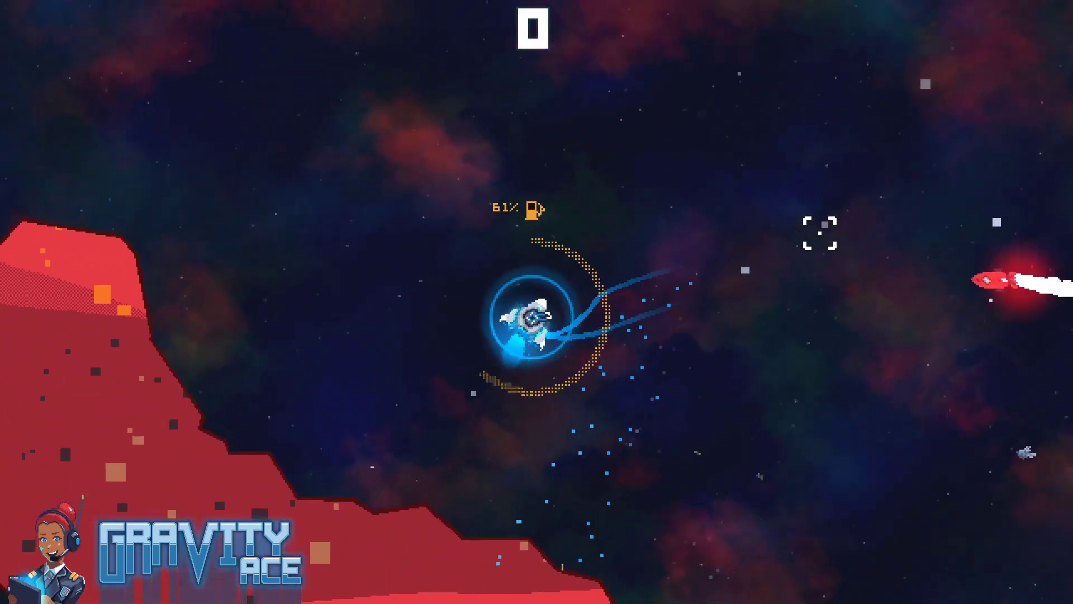
# Lead the new missiles out above the lower-left asteroid and fire at the pursuers to check their range and destruction
pyautogui.press('a')
pyautogui.press('a')
pyautogui.press('w')
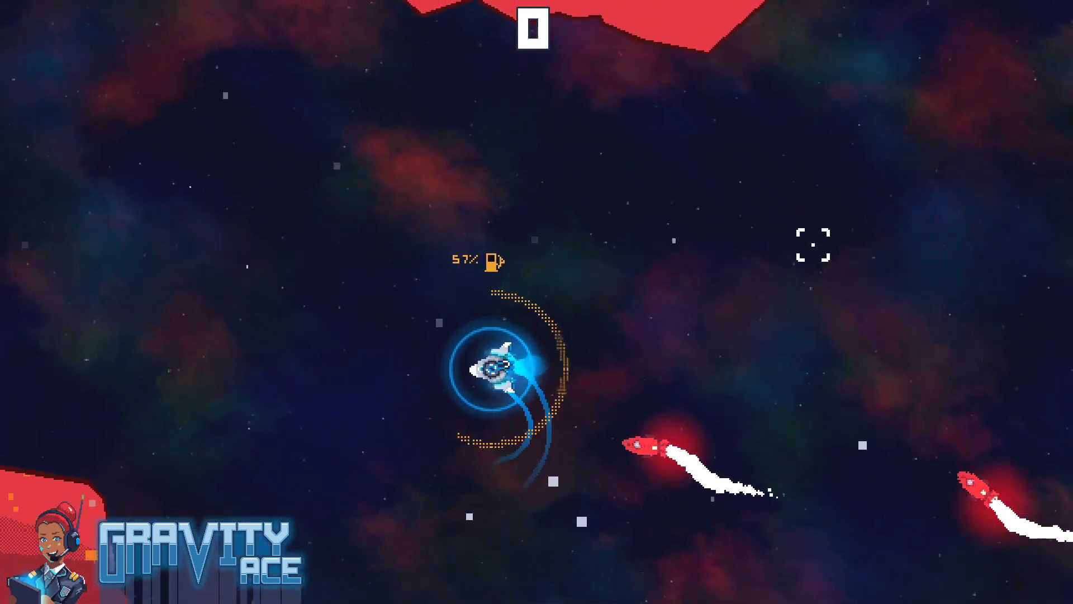
pyautogui.press('d')
pyautogui.click(858, 333)
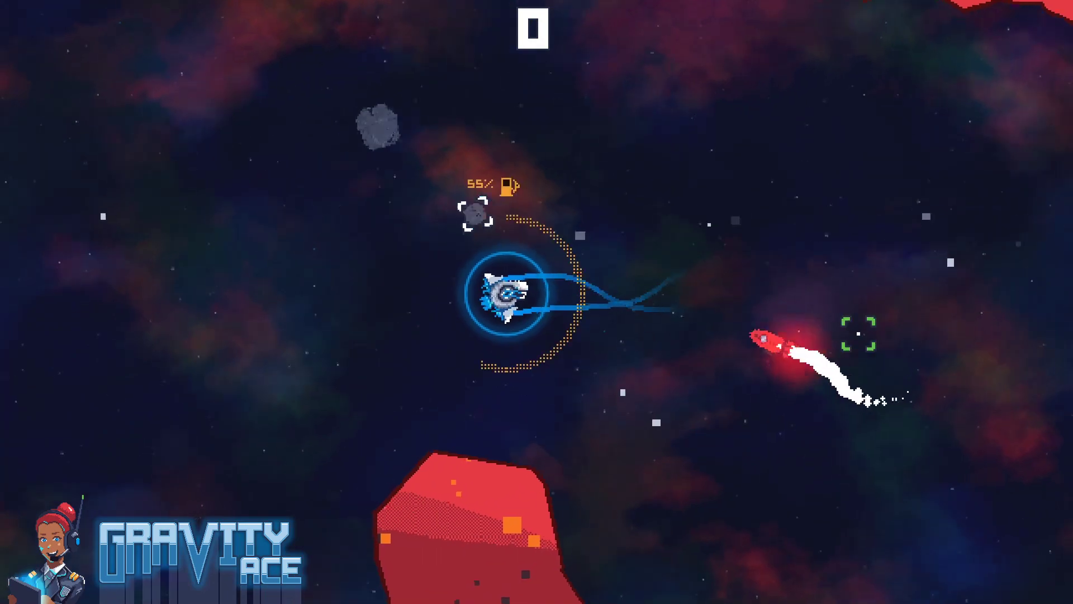
pyautogui.press('w')
pyautogui.click(668, 247)
pyautogui.press('w')
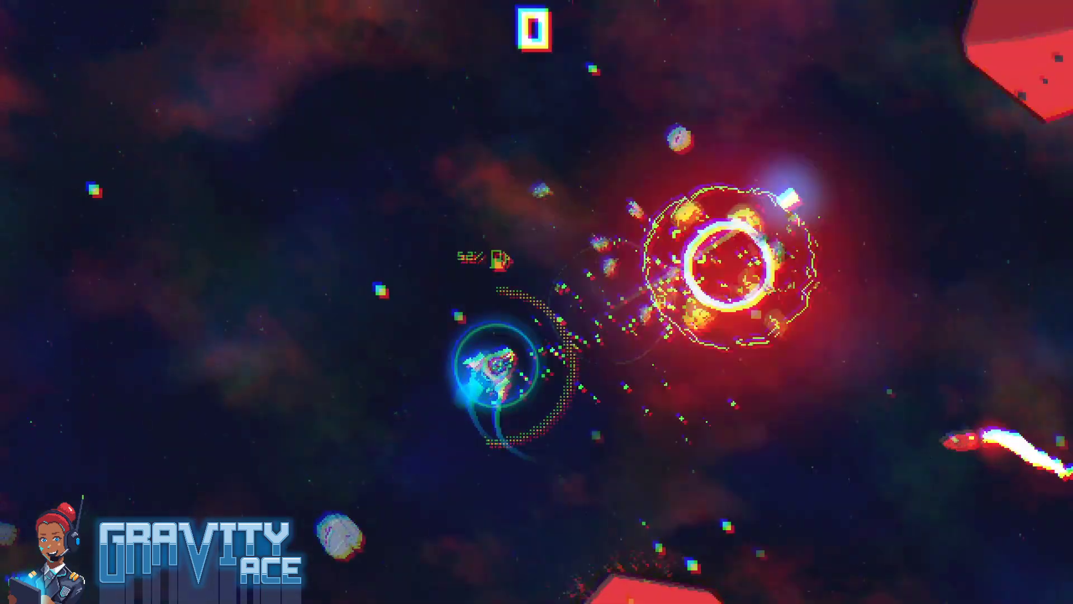
pyautogui.press('a')
pyautogui.press('d')
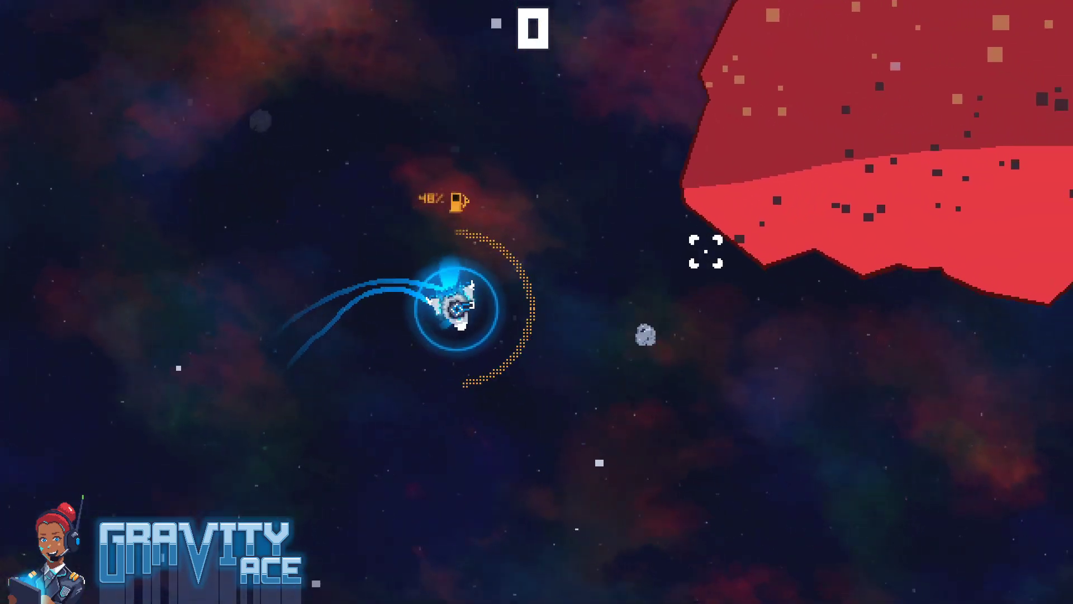
# Pause the game, return to the Godot editor, set the missile's rangeTimer Wait Time to 10 and save the scene
pyautogui.press('Escape')
pyautogui.hotkey('alt', 'Tab')
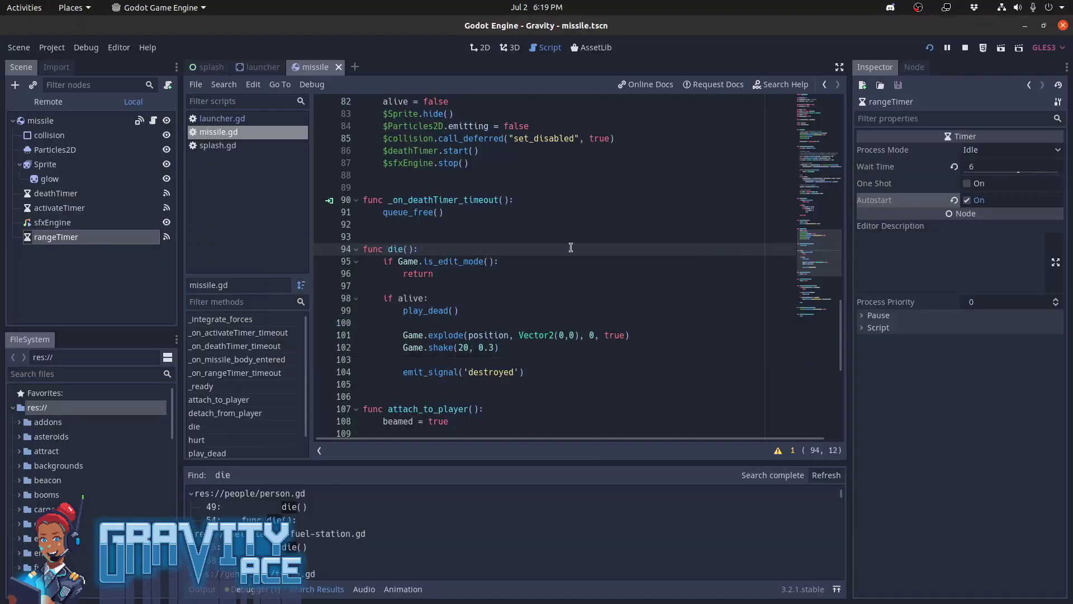
pyautogui.scroll(20, 570, 247)
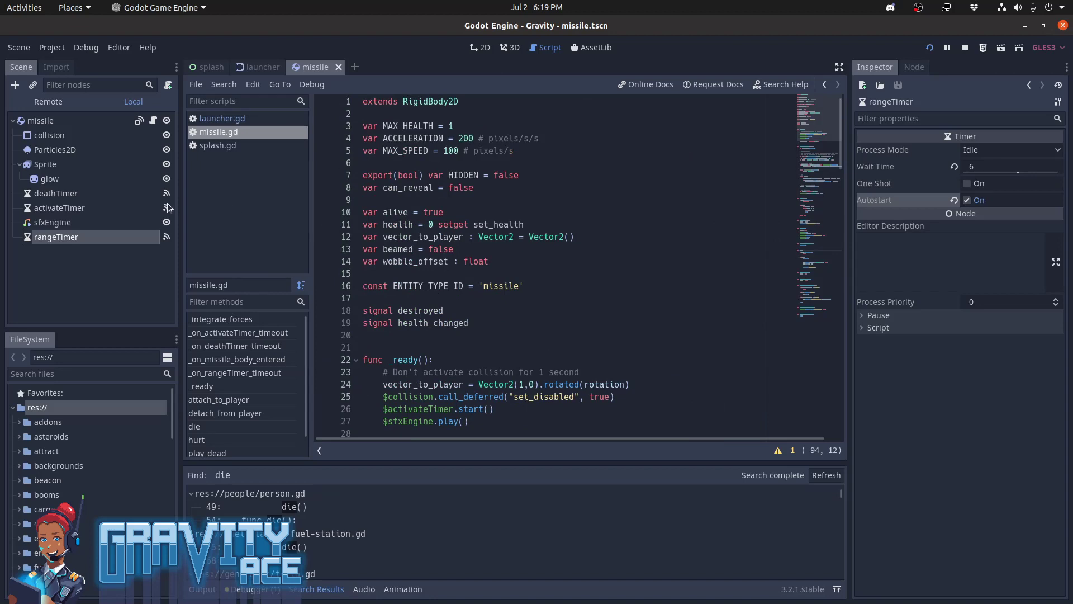
pyautogui.click(979, 167)
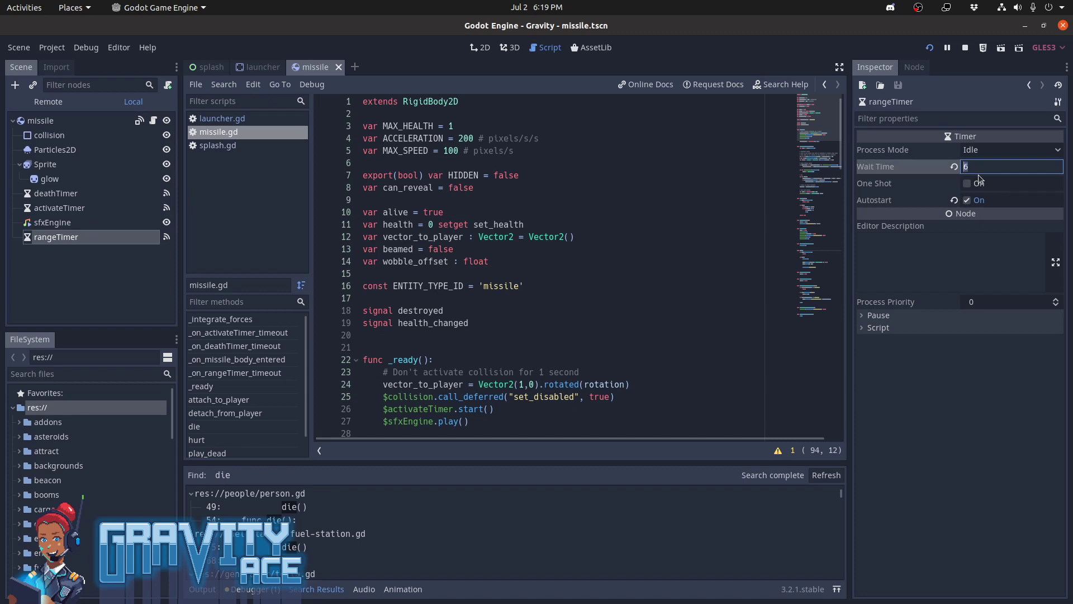
pyautogui.write('10')
pyautogui.press('Return')
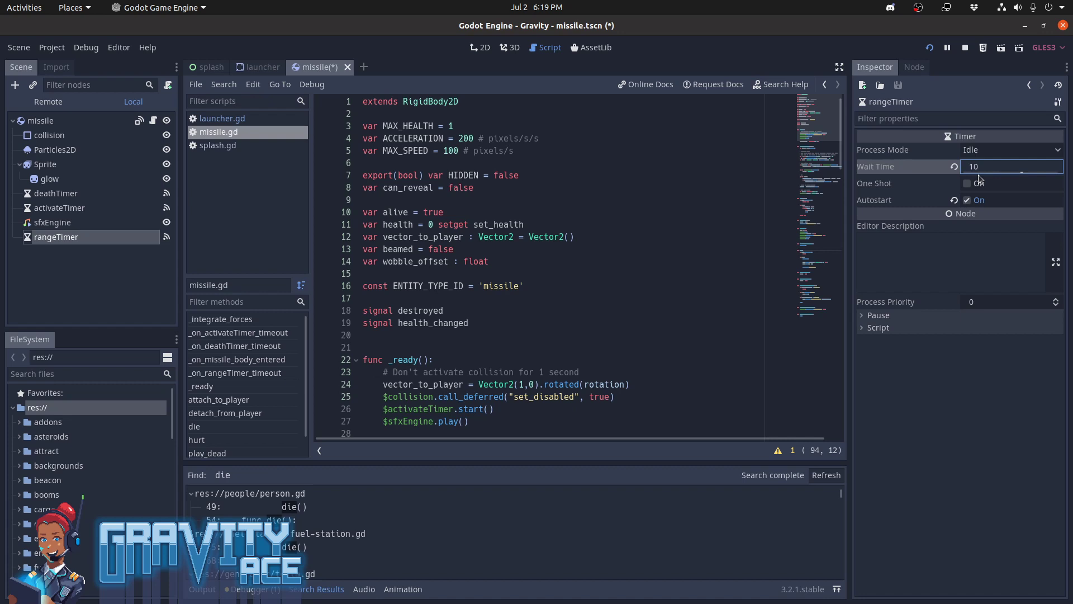
pyautogui.hotkey('ctrl', 's')
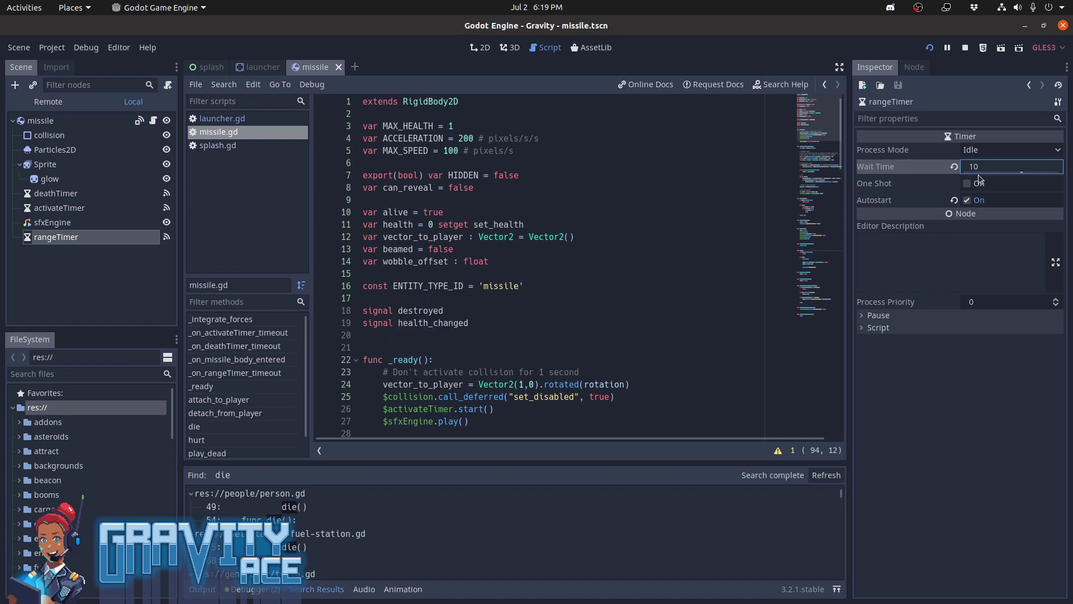
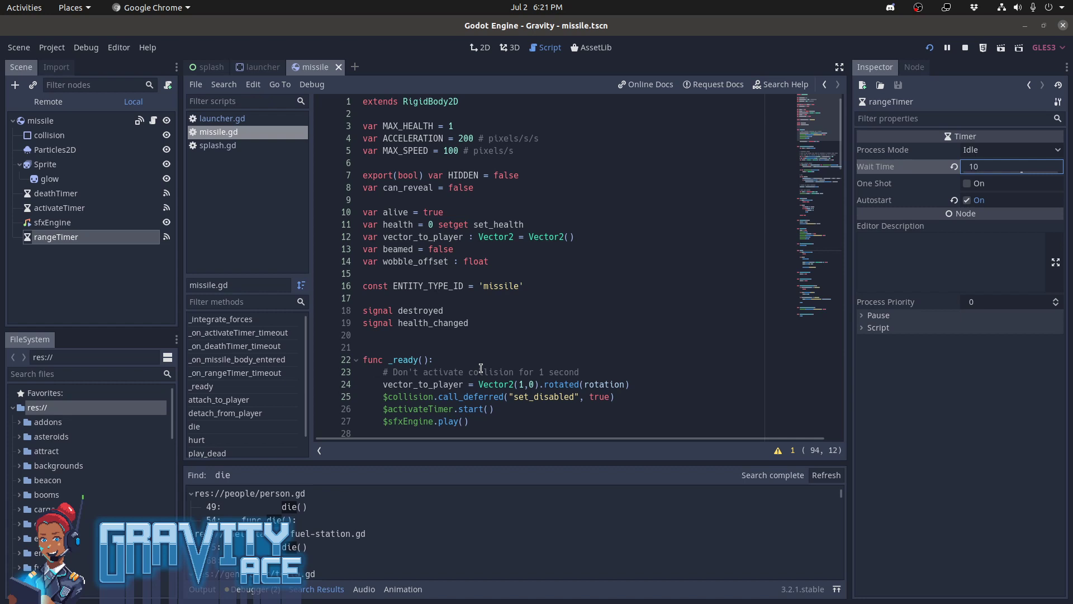
# Collapse the search results and review the missile script's variables, _ready and _integrate_forces code
pyautogui.click(303, 593)
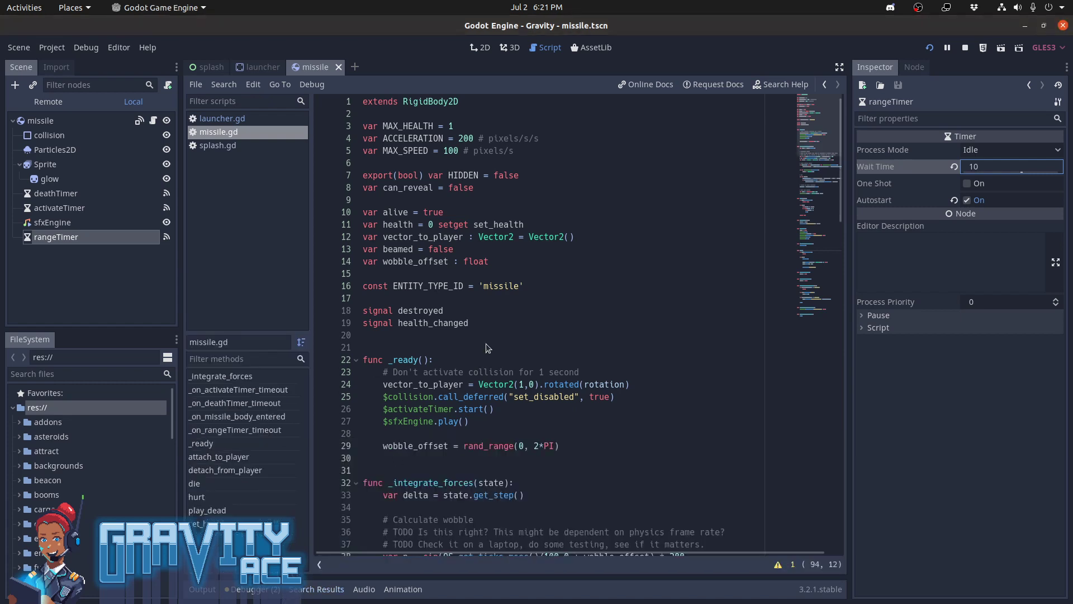
pyautogui.scroll(-4, 486, 344)
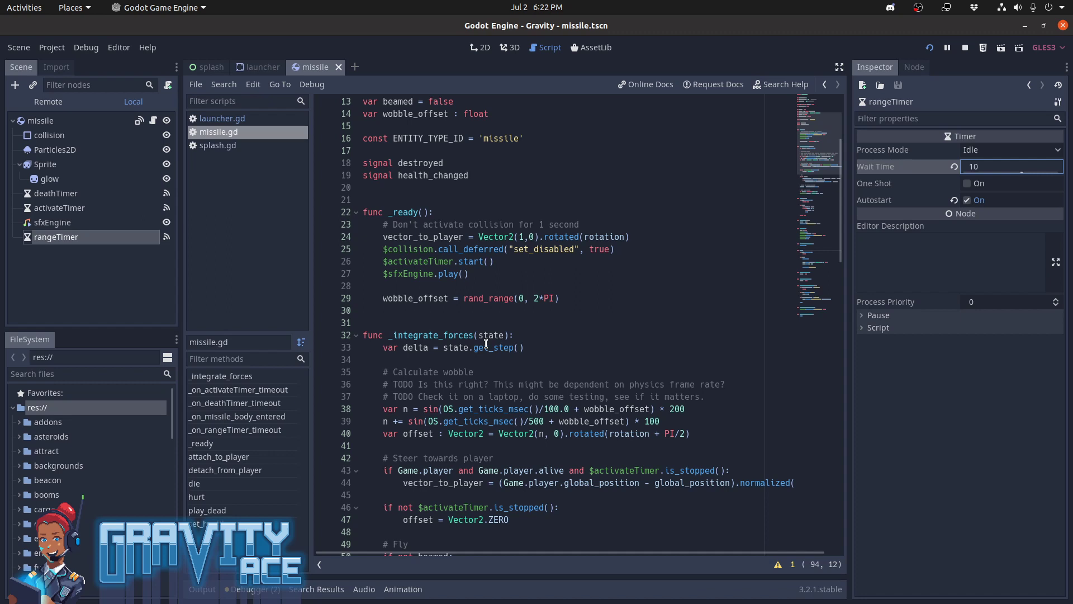
pyautogui.scroll(-3, 486, 343)
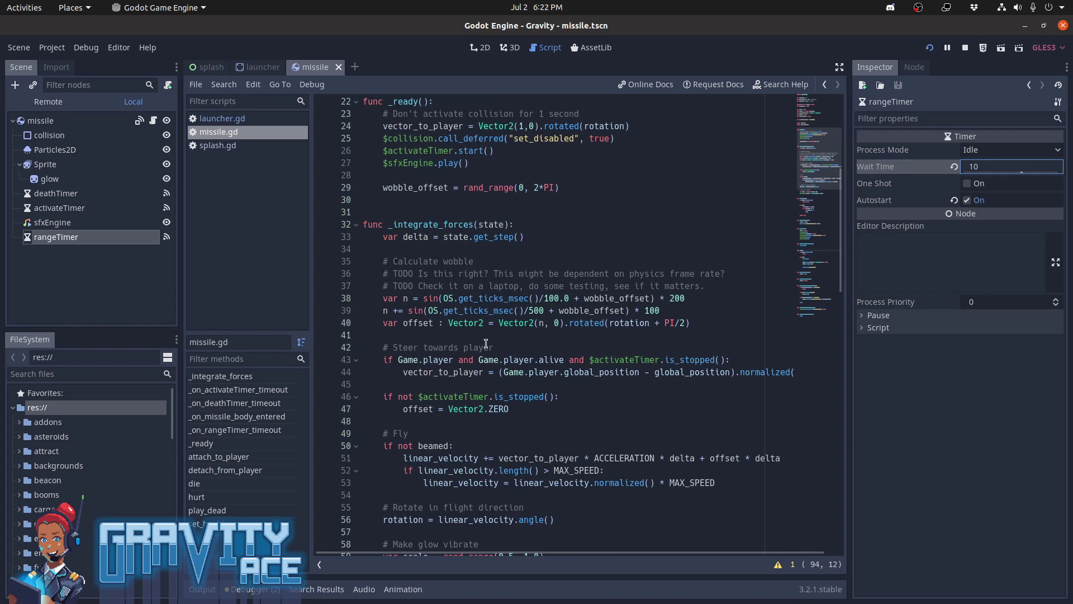
pyautogui.scroll(-4, 486, 343)
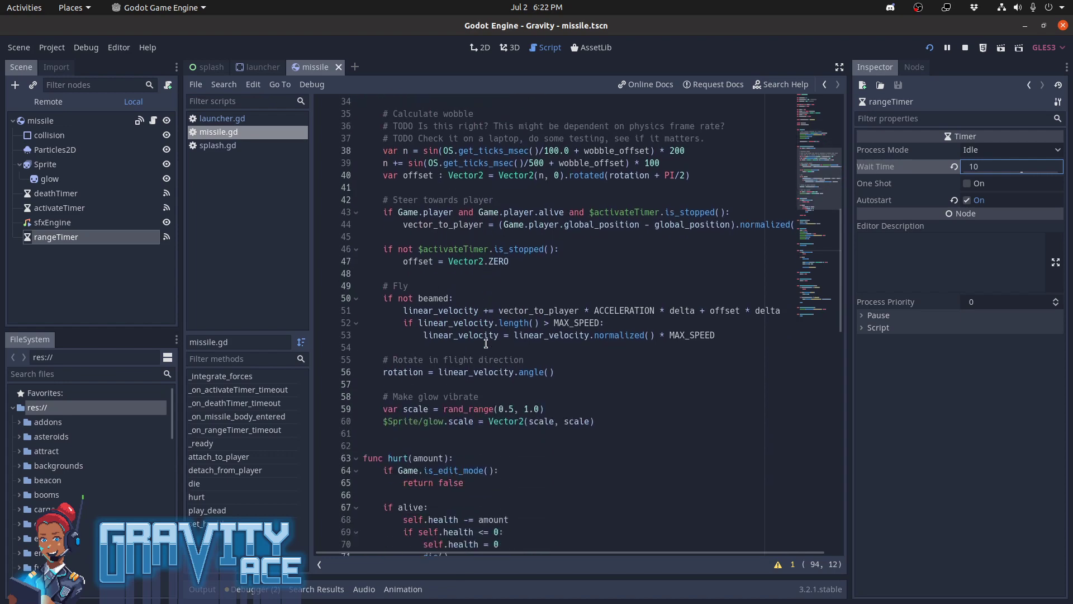
pyautogui.scroll(10, 486, 343)
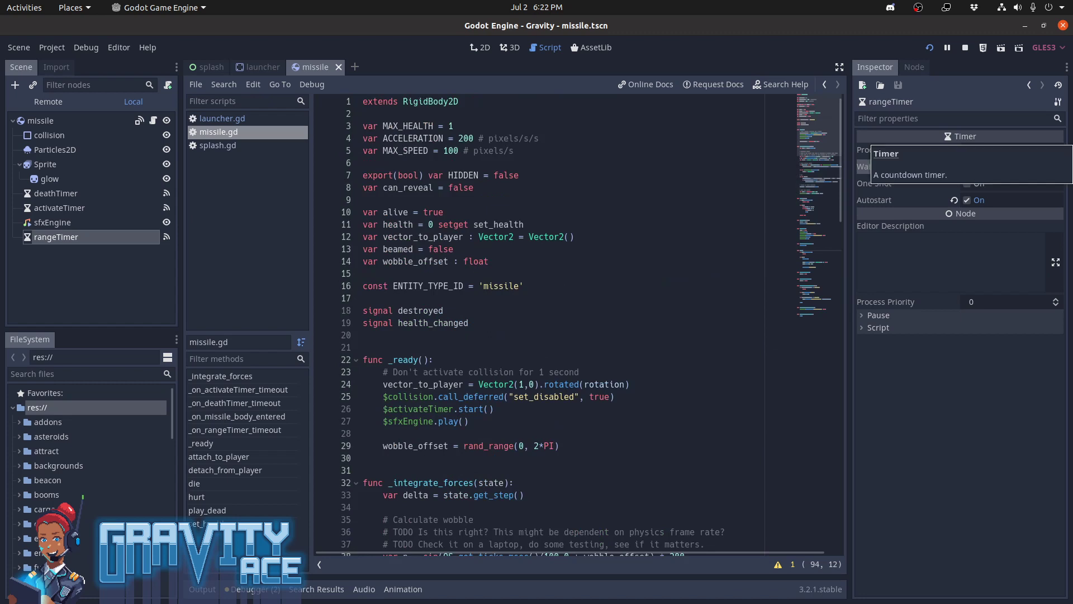
pyautogui.hotkey('alt', 'Tab')
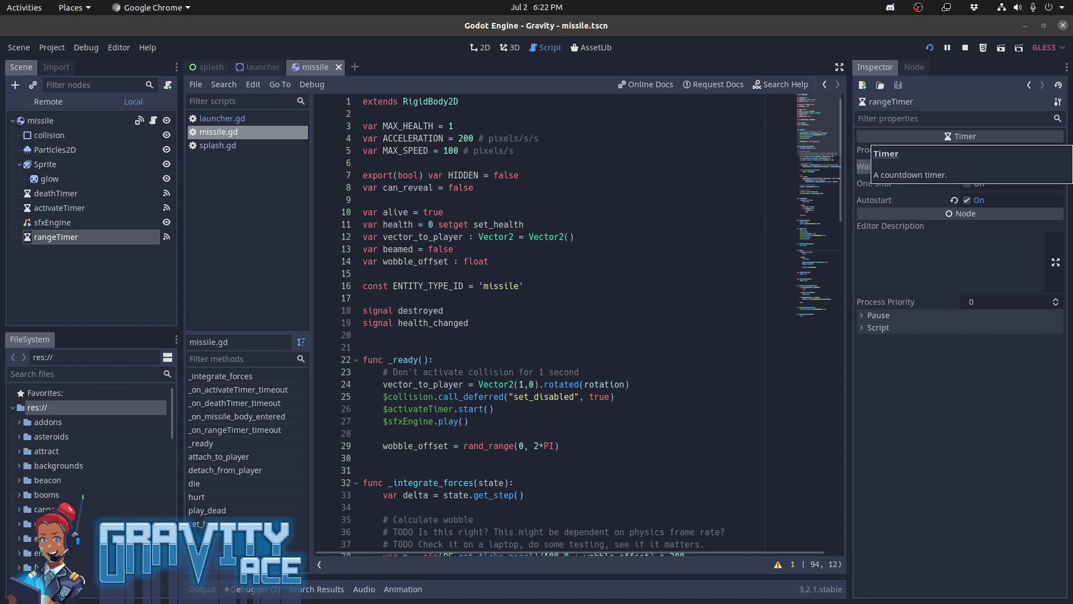
pyautogui.hotkey('alt', 'Tab')
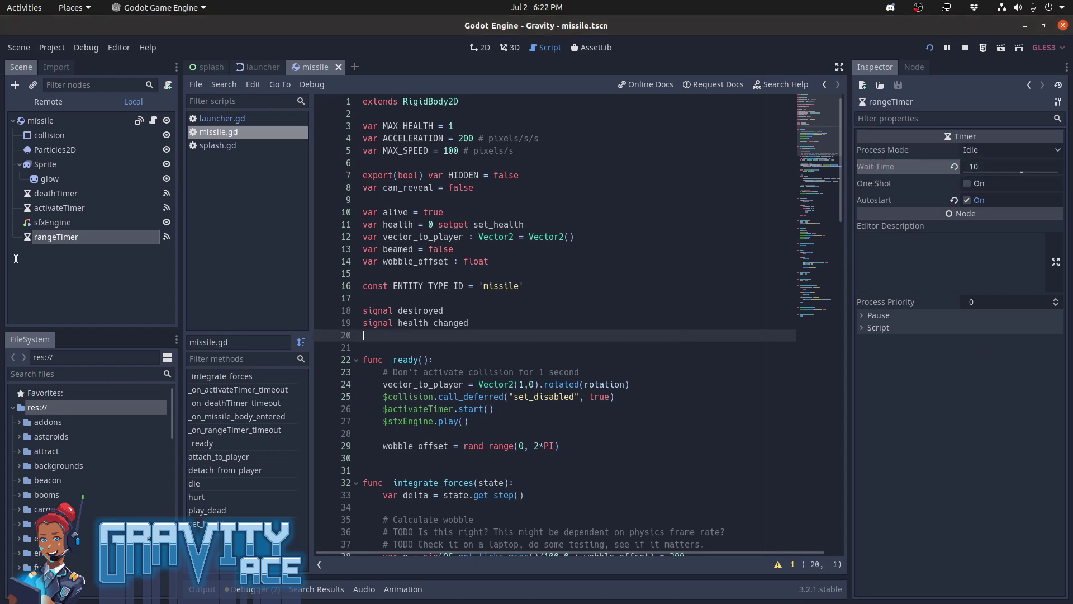
pyautogui.hotkey('alt', 'Tab')
pyautogui.hotkey('alt', 'Tab')
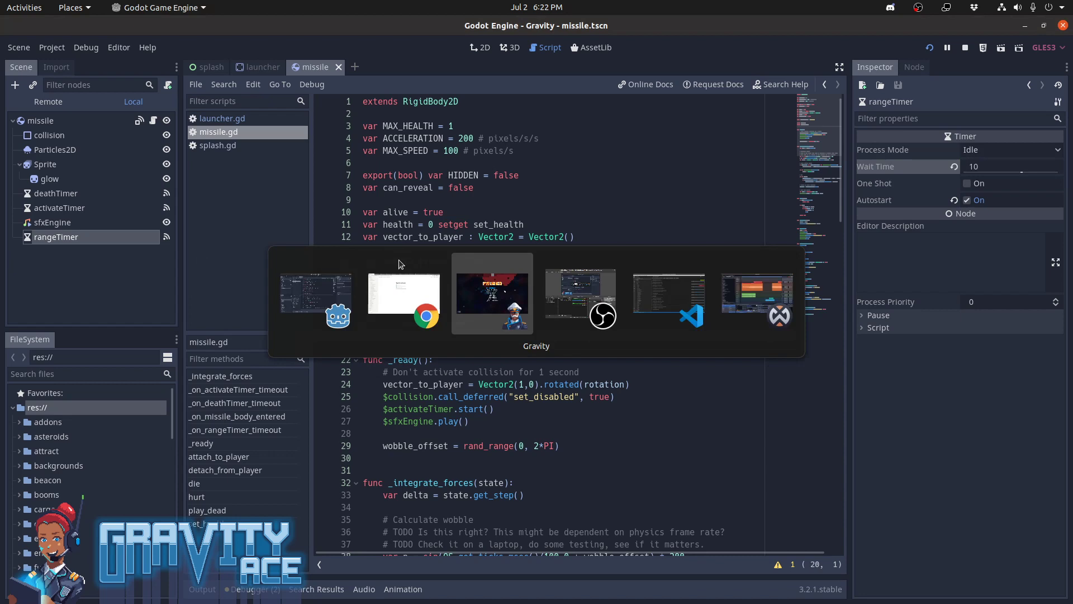
pyautogui.hotkey('shift', 'alt', 'Tab')
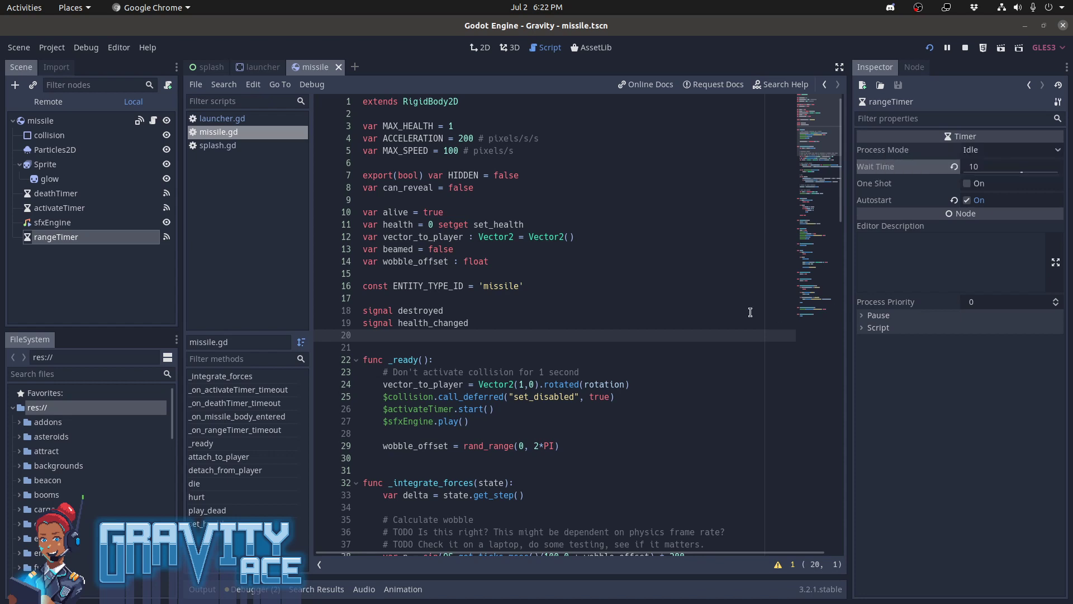
# Switch to Visual Studio Code and refresh the gravity repository's list of changed files in source control
pyautogui.moveTo(2, 247)
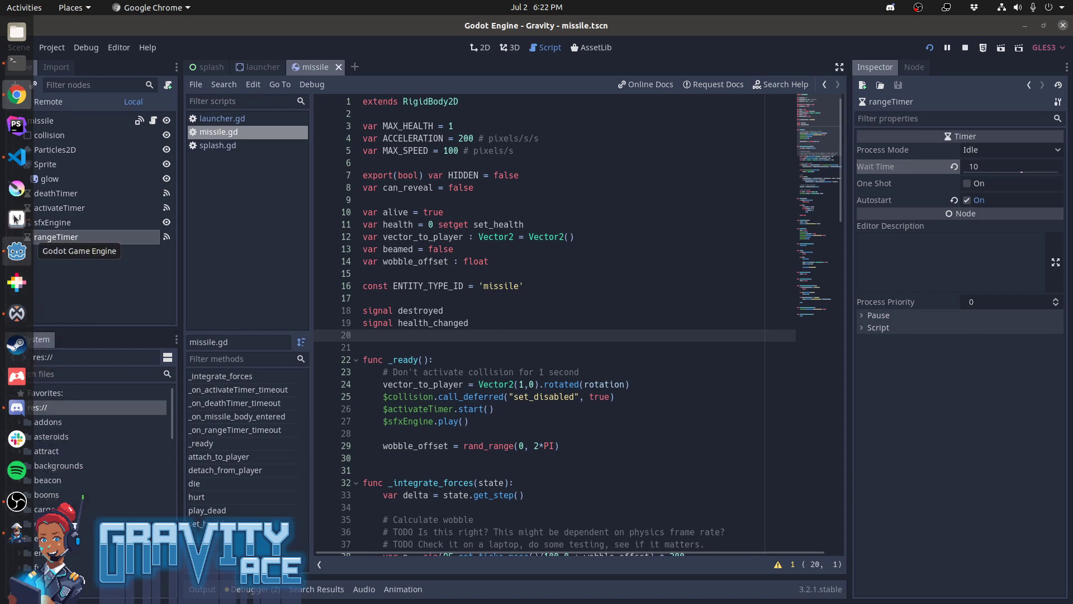
pyautogui.click(16, 157)
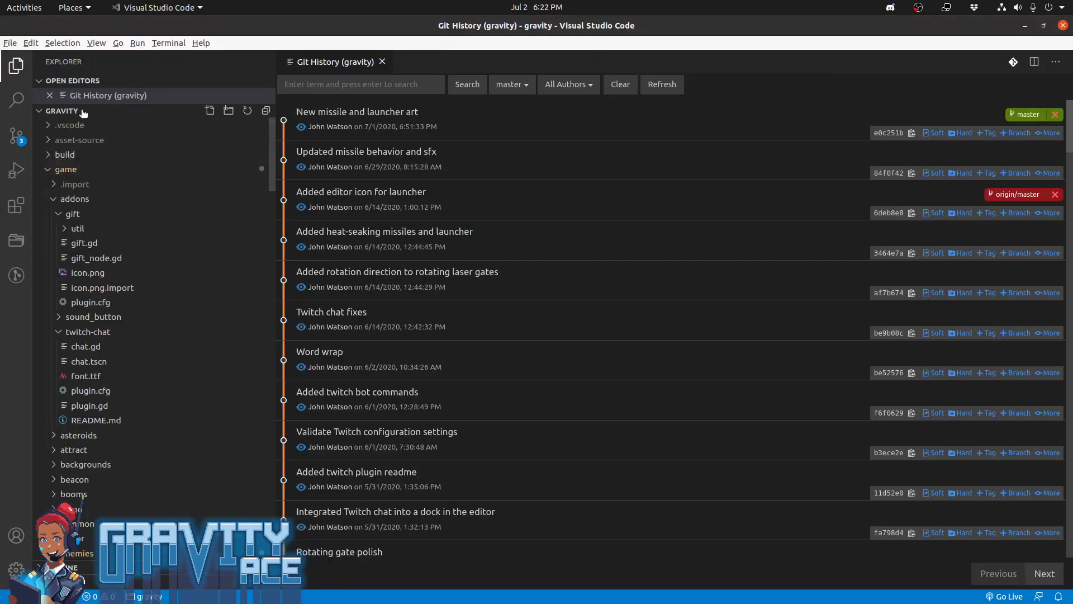
pyautogui.click(16, 135)
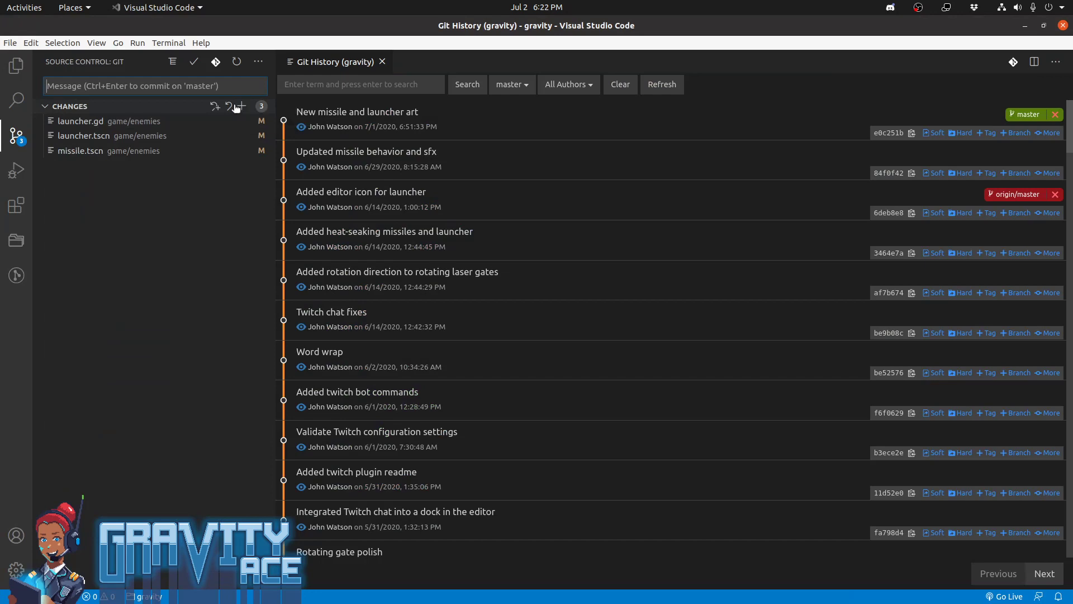
pyautogui.click(237, 62)
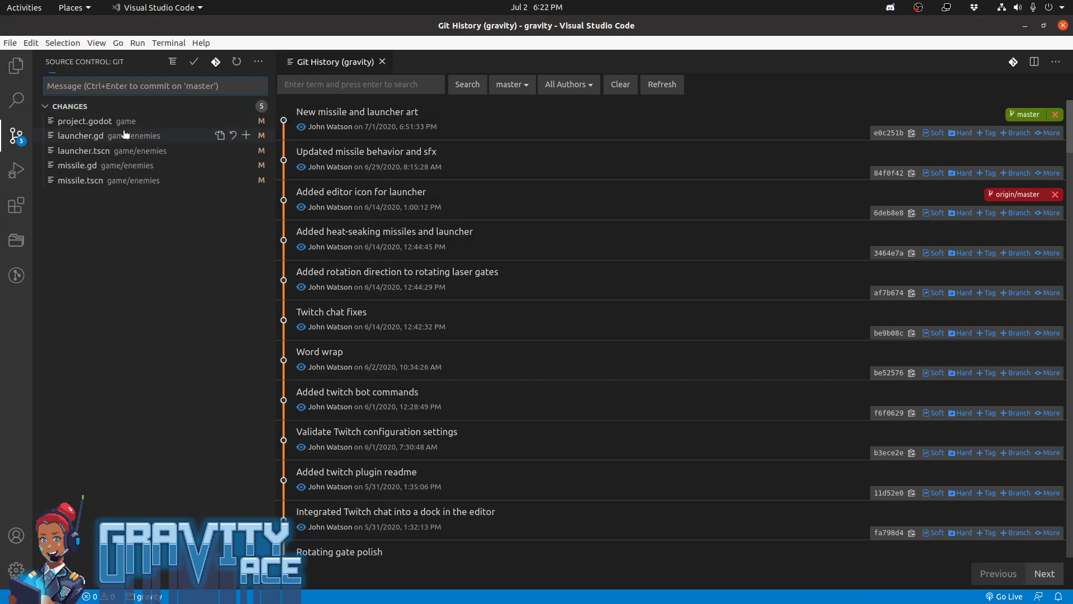
# Inspect the project.godot and launcher.gd diffs and discard the changes to project.godot
pyautogui.click(110, 127)
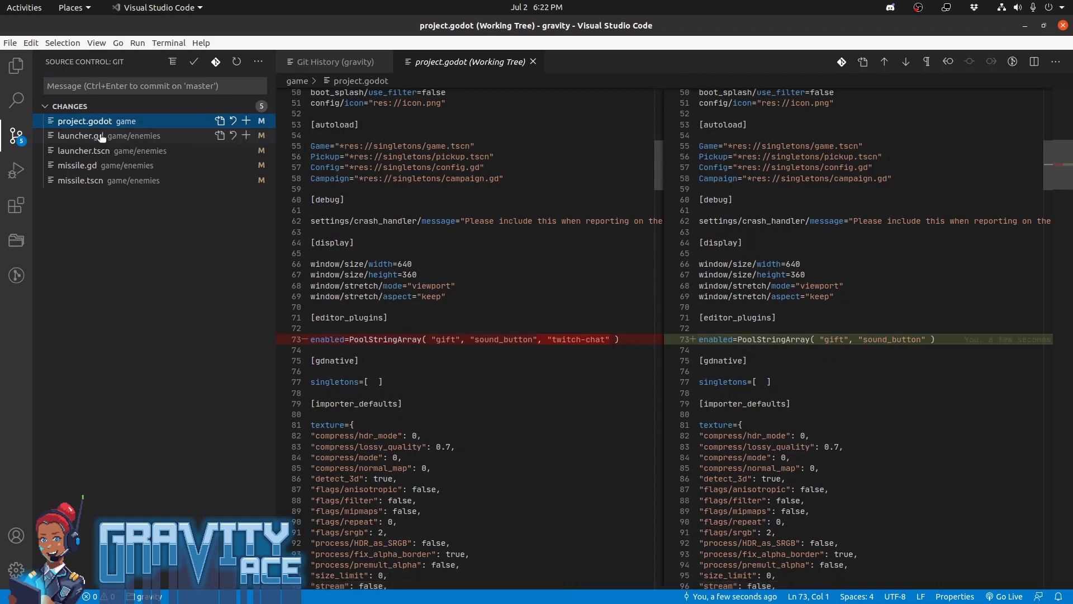
pyautogui.click(98, 136)
pyautogui.click(232, 123)
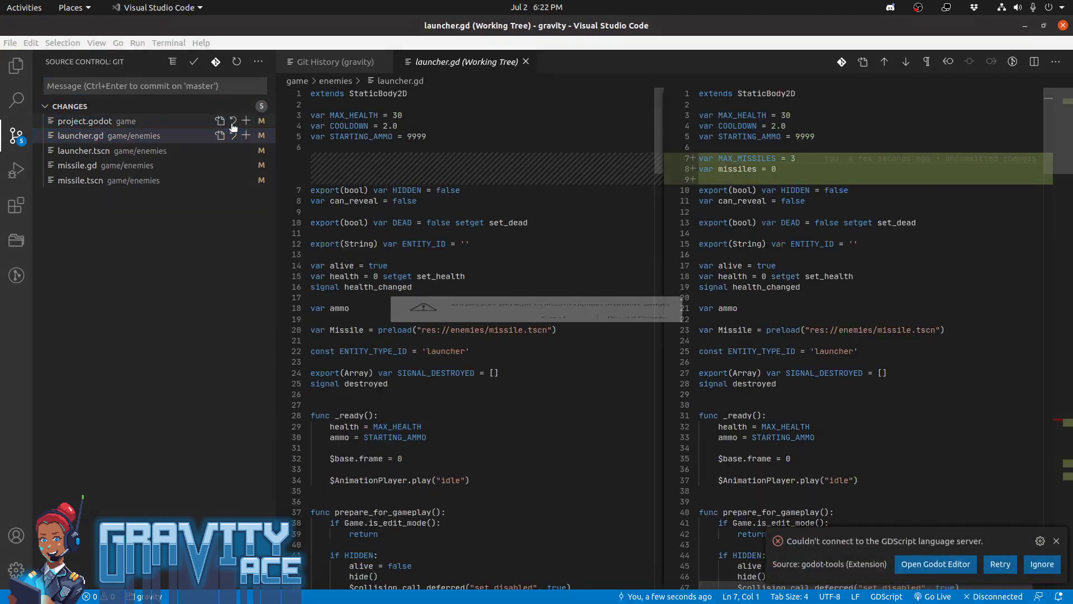
pyautogui.click(643, 342)
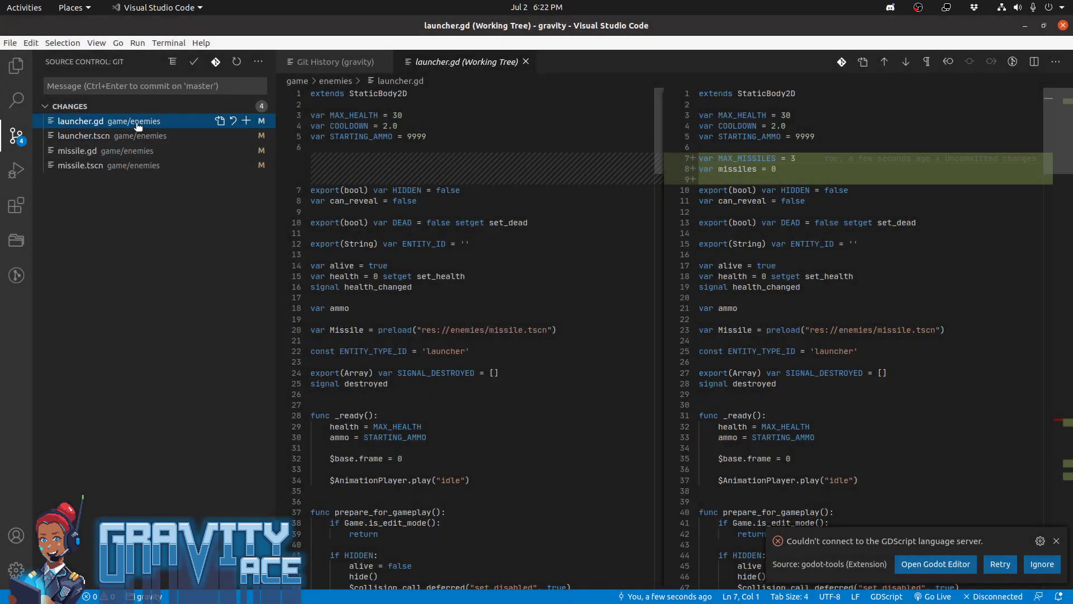
# Review the diffs of launcher.tscn, missile.gd and missile.tscn, and stage all changes
pyautogui.click(138, 140)
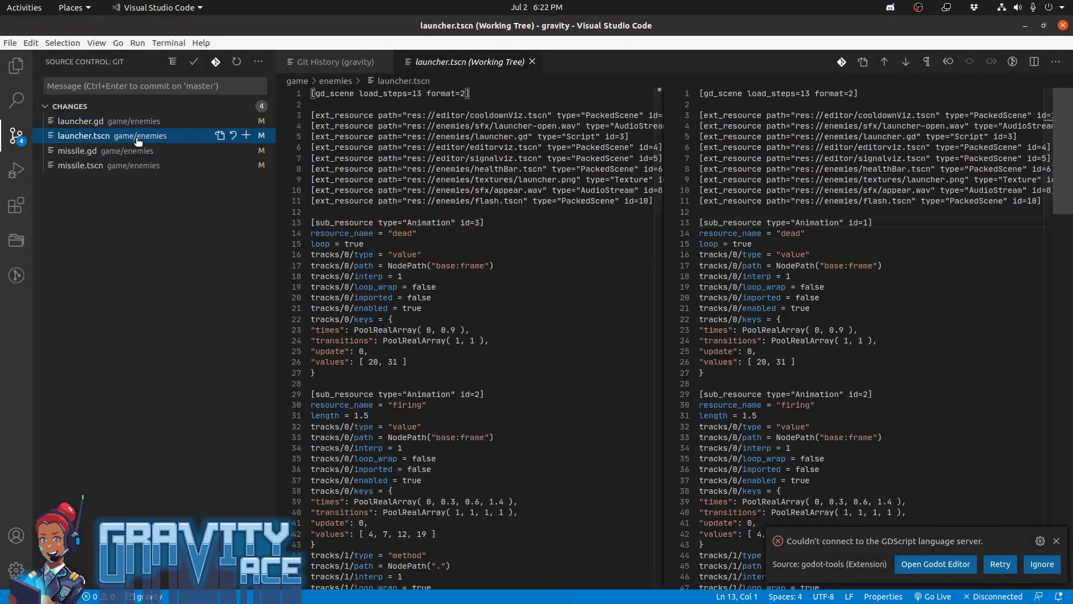
pyautogui.click(135, 150)
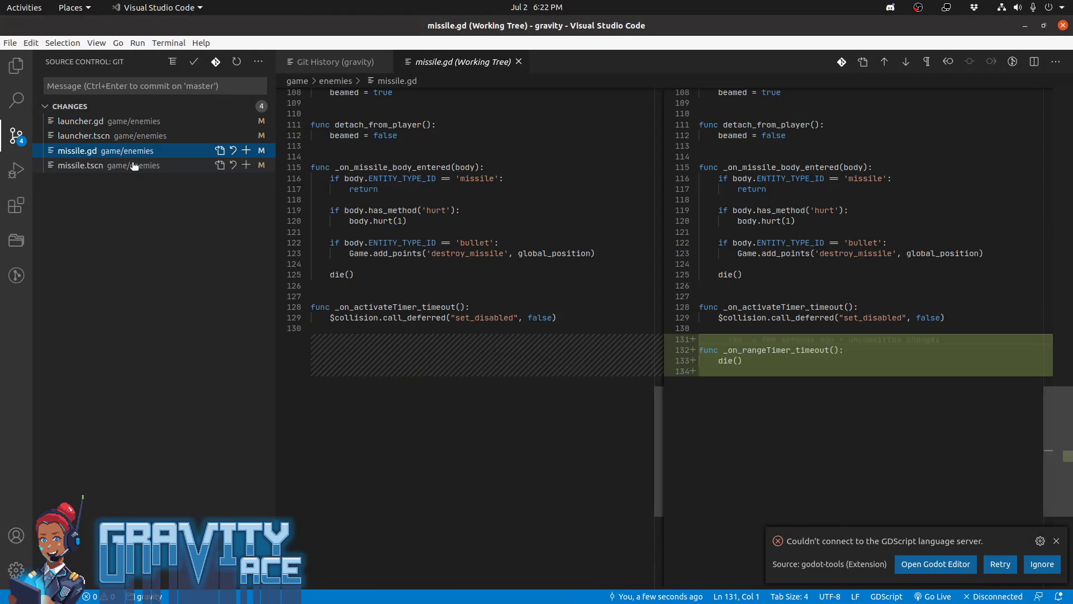
pyautogui.click(135, 166)
pyautogui.click(241, 107)
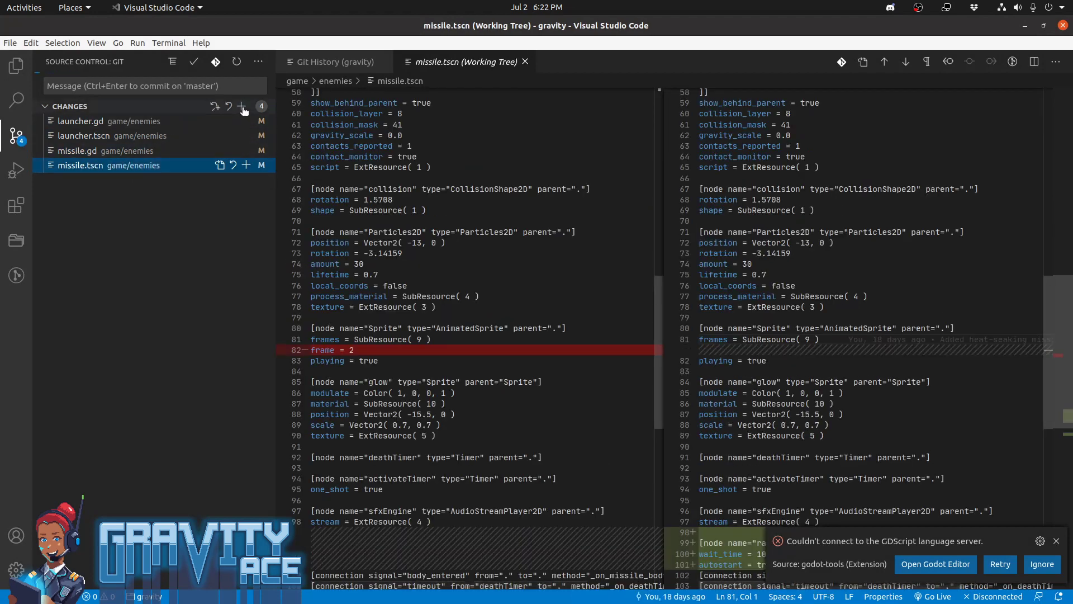
# Commit the staged changes with the message "Limited missile range and number of missiles in flight" and refresh the Git history
pyautogui.click(148, 87)
pyautogui.write('Limi')
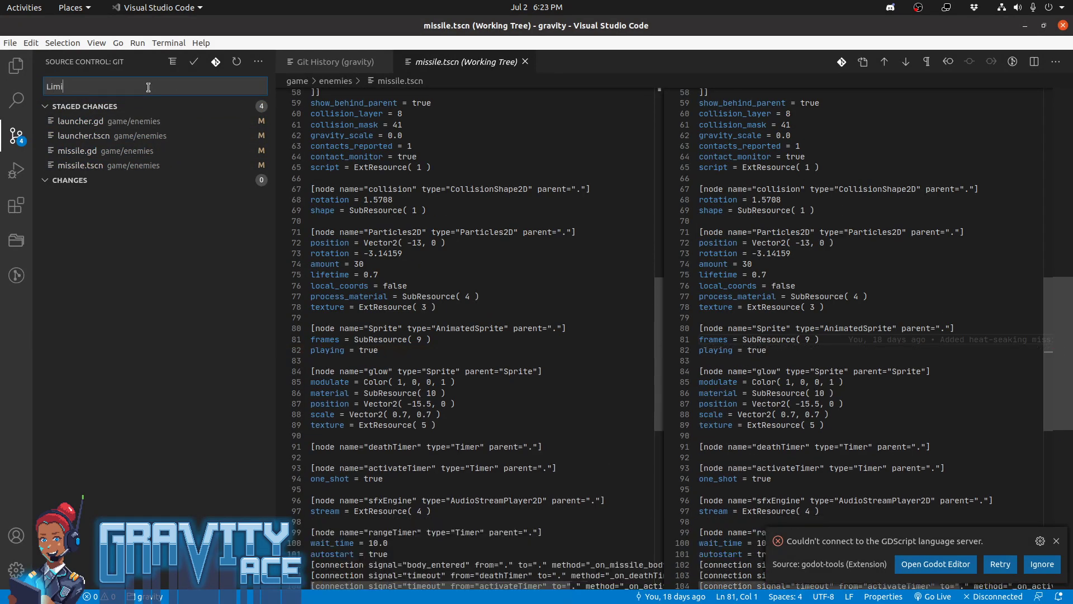
pyautogui.write('ted missil')
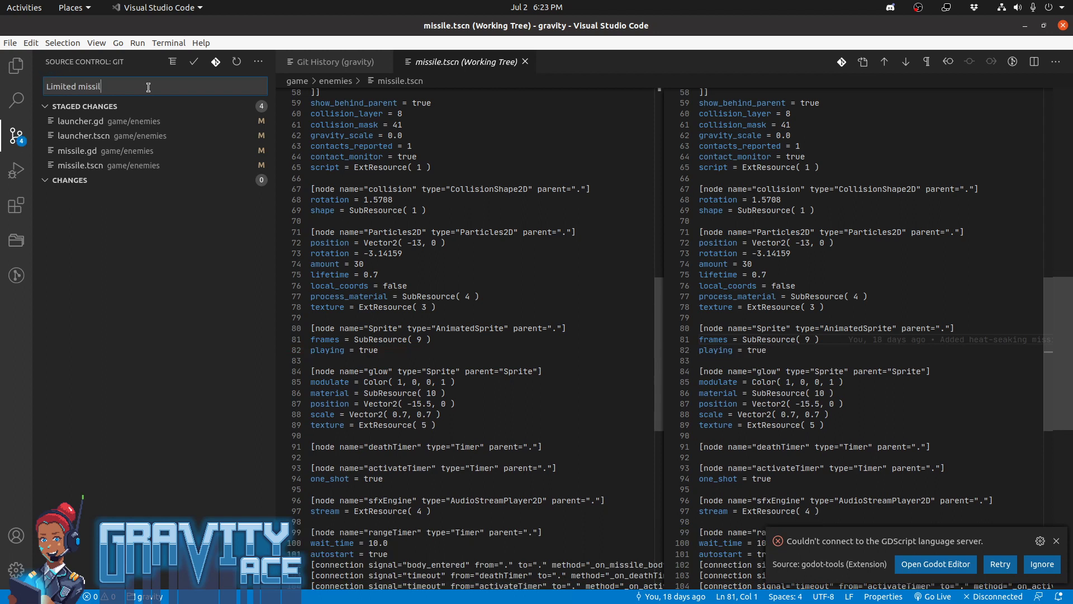
pyautogui.write('e range and number of missiles in flight')
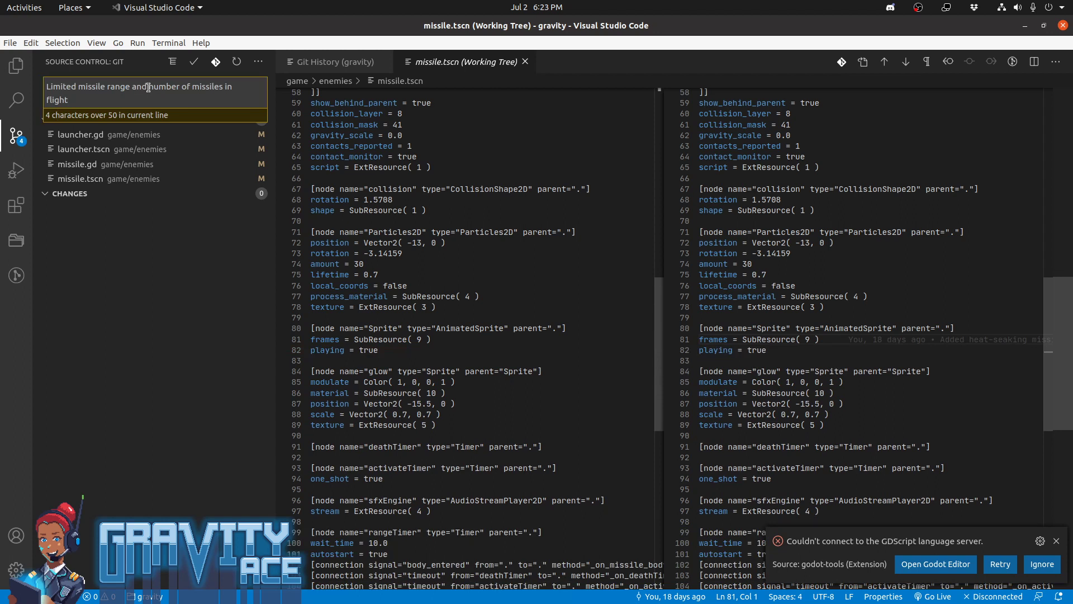
pyautogui.hotkey('ctrl', 'Return')
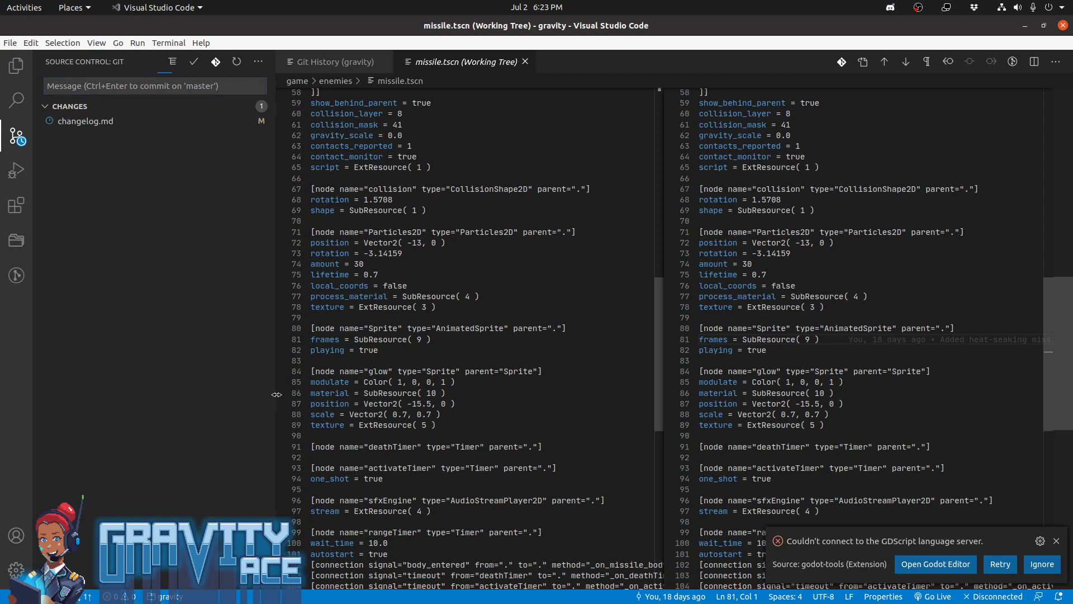
pyautogui.click(336, 62)
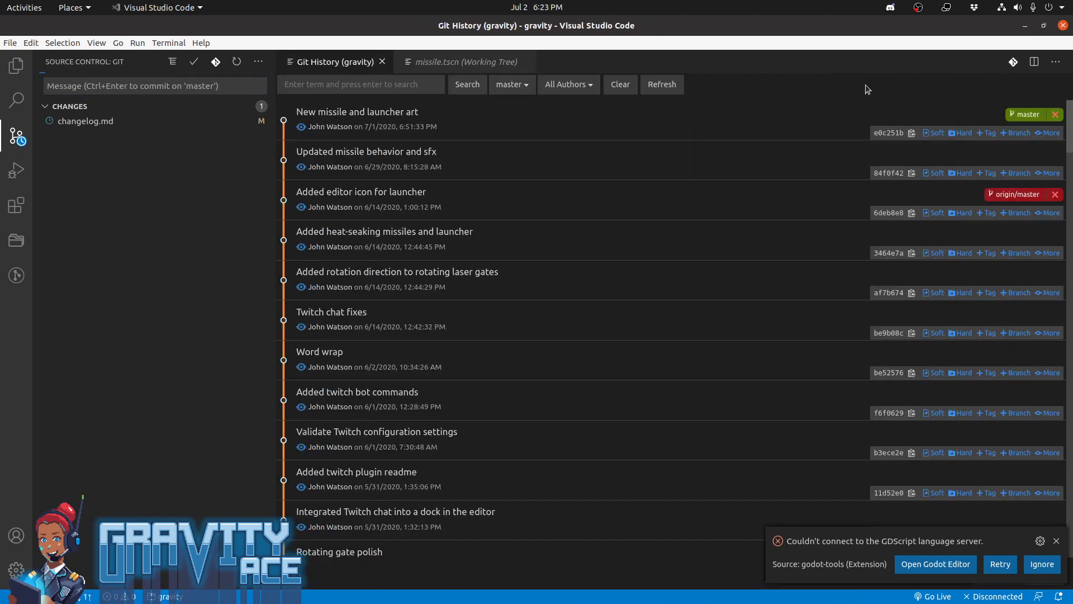
pyautogui.click(671, 85)
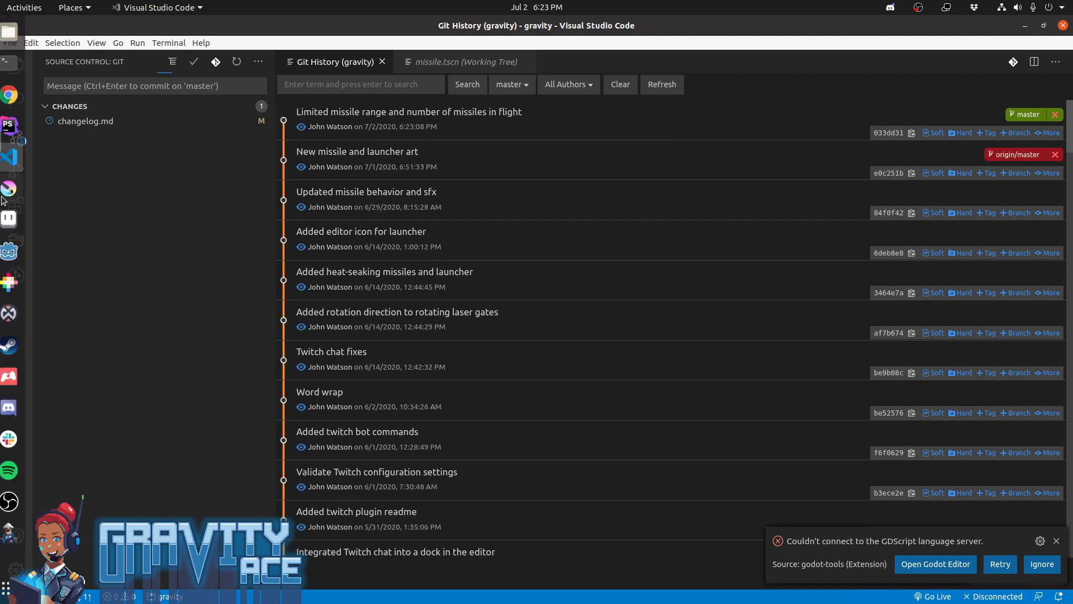
# Return to Godot briefly, then switch to Waveform to bring up the launcher-open sound project
pyautogui.click(17, 251)
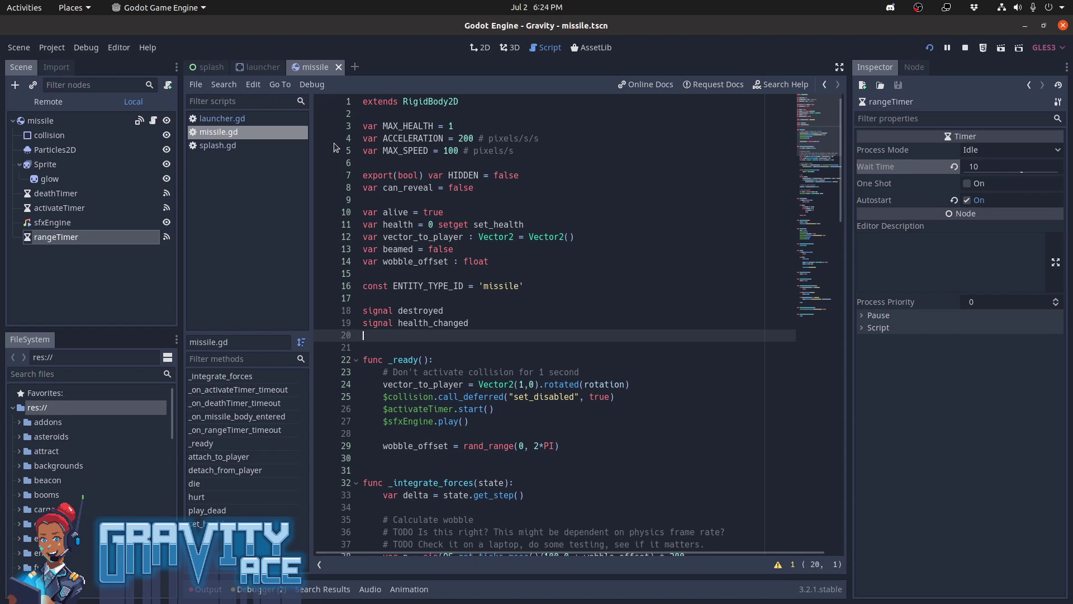
pyautogui.moveTo(2, 380)
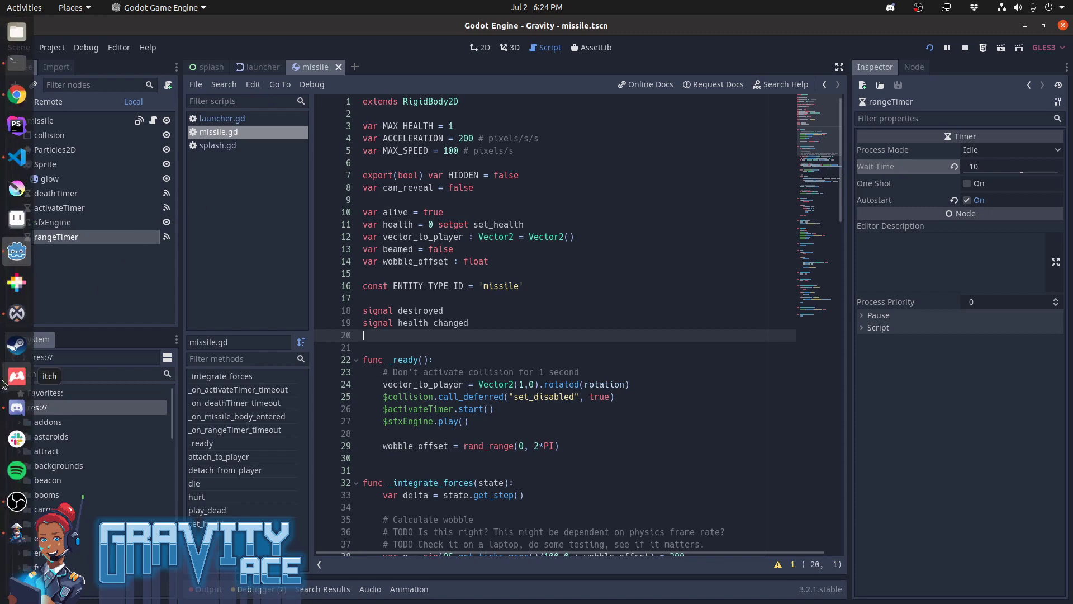
pyautogui.click(17, 313)
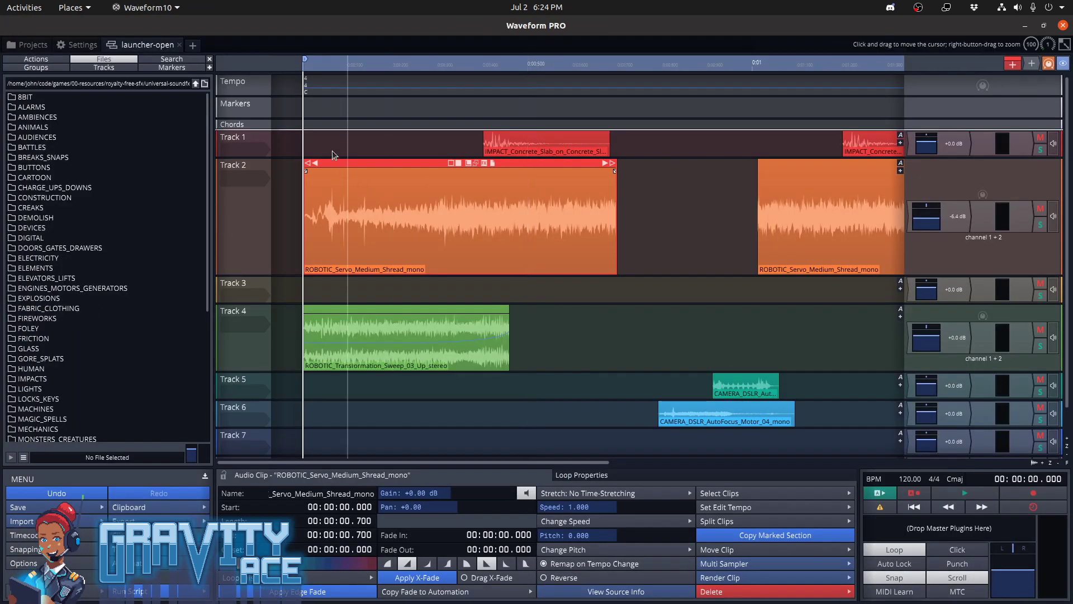
# Go back to the paused game, close the running test and return to the Godot editor
pyautogui.hotkey('alt', 'Tab')
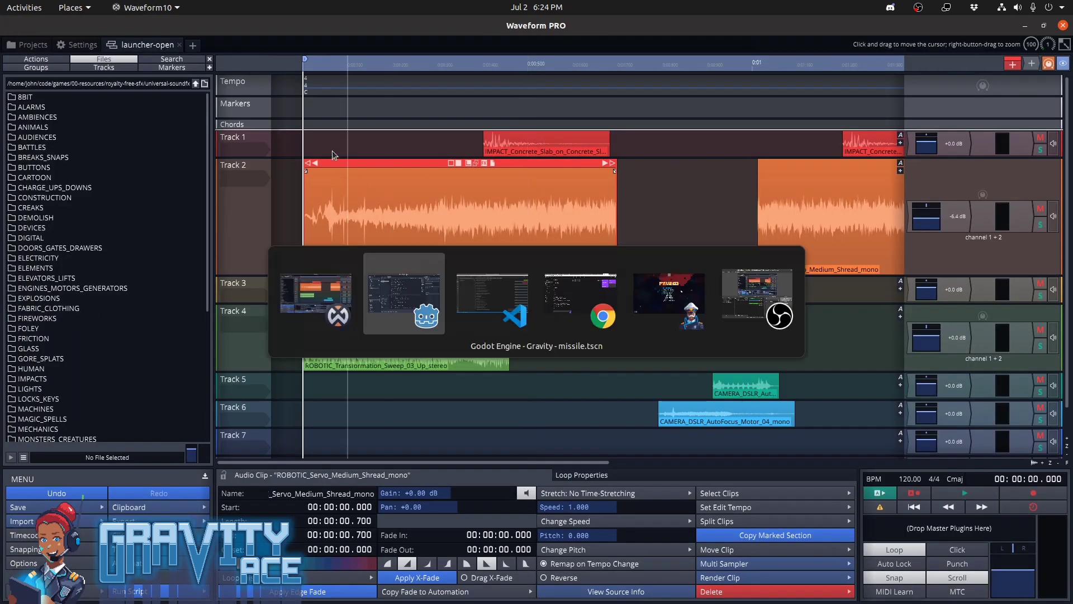
pyautogui.hotkey('alt', 'Tab')
pyautogui.hotkey('alt', 'Tab')
pyautogui.hotkey('alt', 'Tab')
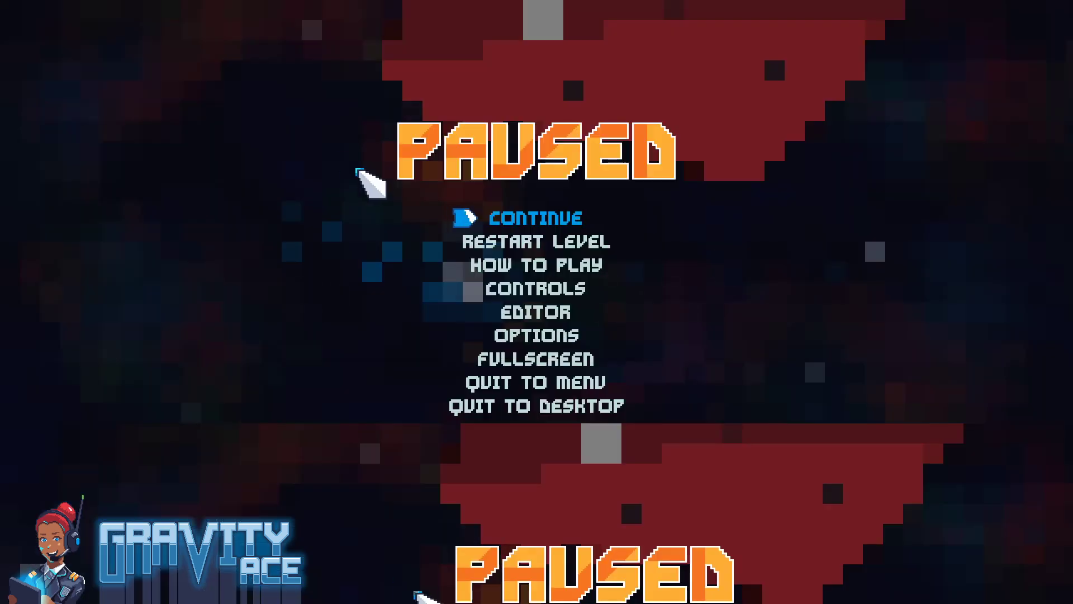
pyautogui.hotkey('alt', 'Tab')
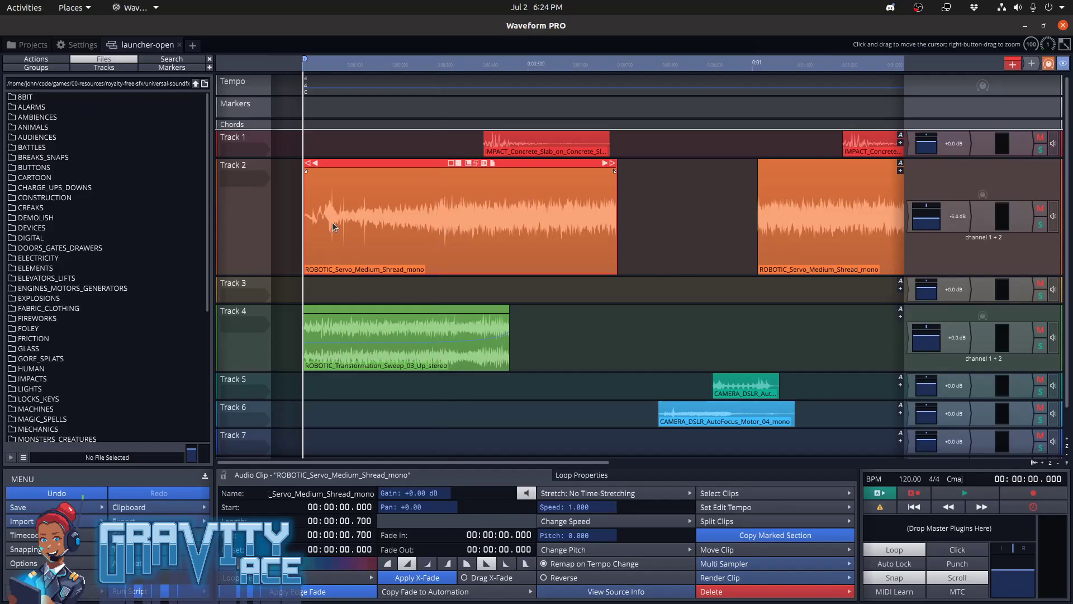
pyautogui.hotkey('alt', 'Tab')
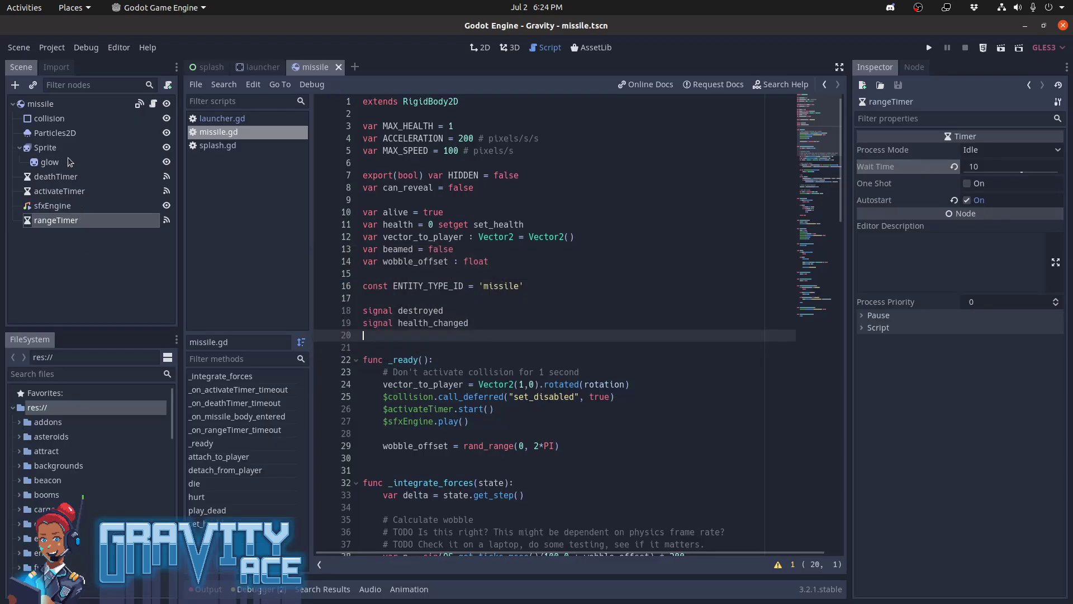
# Open the launcher scene, select its AnimationPlayer with the firing animation and show the scene in the 2D view
pyautogui.click(257, 67)
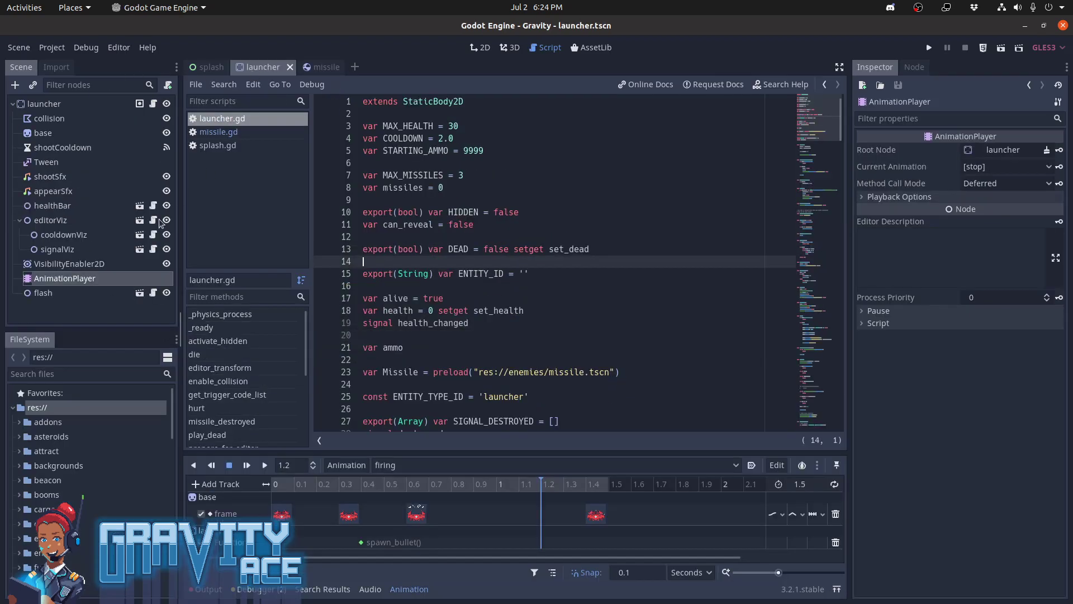
pyautogui.click(92, 278)
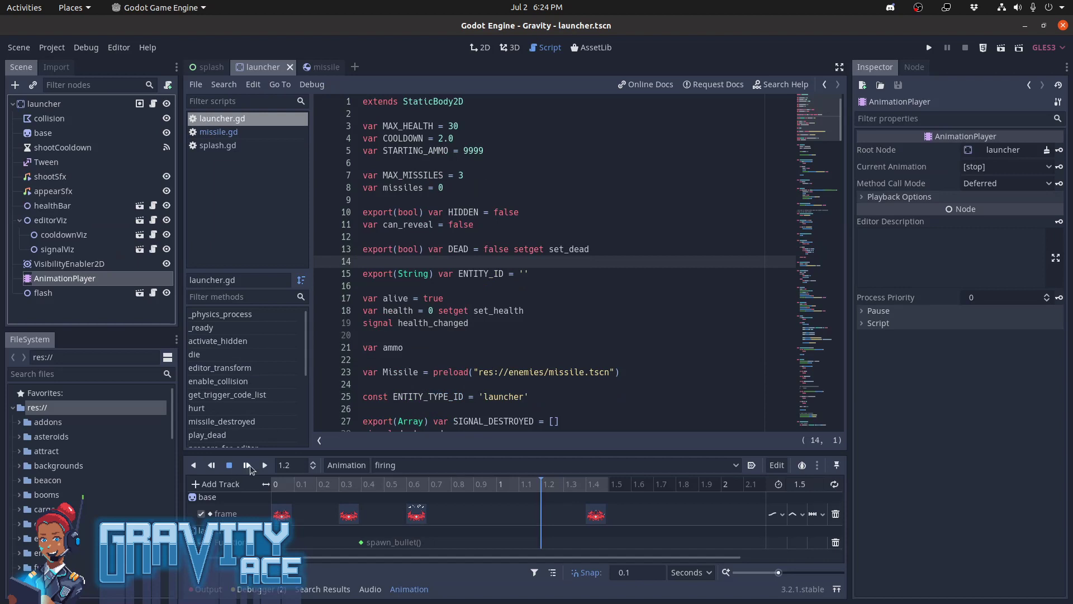
pyautogui.hotkey('ctrl', 'F1')
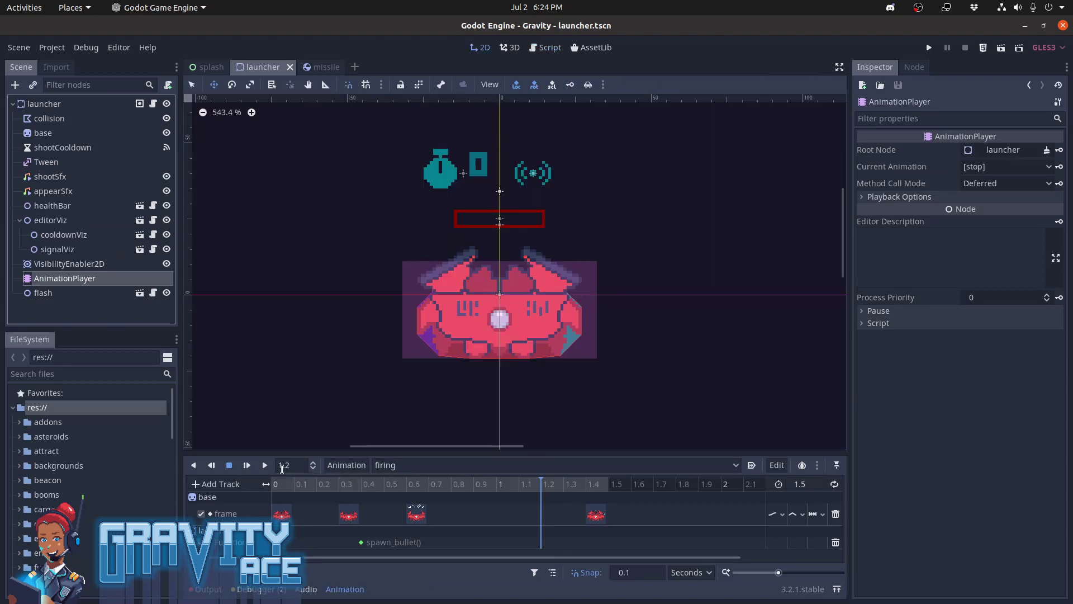
# Play the firing animation from the start and scrub its timeline through 0.4 s up to 1.2 s
pyautogui.click(251, 467)
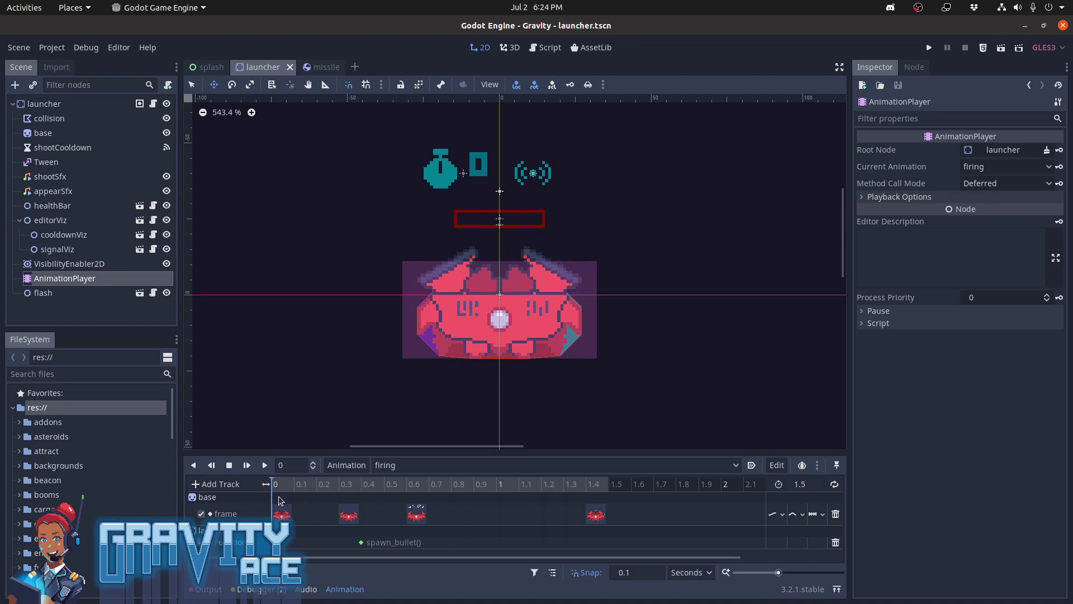
pyautogui.moveTo(279, 496); pyautogui.dragTo(360, 494)
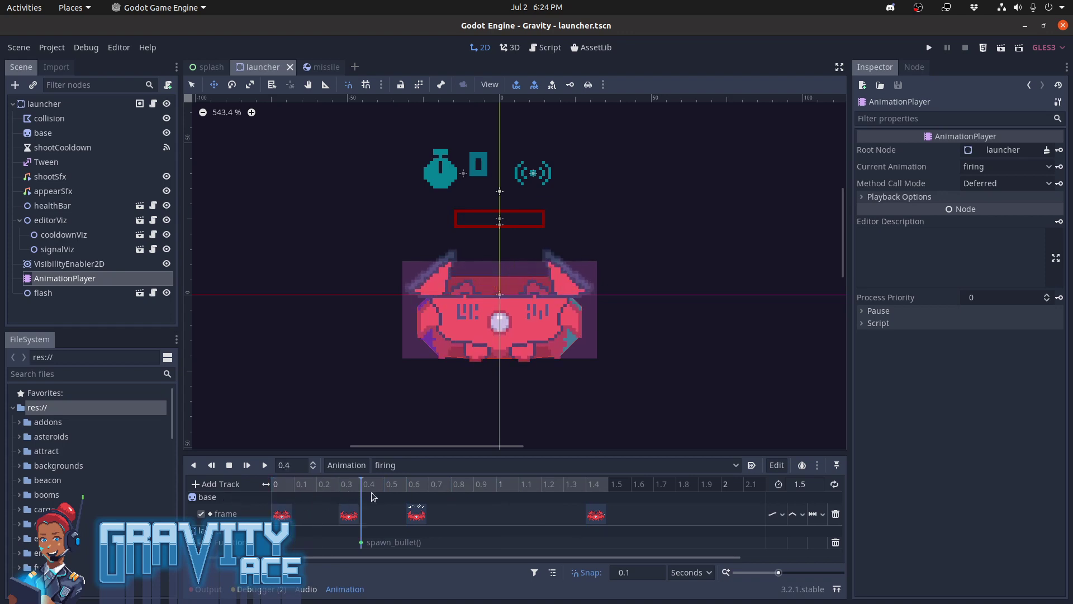
pyautogui.moveTo(371, 492); pyautogui.dragTo(545, 498)
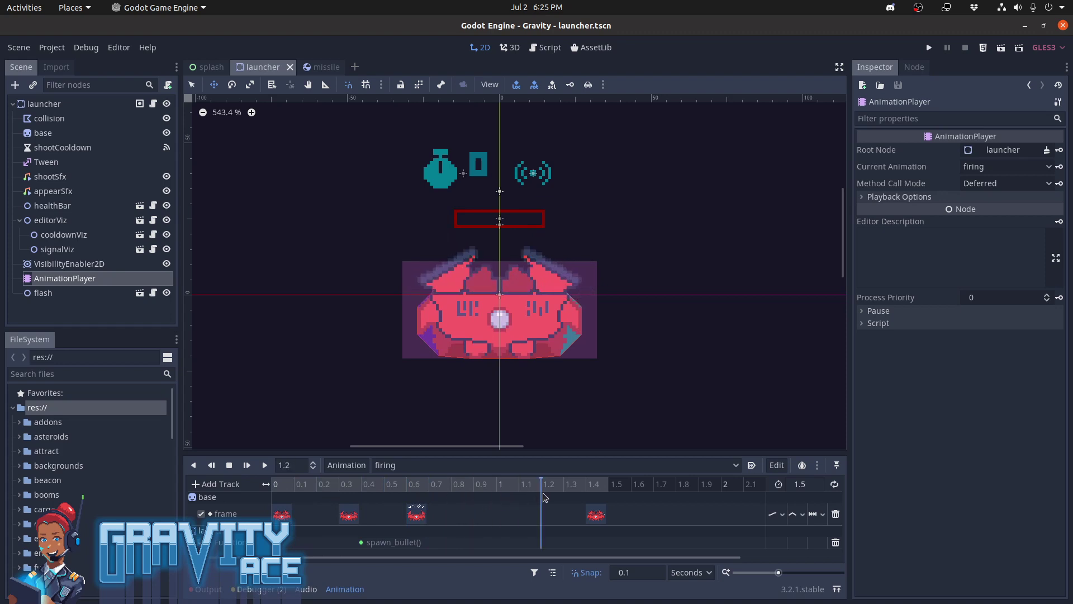
# Switch to Waveform to check the start times of Track 1's two concrete impact clips, and return to Godot to scrub the firing animation to 0.5 s
pyautogui.hotkey('alt', 'Tab')
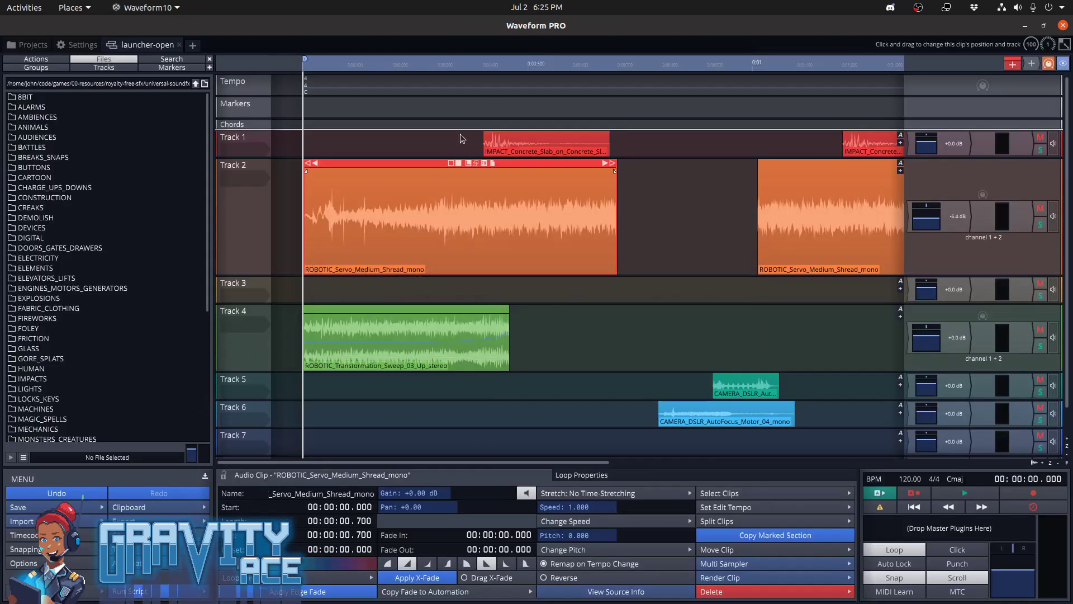
pyautogui.click(506, 144)
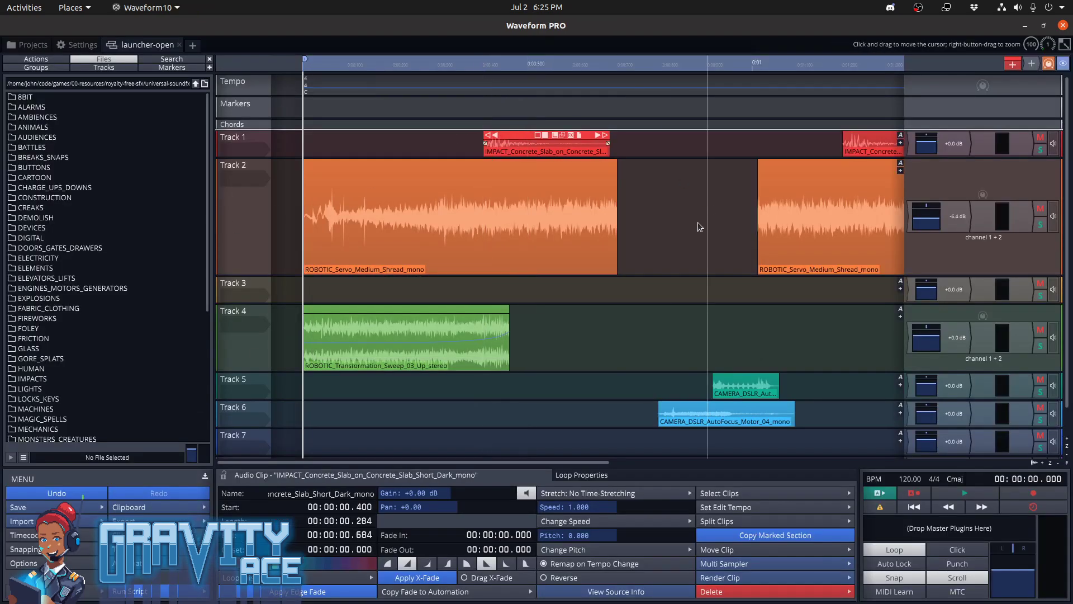
pyautogui.click(870, 140)
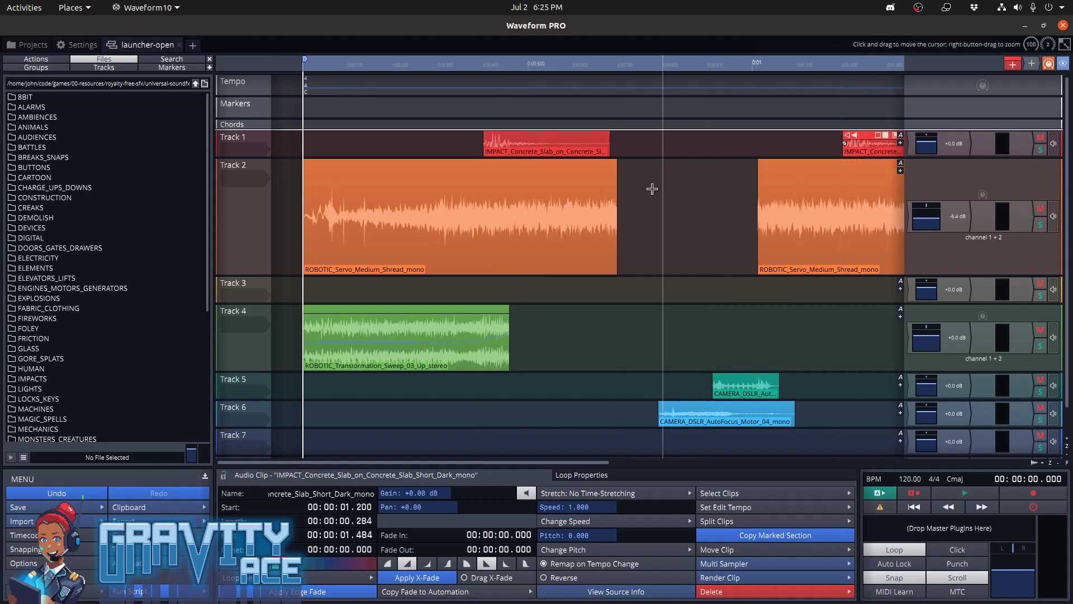
pyautogui.hotkey('alt', 'Tab')
pyautogui.moveTo(508, 486); pyautogui.dragTo(384, 494)
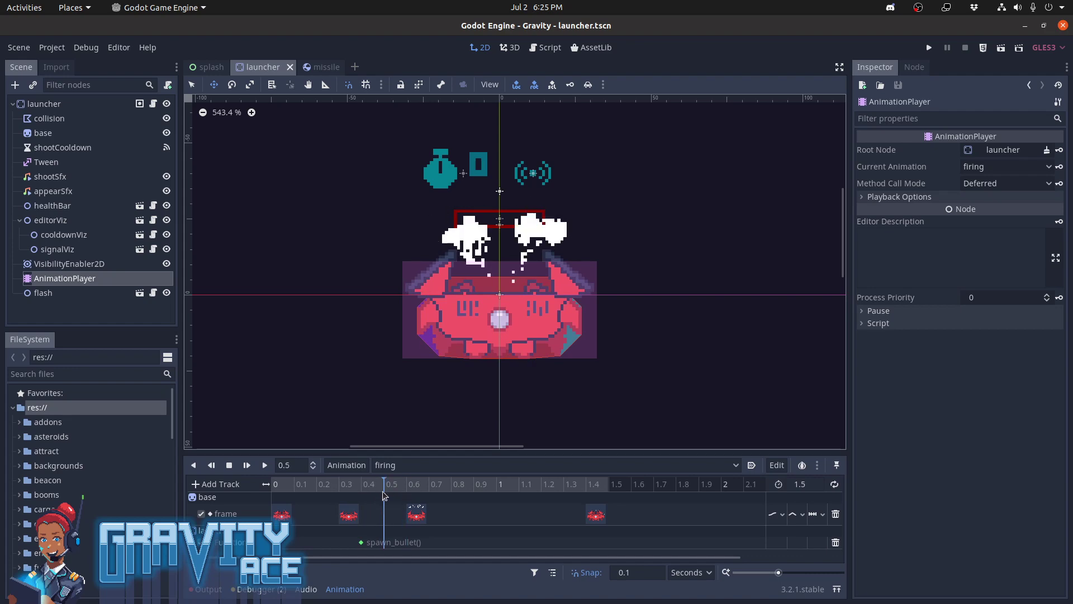
# Switch to Waveform, open the MACHINES/Factory sound folder and preview the Factory_Machine_Heavy_Slow loop and MACHINE_Press_Machine_Crunch_mono.wav
pyautogui.hotkey('alt', 'Tab')
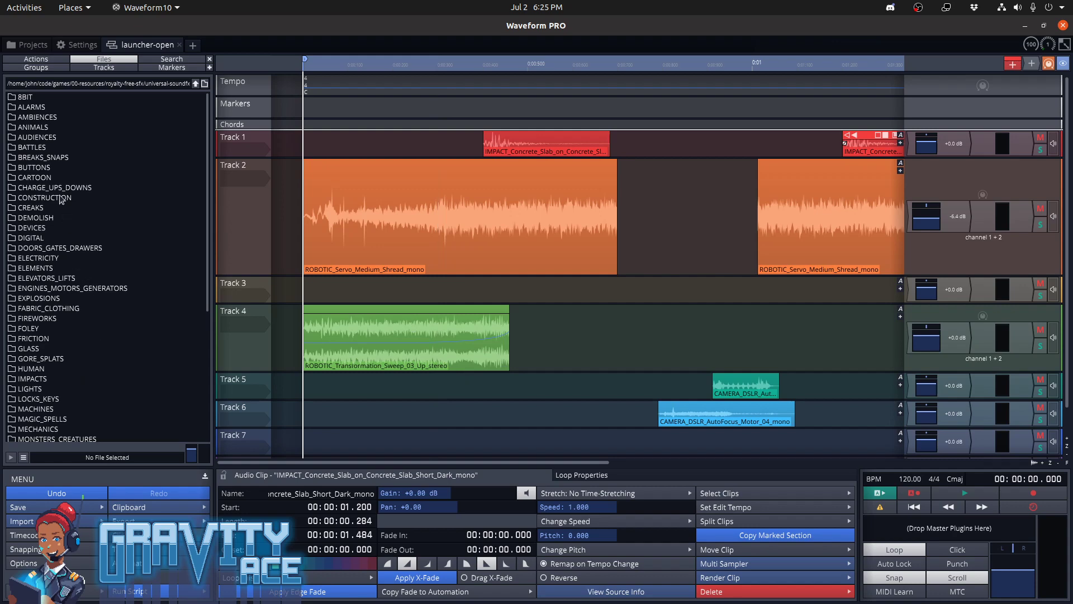
pyautogui.scroll(-4, 65, 310)
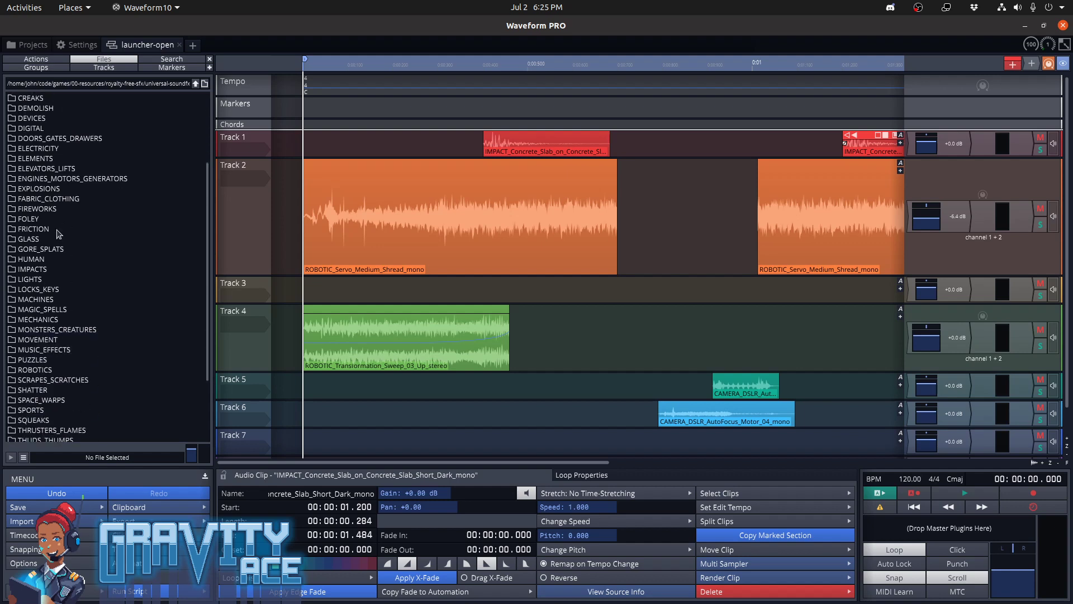
pyautogui.doubleClick(64, 302)
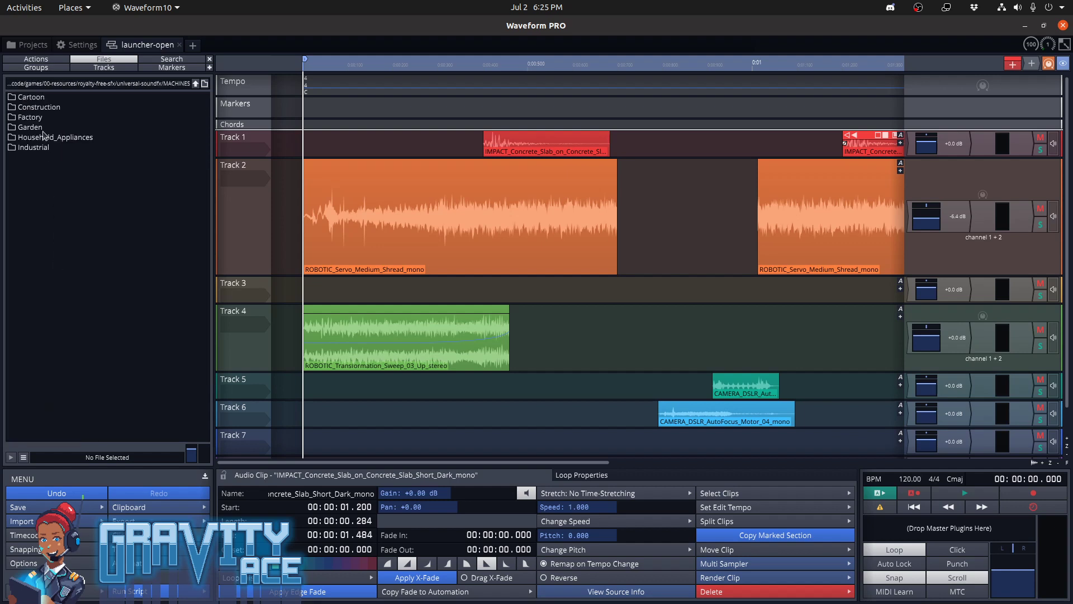
pyautogui.doubleClick(39, 118)
pyautogui.click(56, 107)
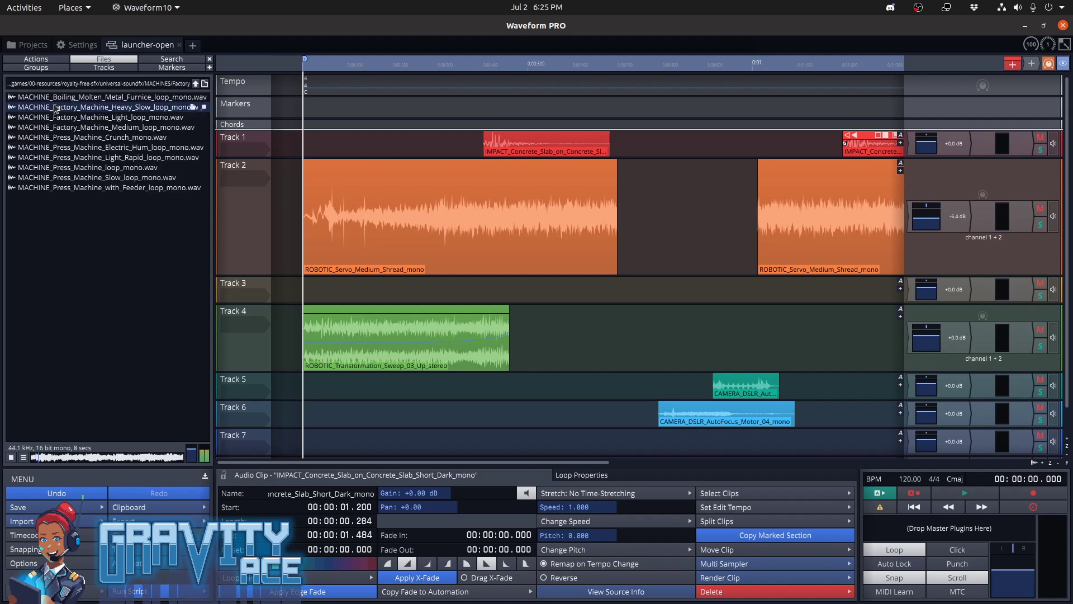
pyautogui.click(54, 136)
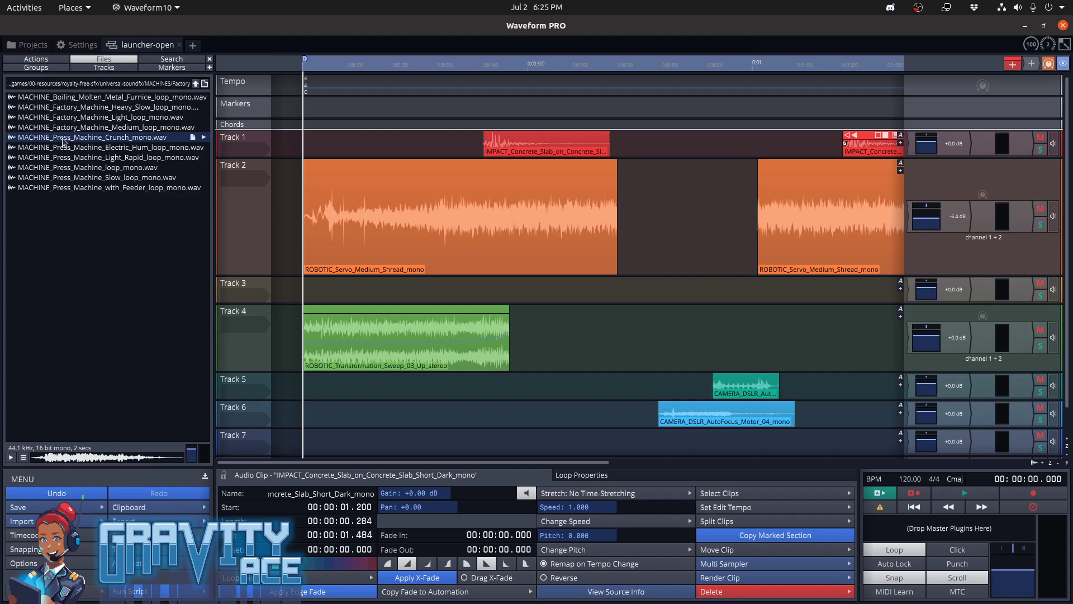
pyautogui.click(203, 138)
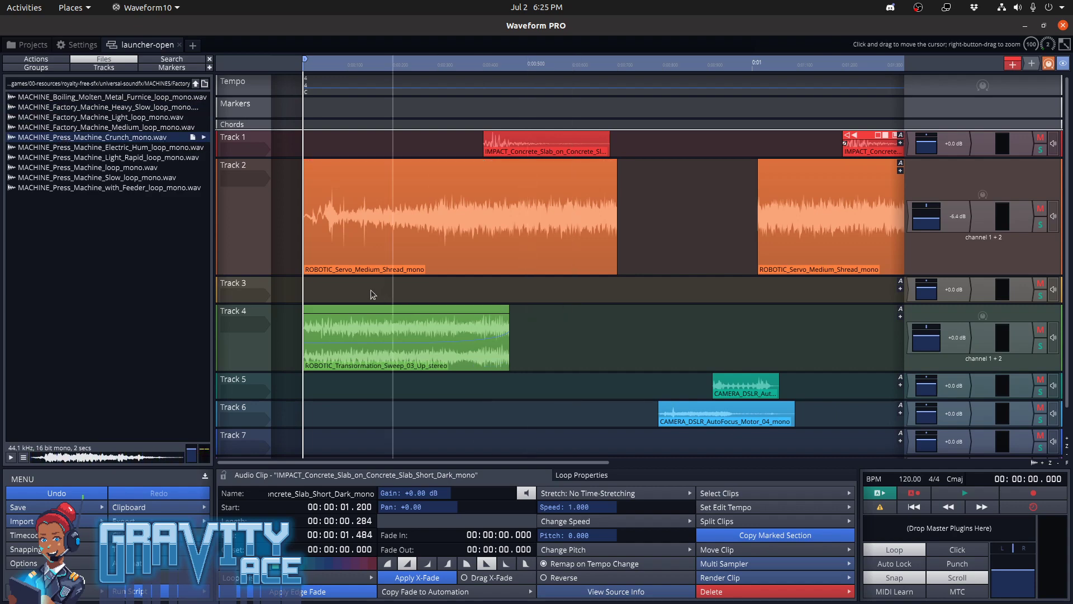
# Play back the existing launcher-open mix and stop it again
pyautogui.scroll(-3, 688, 193)
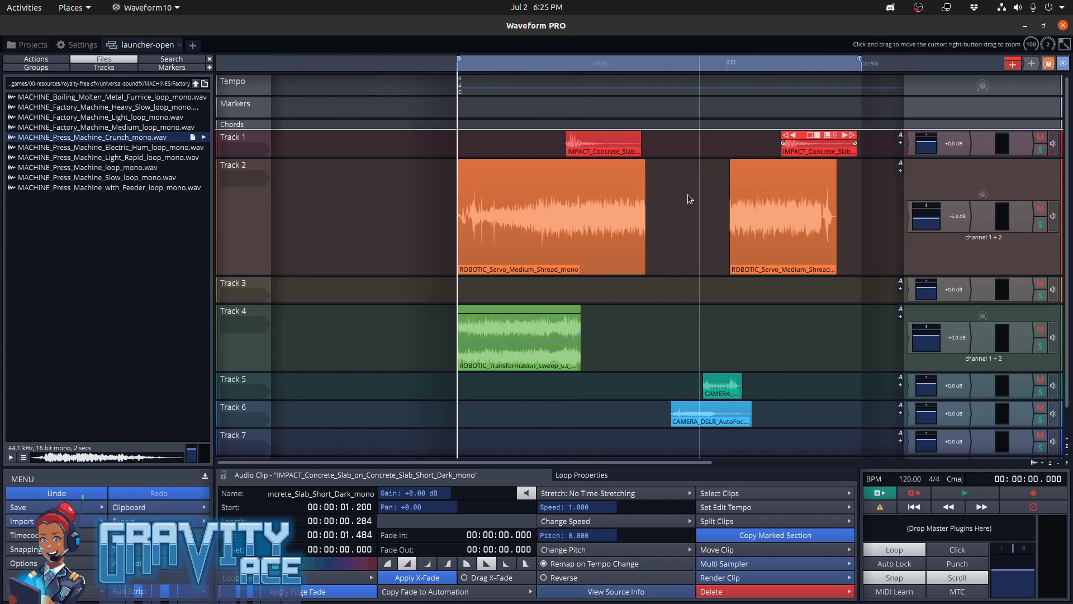
pyautogui.moveTo(685, 198); pyautogui.dragTo(616, 201, button='middle')
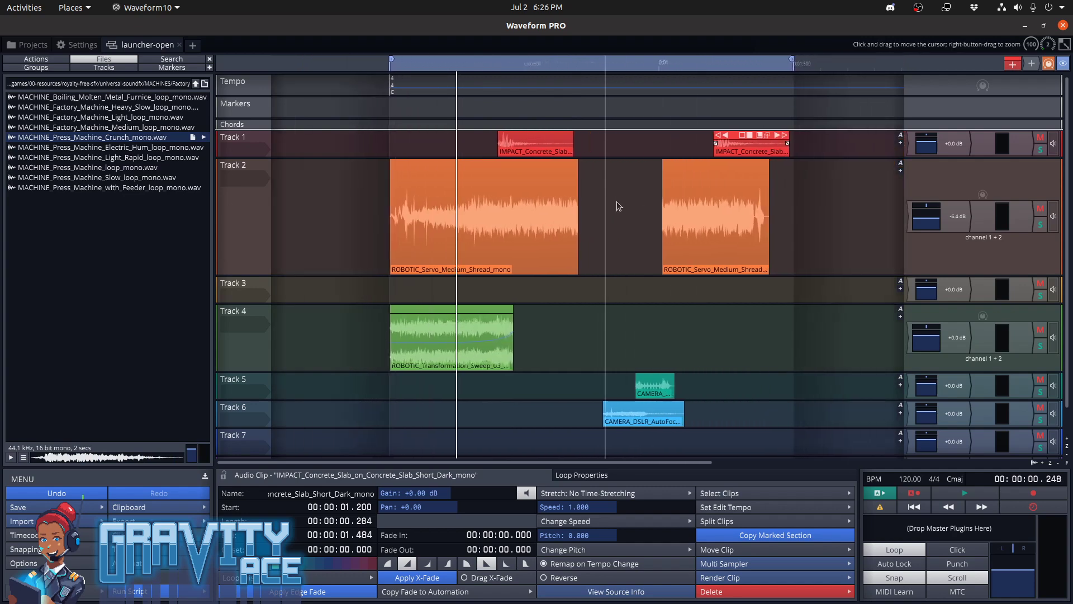
pyautogui.scroll(1, 616, 201)
pyautogui.press('space')
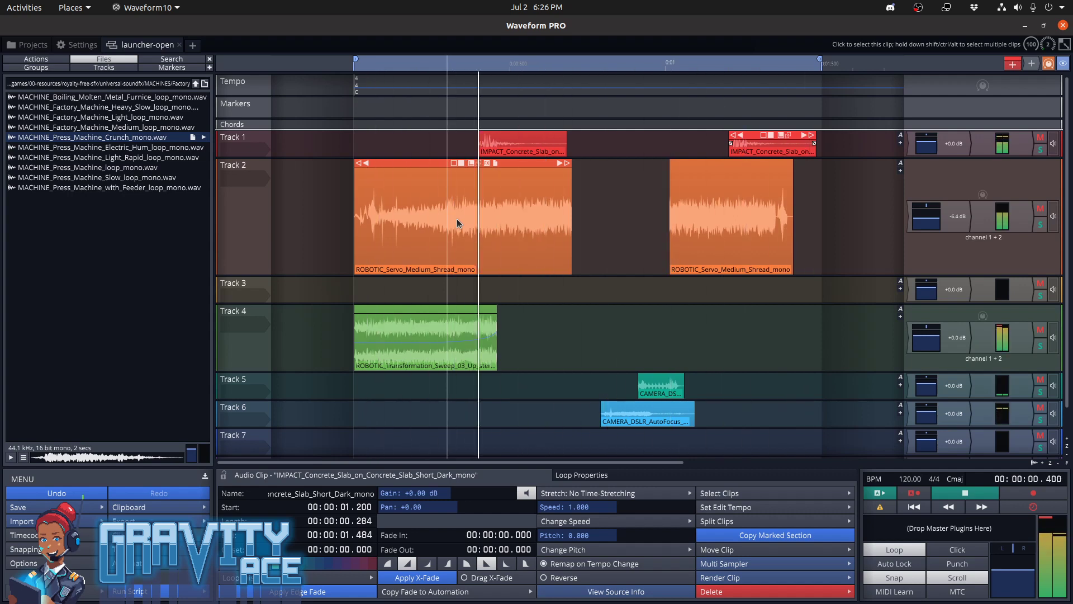
pyautogui.press('space')
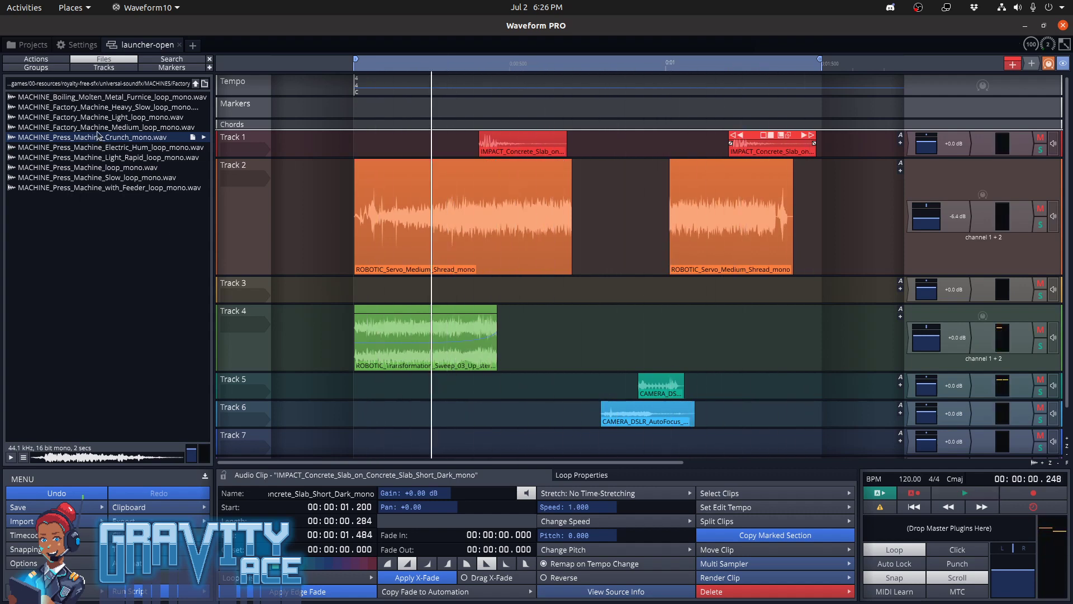
# Place MACHINE_Press_Machine_Crunch_mono.wav at the start of Track 7 and listen to it with the full mix
pyautogui.moveTo(106, 140); pyautogui.dragTo(353, 444)
pyautogui.press('space')
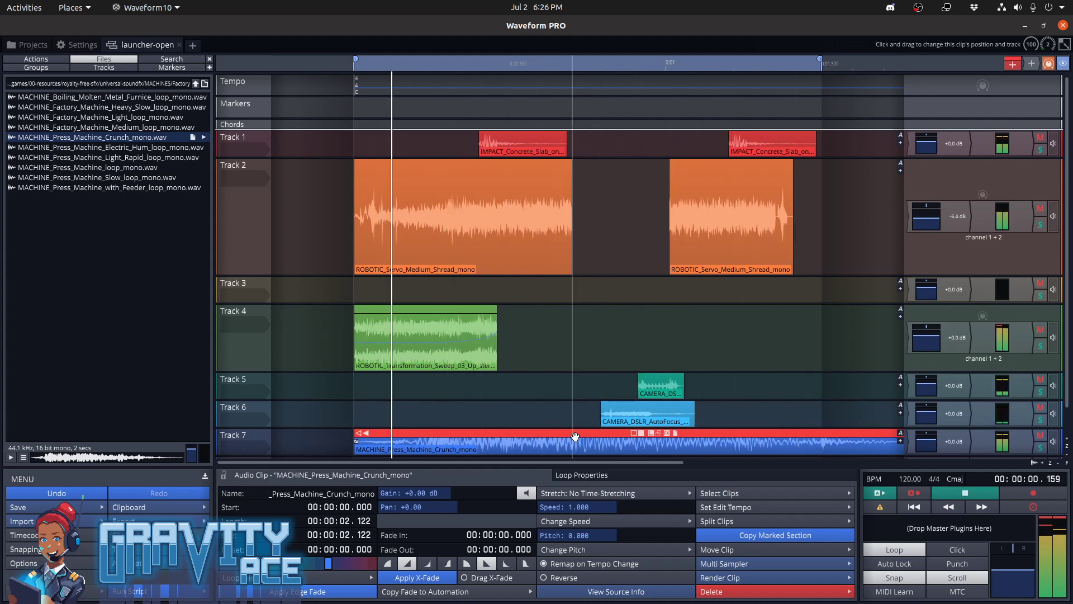
pyautogui.press('space')
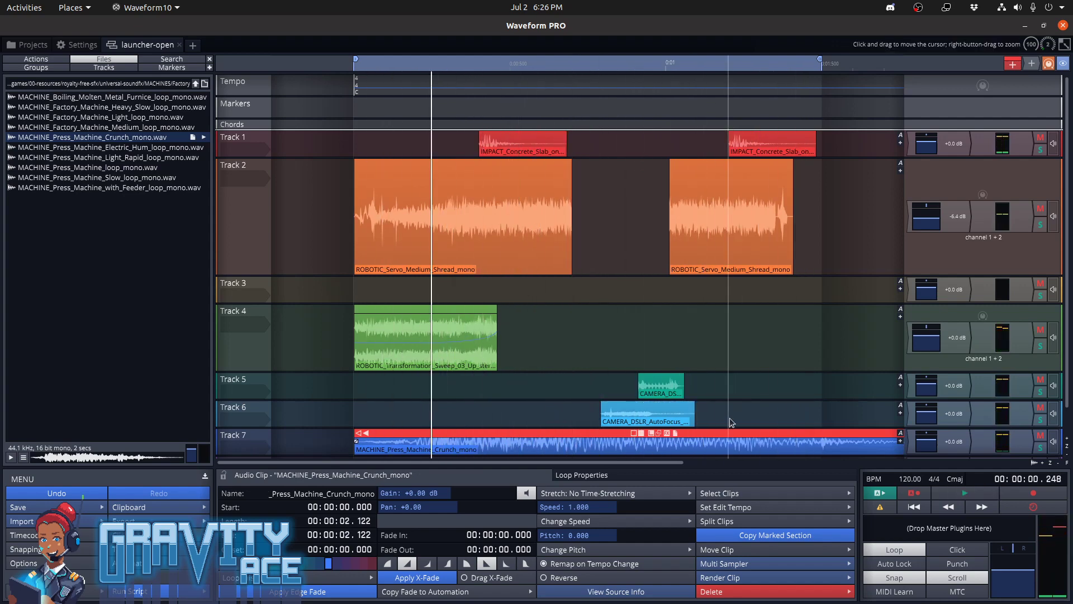
pyautogui.keyDown('ctrl'); pyautogui.scroll(-1, 729, 423); pyautogui.keyUp('ctrl')
pyautogui.keyDown('ctrl'); pyautogui.scroll(-3, 733, 399); pyautogui.keyUp('ctrl')
pyautogui.keyDown('ctrl'); pyautogui.scroll(2, 732, 399); pyautogui.keyUp('ctrl')
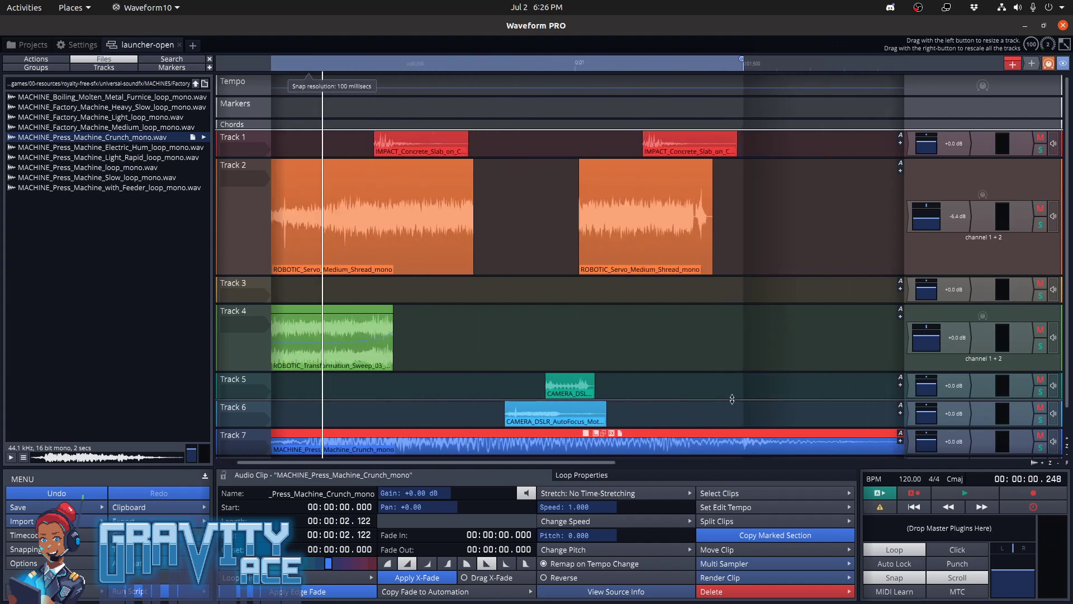
pyautogui.moveTo(691, 412); pyautogui.dragTo(769, 412, button='middle')
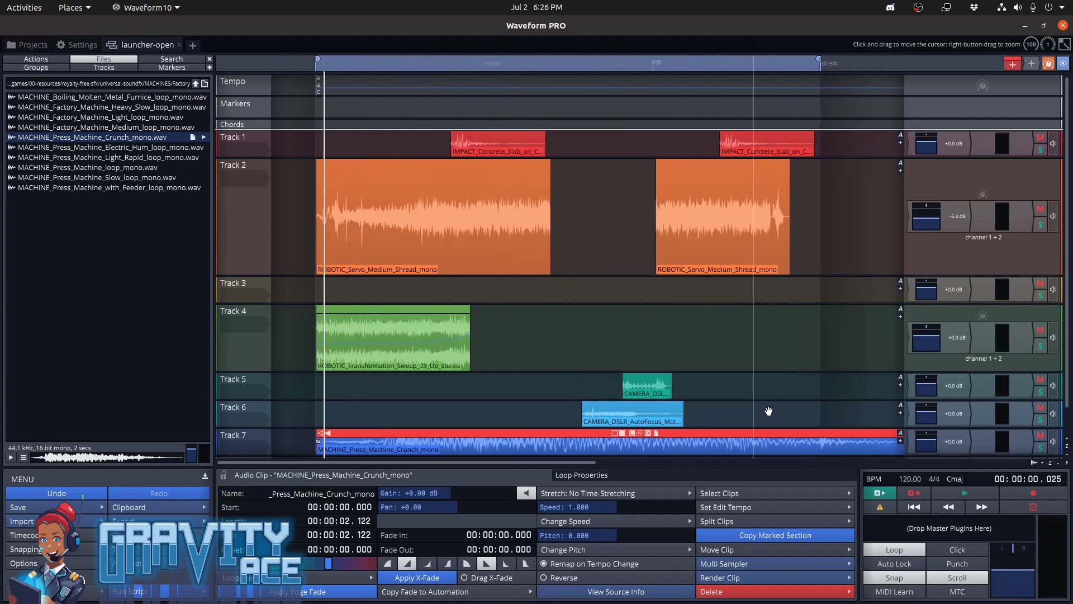
pyautogui.press('space')
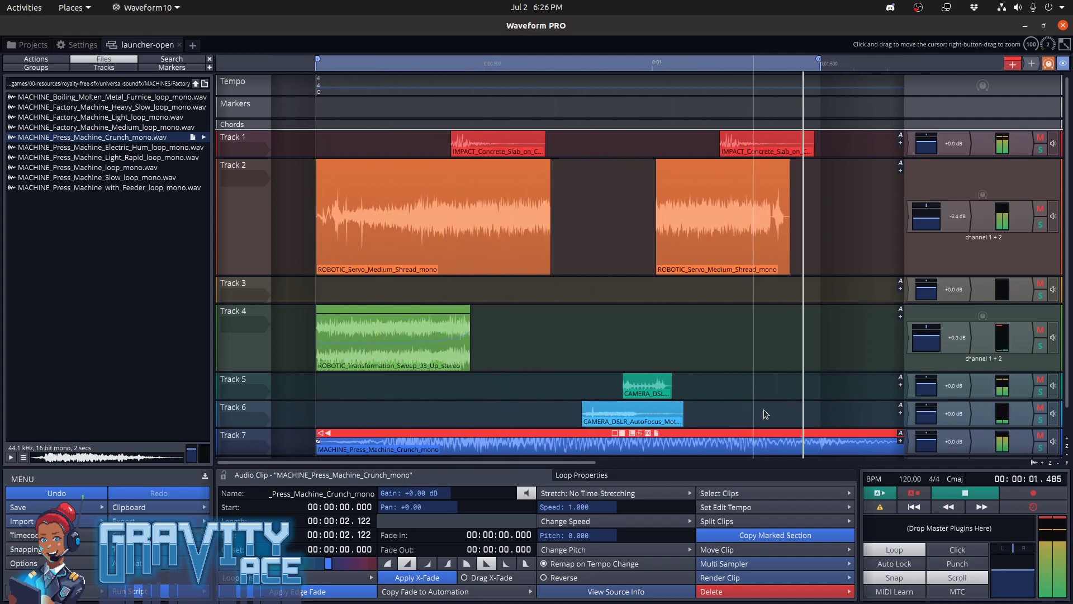
pyautogui.press('space')
# Preview other Factory sounds: the press machine with feeder, slow, light rapid and crunch, and the heavy slow and light factory machine loops
pyautogui.click(103, 188)
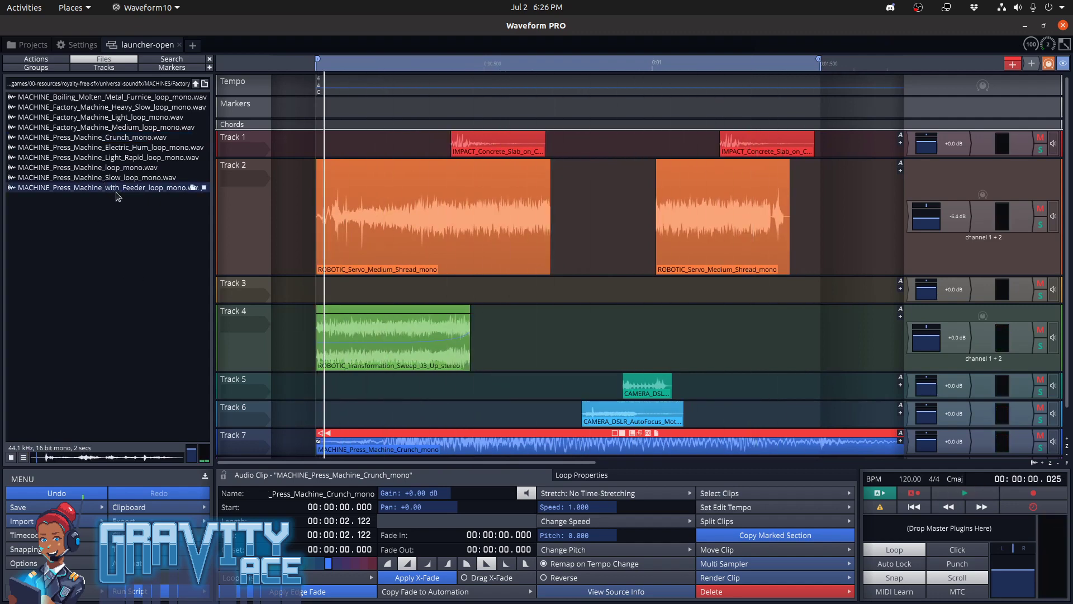
pyautogui.click(119, 177)
pyautogui.click(121, 157)
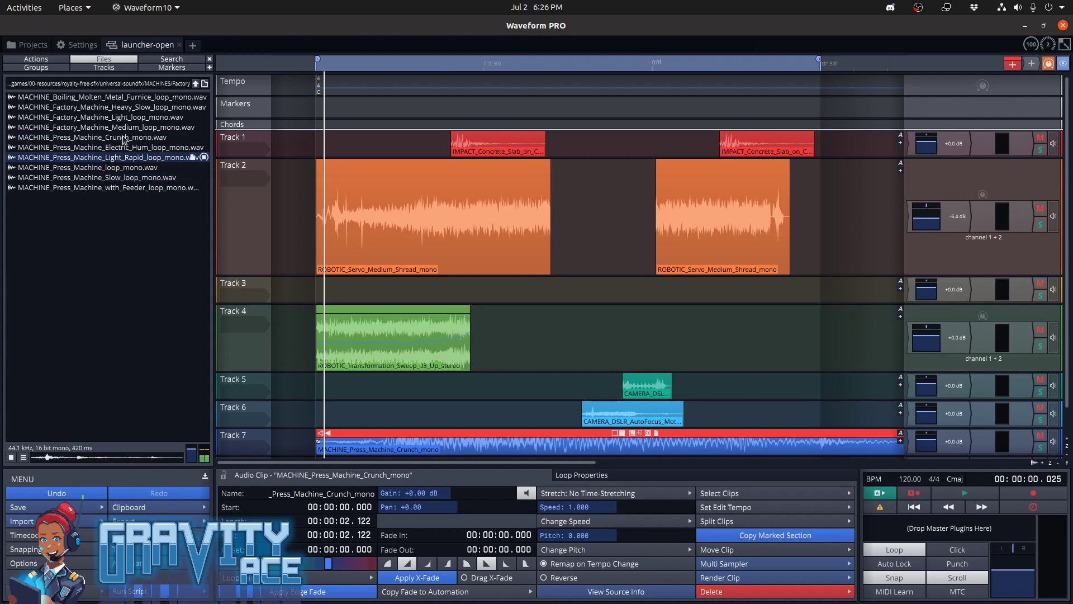
pyautogui.click(125, 137)
pyautogui.click(140, 108)
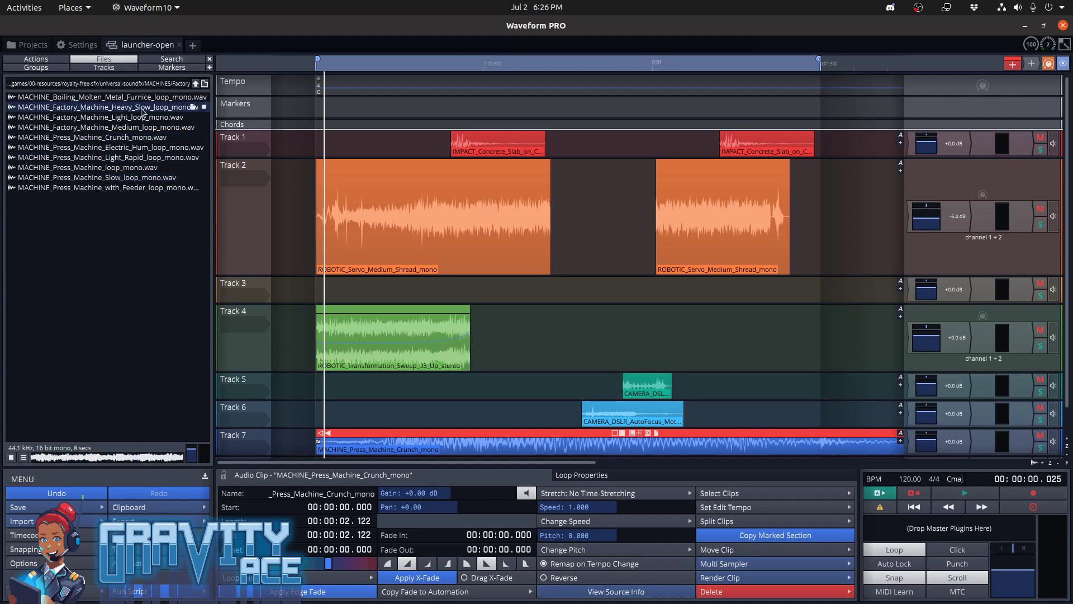
pyautogui.press('Down')
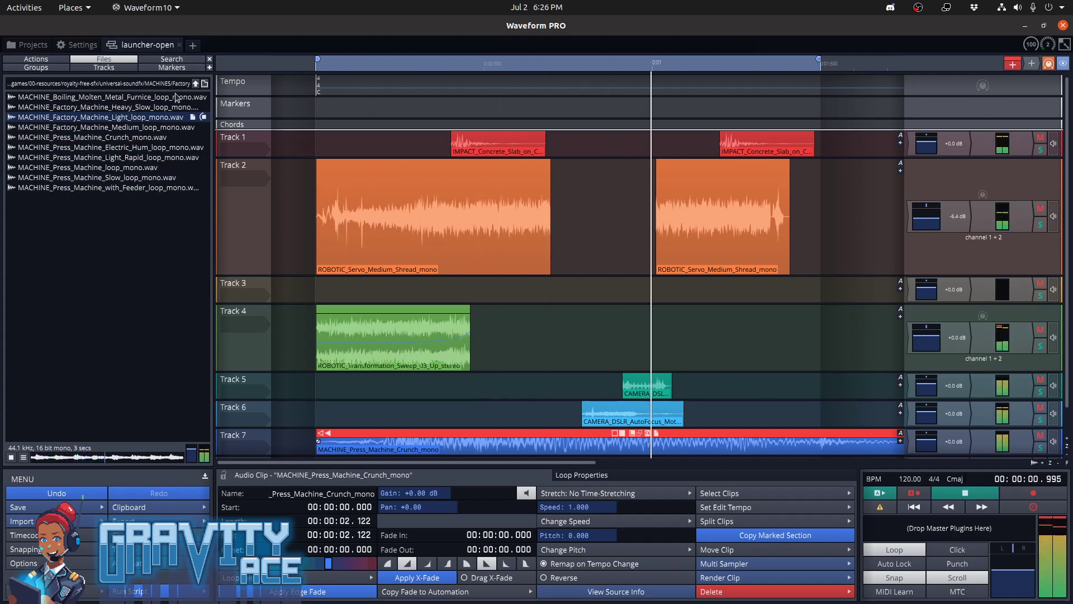
# Open the library's MECHANICS folder and preview the Metal_Mechanism sounds 04, 14, 18, 20 and 22
pyautogui.click(196, 84)
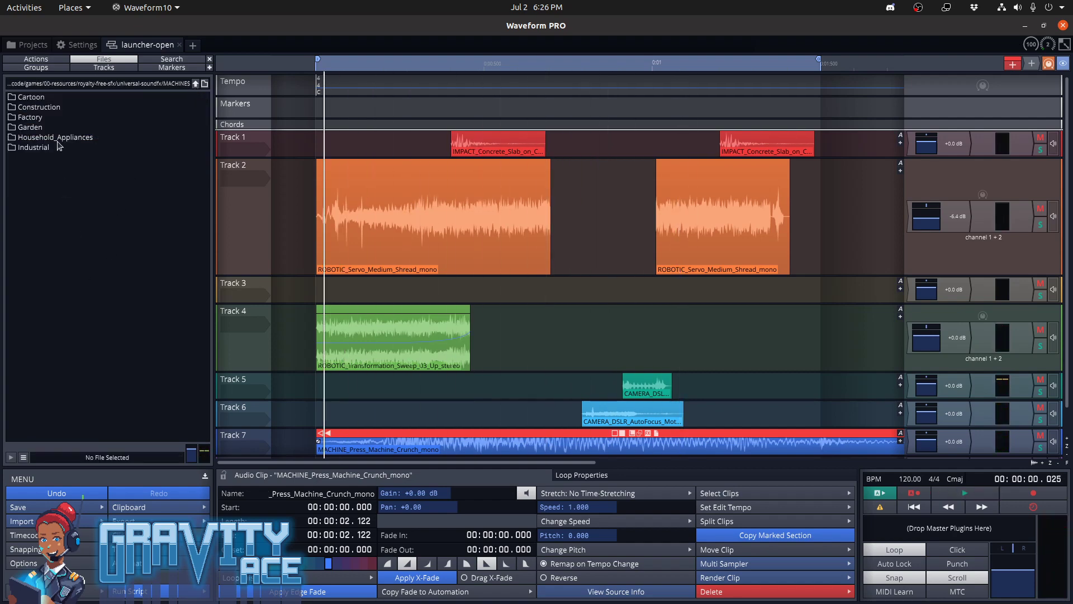
pyautogui.click(196, 84)
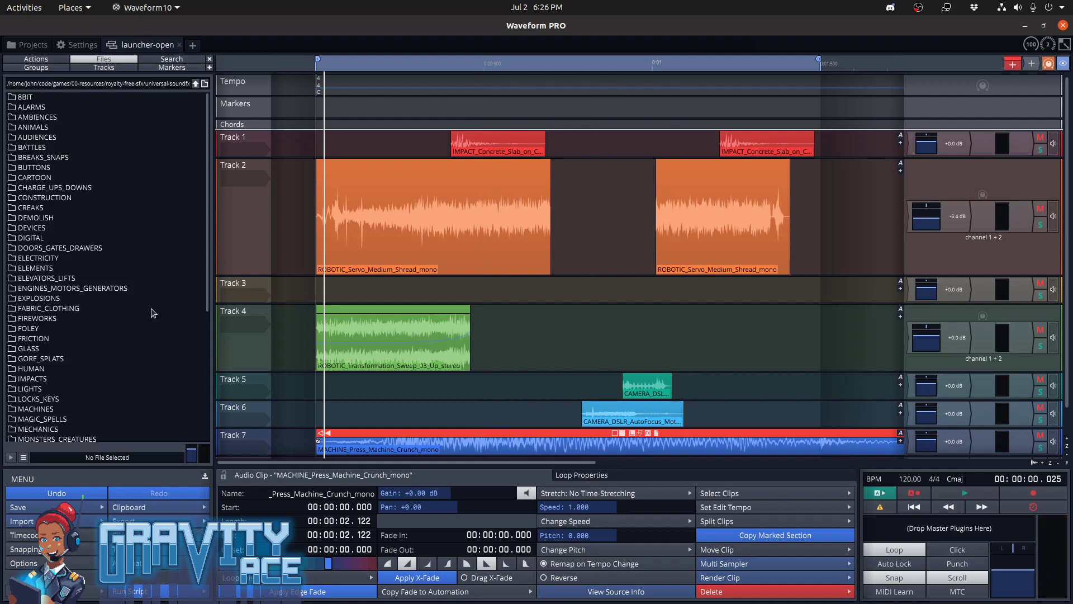
pyautogui.scroll(-2, 153, 313)
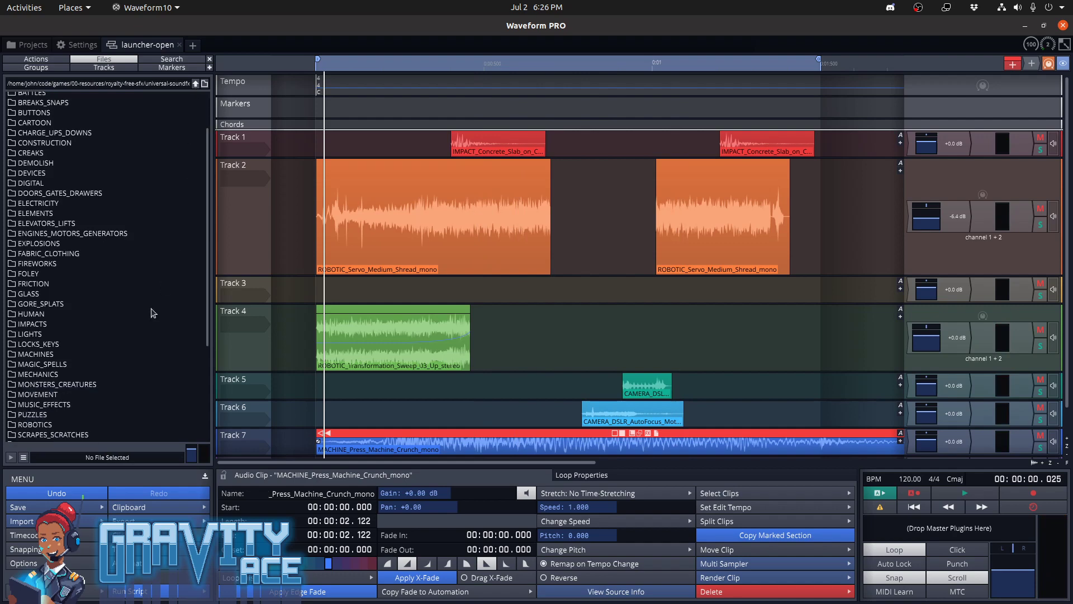
pyautogui.doubleClick(75, 374)
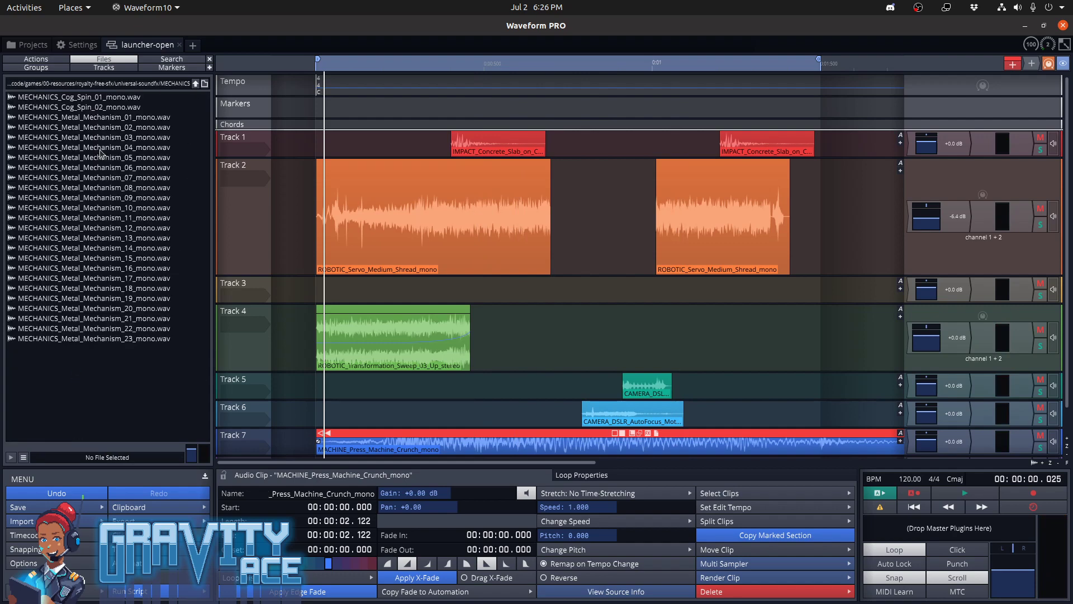
pyautogui.click(101, 149)
pyautogui.click(107, 249)
pyautogui.click(106, 288)
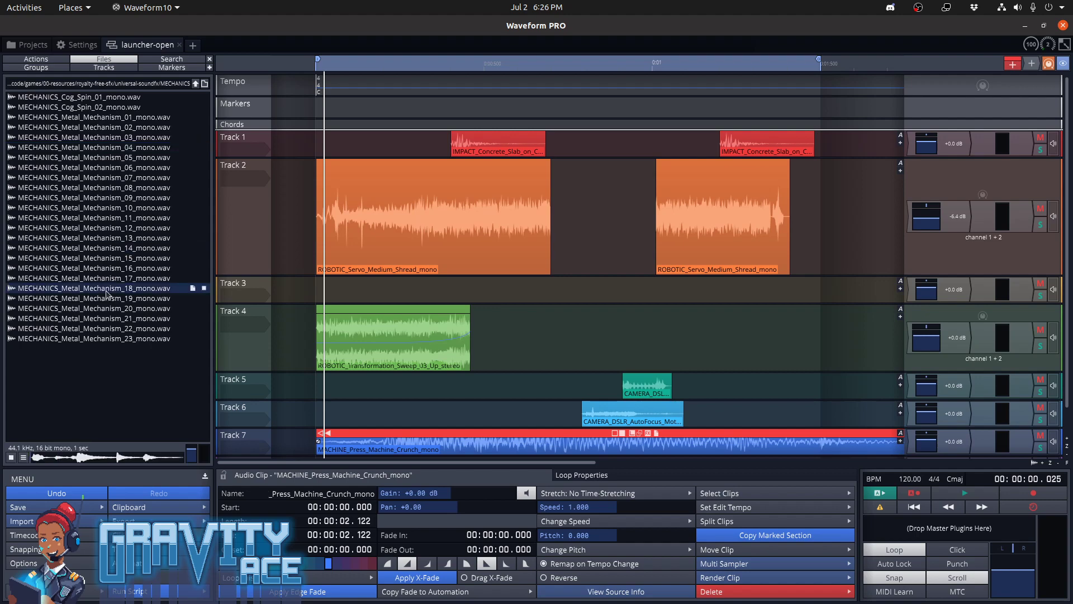
pyautogui.click(109, 310)
pyautogui.click(109, 328)
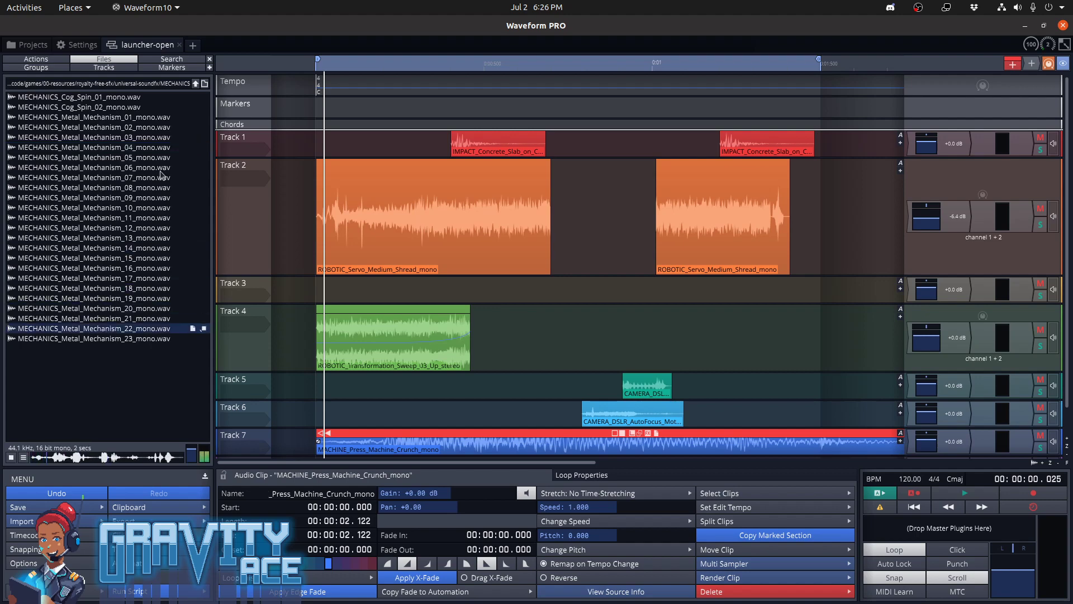
# Leave the MECHANICS folder and open the Air subfolder of the library's WHOOSHES folder
pyautogui.click(196, 85)
pyautogui.scroll(-2, 106, 263)
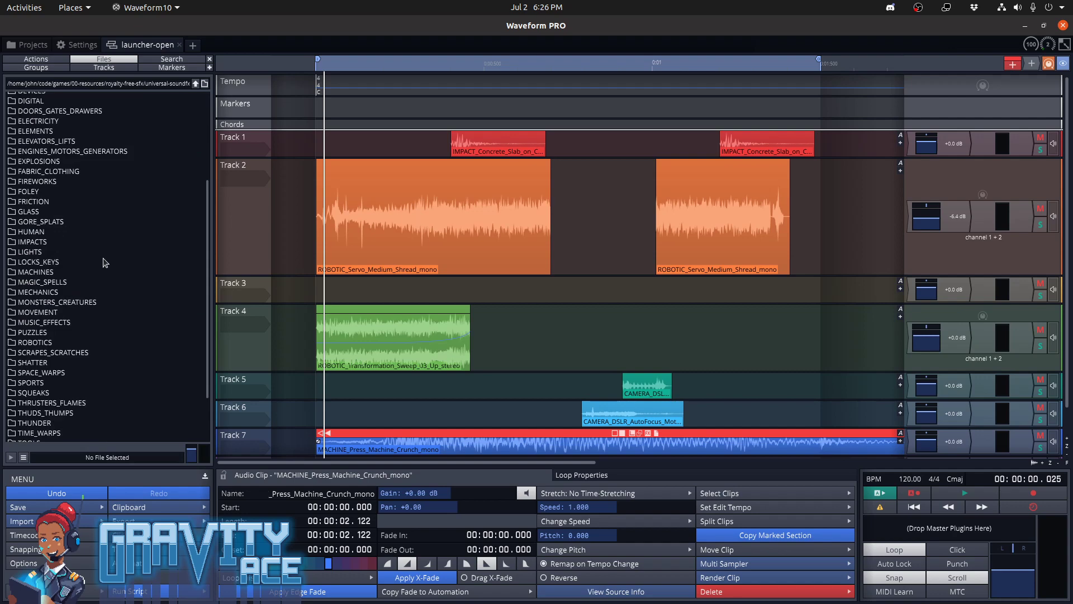
pyautogui.scroll(-2, 73, 307)
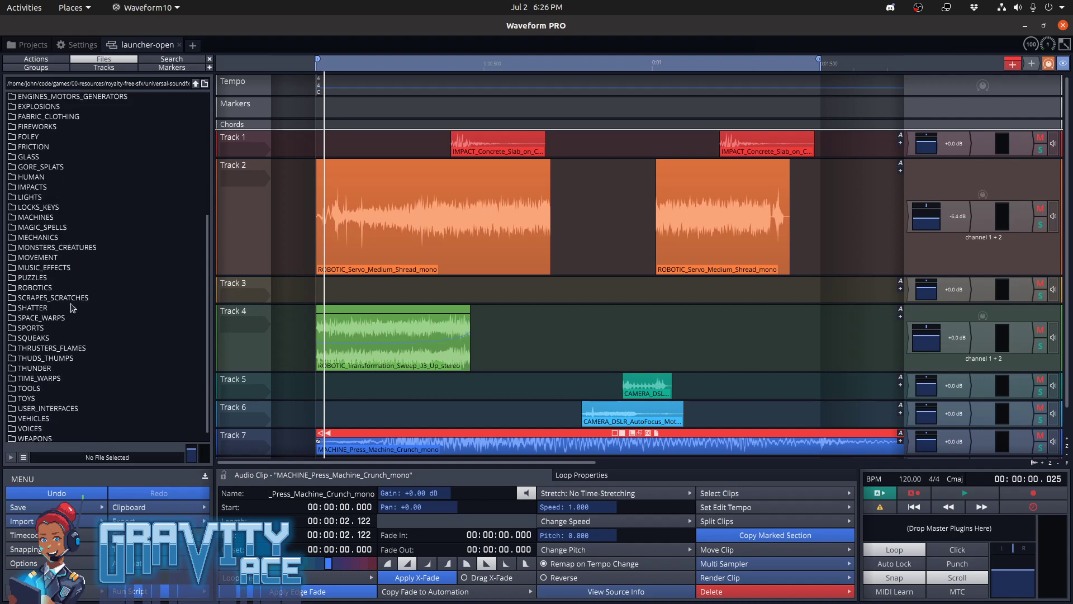
pyautogui.scroll(-1, 73, 308)
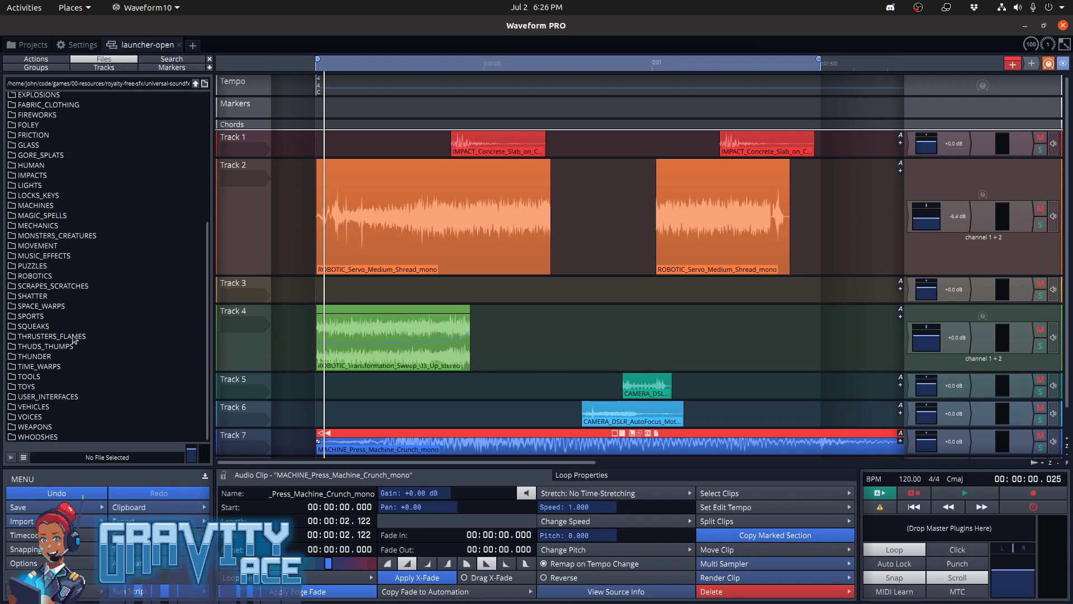
pyautogui.doubleClick(65, 438)
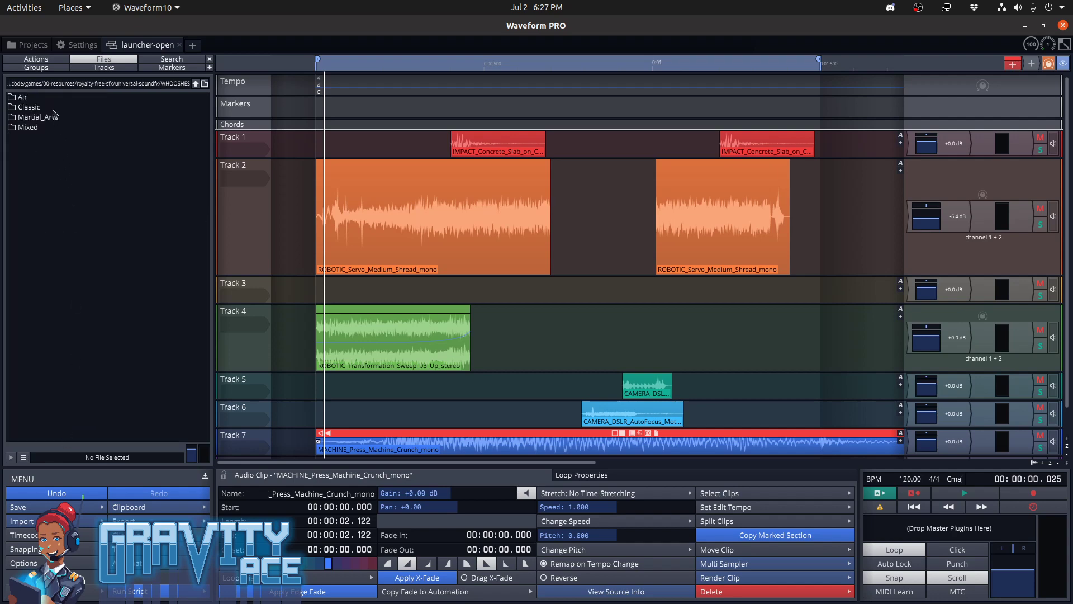
pyautogui.click(47, 98)
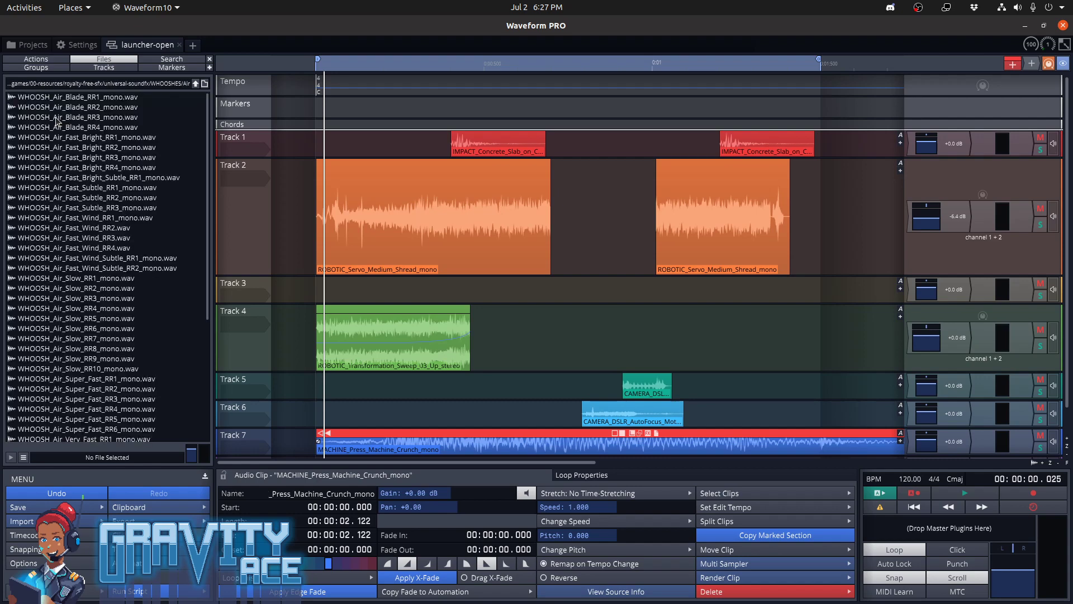
# Preview the Air whooshes, sampling Blade, Fast Wind, Fast Bright, Slow and Super Fast variants, and return to the universal-soundfx folder
pyautogui.click(56, 117)
pyautogui.click(80, 256)
pyautogui.click(92, 360)
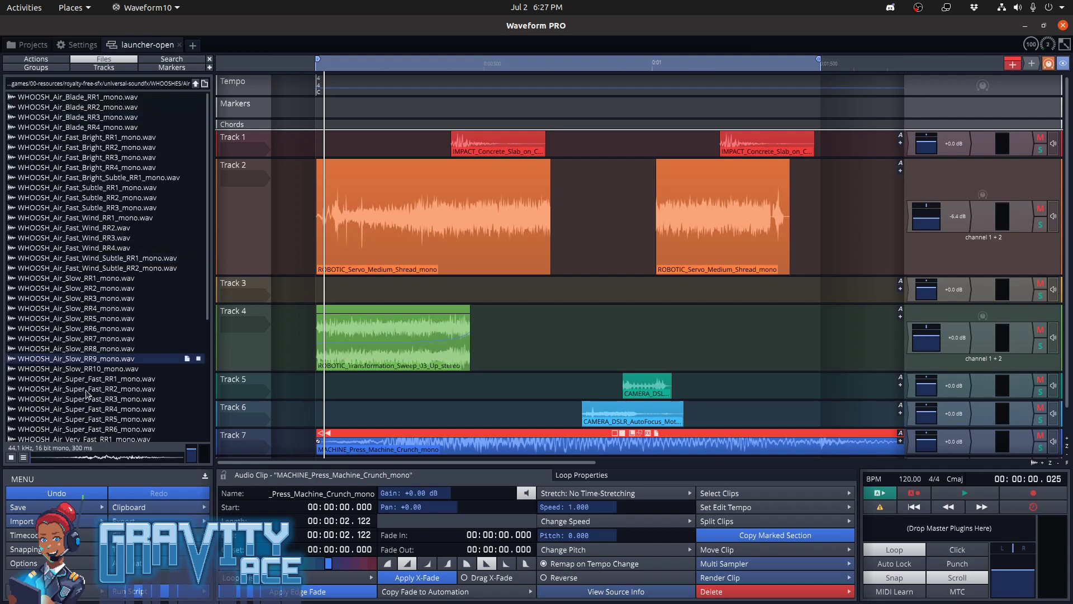
pyautogui.click(88, 389)
pyautogui.click(92, 409)
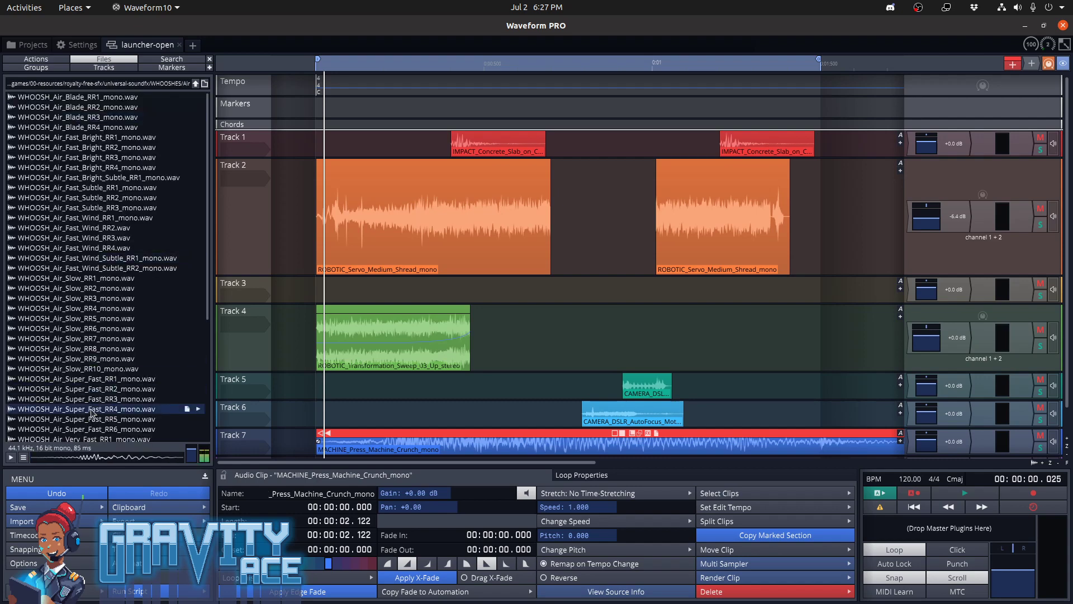
pyautogui.click(65, 348)
pyautogui.click(78, 248)
pyautogui.click(80, 168)
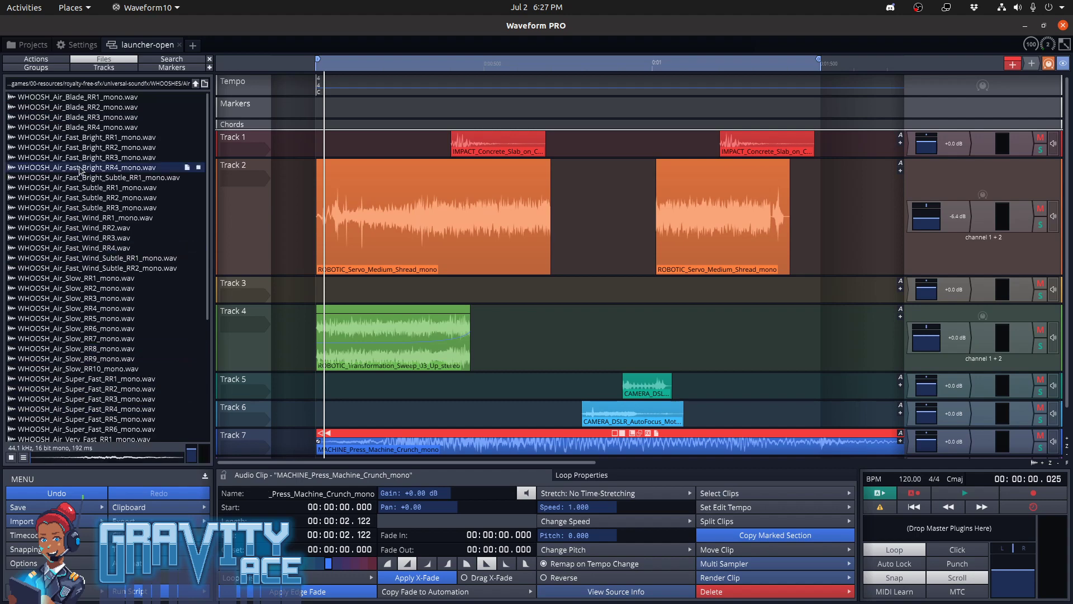
pyautogui.click(84, 128)
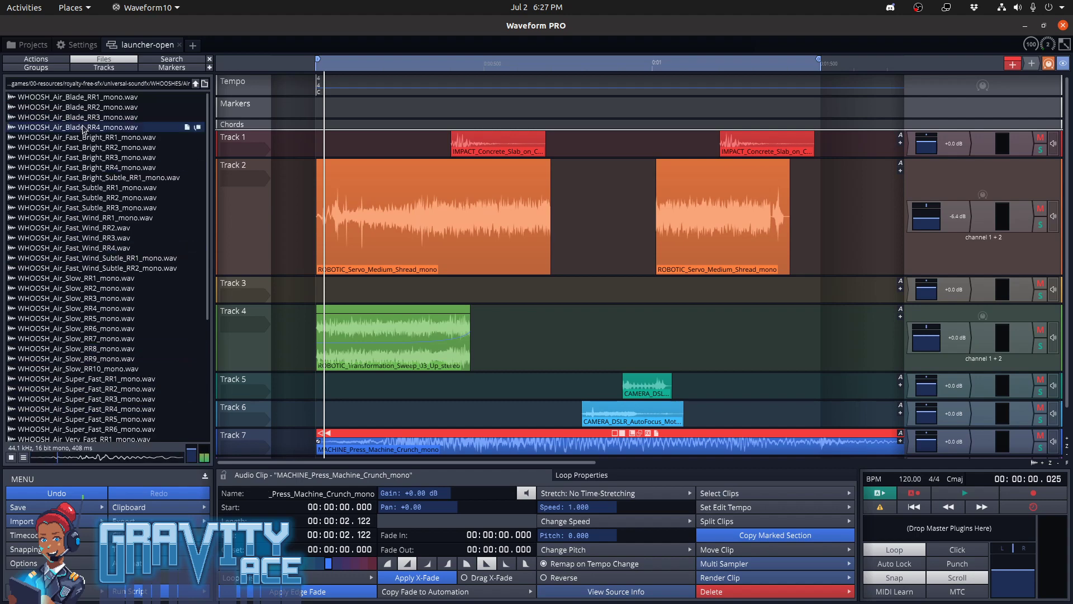
pyautogui.click(195, 84)
pyautogui.click(195, 84)
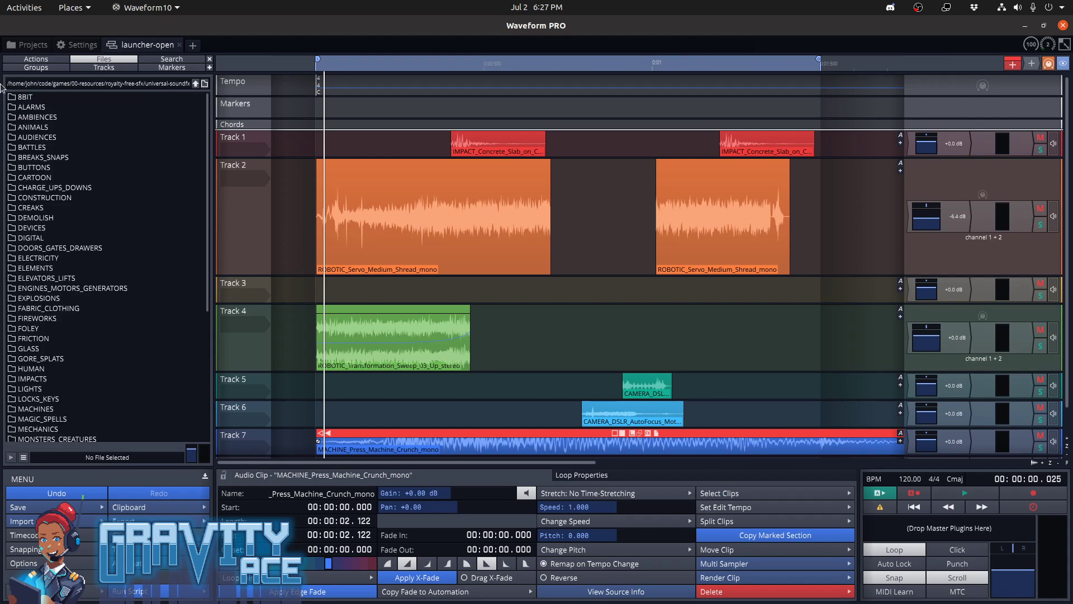
# Switch to the file manager and open the code/games/00-resources/royalty-free-sfx folder
pyautogui.click(24, 29)
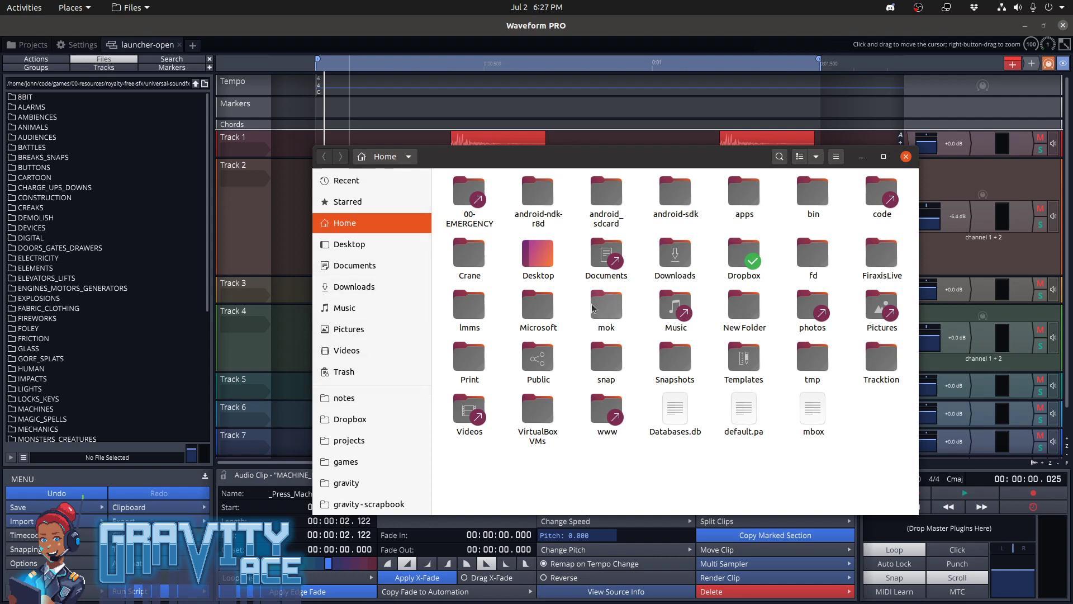
pyautogui.doubleClick(870, 194)
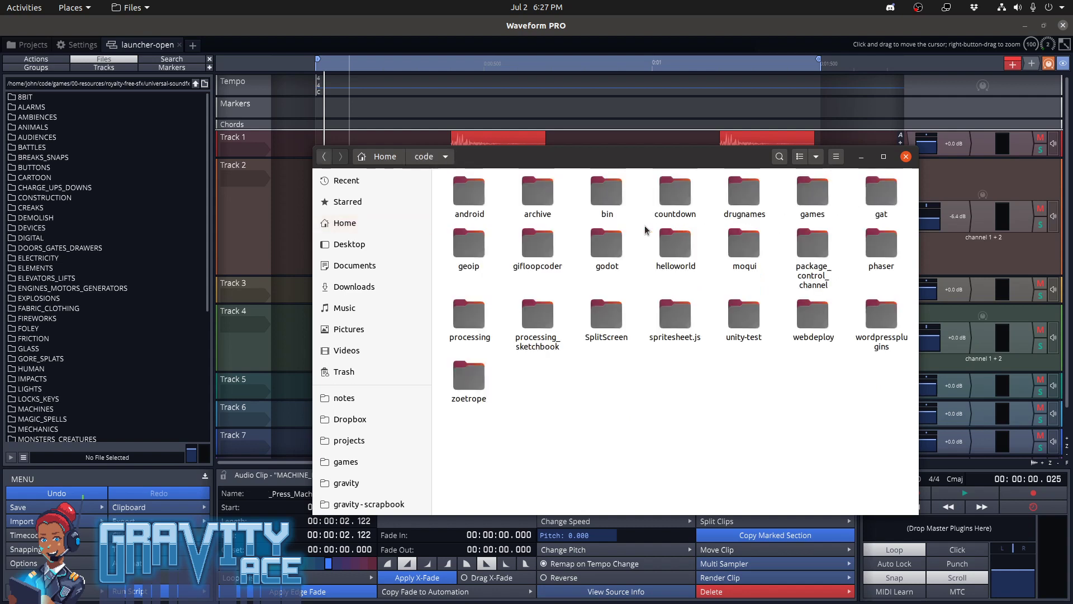
pyautogui.doubleClick(816, 195)
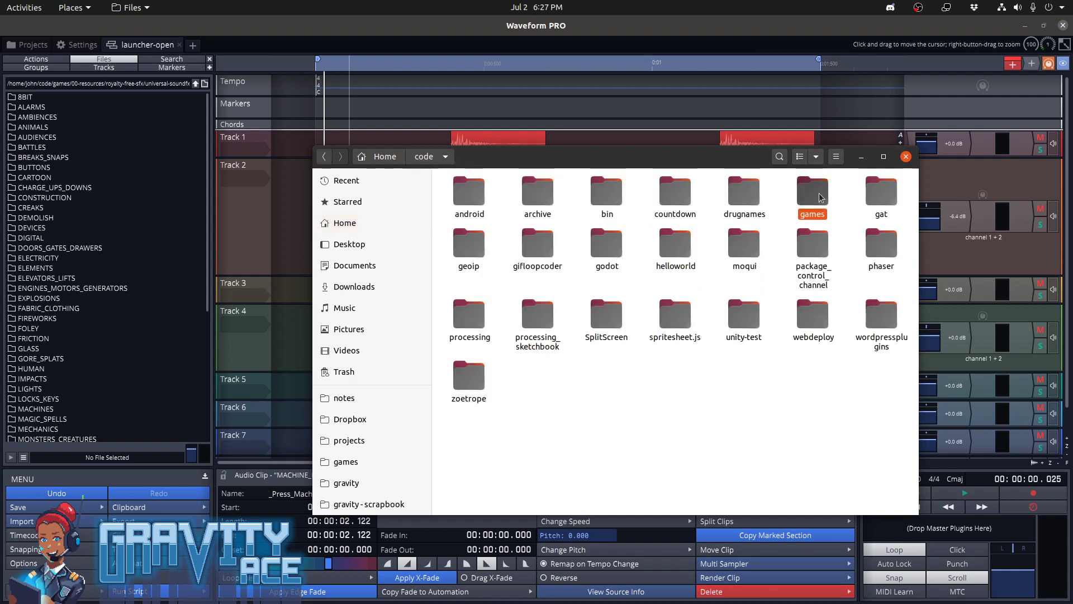
pyautogui.doubleClick(469, 191)
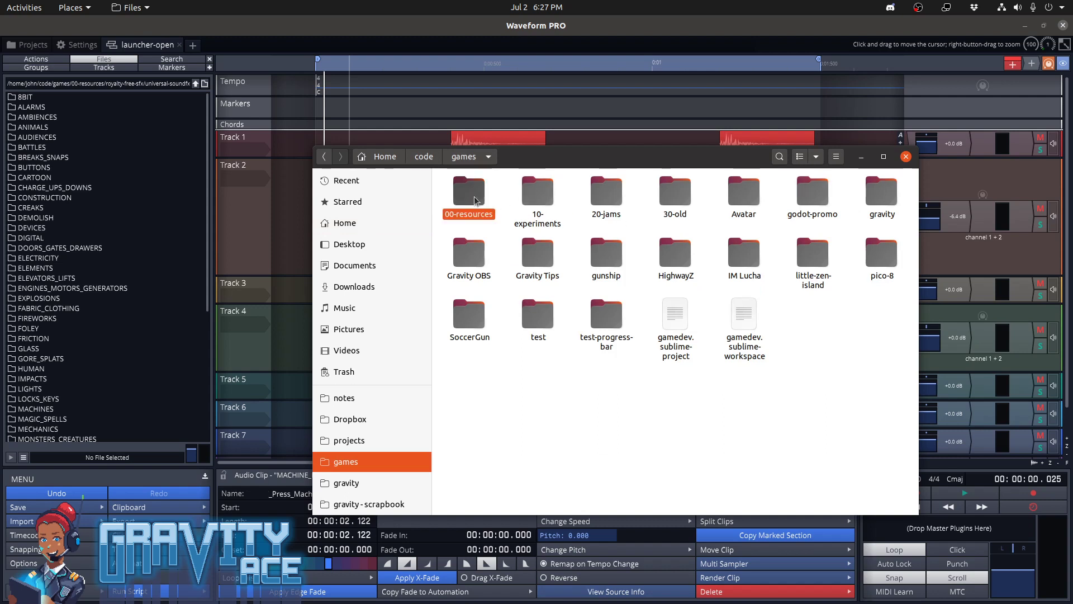
pyautogui.doubleClick(665, 198)
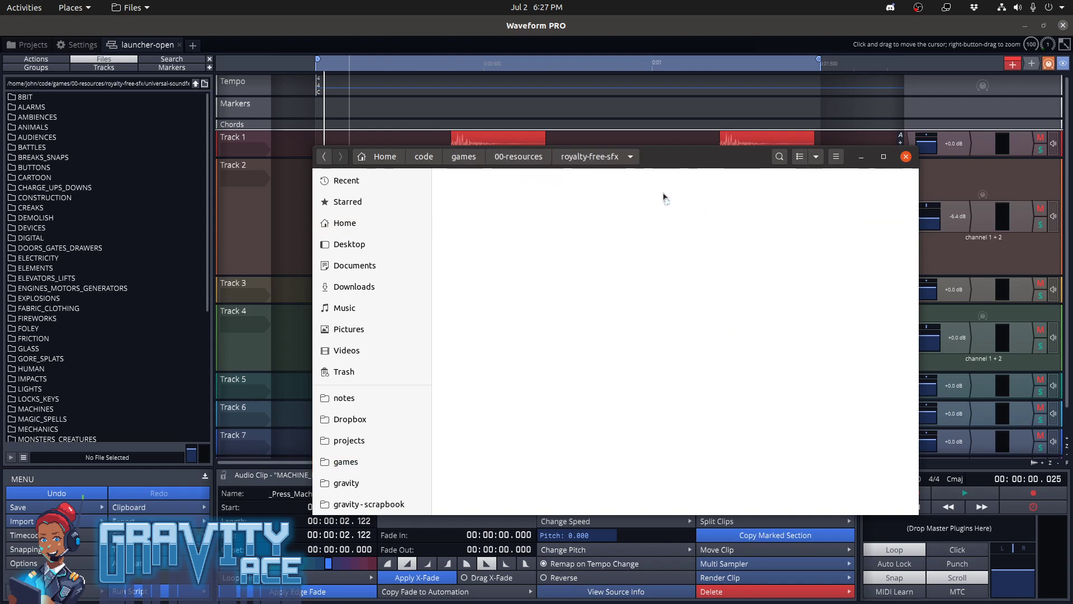
# Search the royalty-free-sfx folder for "steam" and open the Airborne Sound - Steam Train folder
pyautogui.click(779, 157)
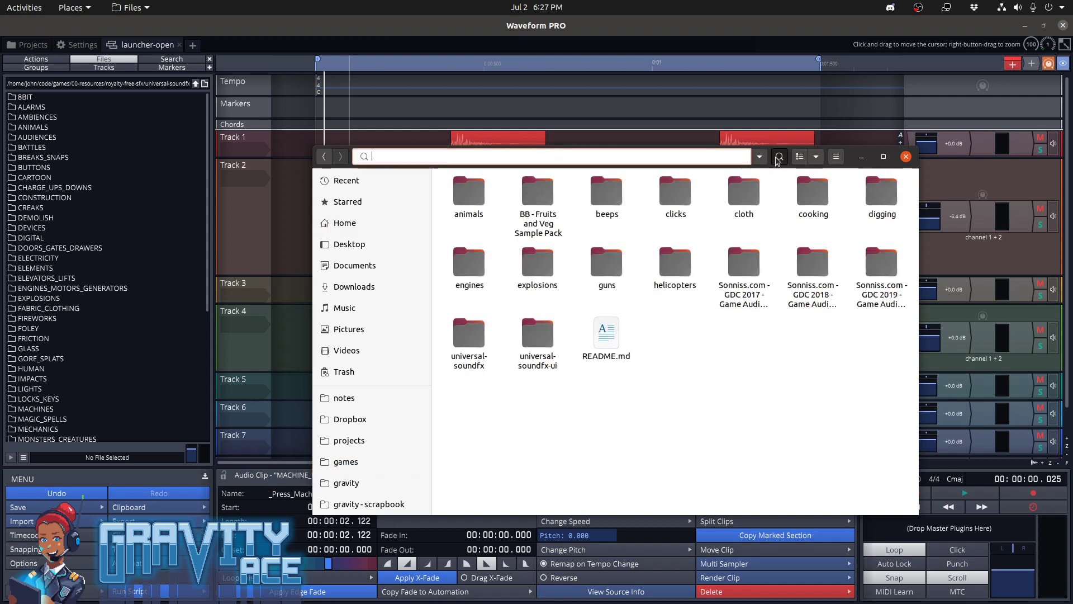
pyautogui.write('steam')
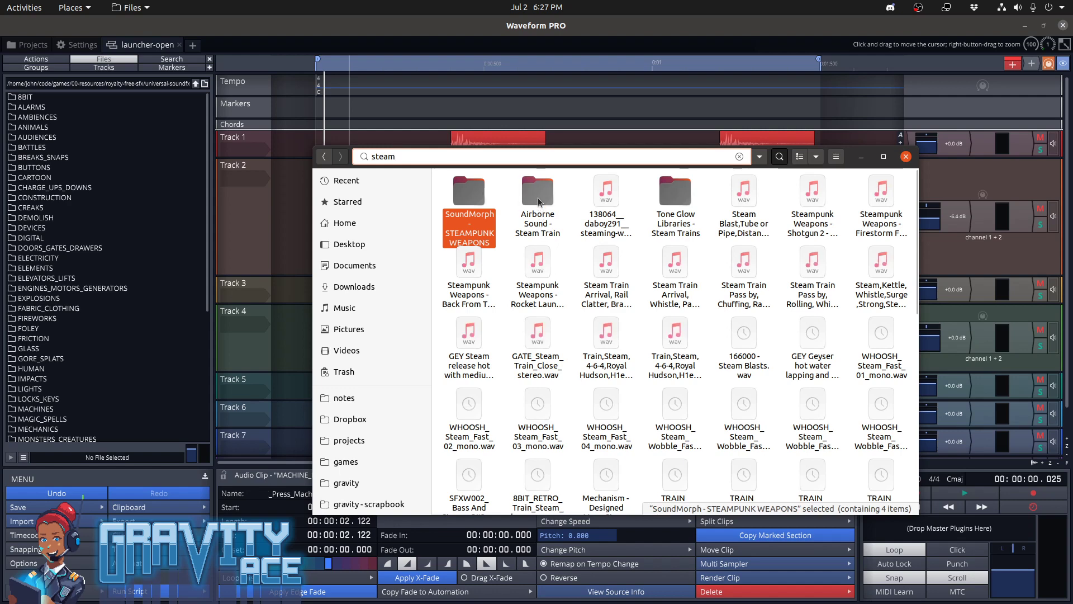
pyautogui.doubleClick(538, 193)
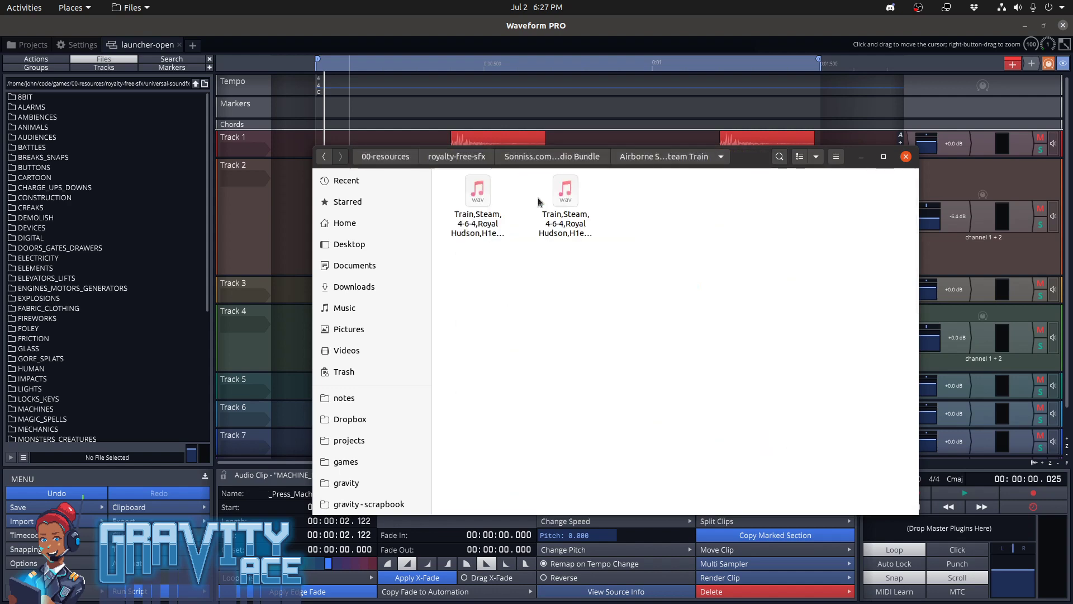
# Trace the Steam Train folder to its parent bundle and open Sonniss.com - GDC 2019 - Game Audio Bundle in Waveform's file browser
pyautogui.click(197, 84)
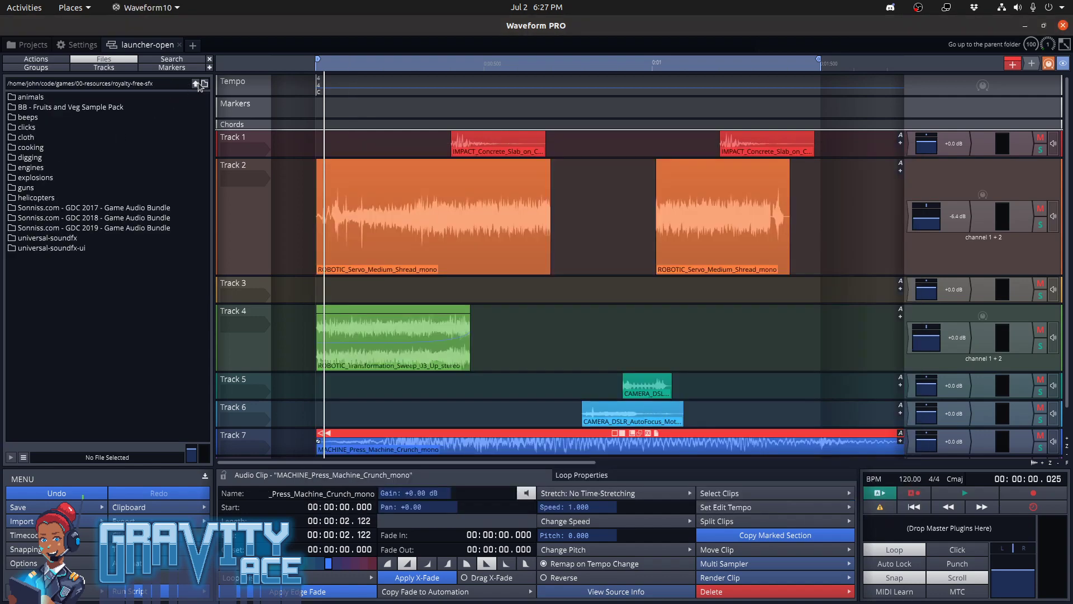
pyautogui.hotkey('alt', 'Tab')
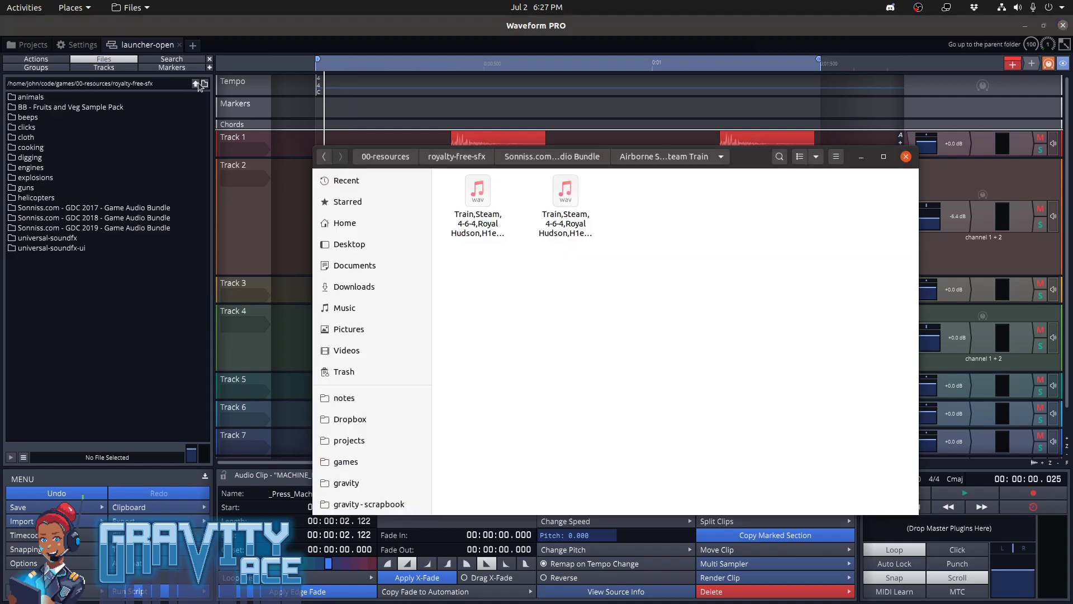
pyautogui.click(549, 163)
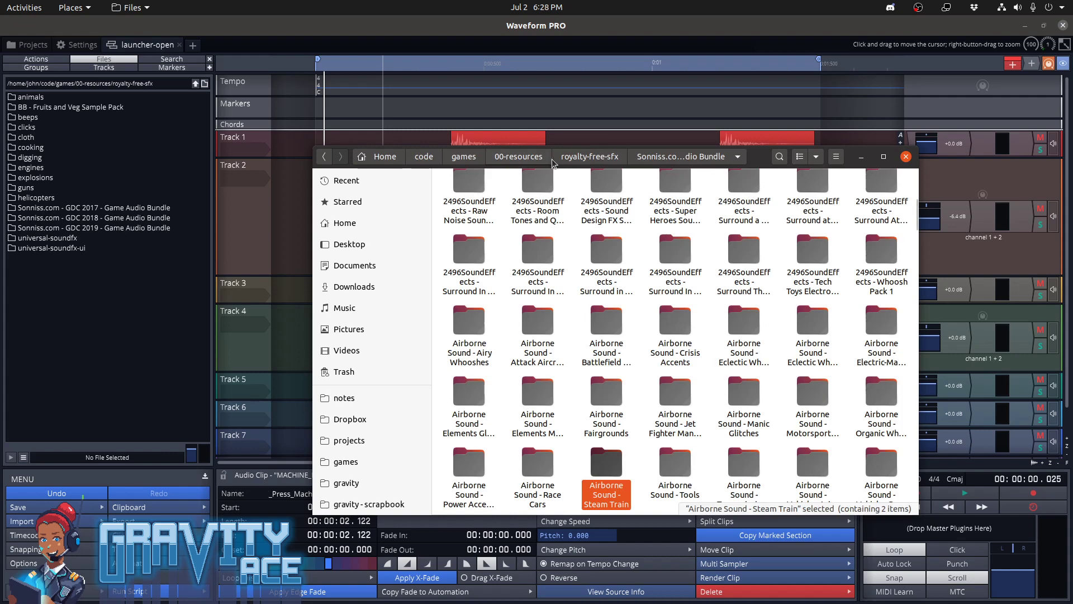
pyautogui.click(603, 162)
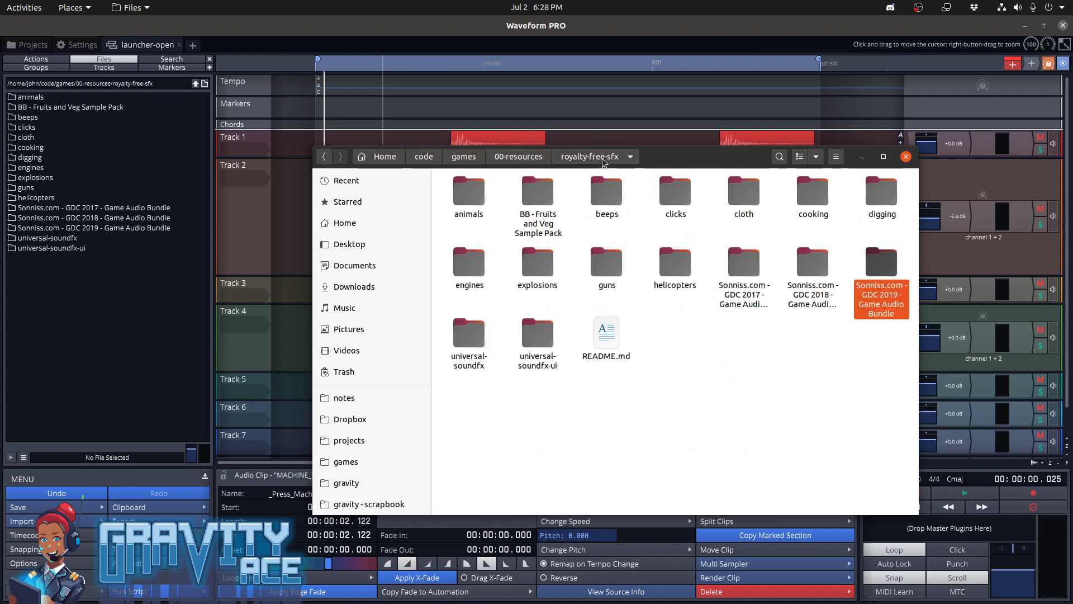
pyautogui.doubleClick(152, 228)
# Search the file manager for "steam" again and audition the Steam Train Arrival, Rail Clatter recording in VLC, skipping ahead before quitting the player
pyautogui.hotkey('alt', 'Tab')
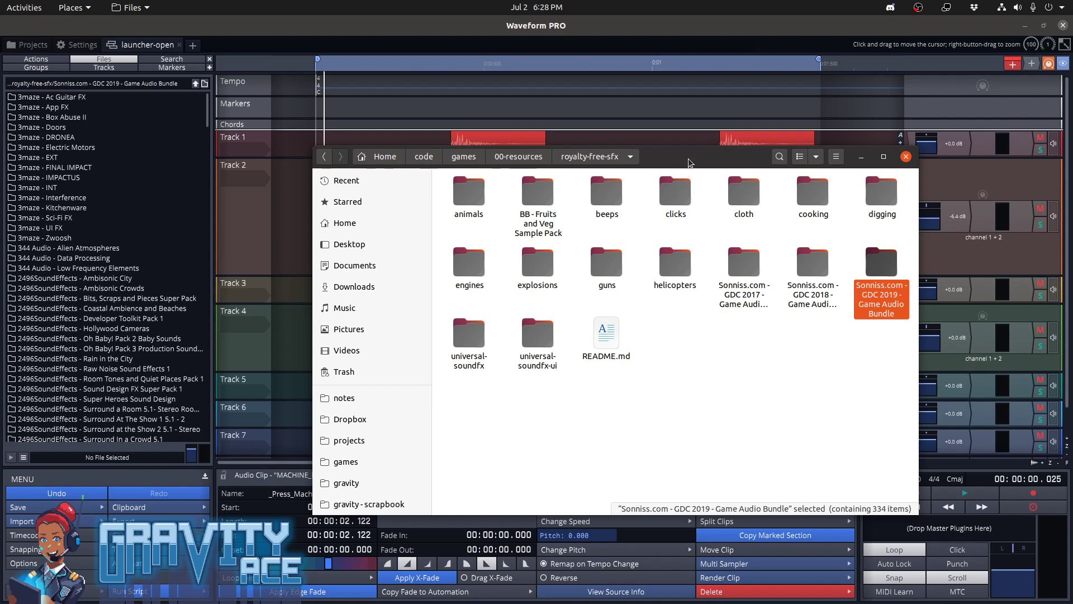
pyautogui.write('steam')
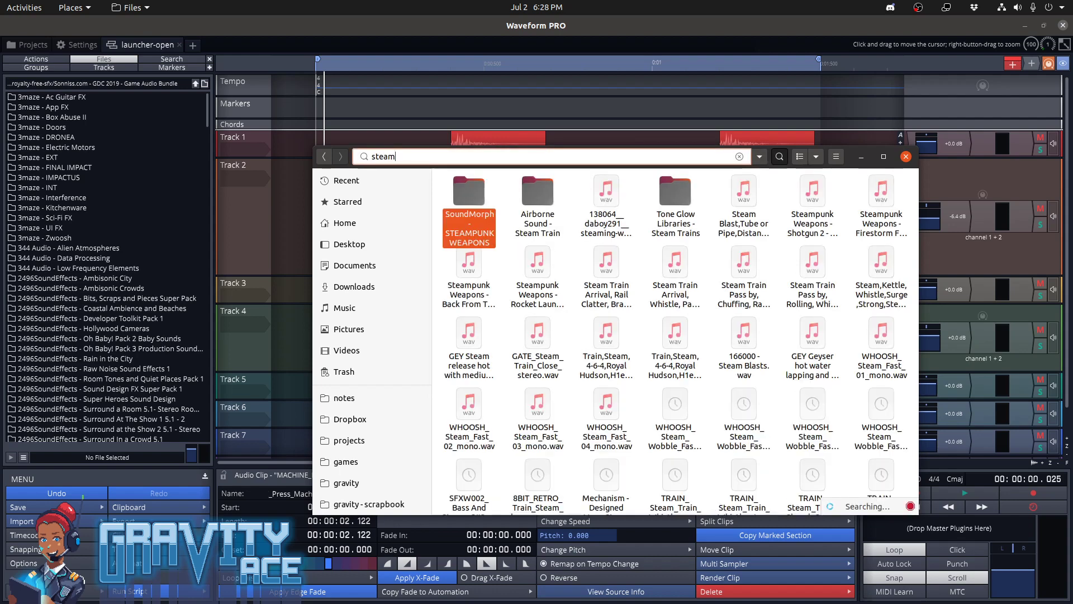
pyautogui.click(622, 273)
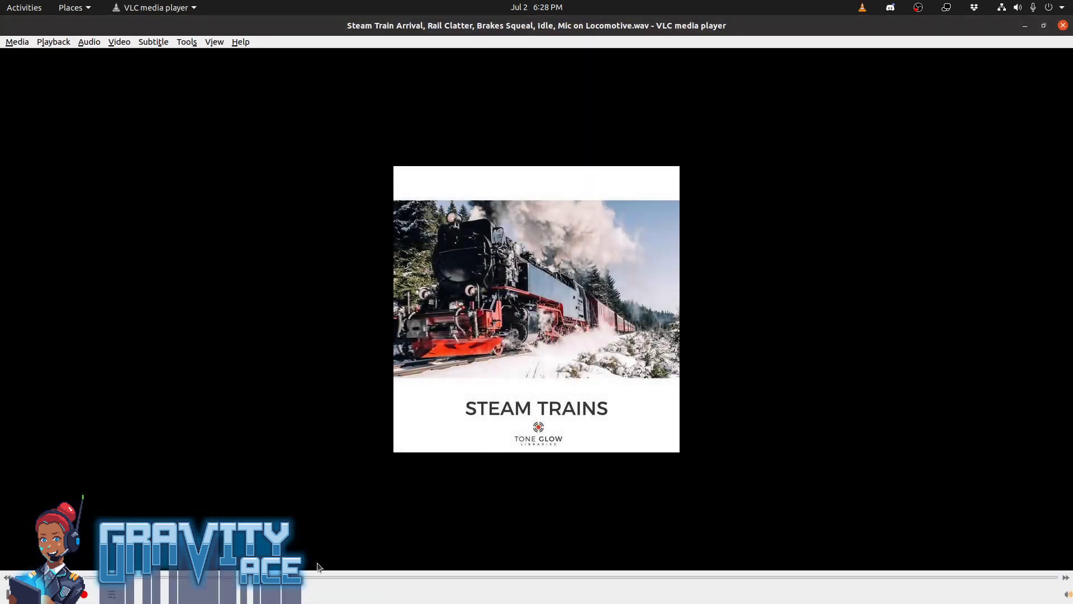
pyautogui.click(328, 578)
pyautogui.hotkey('ctrl', 'q')
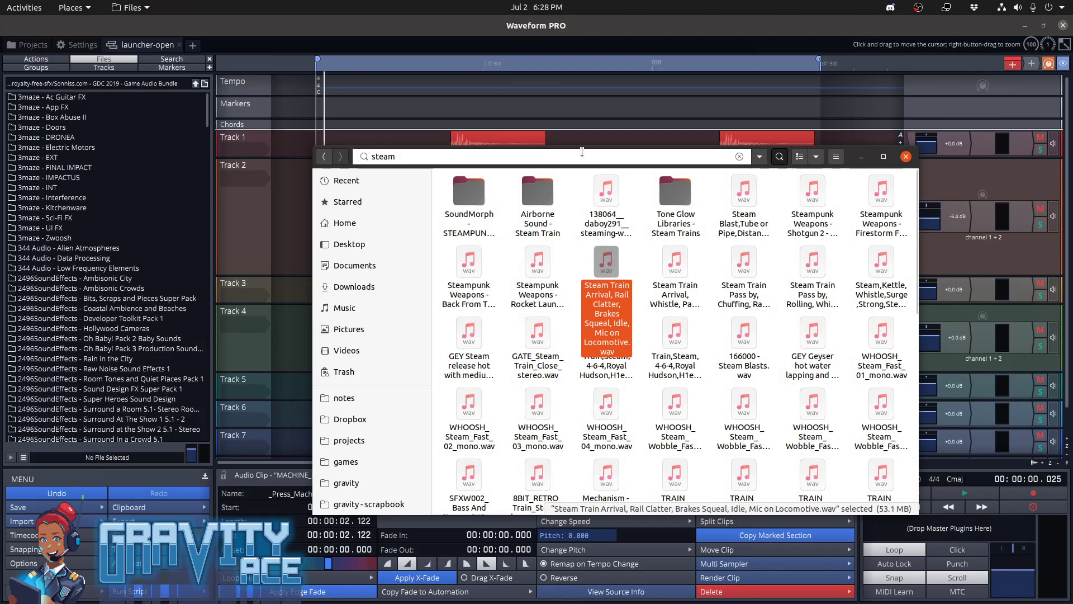
# Import Steam Train Arrival, Rail Clatter, Brakes Squeal, Idle, Mic on Locomotive.wav from the file manager onto Track 7, overlapping the press machine clip
pyautogui.moveTo(851, 152); pyautogui.dragTo(1037, 297)
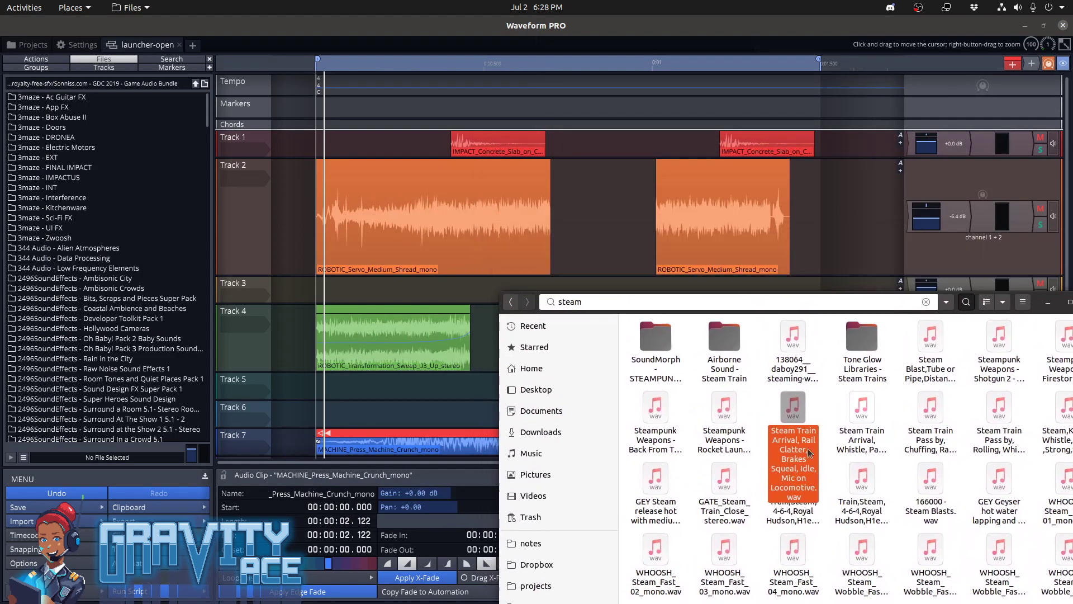
pyautogui.moveTo(788, 413); pyautogui.dragTo(344, 414)
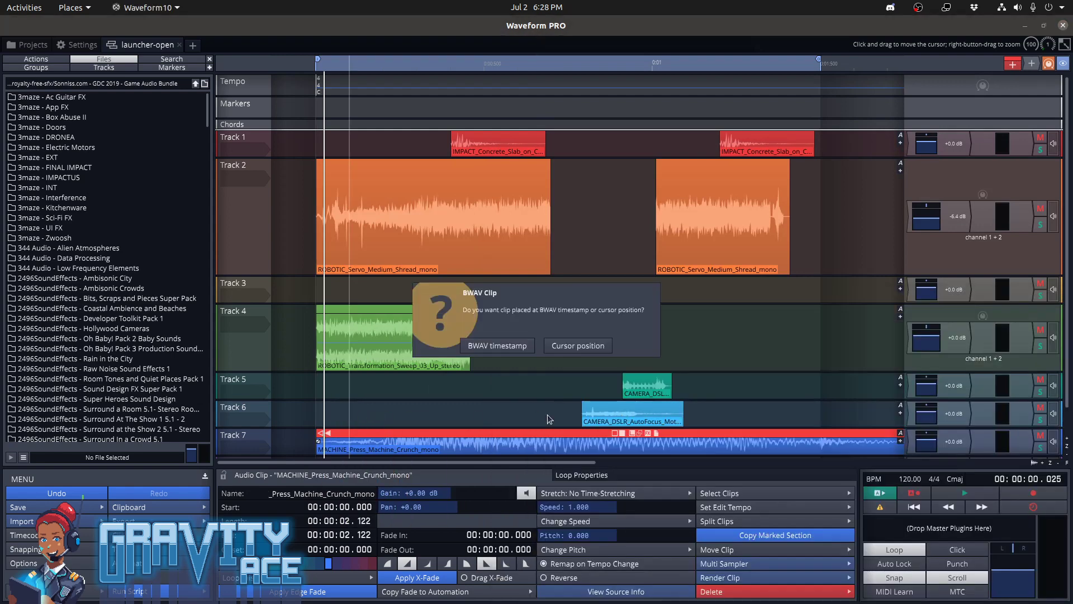
pyautogui.click(497, 346)
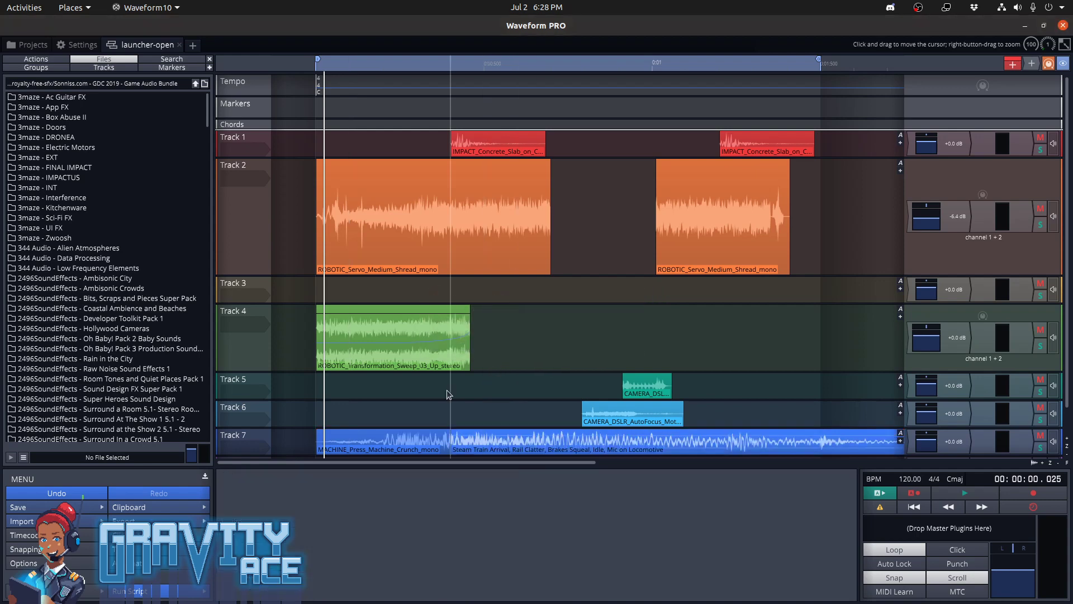
pyautogui.keyDown('ctrl'); pyautogui.scroll(-3, 447, 390); pyautogui.keyUp('ctrl')
# Check the full parent folder path of the Steam Train Arrival, Rail Clatter recording in its file properties
pyautogui.hotkey('alt', 'Tab')
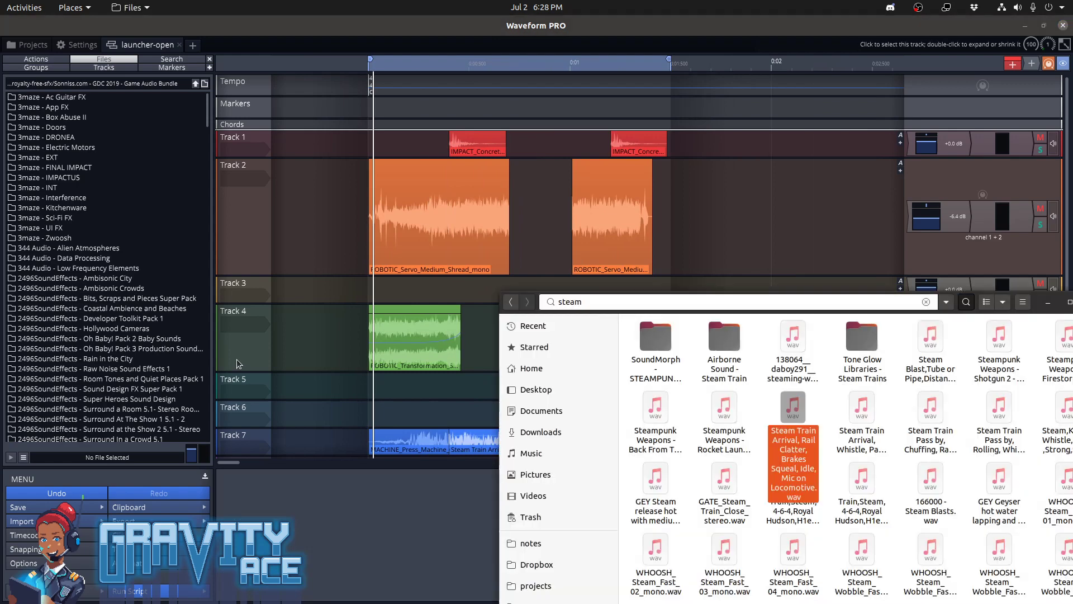
pyautogui.rightClick(796, 411)
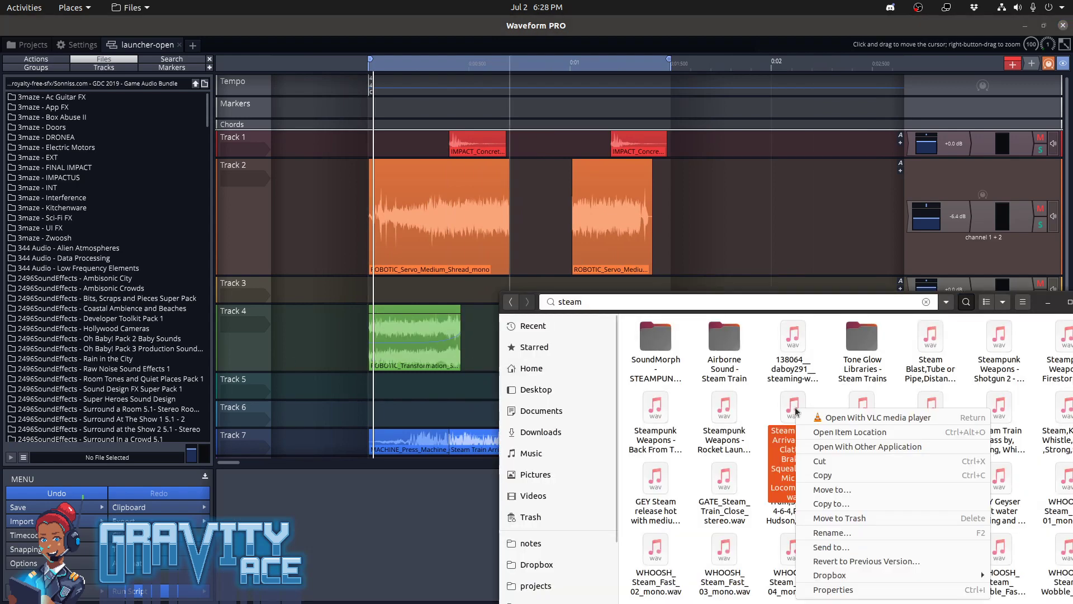
pyautogui.click(848, 591)
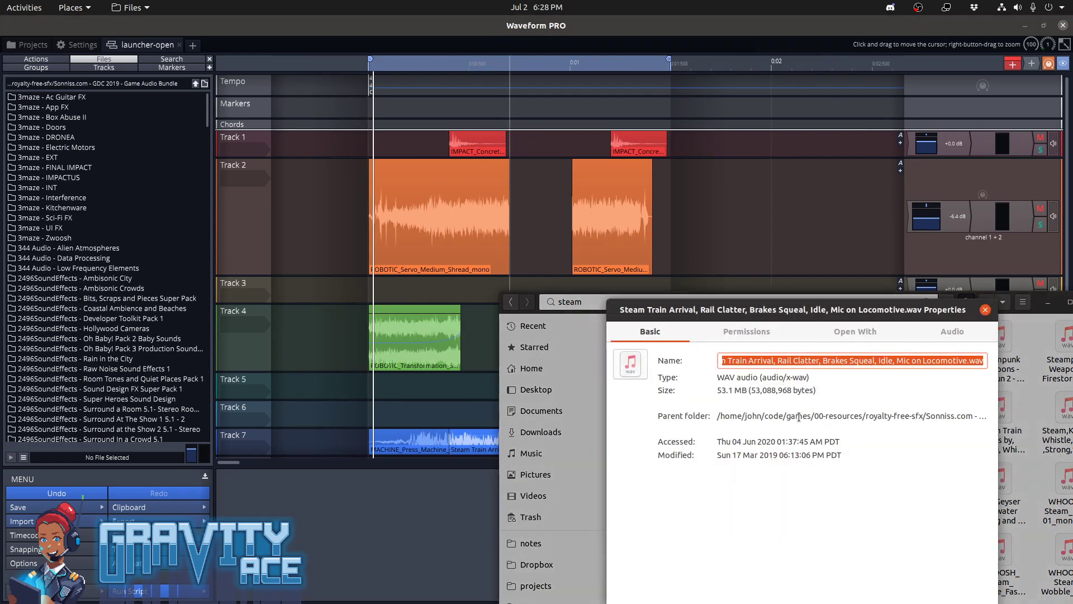
pyautogui.doubleClick(955, 417)
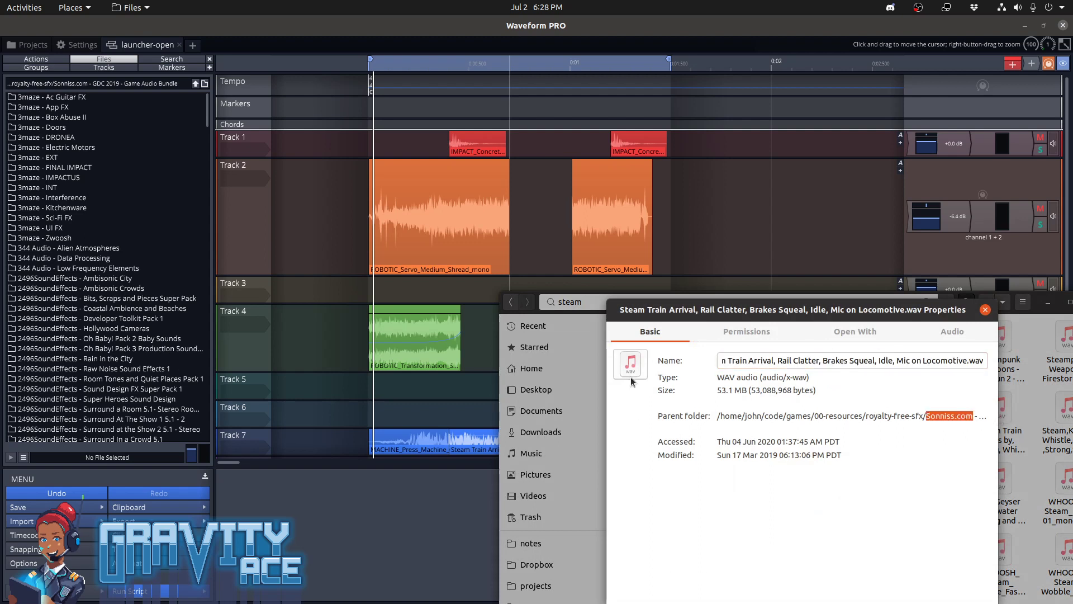
pyautogui.moveTo(606, 373); pyautogui.dragTo(307, 381)
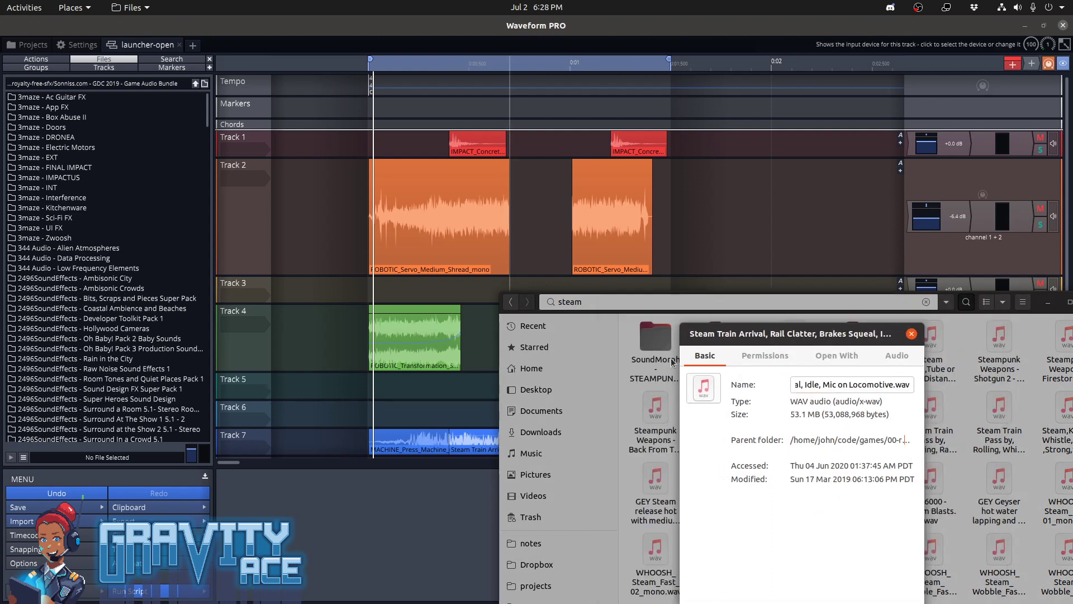
pyautogui.moveTo(706, 335); pyautogui.dragTo(394, 160)
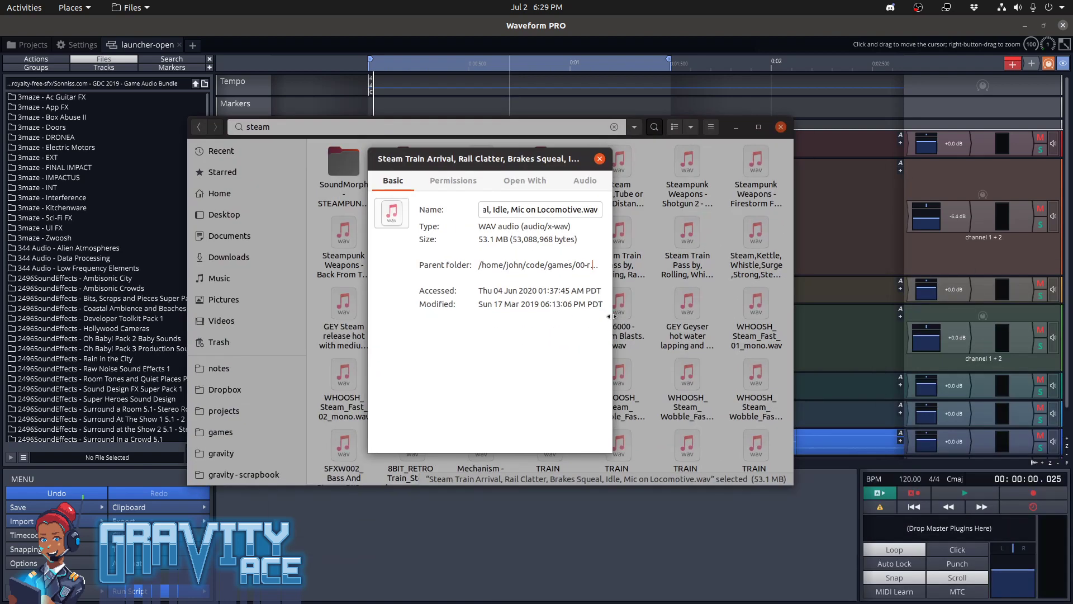
pyautogui.moveTo(613, 317); pyautogui.dragTo(833, 350)
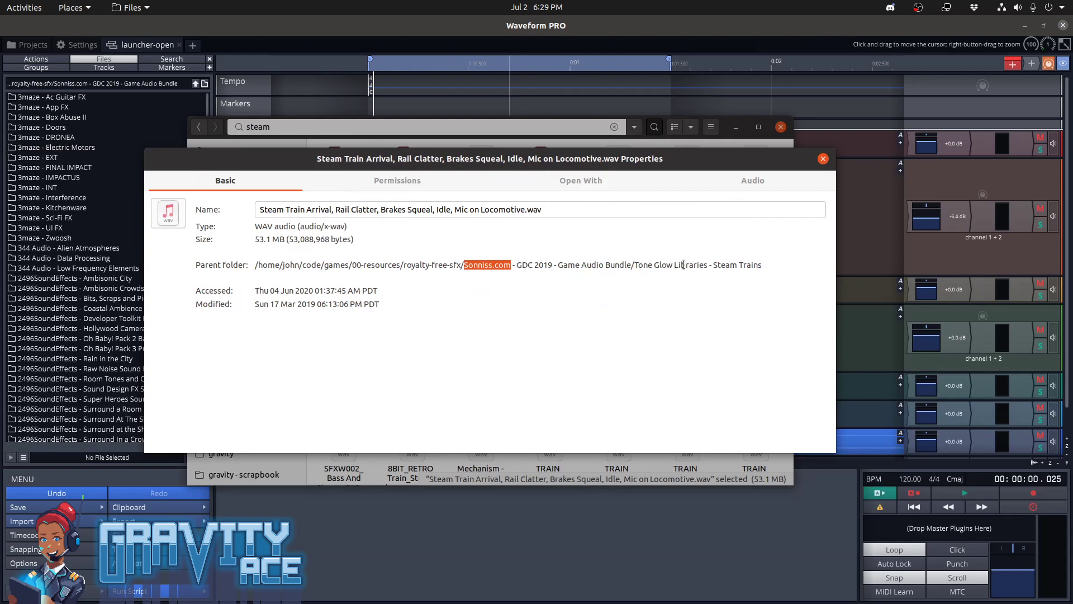
pyautogui.click(824, 159)
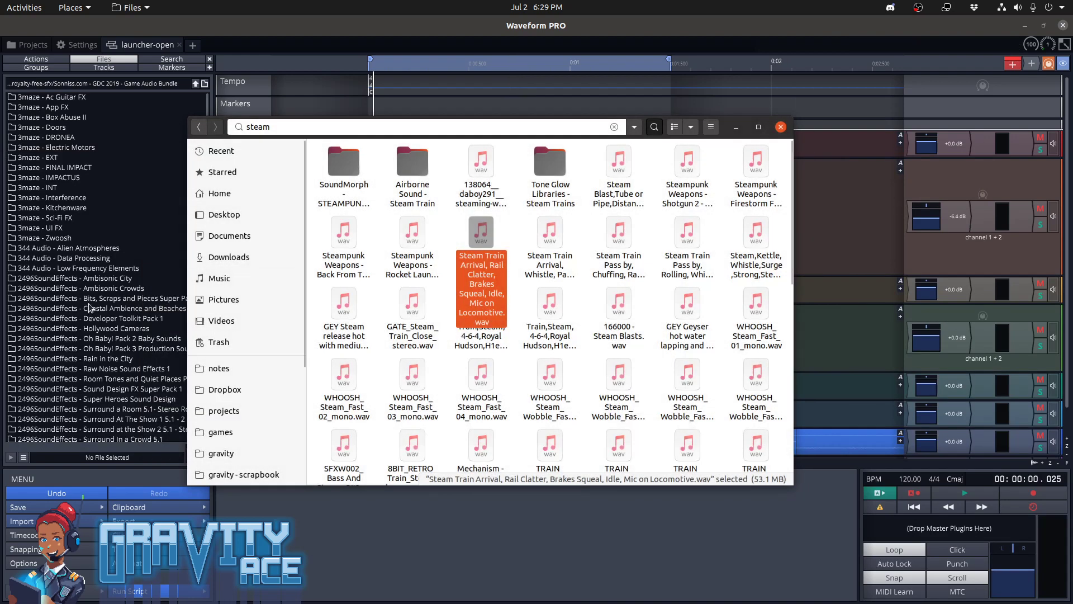
# Open the Tone Glow Libraries - Steam Trains folder in Waveform's file browser
pyautogui.click(89, 307)
pyautogui.scroll(-20, 90, 307)
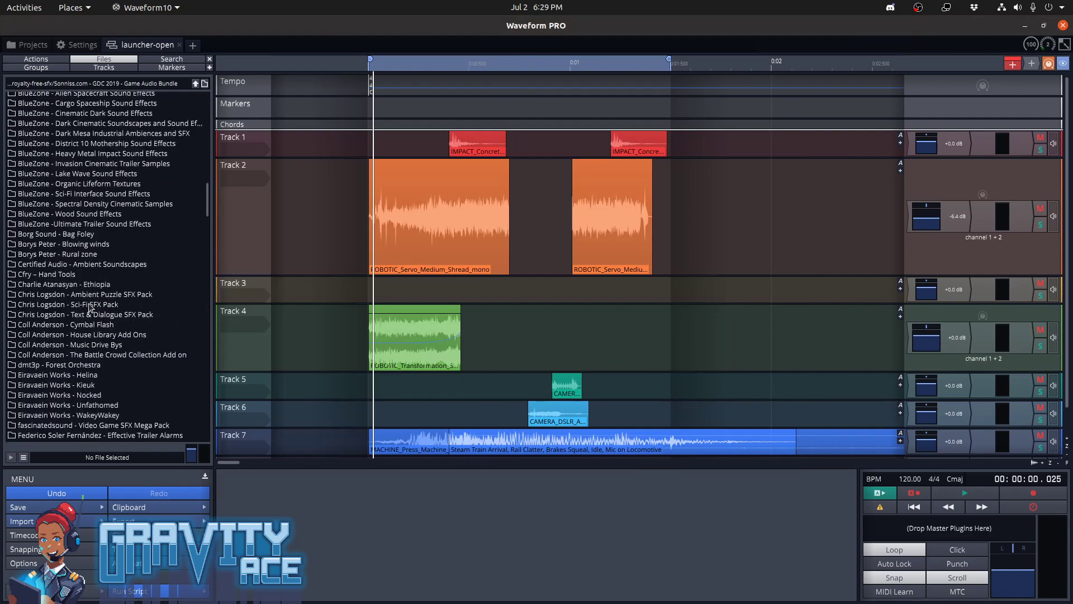
pyautogui.scroll(-15, 90, 307)
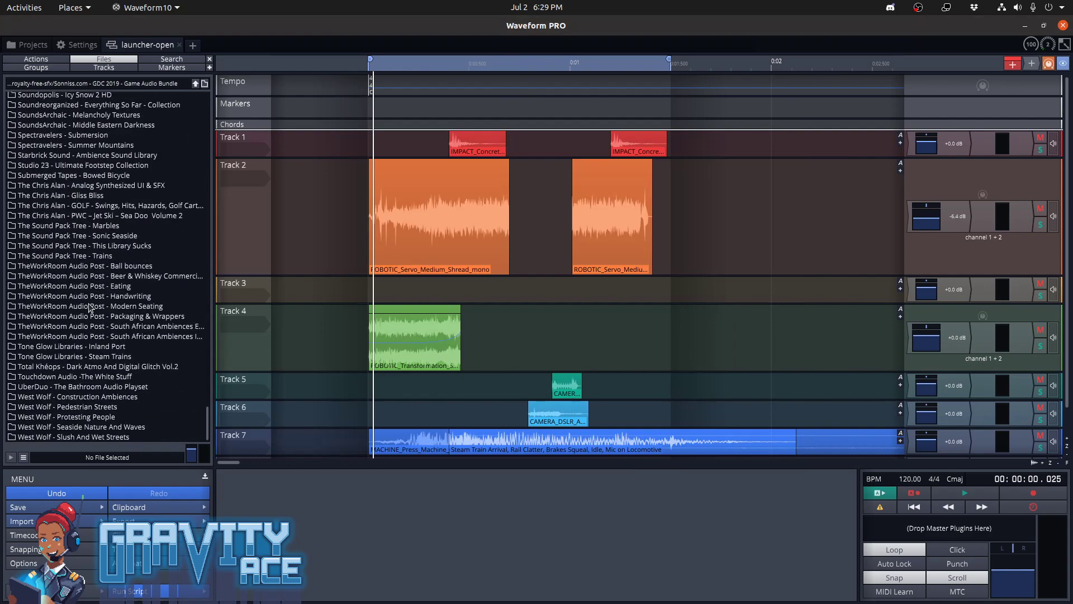
pyautogui.doubleClick(98, 358)
# Preview the Pass by, Rolling, Whistle recording and then the Pass by, Chuffing and Arrival, Whistle recordings from the Steam Trains folder
pyautogui.click(112, 131)
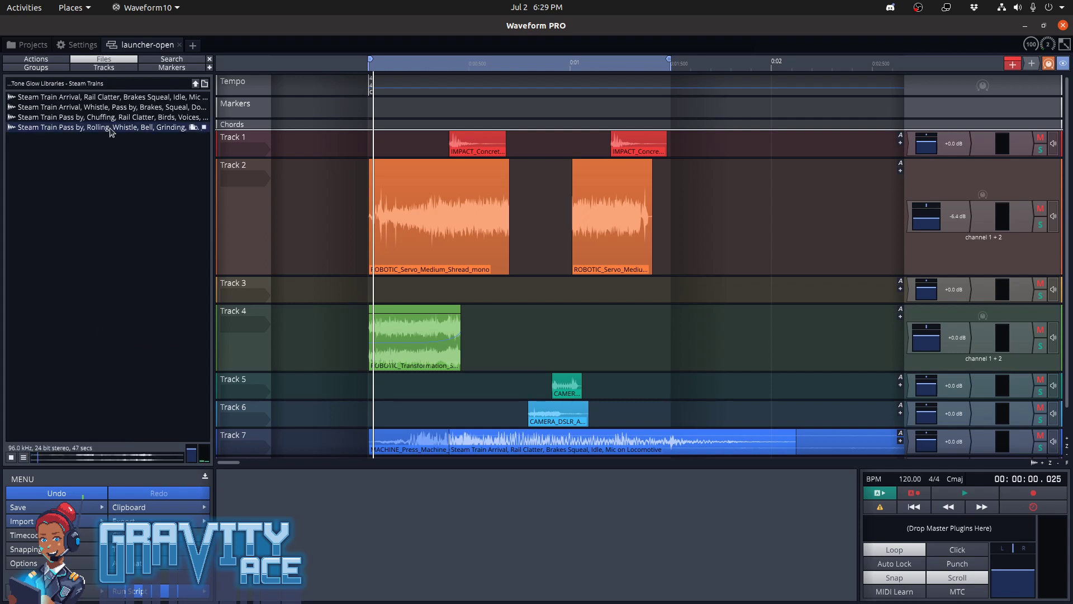
pyautogui.keyDown('ctrl'); pyautogui.scroll(4, 358, 377); pyautogui.keyUp('ctrl')
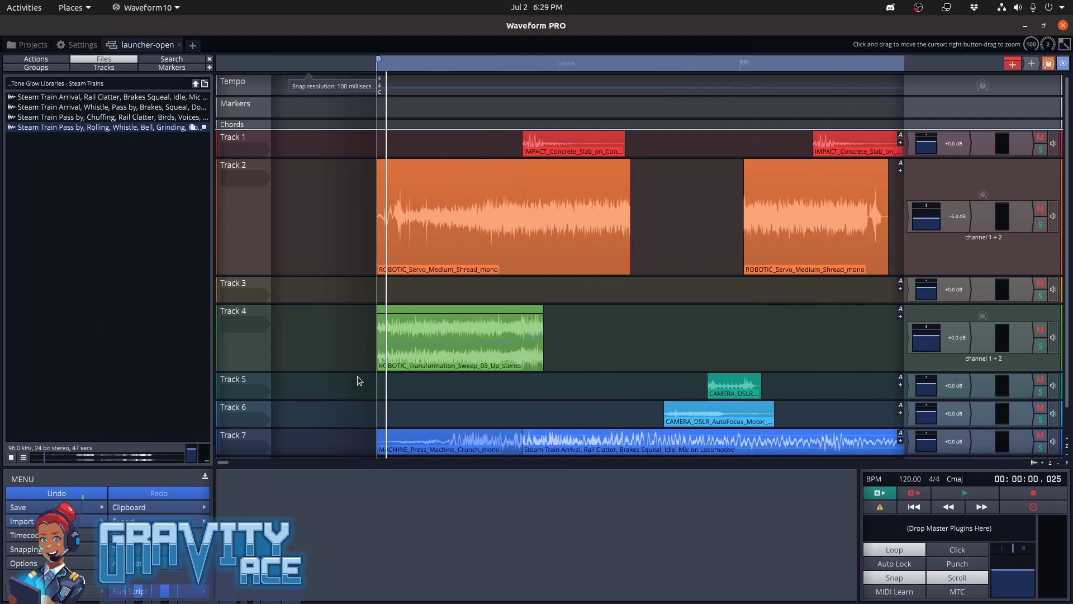
pyautogui.moveTo(501, 390); pyautogui.dragTo(443, 389)
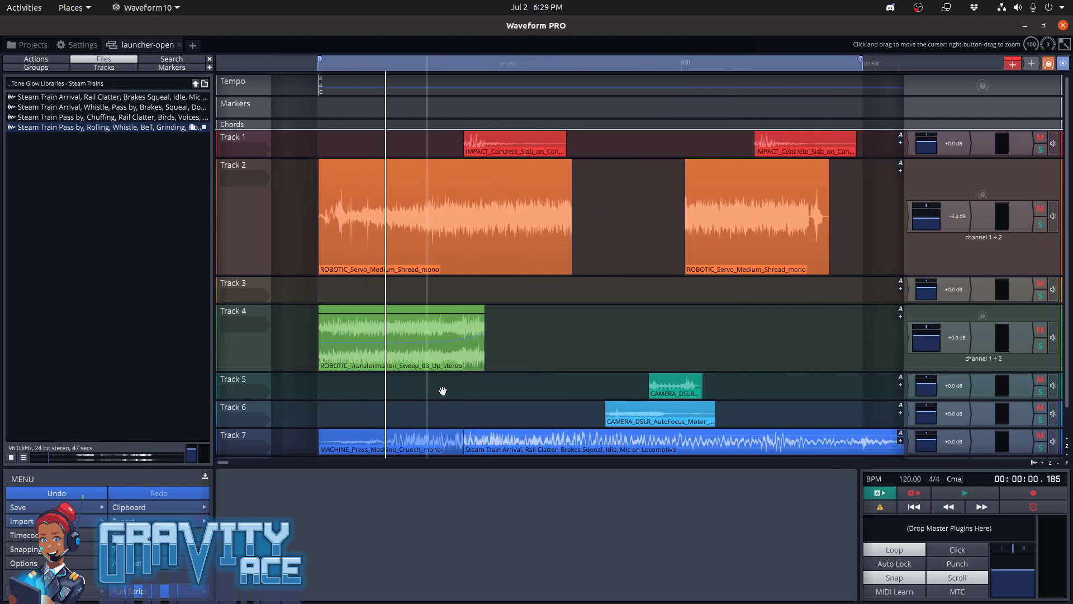
pyautogui.click(140, 115)
pyautogui.click(139, 110)
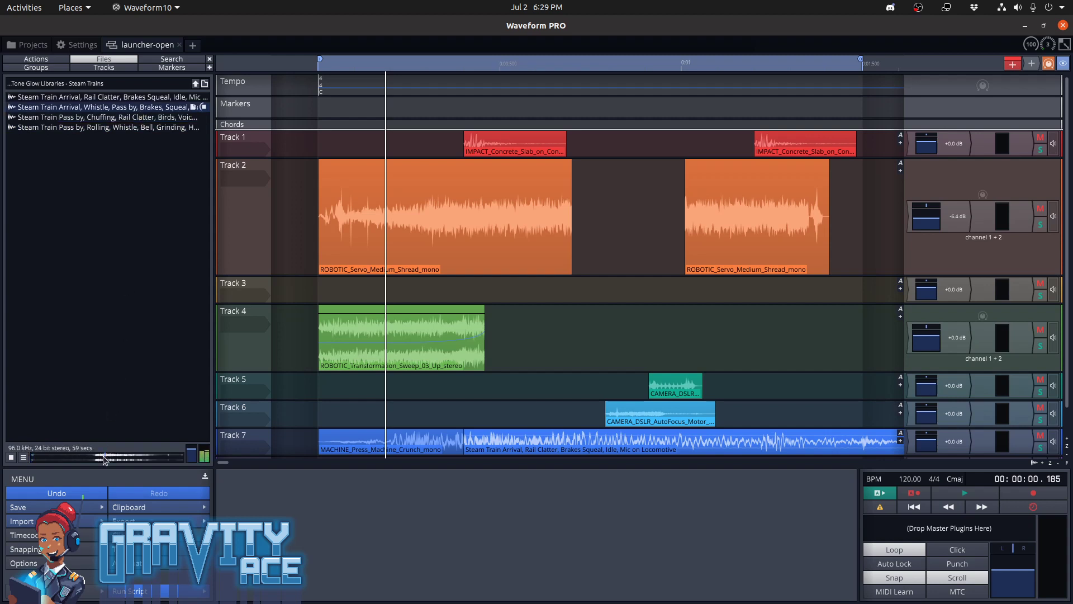
pyautogui.press('space')
pyautogui.press('space')
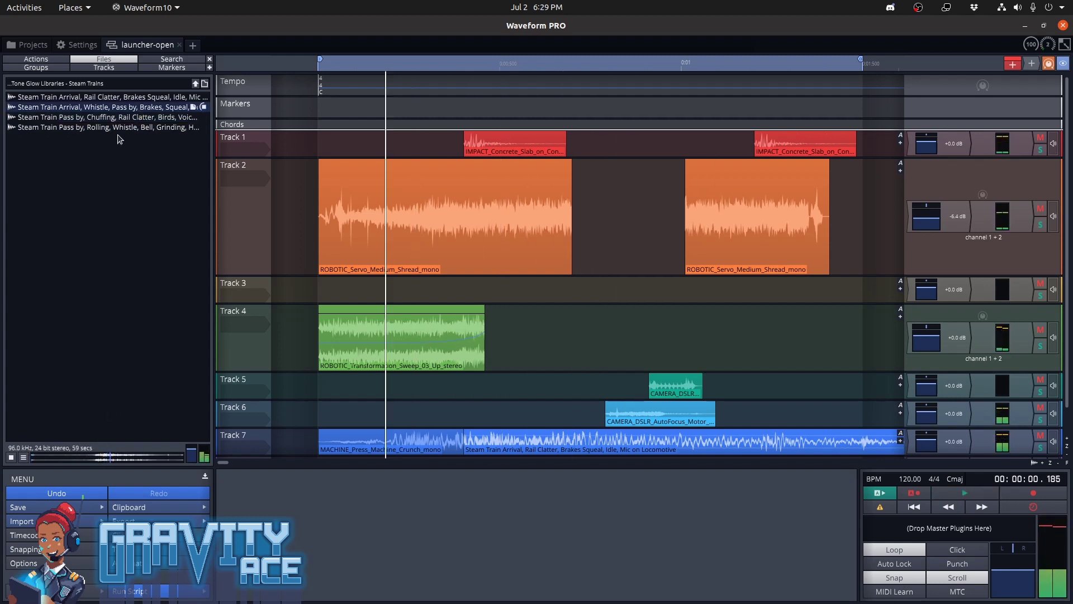
# Skim the Pass by, Rolling, Whistle recording and the Arrival, Rail Clatter recording, previewing each from several positions
pyautogui.click(118, 128)
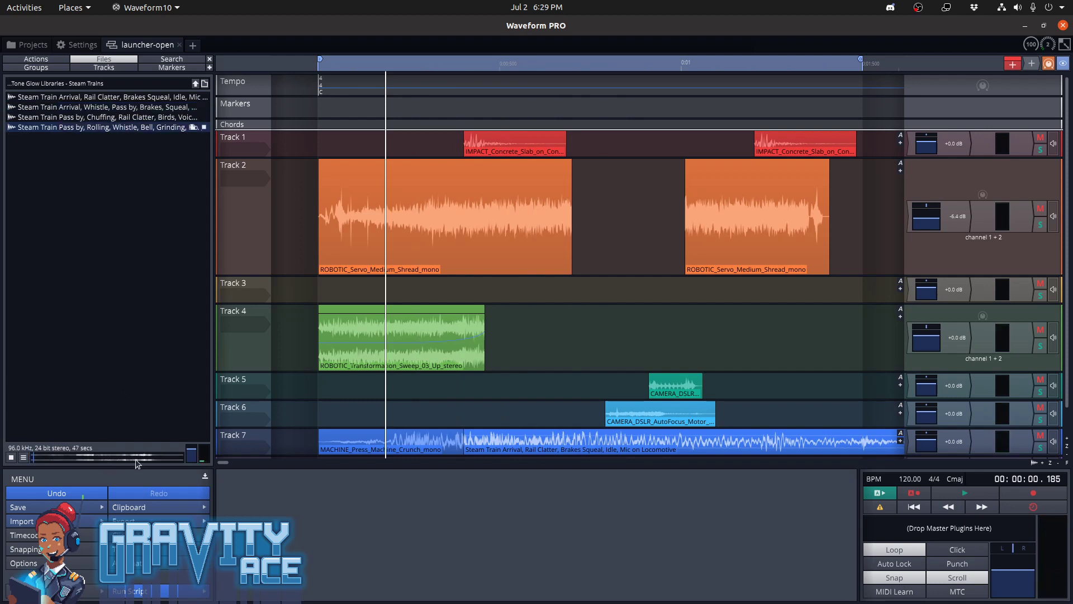
pyautogui.moveTo(141, 461); pyautogui.dragTo(92, 459)
pyautogui.click(109, 98)
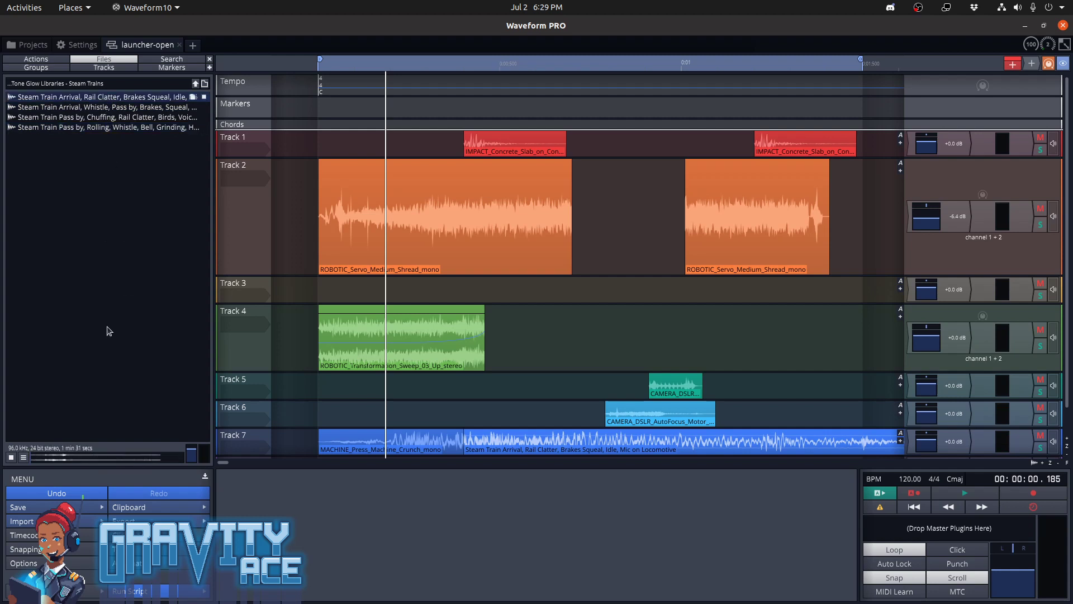
pyautogui.click(63, 462)
pyautogui.click(168, 462)
pyautogui.click(114, 460)
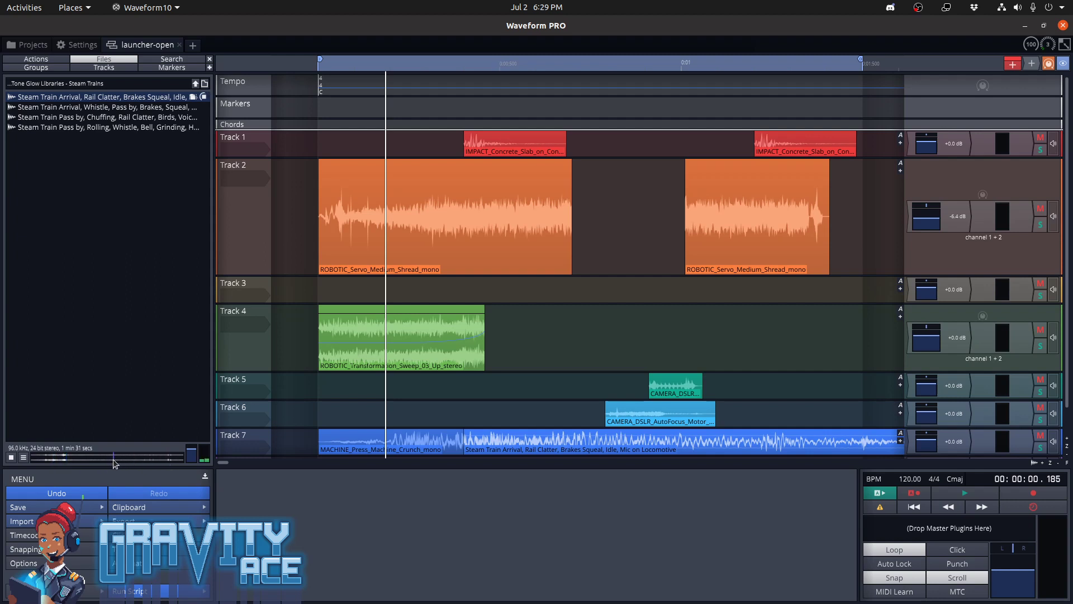
# Preview the Steam Train Pass by, Rolling, Whistle, Bell recording again, skipping through its second half
pyautogui.click(88, 128)
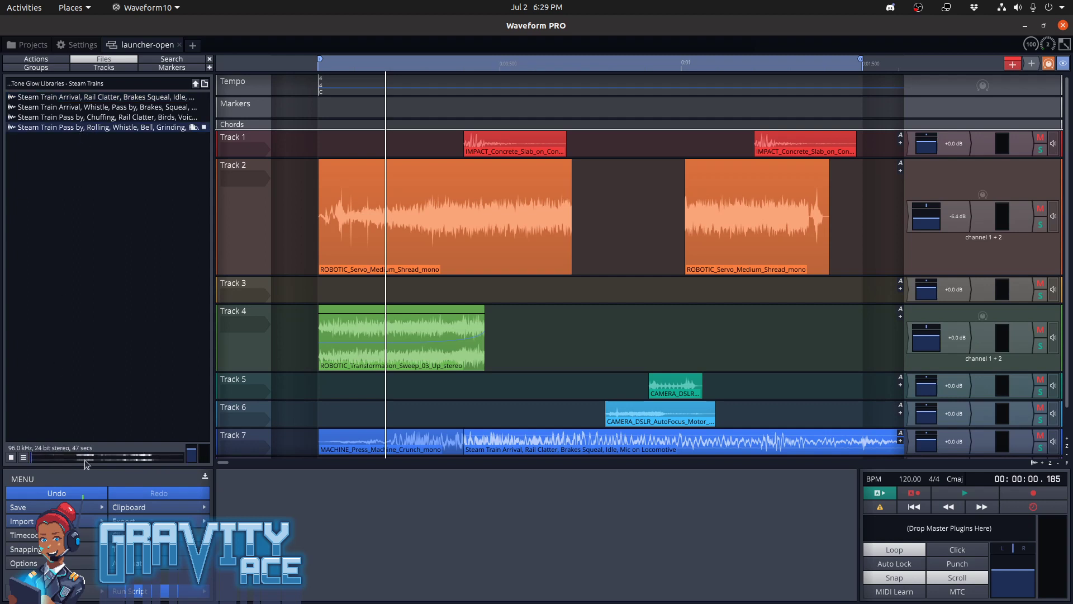
pyautogui.click(122, 456)
pyautogui.click(136, 456)
pyautogui.click(148, 456)
# Preview the Steam Train Pass by, Chuffing, Rail Clatter, Birds recording, skipping ahead through it
pyautogui.click(78, 120)
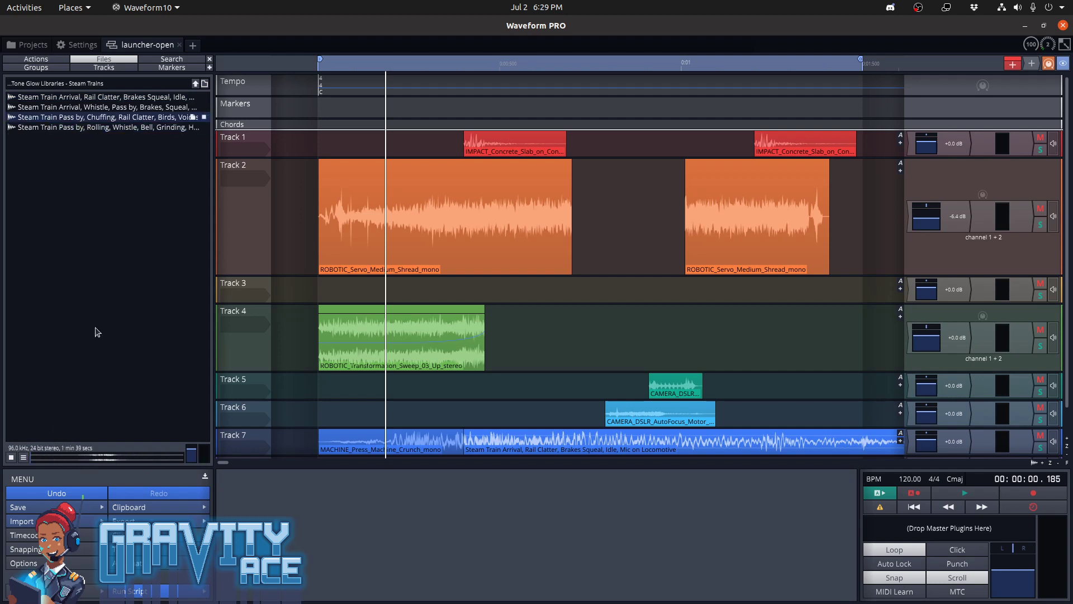
pyautogui.click(60, 458)
pyautogui.click(94, 457)
pyautogui.press('space')
pyautogui.press('space')
# Preview the Steam Train Arrival, Whistle, Pass by, Brakes, Squeal recording again
pyautogui.click(117, 109)
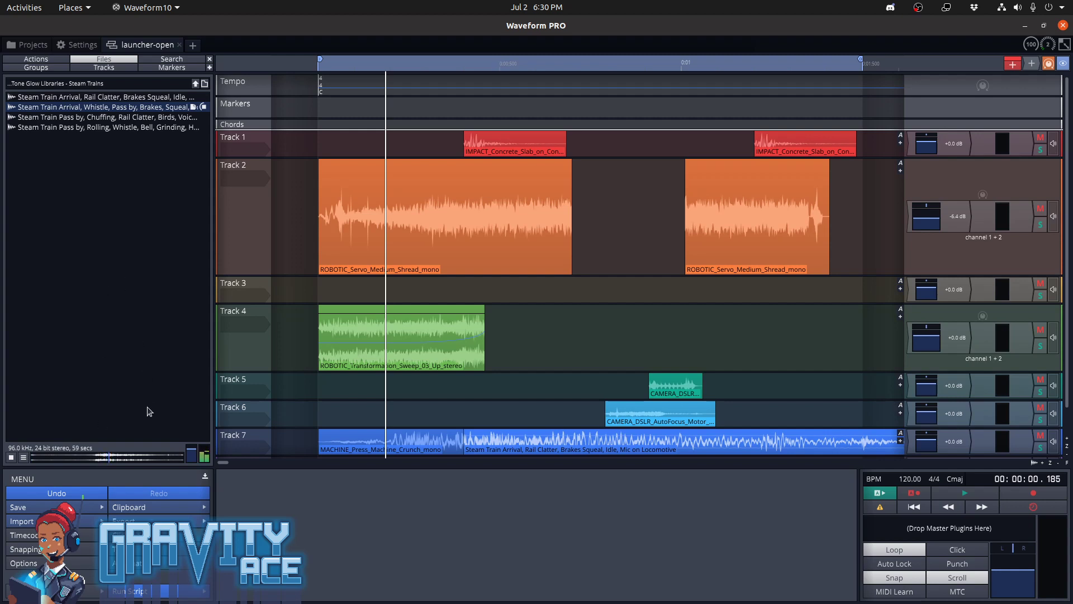
pyautogui.press('space')
pyautogui.press('space')
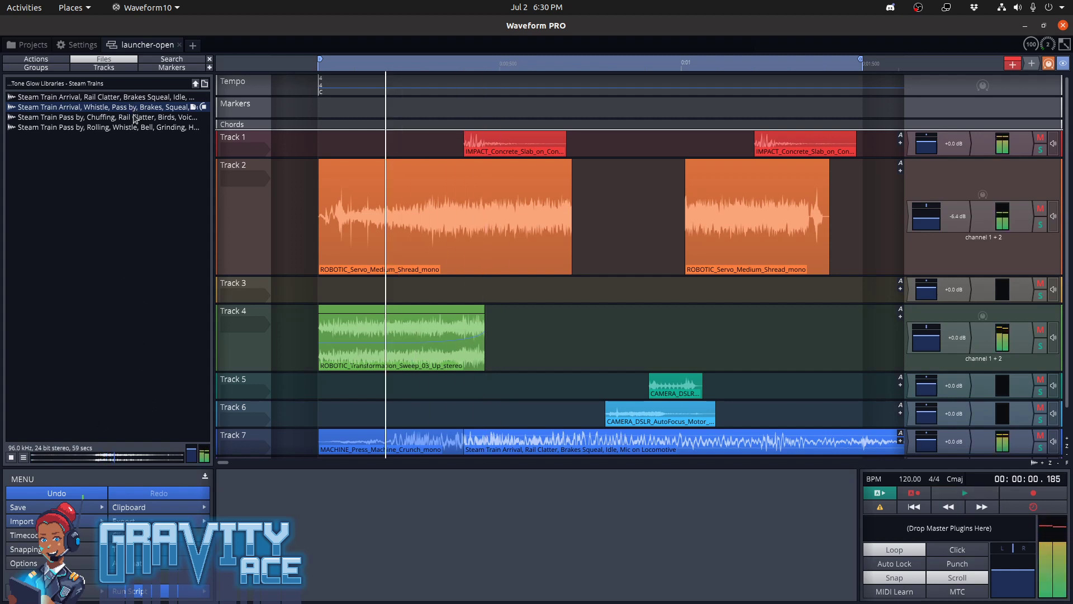
# Place the Steam Train Arrival, Whistle, Pass by, Brakes, Squeal, Doors, Some Voices recording at the start of Track 8
pyautogui.keyDown('ctrl'); pyautogui.scroll(-5, 427, 392); pyautogui.keyUp('ctrl')
pyautogui.keyDown('ctrl'); pyautogui.scroll(5, 427, 393); pyautogui.keyUp('ctrl')
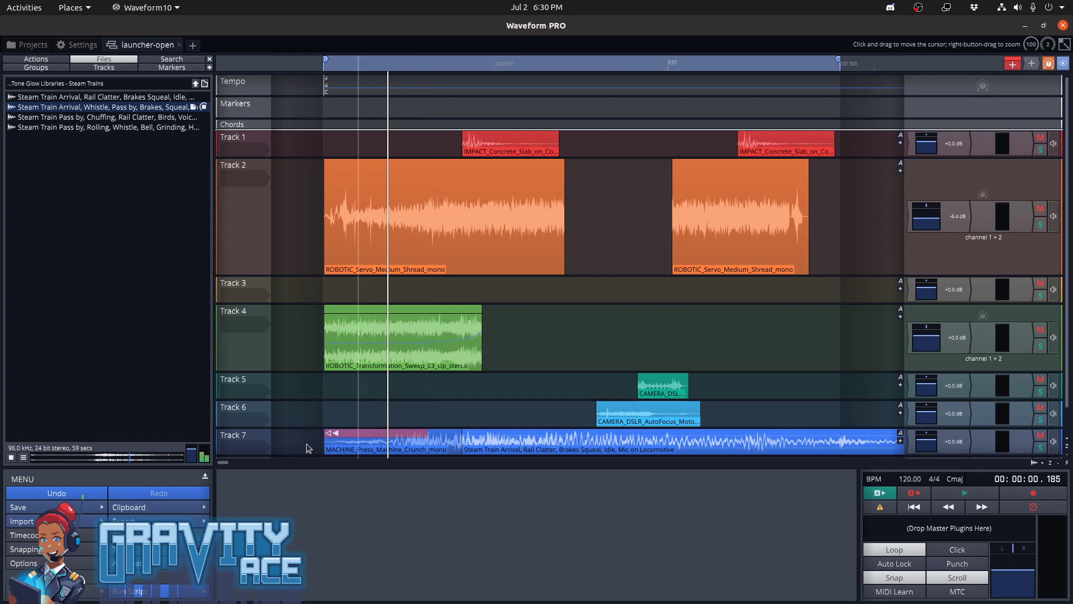
pyautogui.scroll(-3, 257, 449)
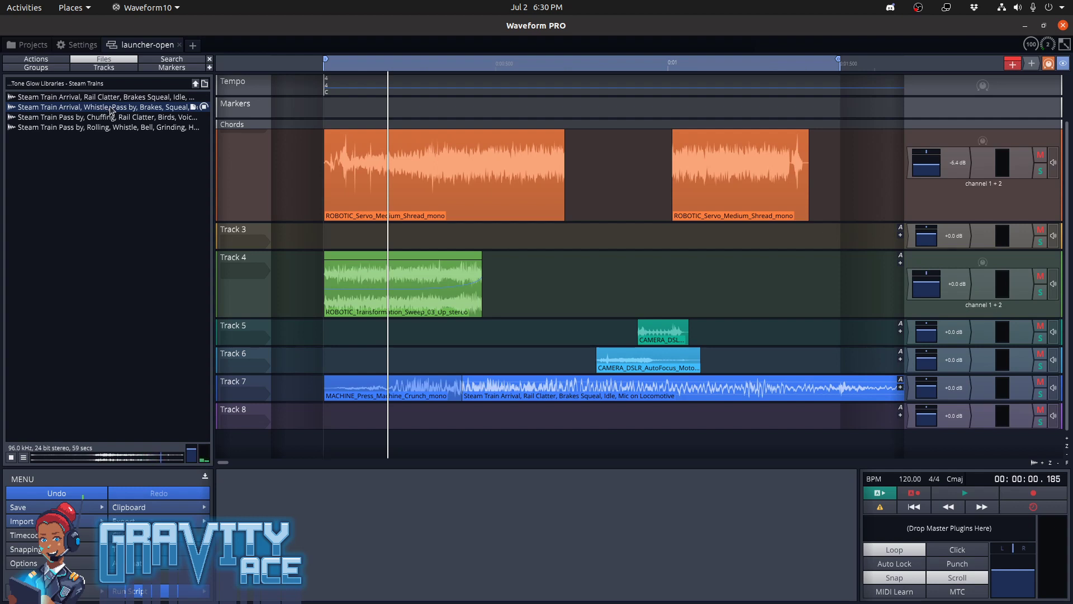
pyautogui.moveTo(110, 110); pyautogui.dragTo(322, 420)
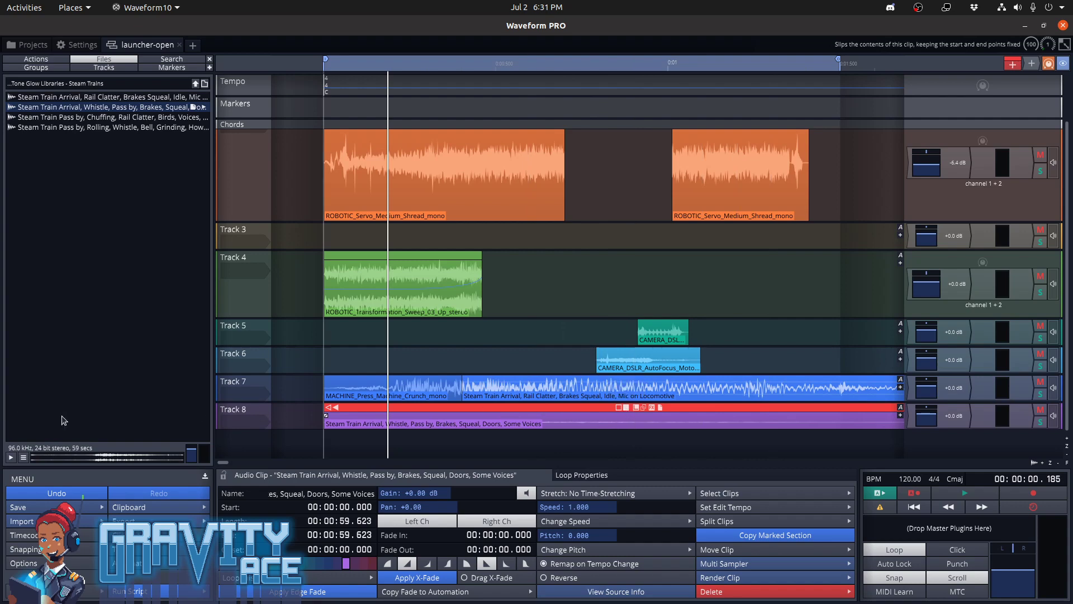
# Solo Track 8 and play back the new steam train clip on its own
pyautogui.press('space')
pyautogui.press('space')
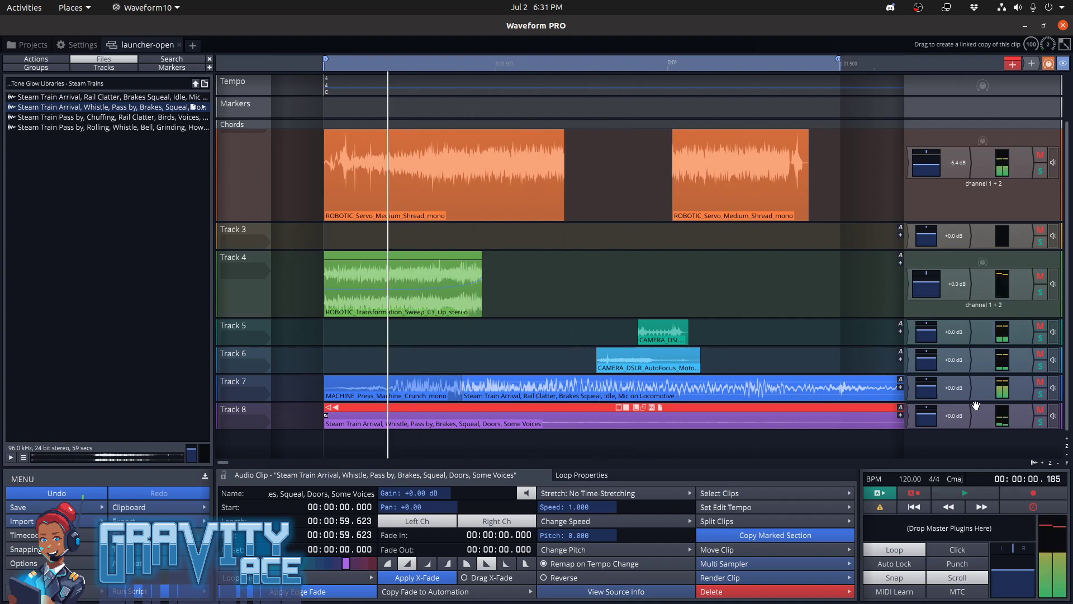
pyautogui.press('space')
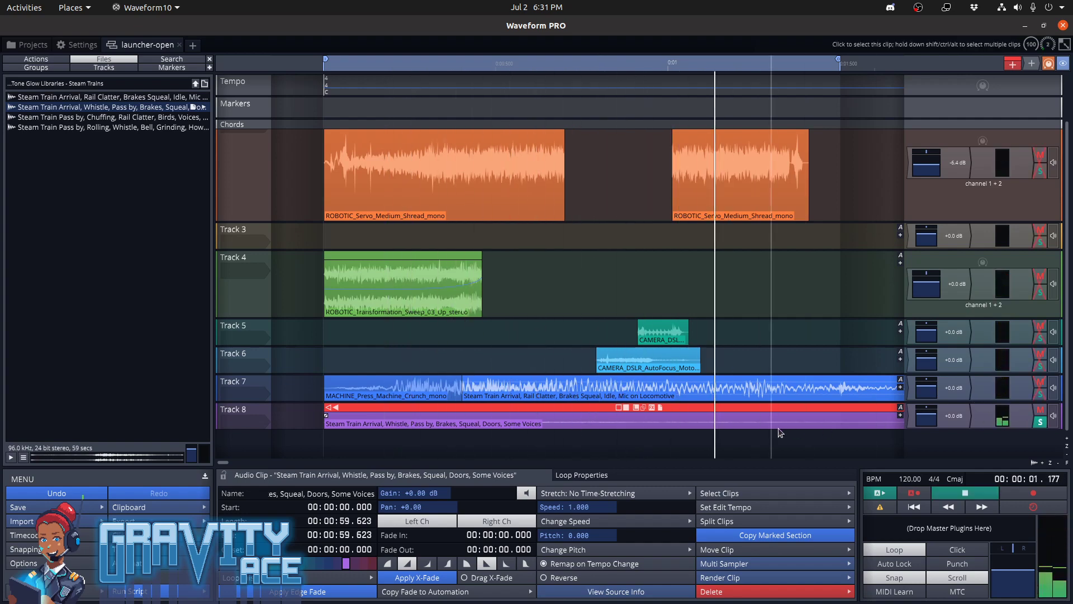
pyautogui.press('space')
# Turn looping off and play the Track 8 clip from about 25 seconds
pyautogui.keyDown('ctrl'); pyautogui.scroll(-10, 770, 421); pyautogui.keyUp('ctrl')
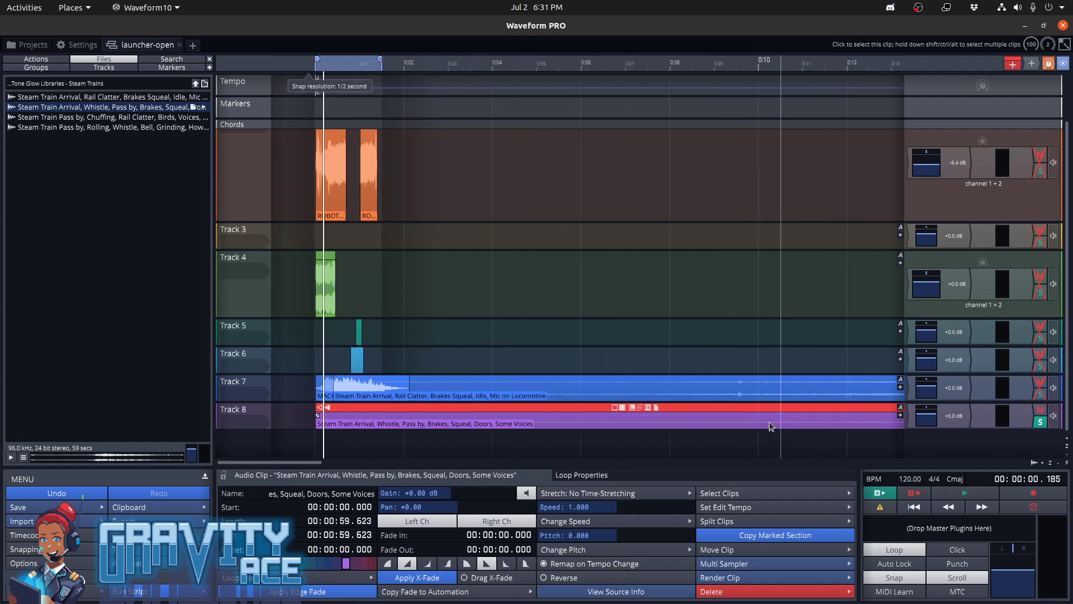
pyautogui.click(741, 422)
pyautogui.press('space')
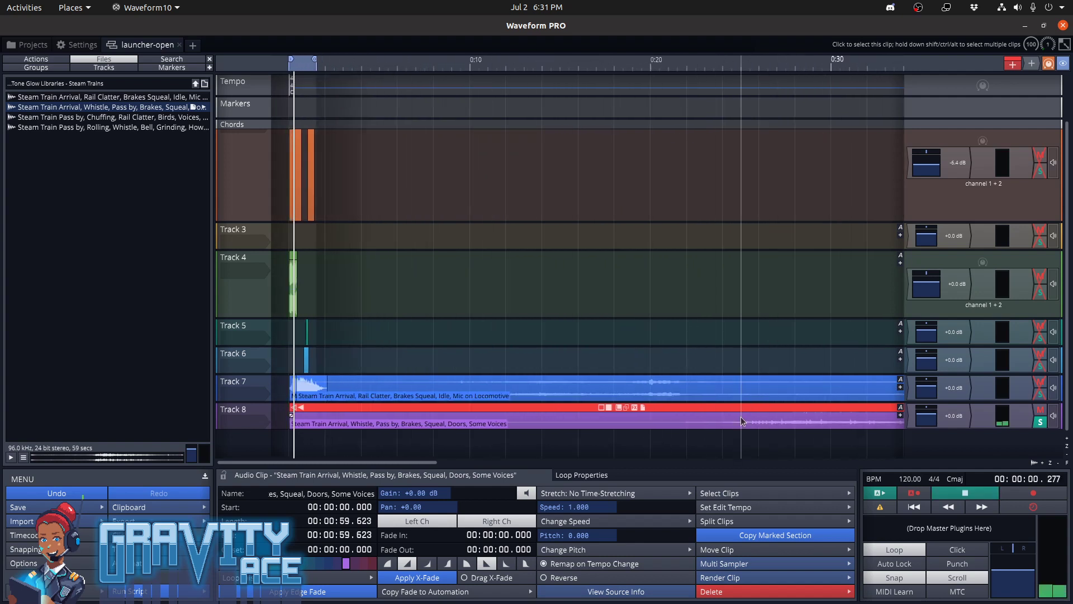
pyautogui.press('space')
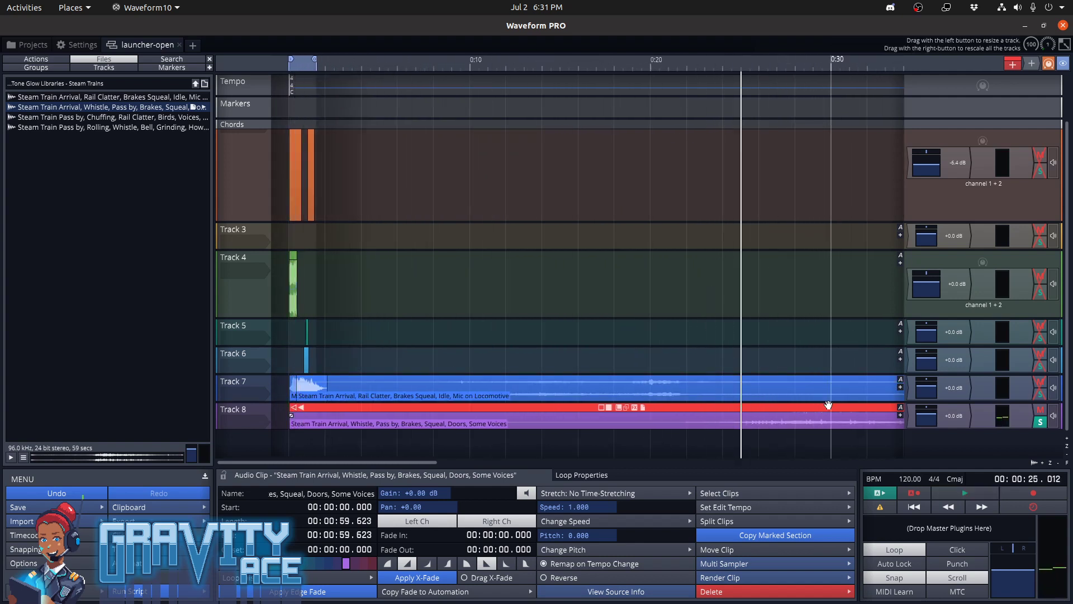
pyautogui.moveTo(831, 407); pyautogui.dragTo(676, 412)
pyautogui.moveTo(372, 409); pyautogui.dragTo(371, 409)
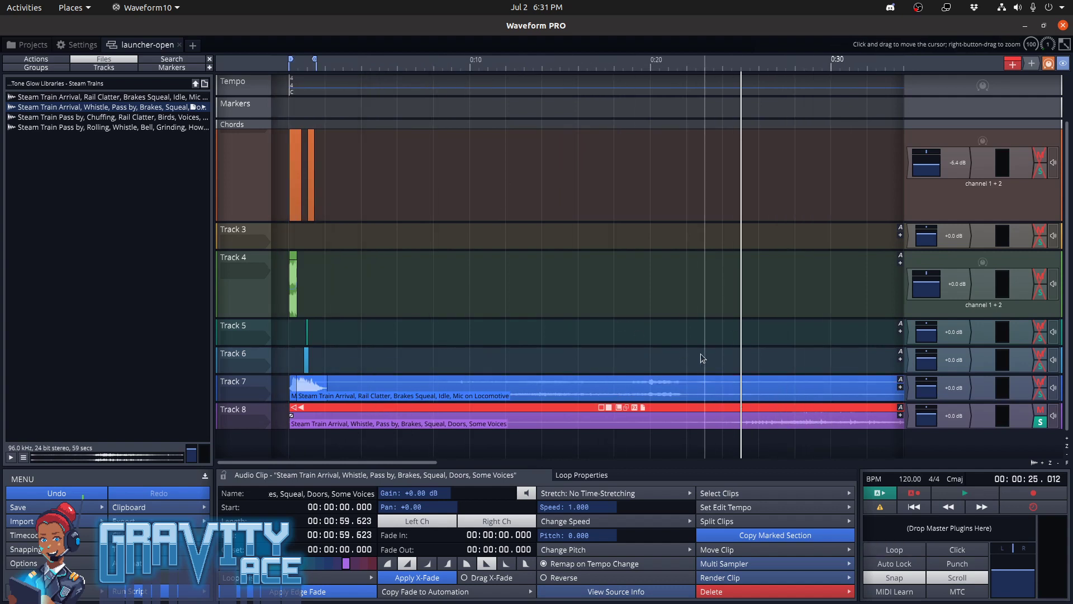
pyautogui.press('space')
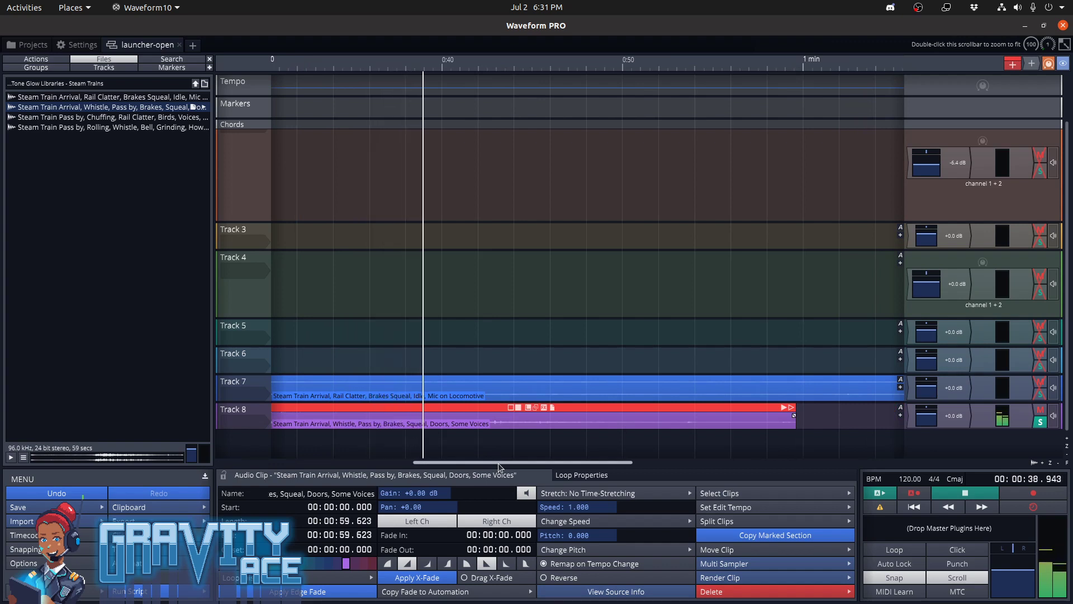
pyautogui.press('space')
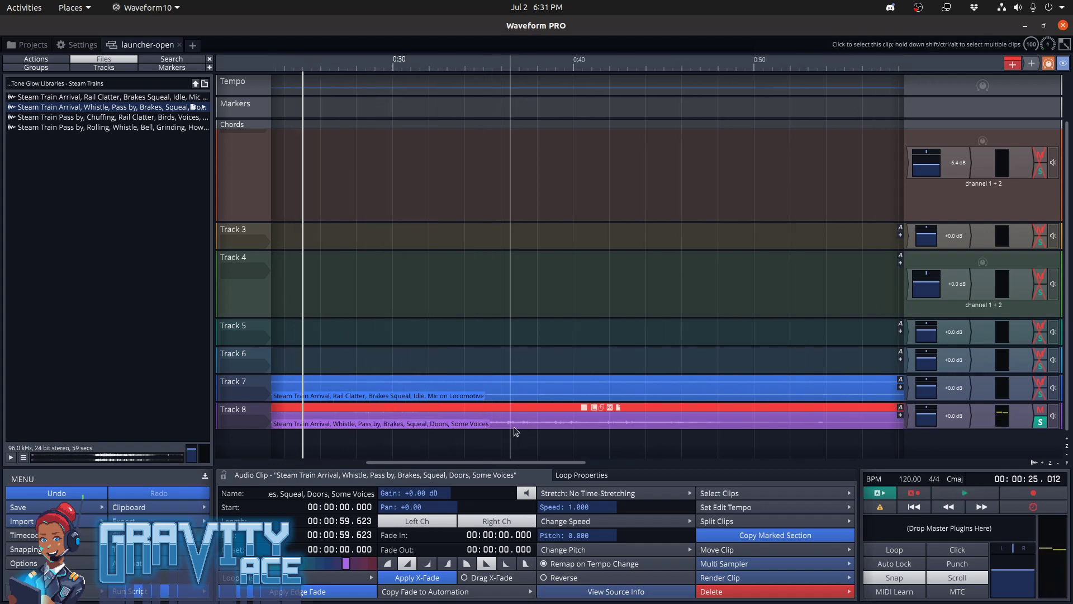
# Listen to the Track 8 clip from about 36 seconds and from about 43 seconds
pyautogui.click(514, 427)
pyautogui.press('space')
pyautogui.press('space')
pyautogui.click(622, 430)
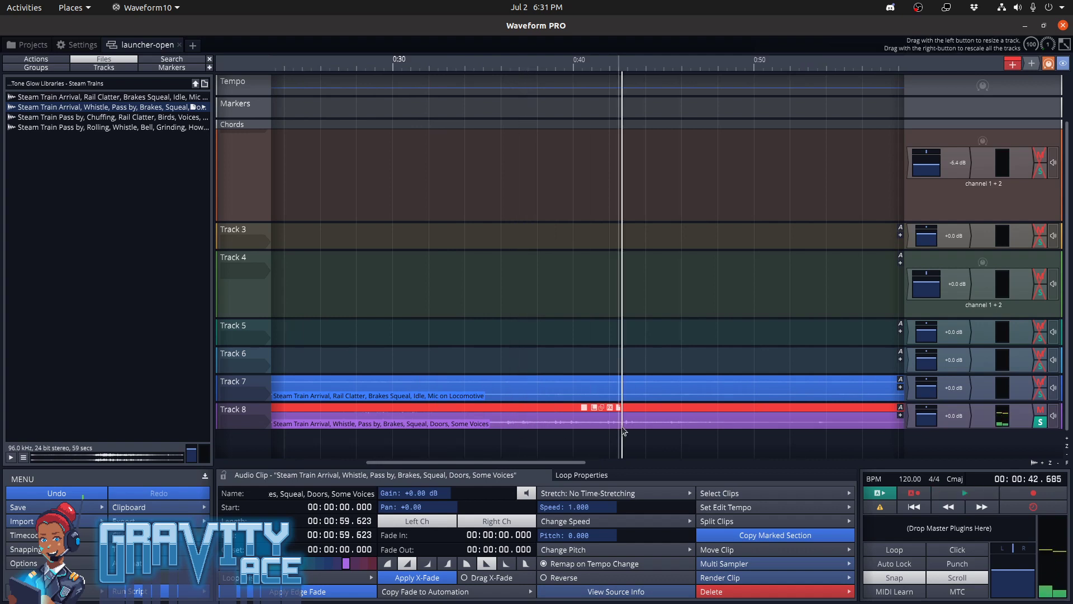
# Play the Track 8 clip from about 26 seconds, where its louder section begins
pyautogui.press('space')
pyautogui.press('space')
pyautogui.moveTo(517, 463); pyautogui.dragTo(388, 464)
pyautogui.click(680, 423)
pyautogui.press('space')
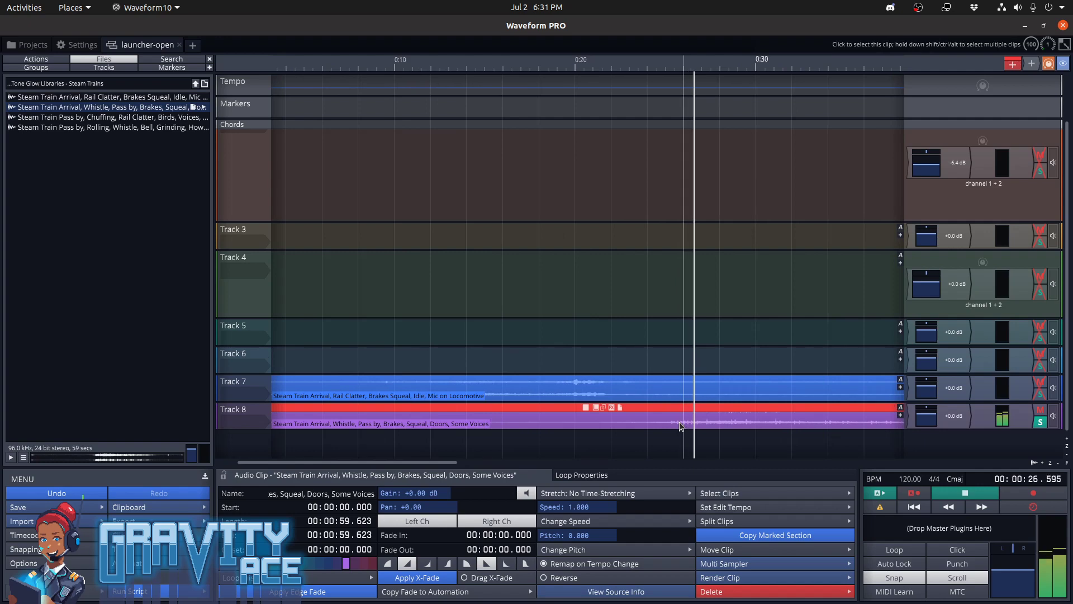
pyautogui.press('space')
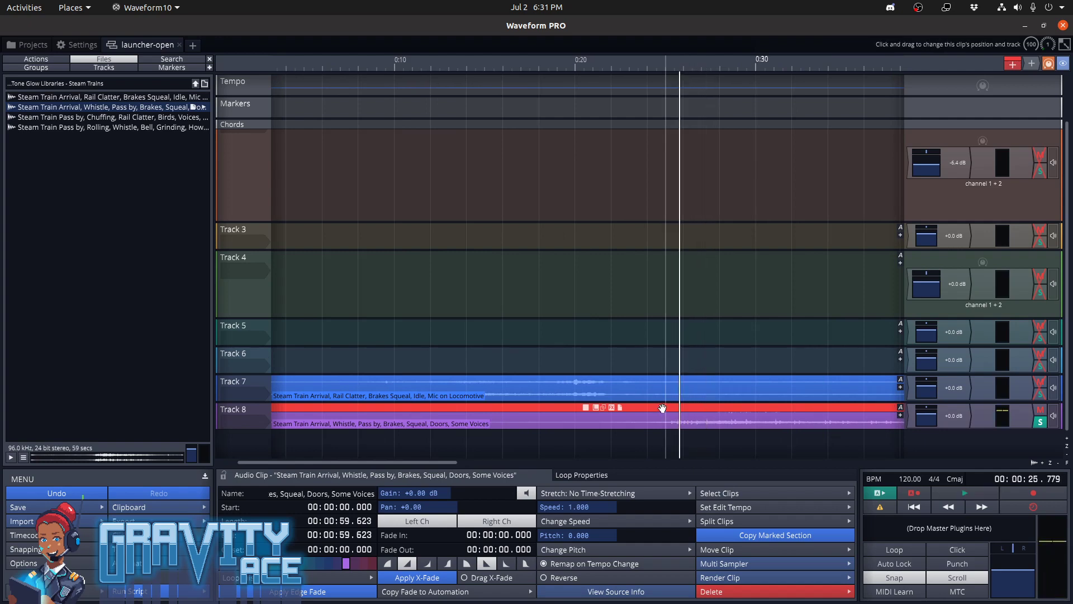
# Delete the train clip from Track 8 and open the button-open edit of the sfx project
pyautogui.press('Delete')
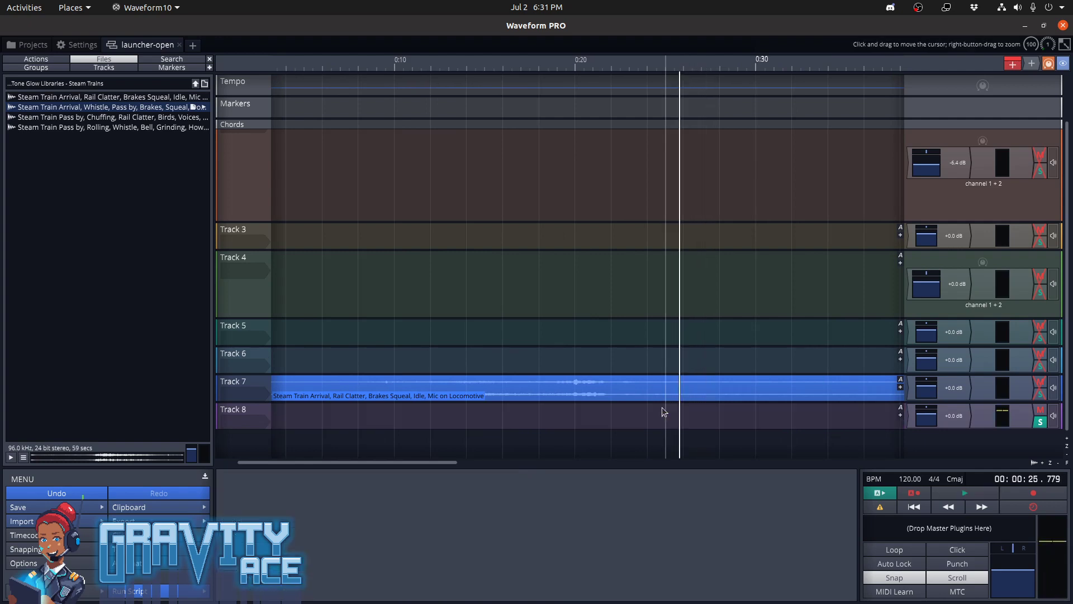
pyautogui.click(32, 45)
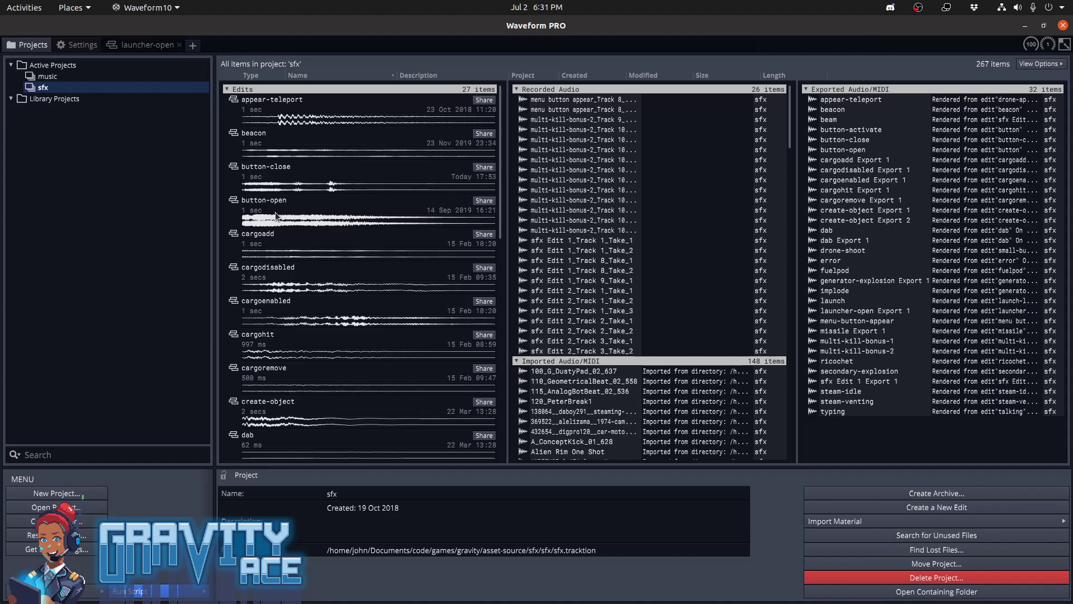
pyautogui.moveTo(285, 223)
pyautogui.doubleClick(285, 204)
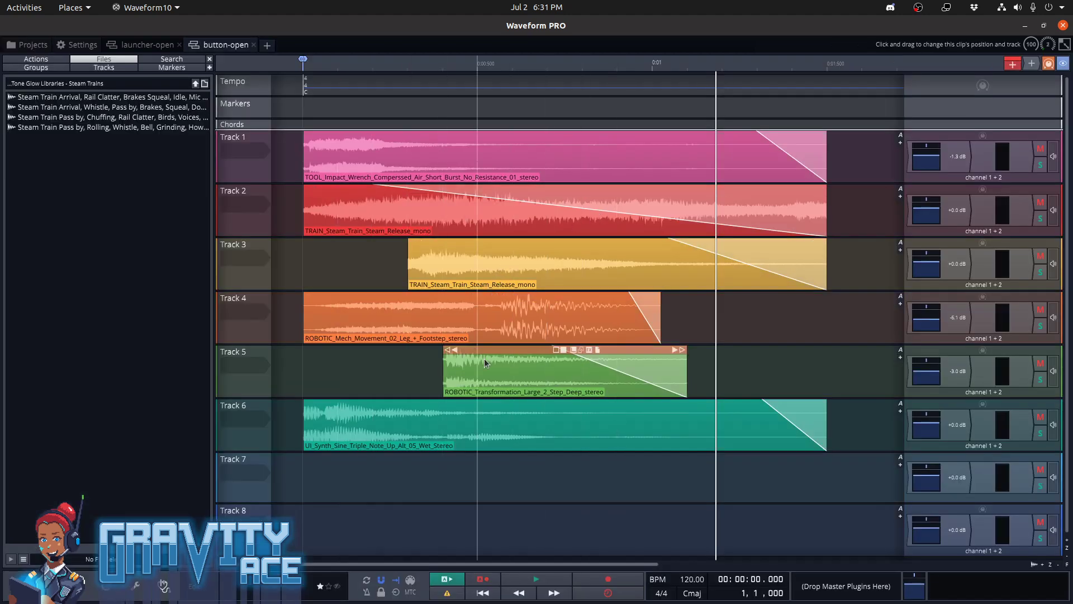
# Select the steam release clip on Track 2 and listen to that track soloed from the beginning
pyautogui.click(364, 210)
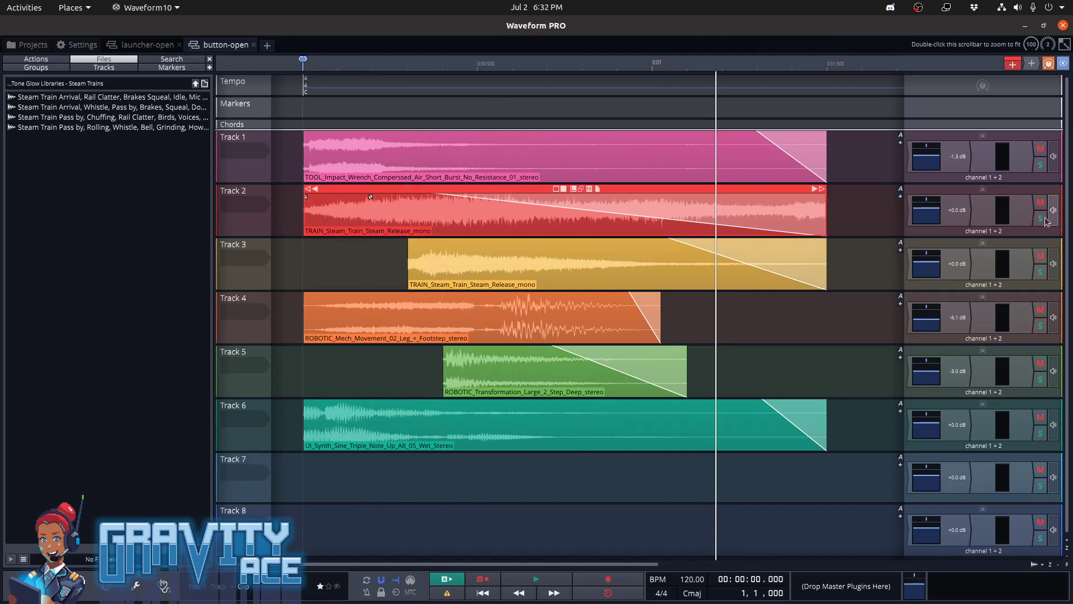
pyautogui.press('space')
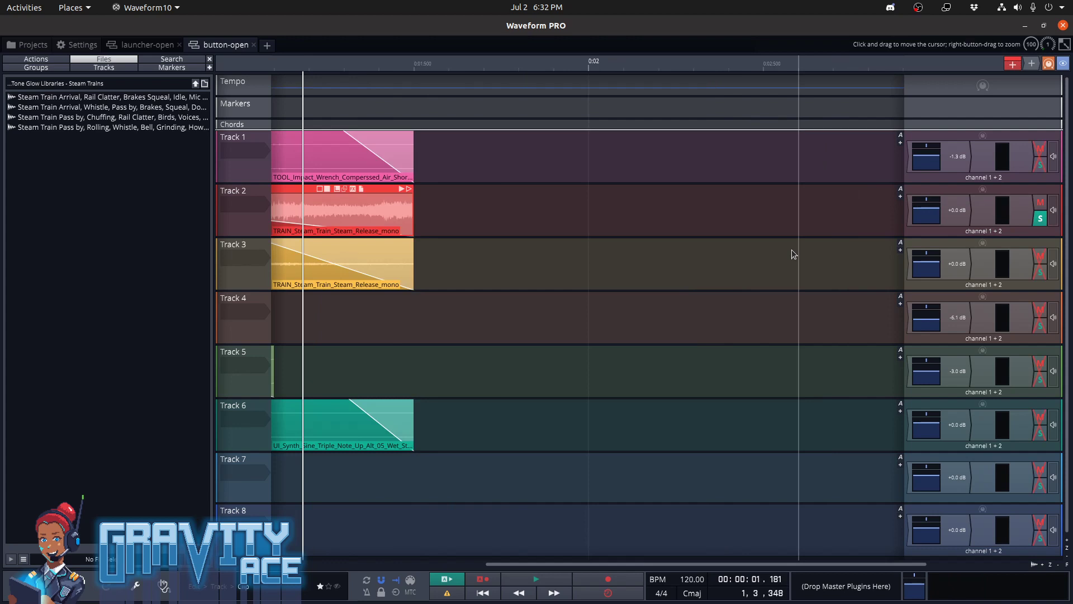
pyautogui.press('l')
pyautogui.press('space')
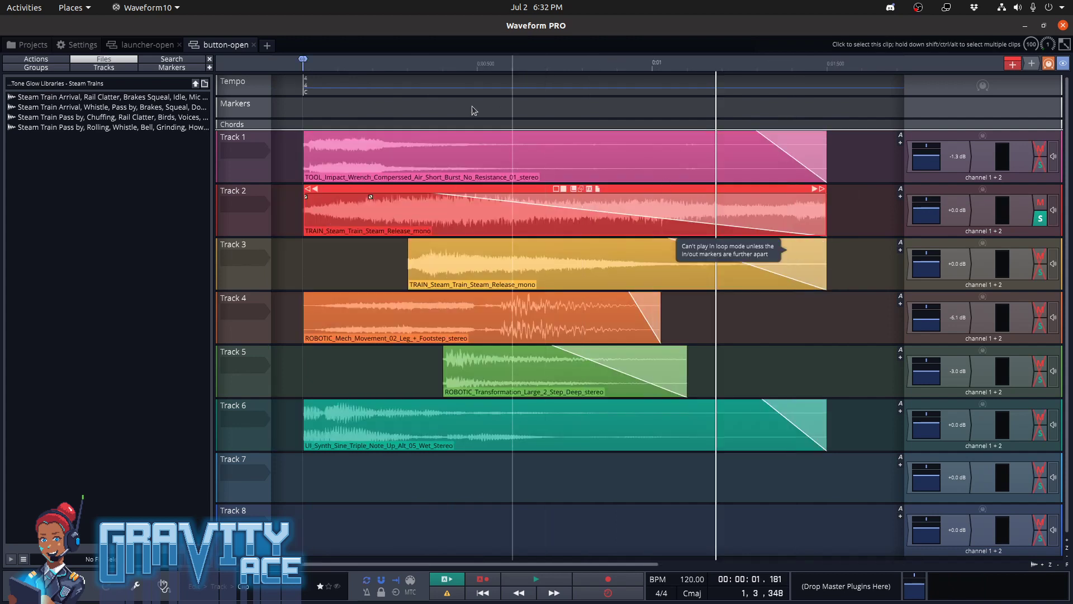
pyautogui.click(300, 111)
pyautogui.press('space')
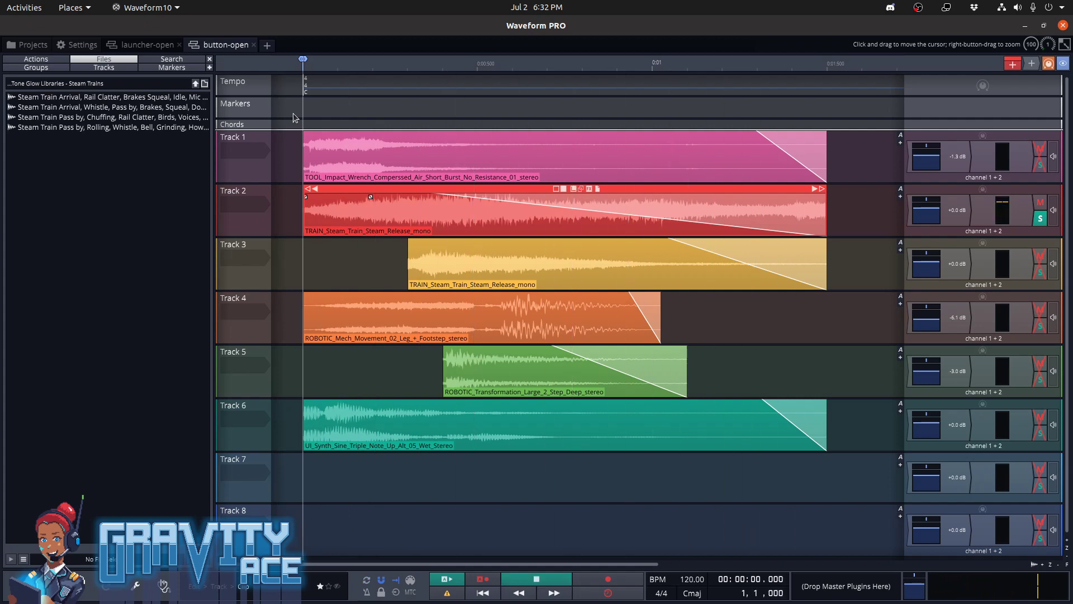
pyautogui.press('space')
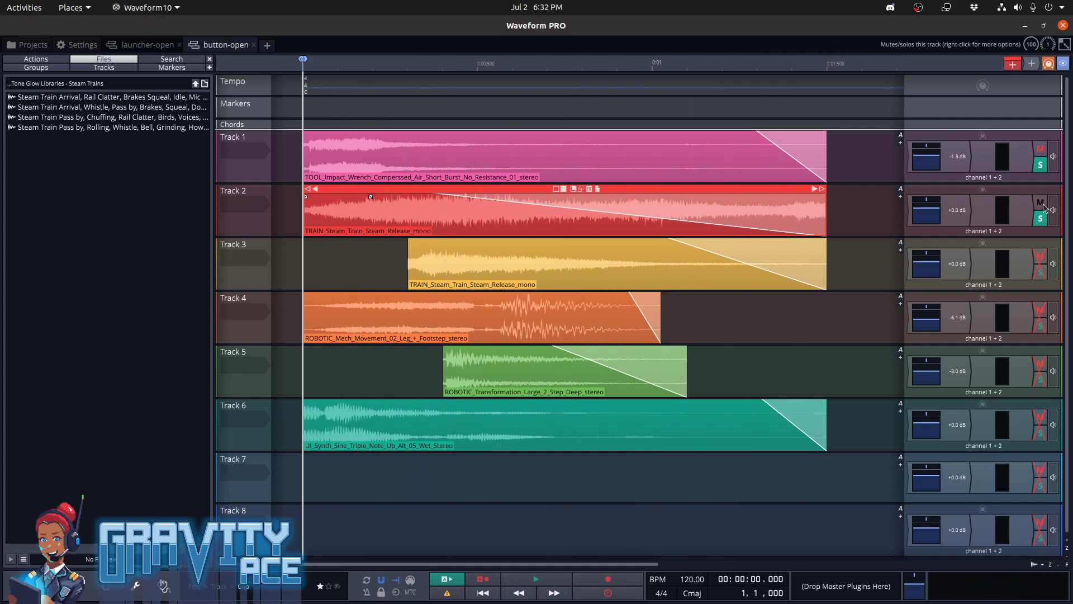
# Audition Tracks 1 and 2 together in solo, listen to Track 1 alone, and clear both solos
pyautogui.press('space')
pyautogui.press('space')
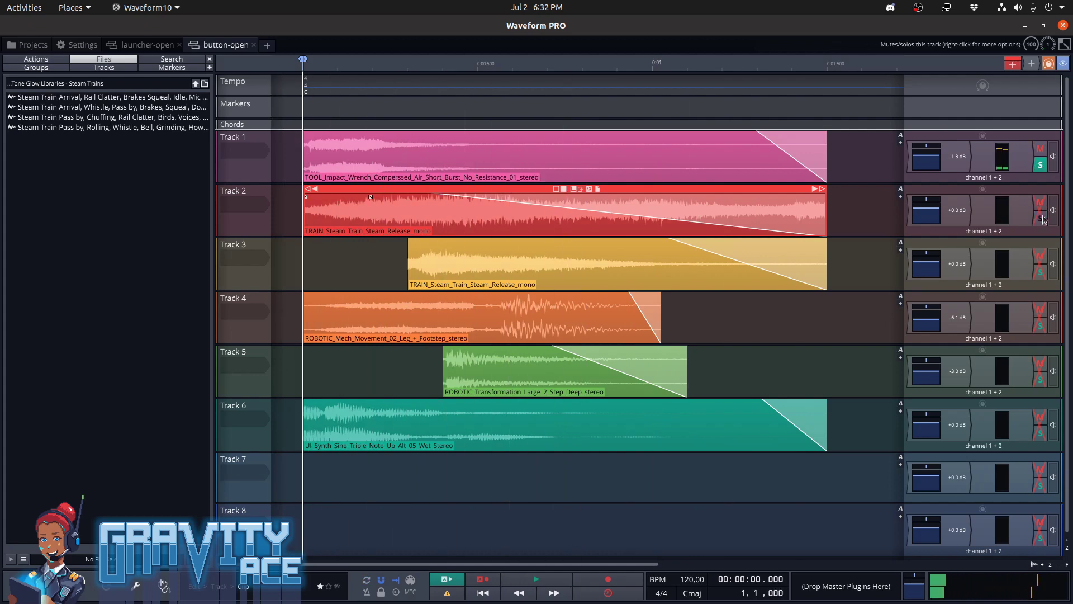
pyautogui.press('space')
pyautogui.press('space')
pyautogui.click(1041, 165)
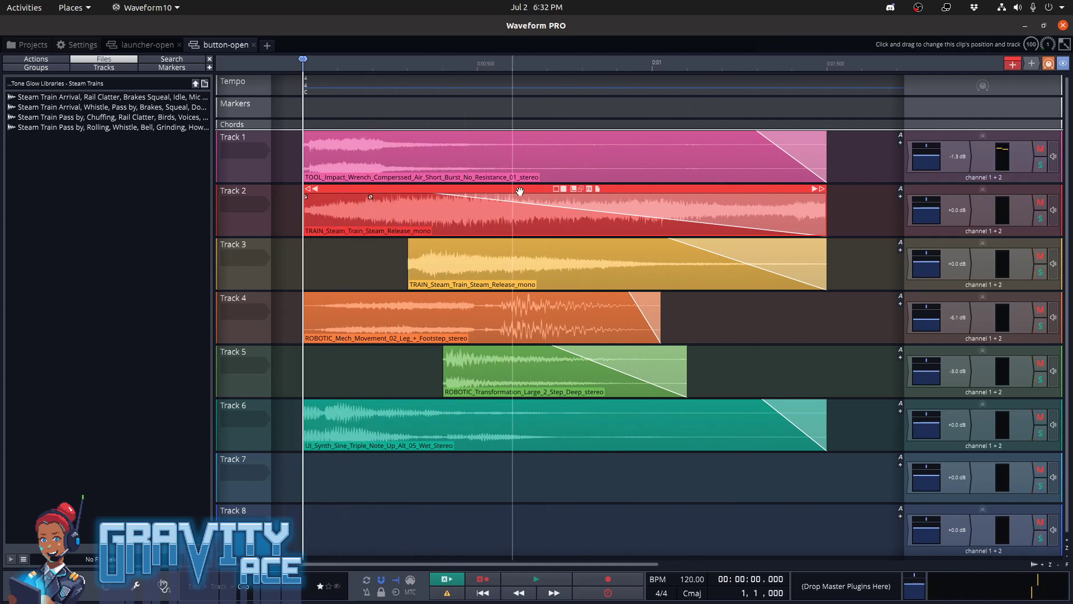
# Return to the launcher-open edit and paste the copied TRAIN_Steam_Train_Steam_Release_mono clip at the start of Track 8
pyautogui.click(141, 48)
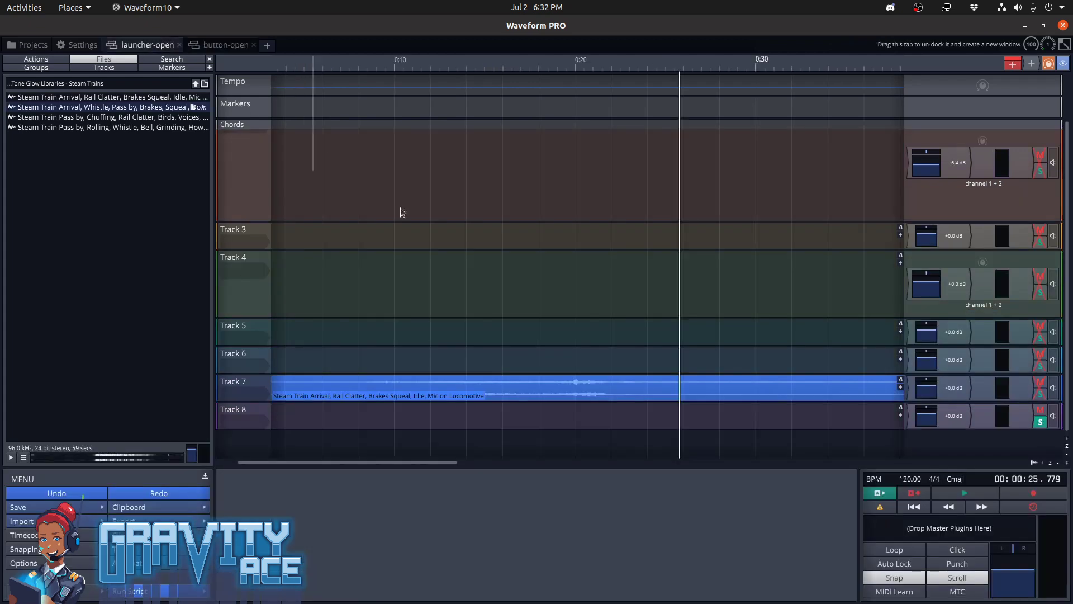
pyautogui.click(334, 416)
pyautogui.moveTo(395, 463); pyautogui.dragTo(269, 468)
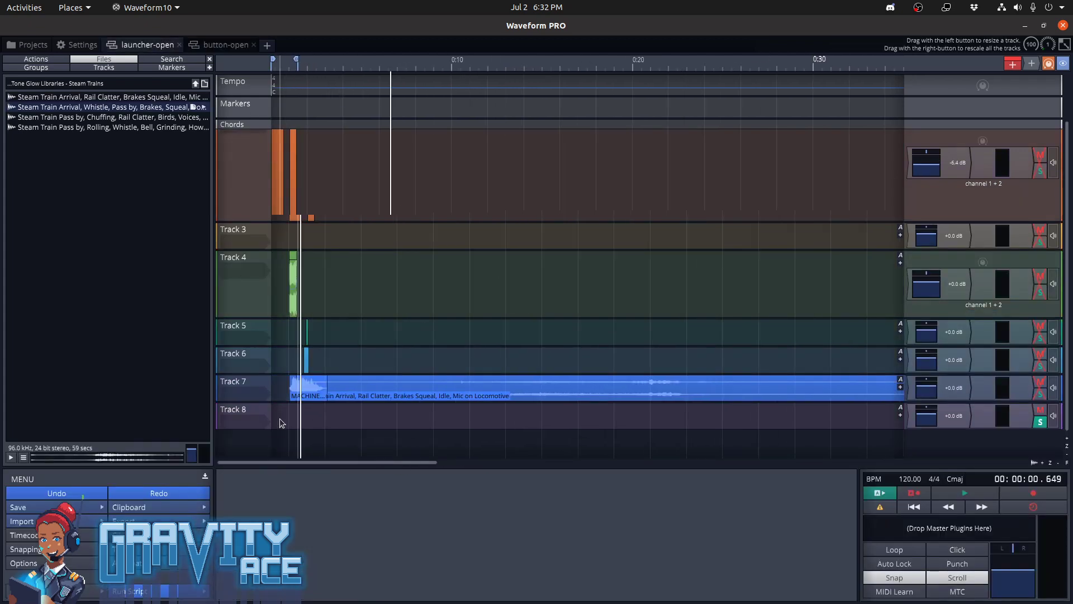
pyautogui.moveTo(280, 419); pyautogui.dragTo(232, 424)
pyautogui.keyDown('ctrl'); pyautogui.scroll(8, 278, 422); pyautogui.keyUp('ctrl')
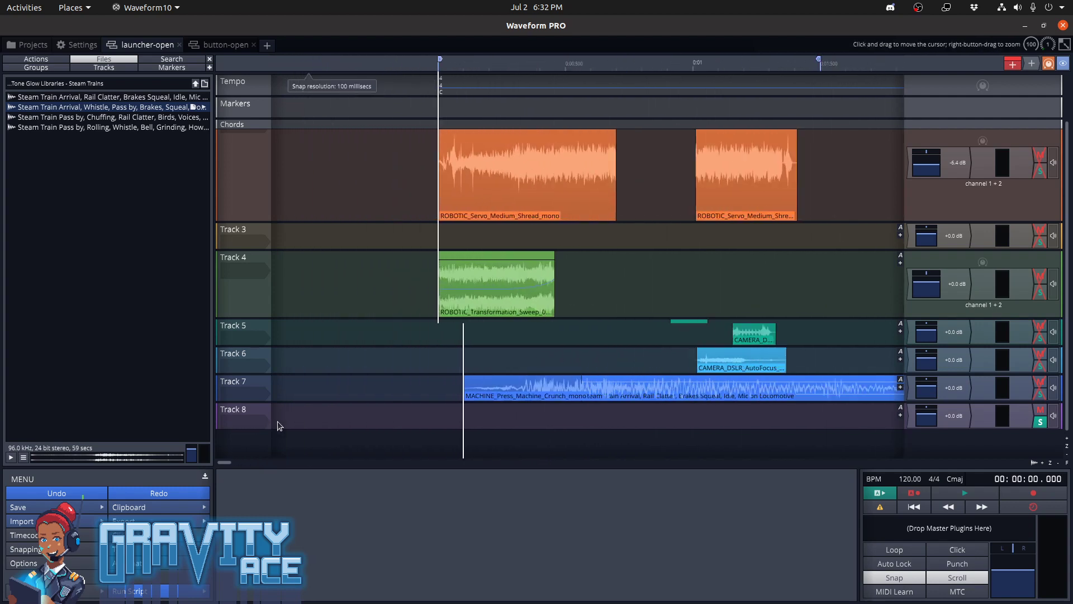
pyautogui.hotkey('ctrl', 'v')
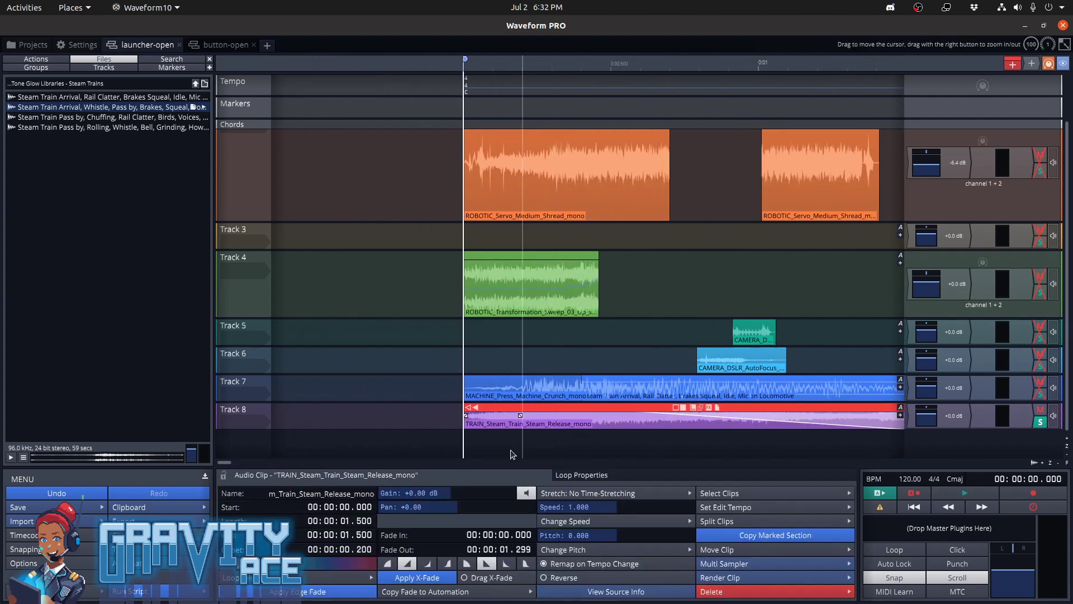
# Listen to the pasted steam clip on its own, unsolo Track 8 and play the full mix
pyautogui.press('space')
pyautogui.press('space')
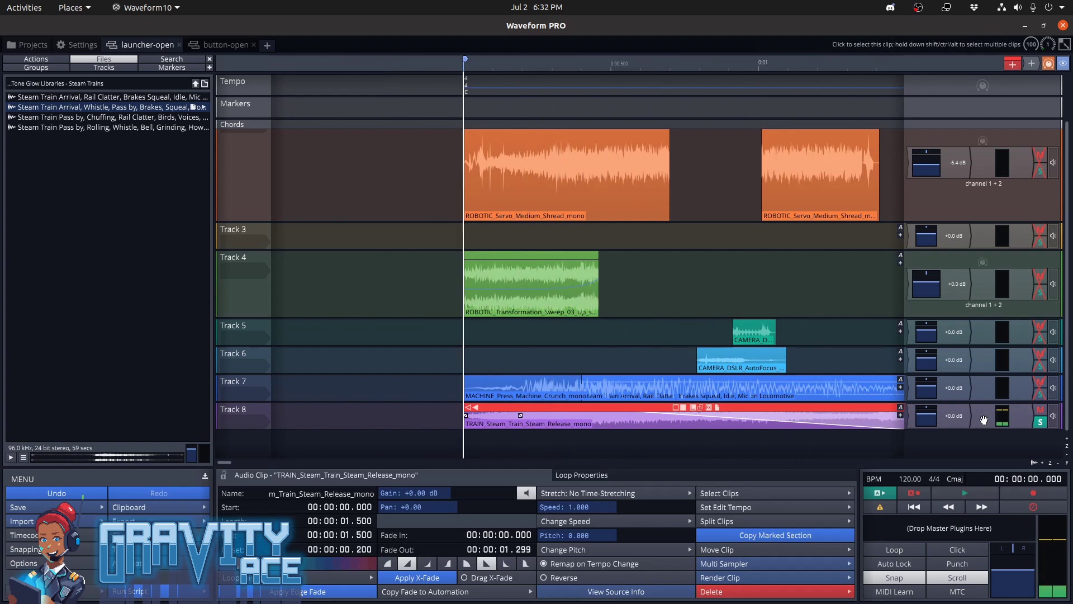
pyautogui.press('space')
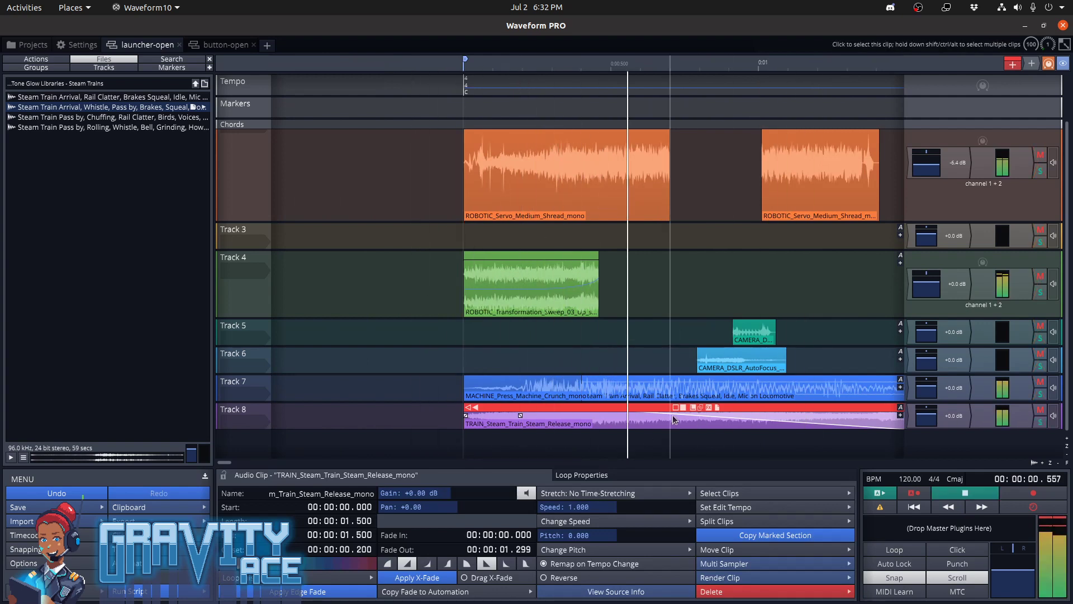
pyautogui.press('space')
# Shift the Track 8 steam release clip to start at 0.5 s and play the mix with looping turned on
pyautogui.moveTo(550, 407); pyautogui.dragTo(699, 407)
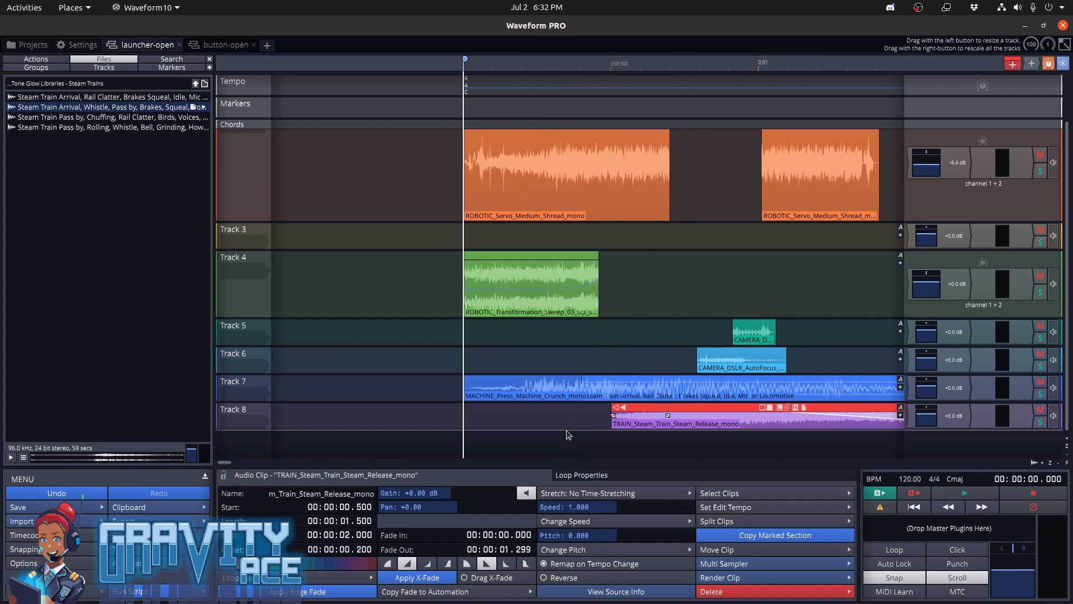
pyautogui.moveTo(618, 360); pyautogui.dragTo(430, 362, button='middle')
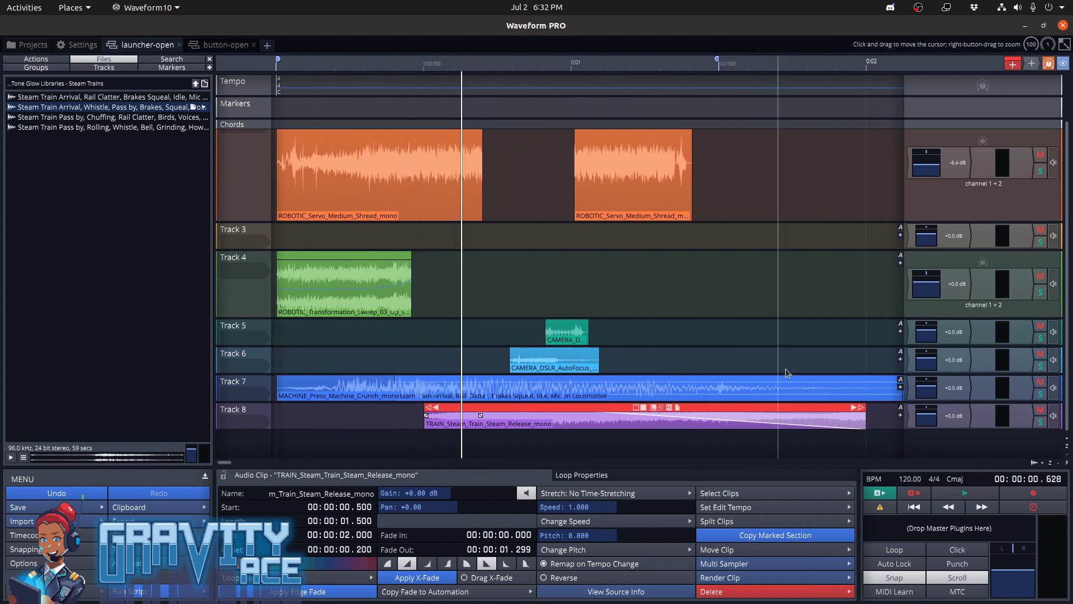
pyautogui.press('space')
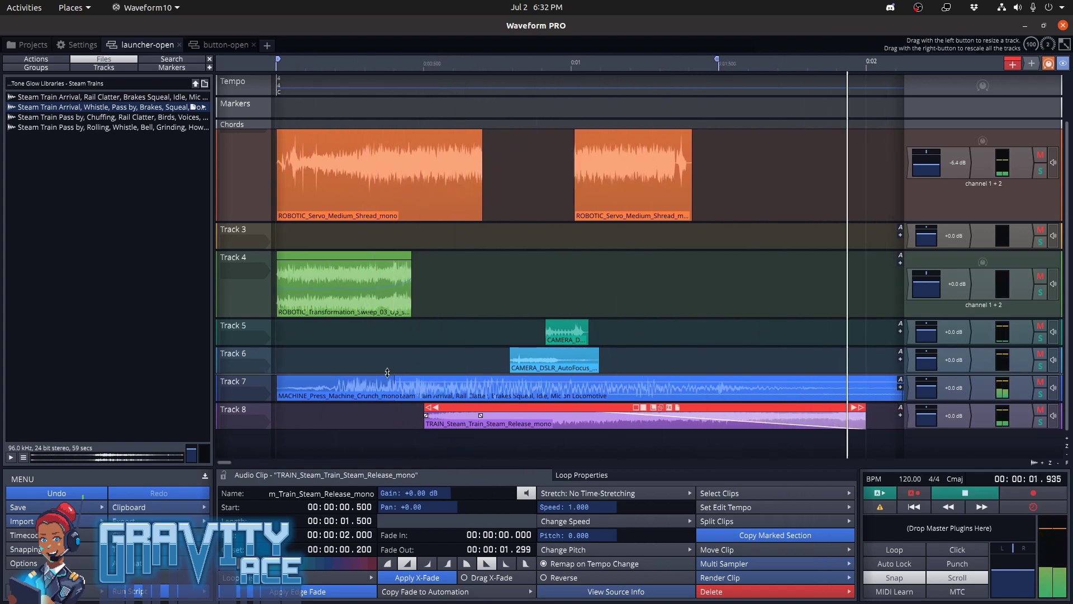
pyautogui.press('space')
pyautogui.press('l')
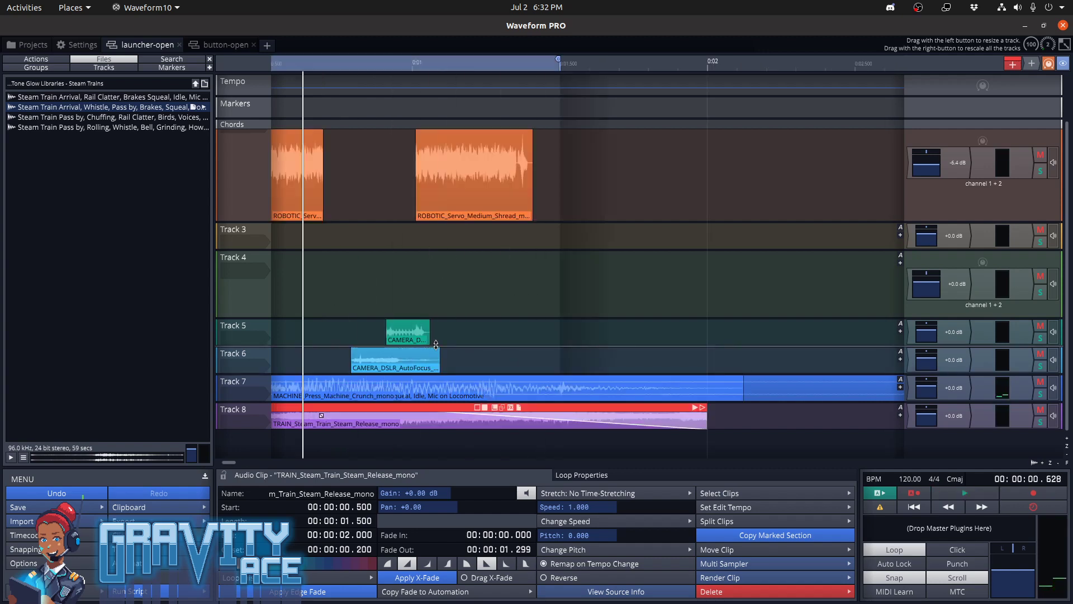
pyautogui.press('space')
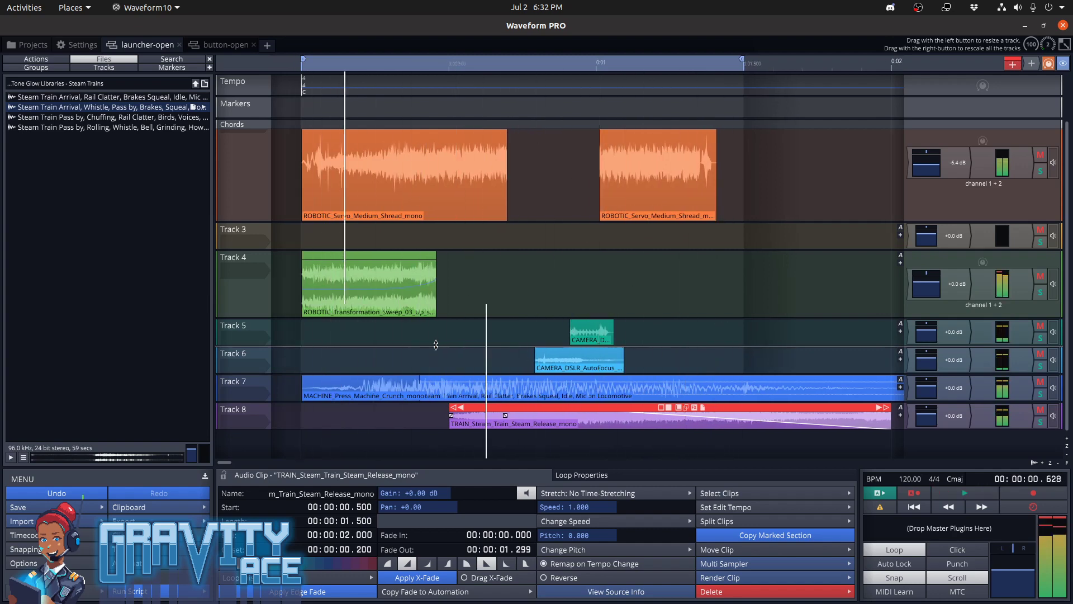
pyautogui.press('space')
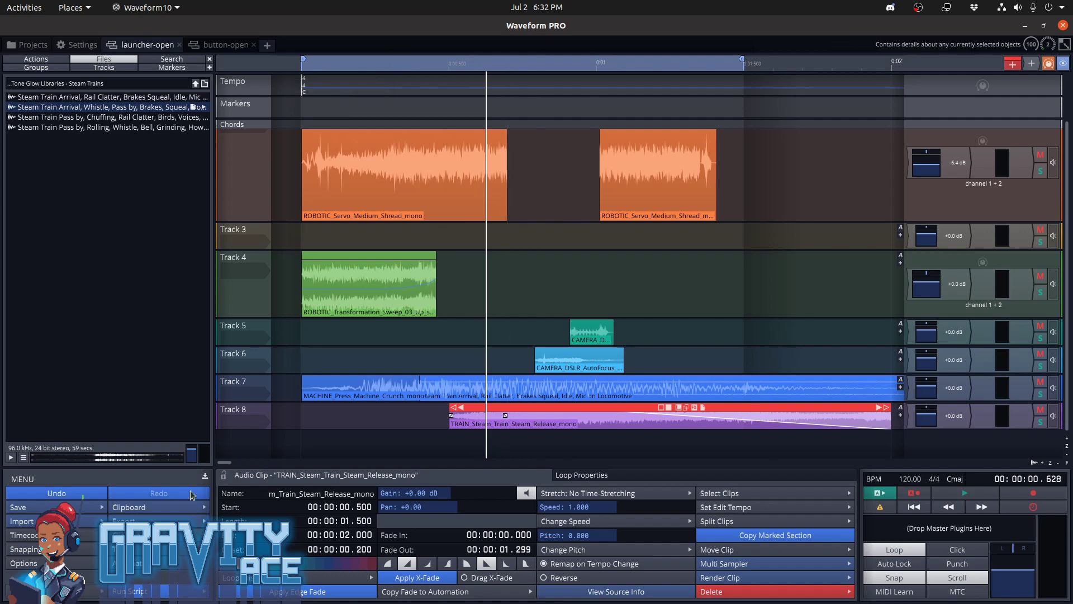
# Render the marked region as the stereo WAV file launcher-open Export 2.wav
pyautogui.click(197, 533)
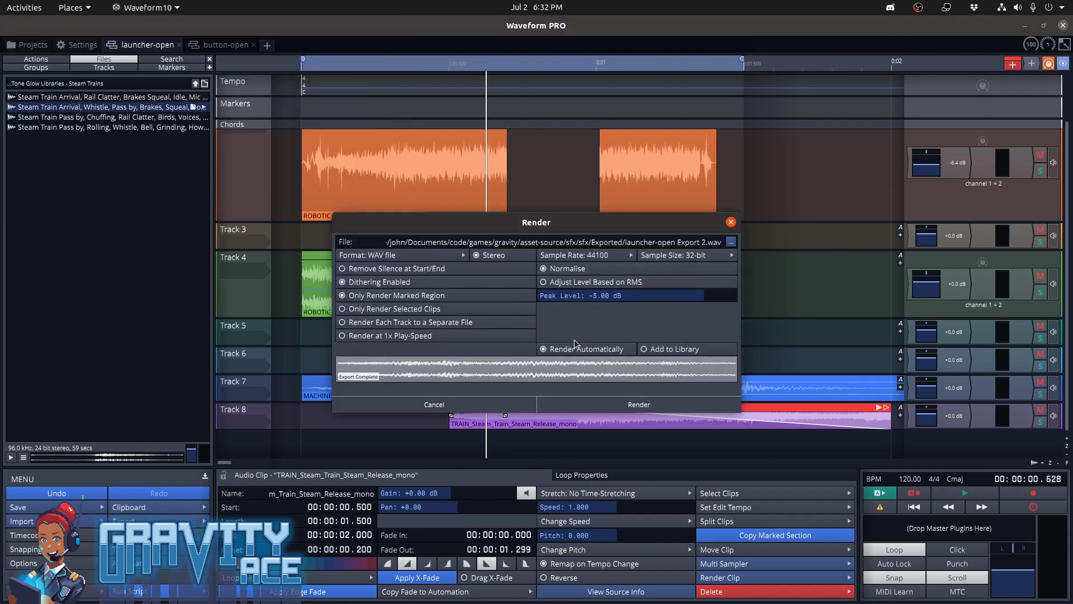
pyautogui.click(648, 404)
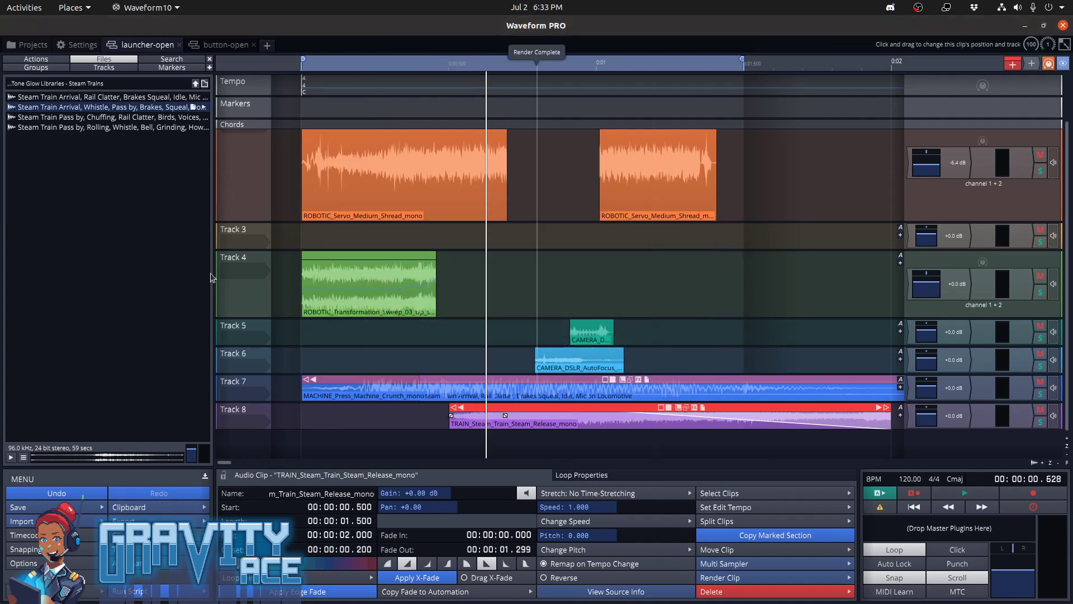
# Switch to the Files app and open the Exported folder inside games/gravity/asset-source/sfx/sfx
pyautogui.moveTo(2, 126)
pyautogui.click(16, 33)
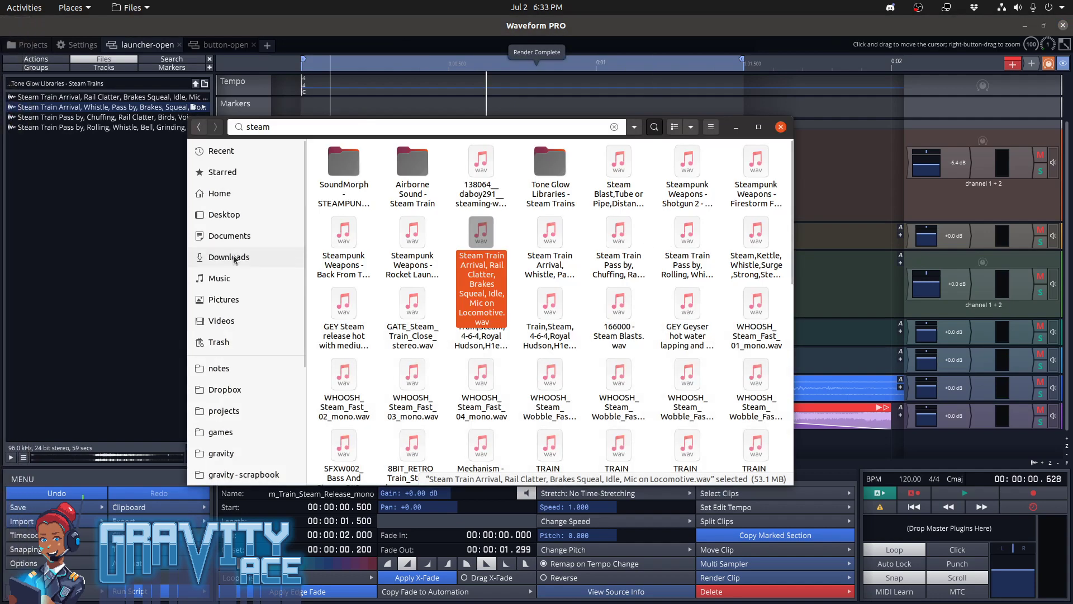
pyautogui.click(220, 431)
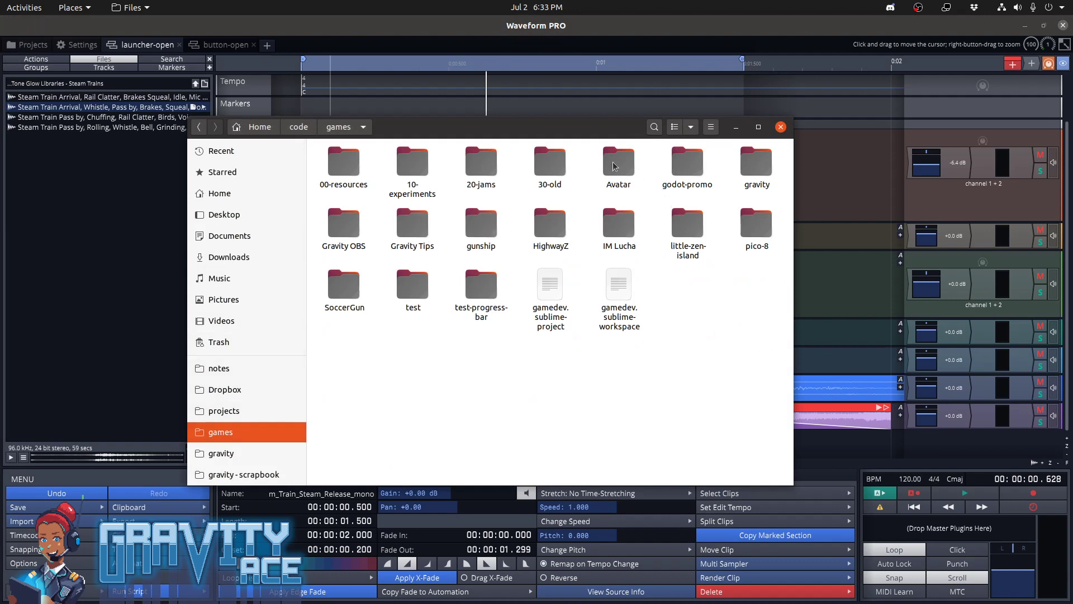
pyautogui.doubleClick(752, 166)
pyautogui.doubleClick(474, 172)
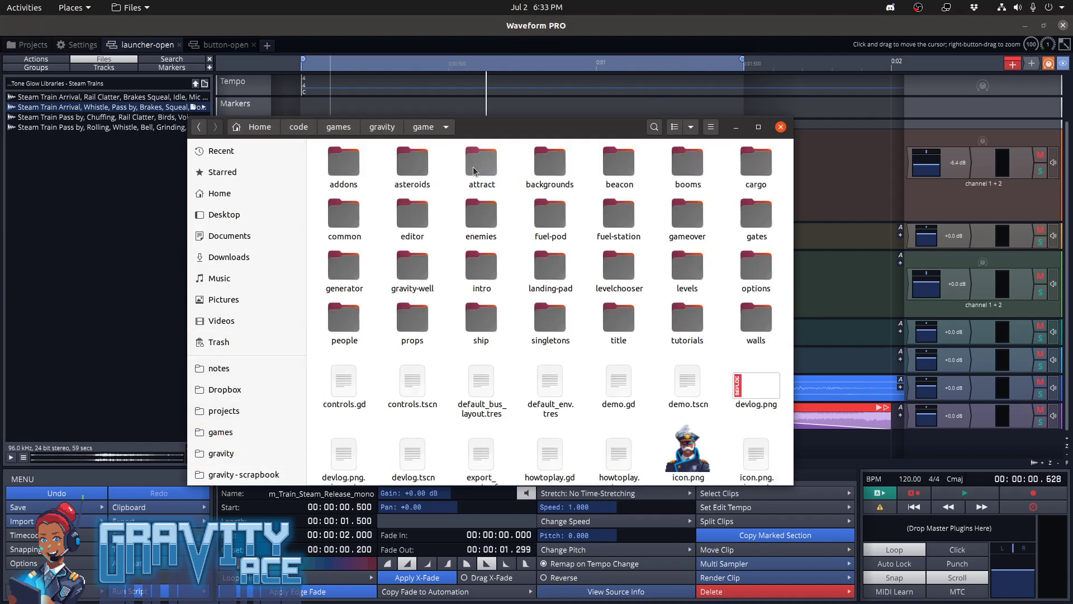
pyautogui.hotkey('alt', 'Left')
pyautogui.doubleClick(348, 164)
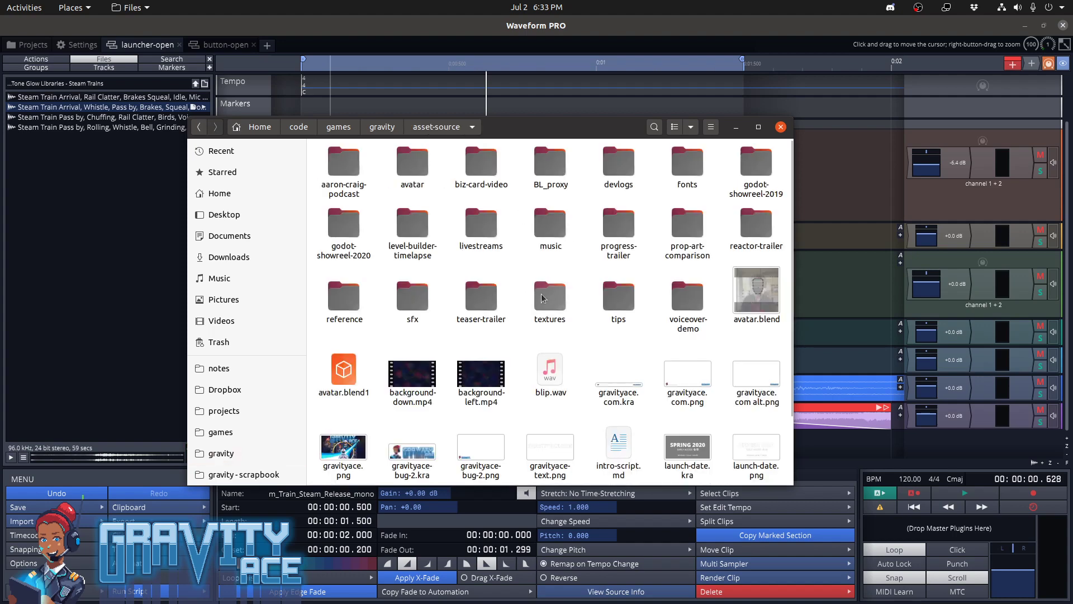
pyautogui.doubleClick(414, 299)
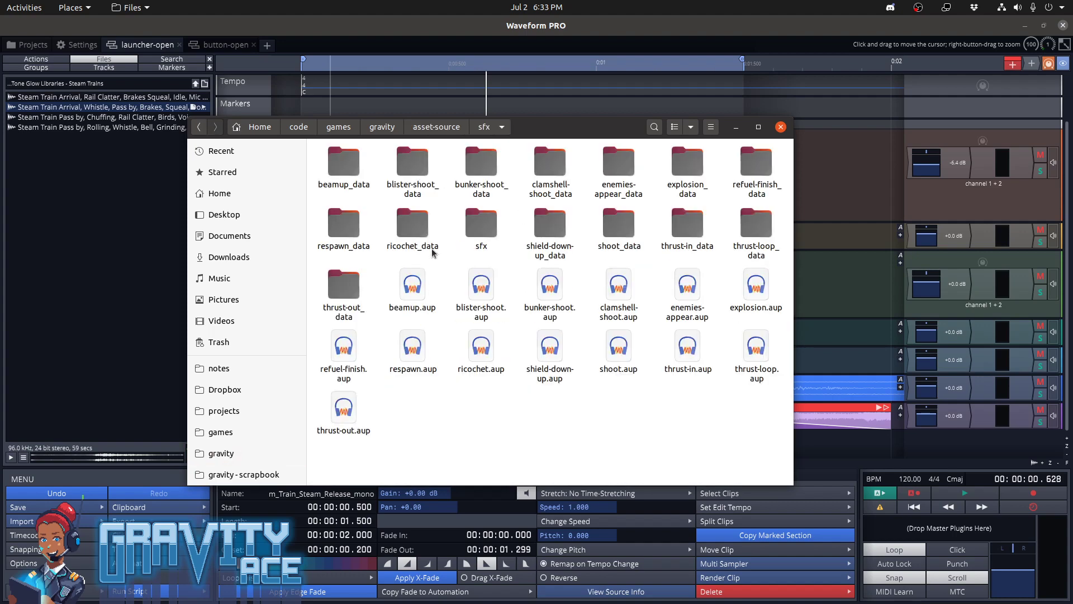
pyautogui.doubleClick(482, 223)
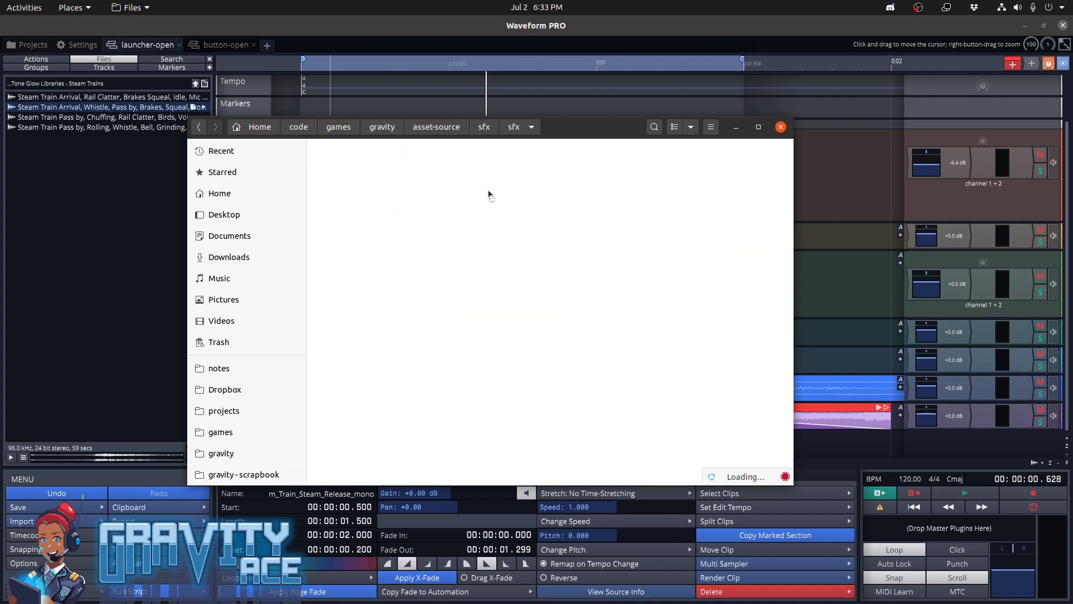
pyautogui.doubleClick(489, 150)
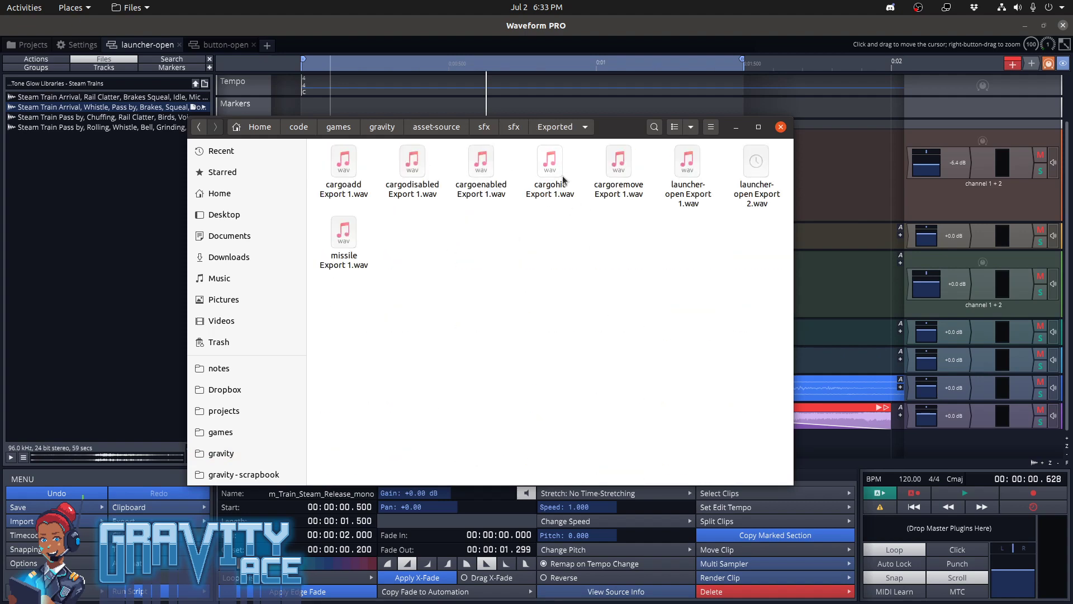
# Go back to the sfx folder and look through its Rendered folder
pyautogui.hotkey('alt', 'Left')
pyautogui.click(684, 168)
pyautogui.doubleClick(685, 169)
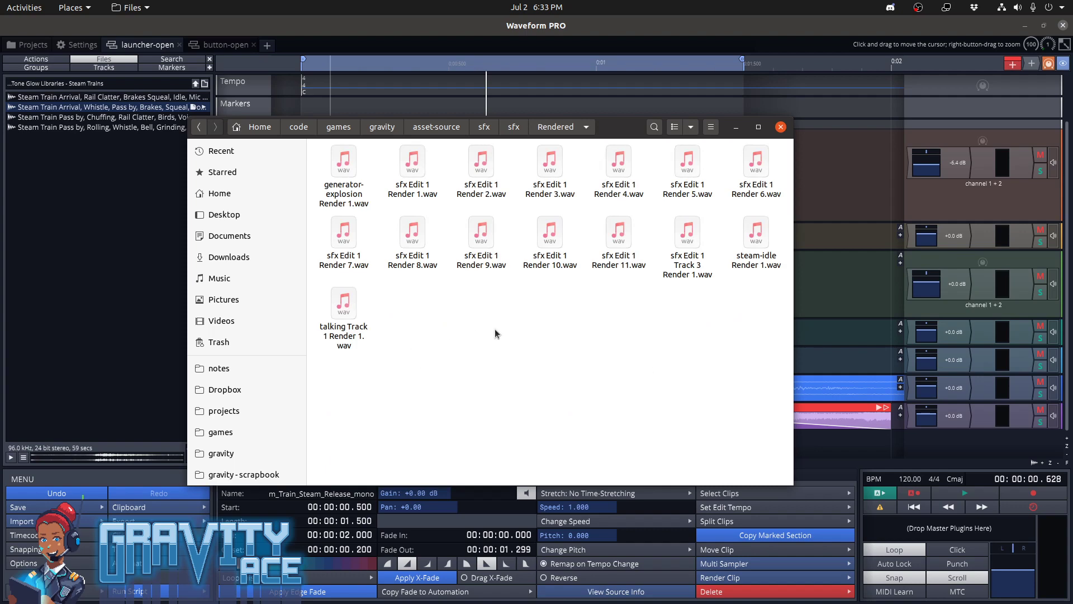
# Return to the Exported folder and delete launcher-open Export 1.wav and launcher-open Export 2.wav
pyautogui.hotkey('alt', 'Left')
pyautogui.doubleClick(474, 173)
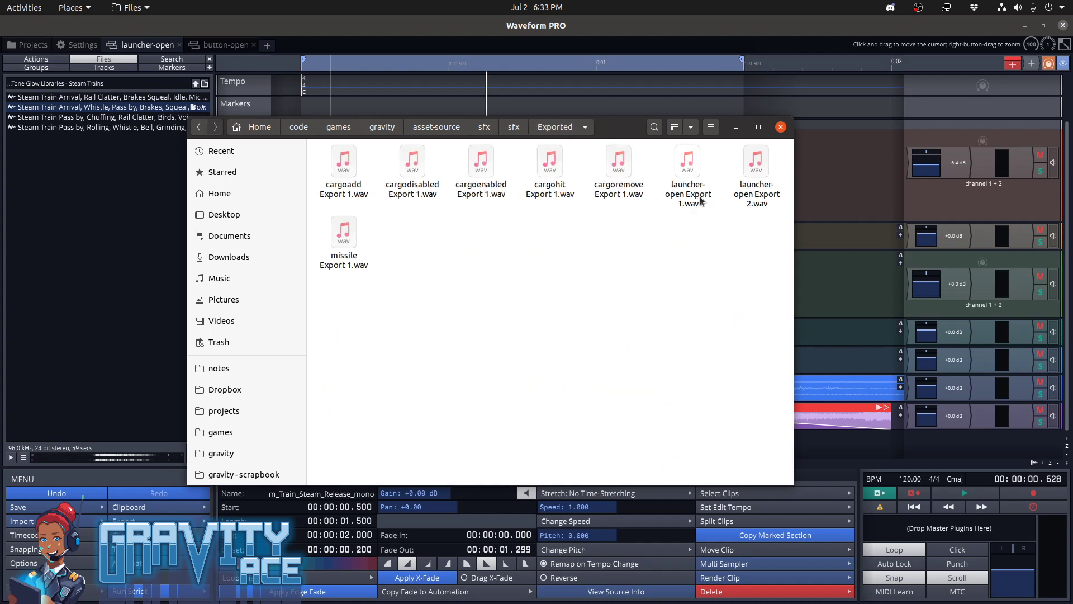
pyautogui.moveTo(725, 196); pyautogui.dragTo(741, 193)
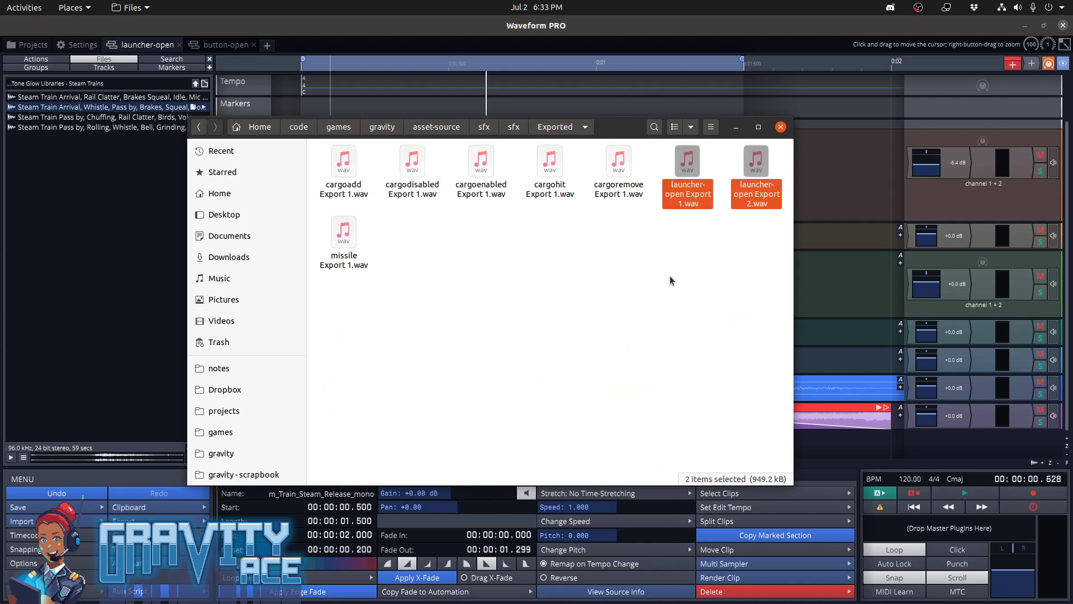
pyautogui.press('Delete')
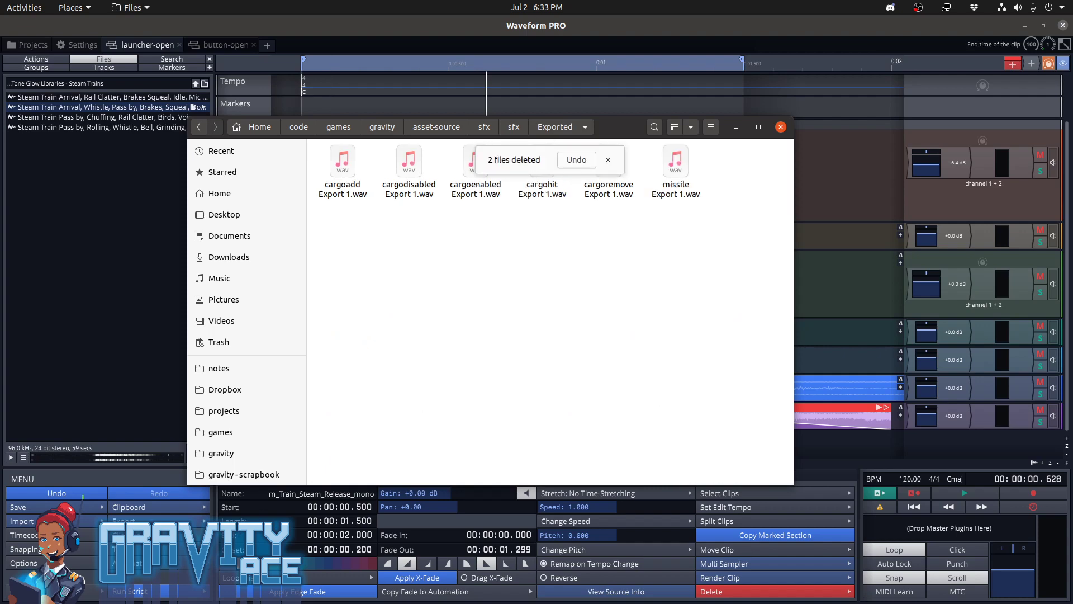
# Switch back to Waveform and render the marked region as the stereo WAV file launcher-open.wav in the Exported folder
pyautogui.hotkey('alt', 'Tab')
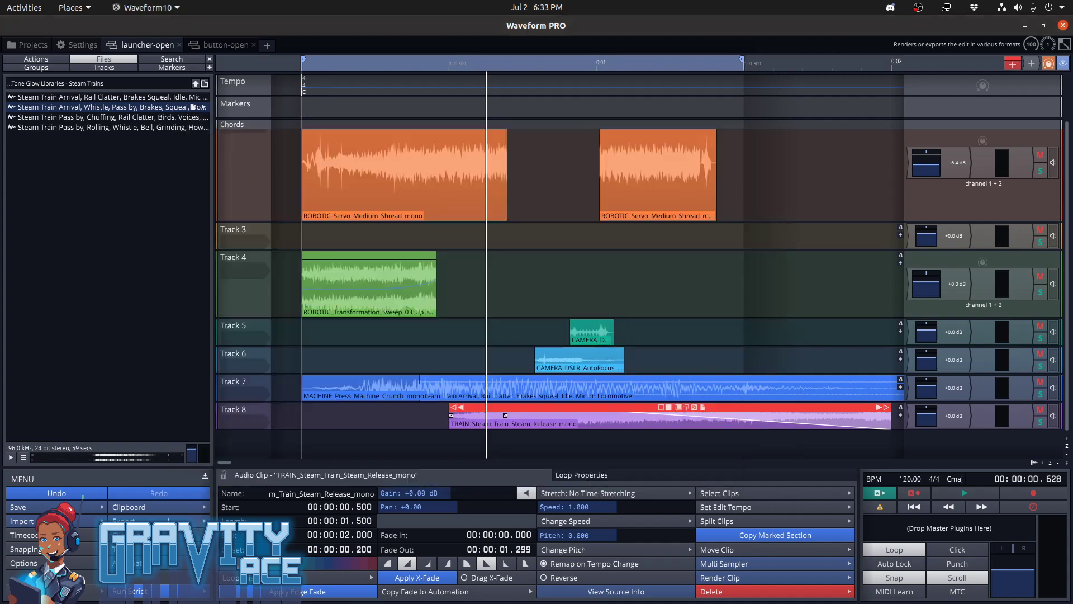
pyautogui.click(199, 533)
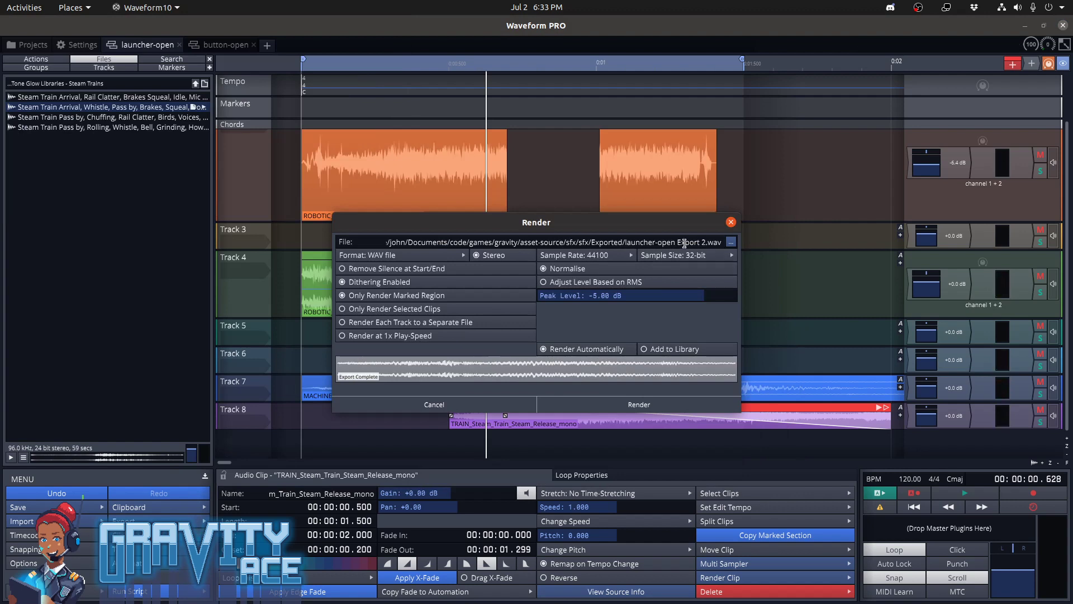
pyautogui.press('Delete')
pyautogui.press('Delete')
pyautogui.press('Delete')
pyautogui.press('Delete')
pyautogui.press('Delete')
pyautogui.press('Delete')
pyautogui.press('Delete')
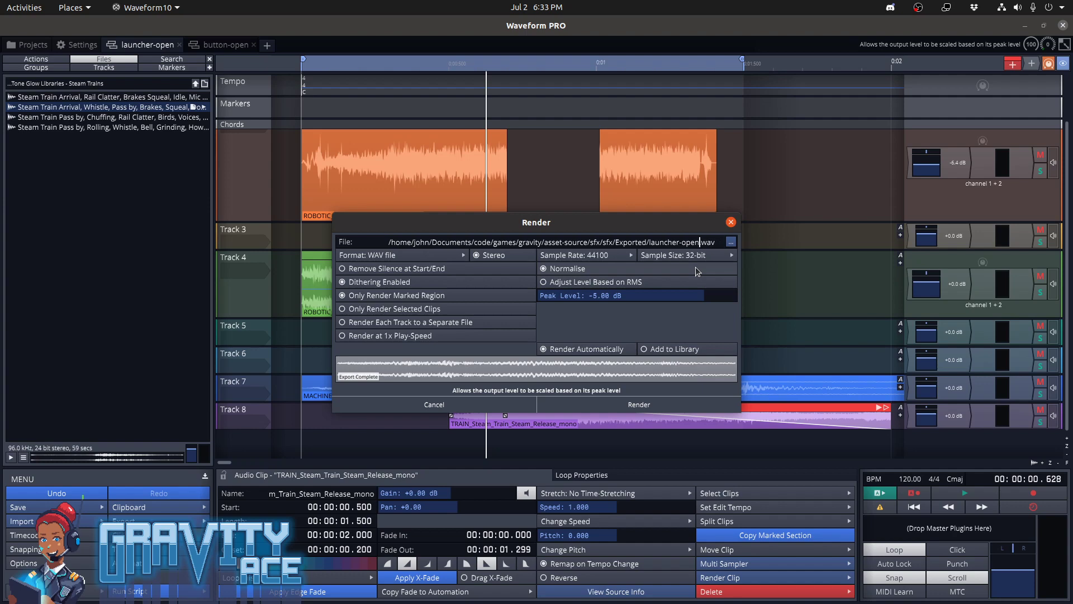
pyautogui.click(639, 404)
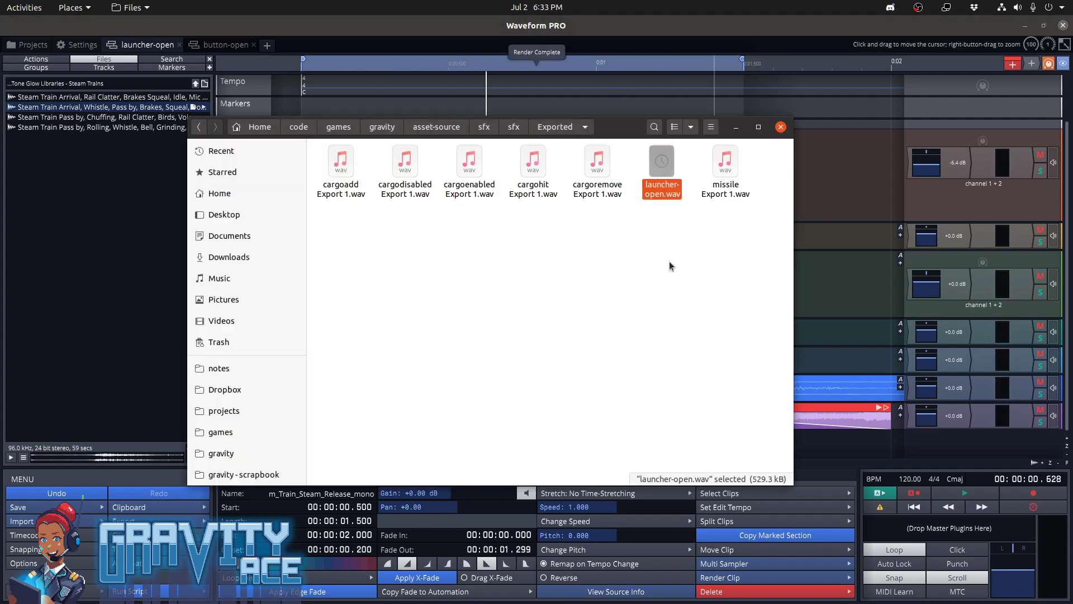
# Copy launcher-open.wav from the Exported folder into the gravity project's game/enemies/sfx folder, replacing the existing file
pyautogui.middleClick(384, 128)
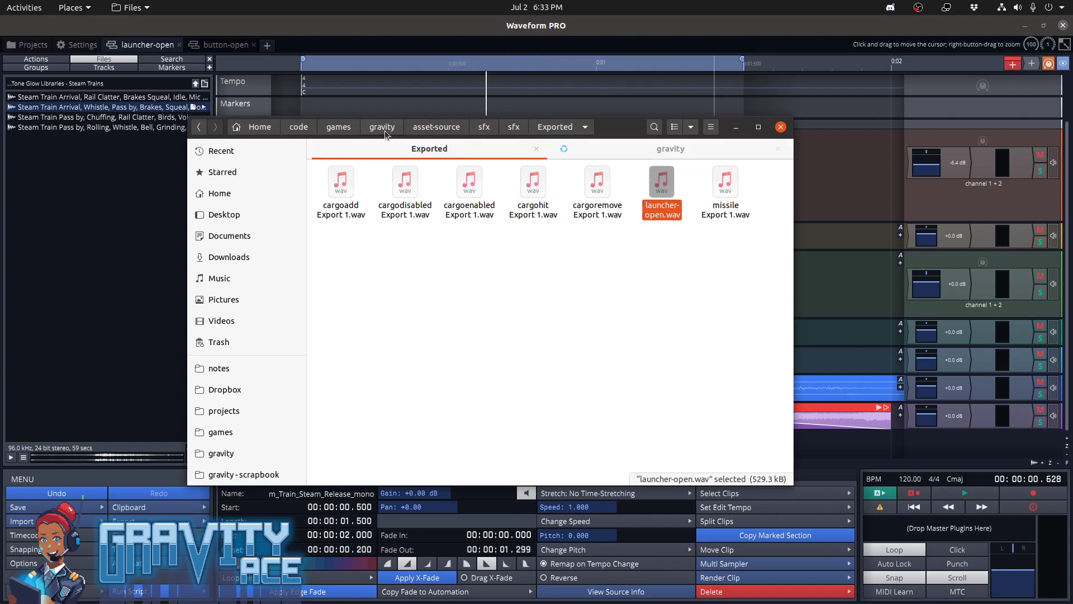
pyautogui.click(650, 152)
pyautogui.doubleClick(492, 189)
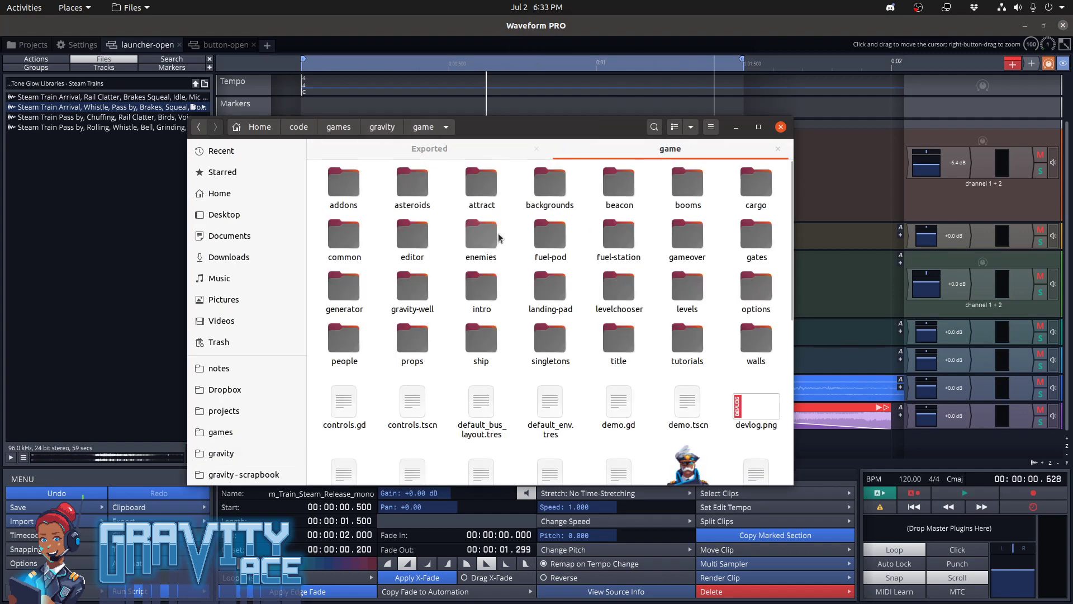
pyautogui.doubleClick(495, 237)
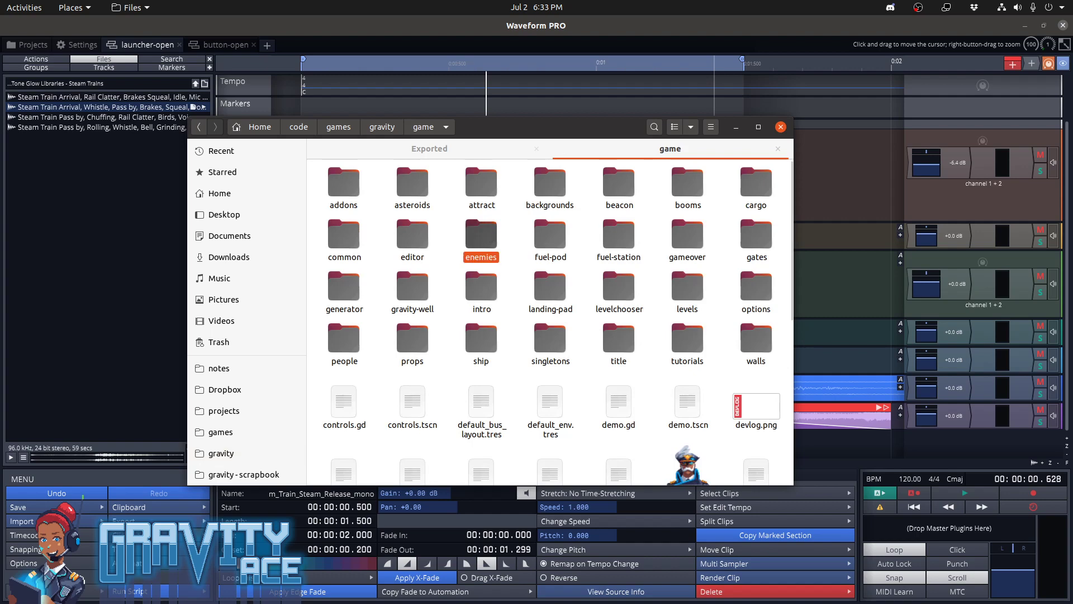
pyautogui.doubleClick(348, 189)
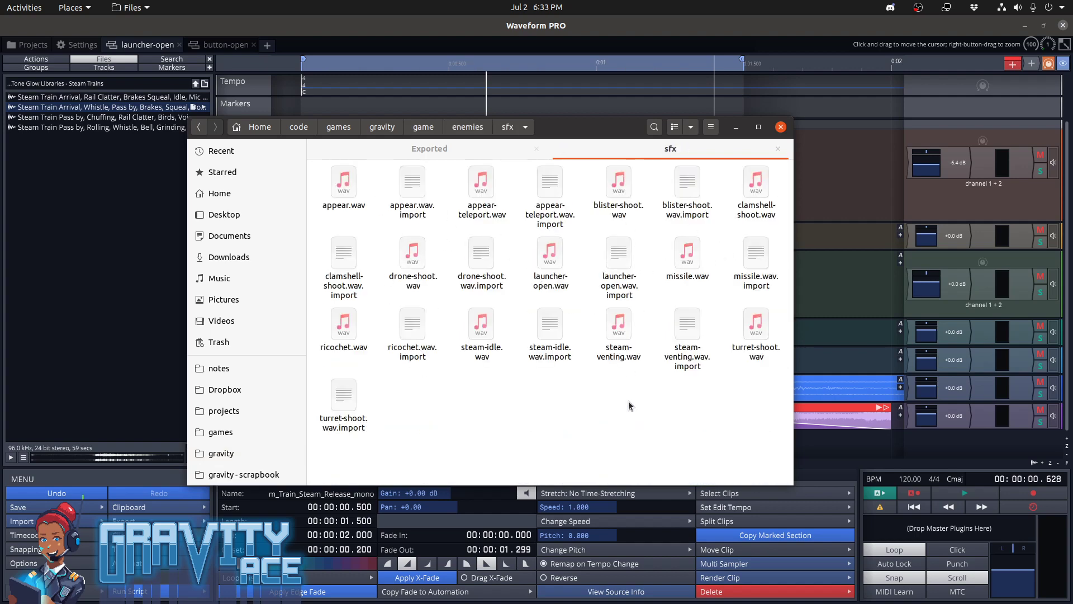
pyautogui.hotkey('ctrl', 'v')
pyautogui.click(536, 221)
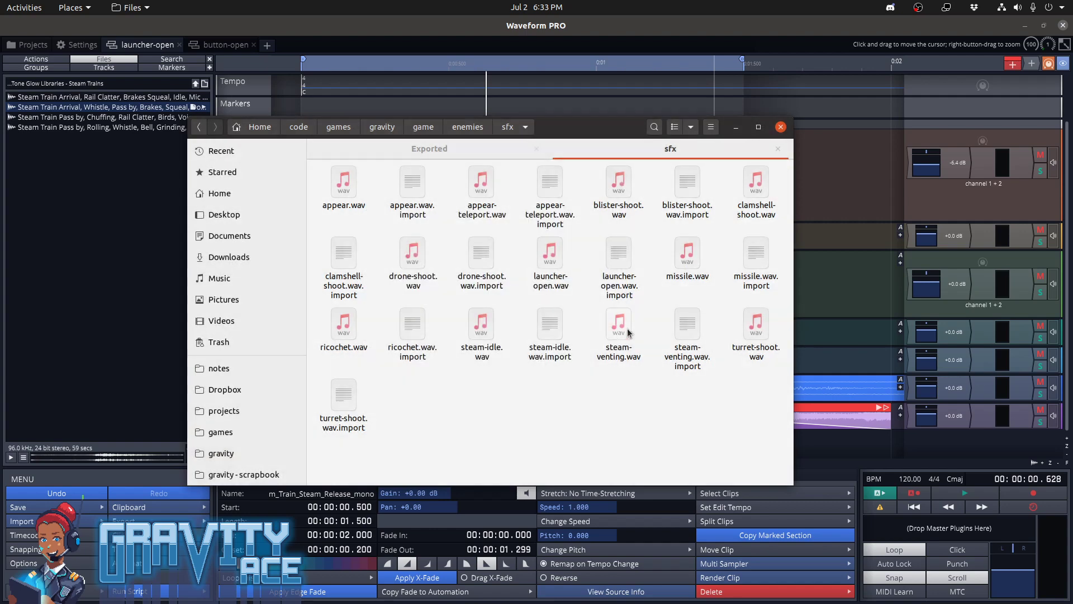
# Switch to Godot, run the game and load the unnamed level of the Test campaign in its level editor
pyautogui.hotkey('alt', 'Tab')
pyautogui.hotkey('alt', 'Tab')
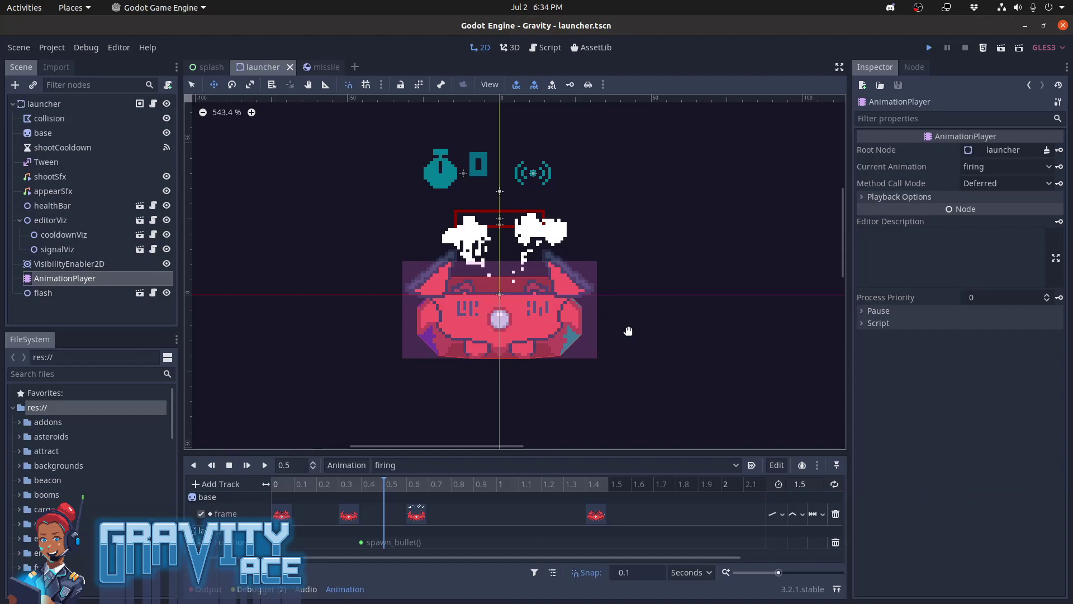
pyautogui.press('F5')
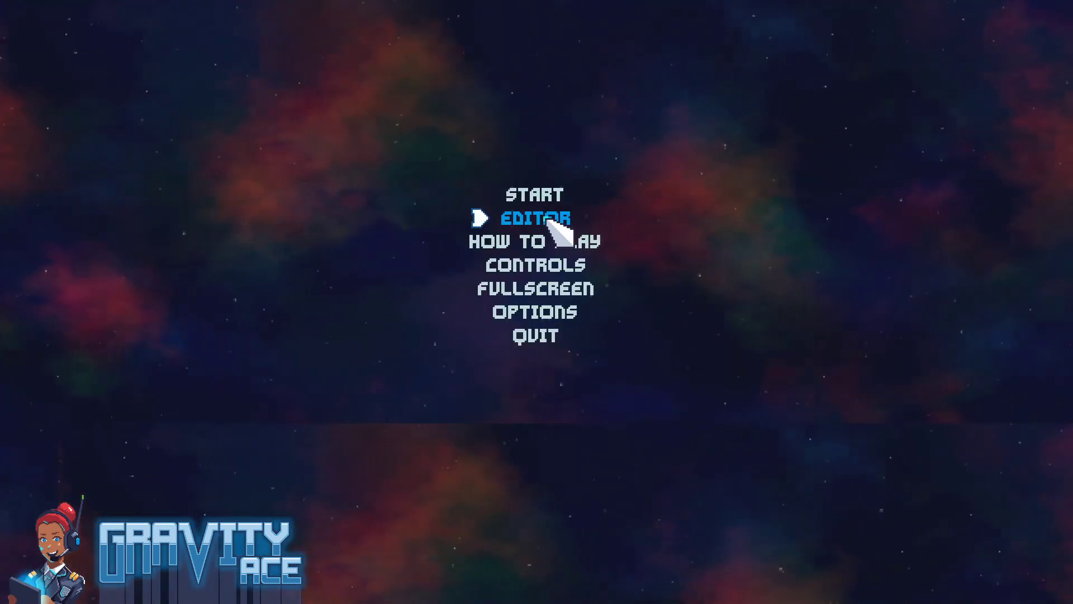
pyautogui.click(551, 220)
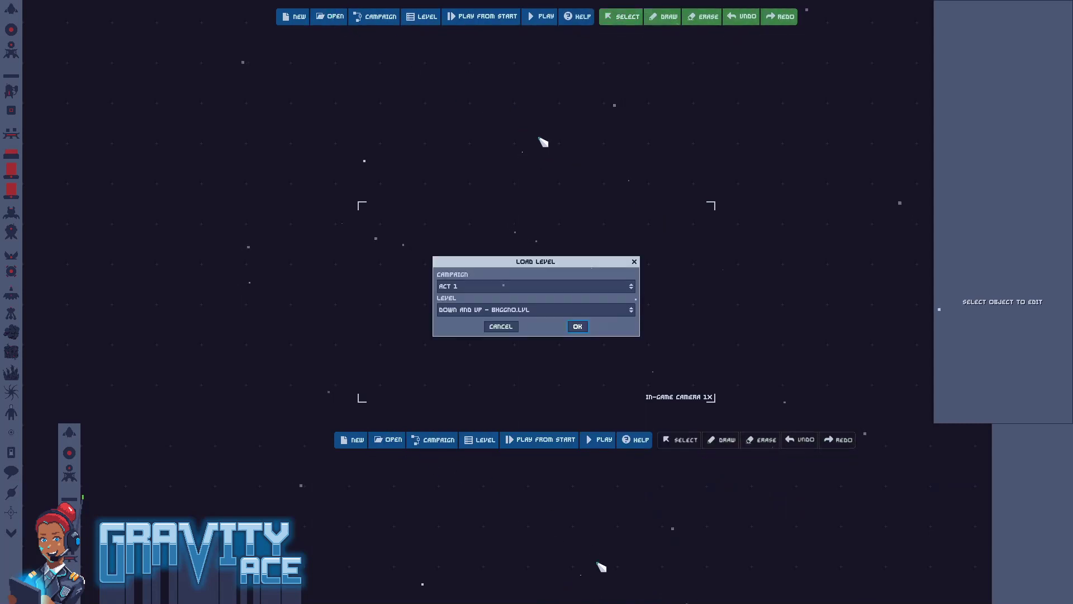
pyautogui.click(510, 286)
pyautogui.click(503, 306)
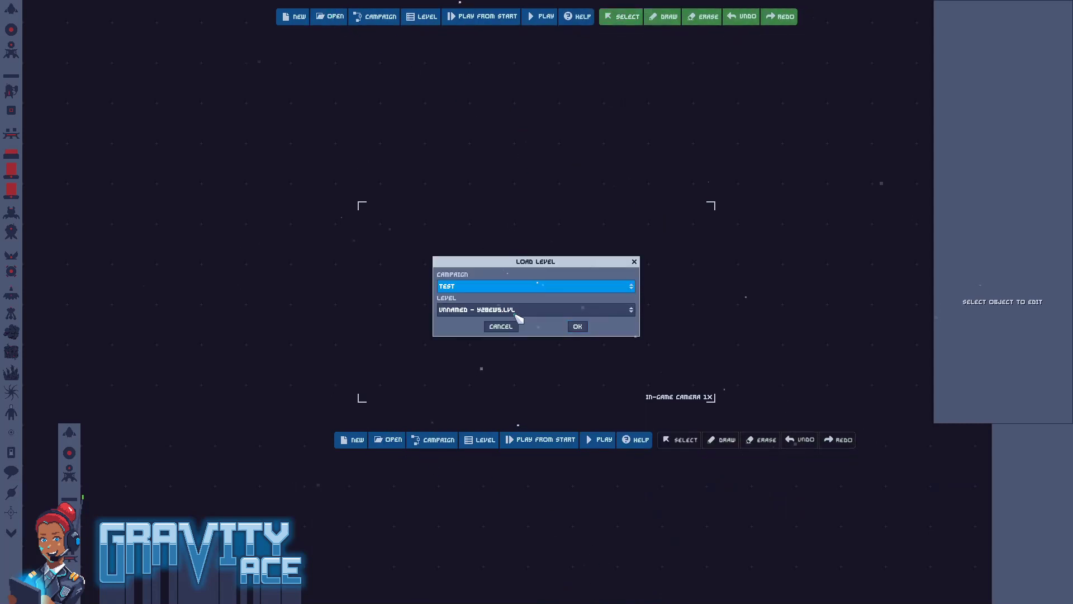
pyautogui.click(578, 327)
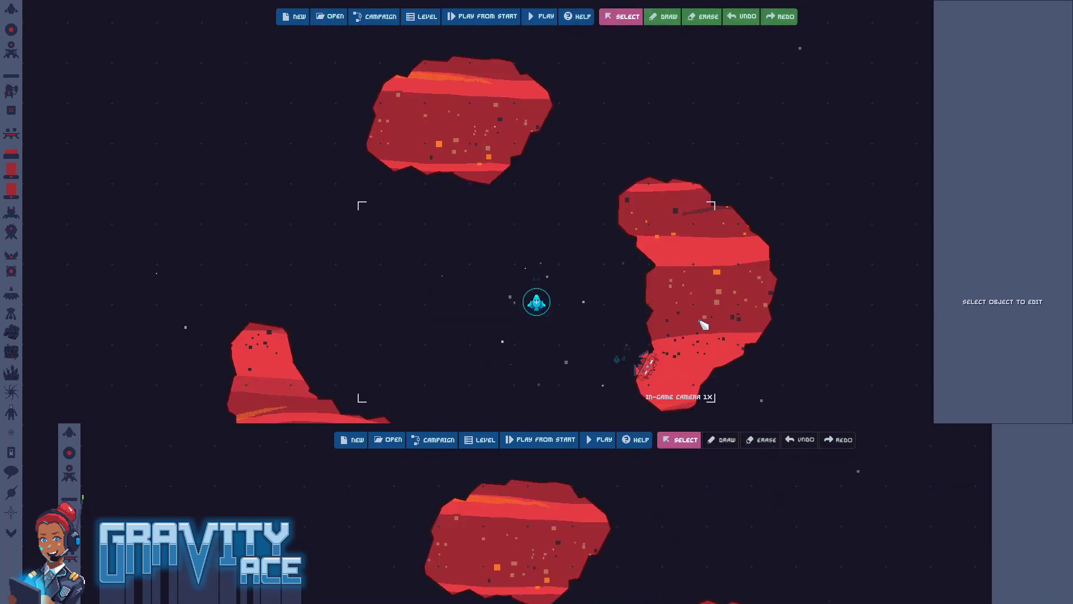
# Playtest the level, flying near the launcher and shooting at its missiles to hear the launch sound, and pause the game
pyautogui.press('F5')
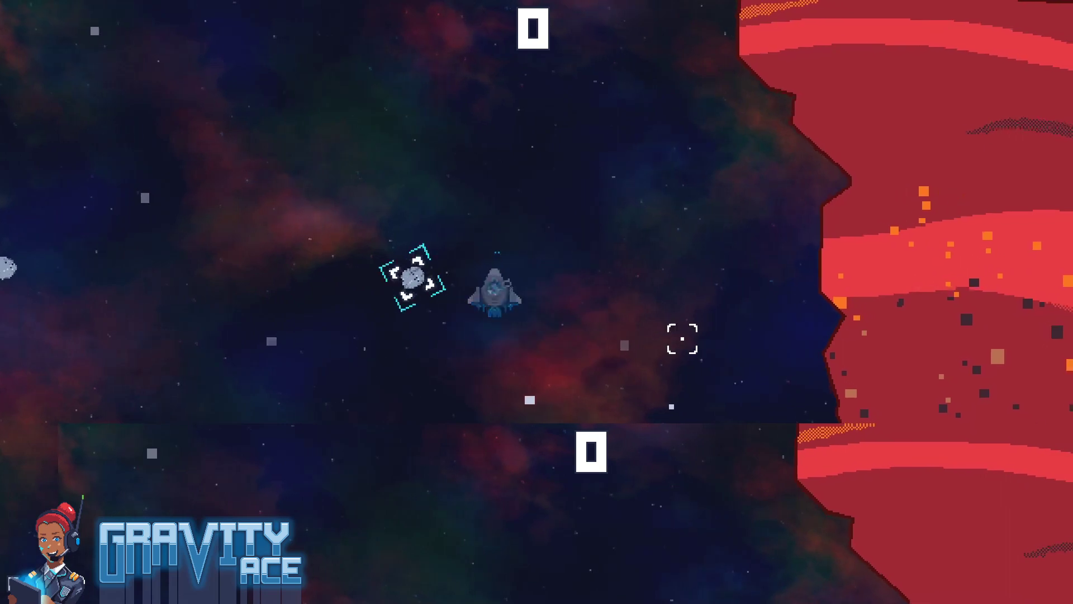
pyautogui.press('w')
pyautogui.press('a')
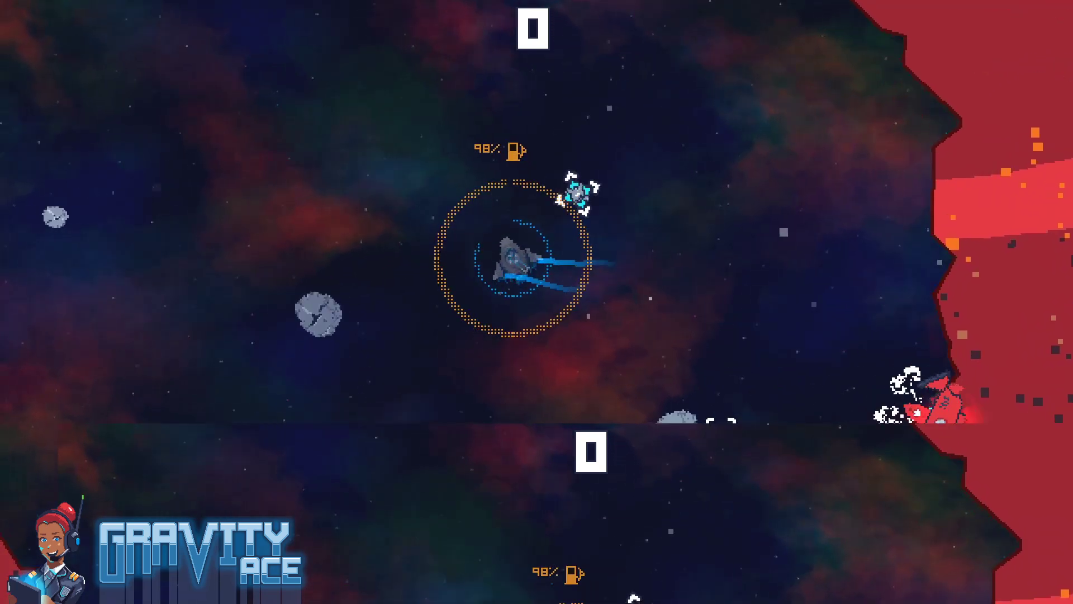
pyautogui.press('w')
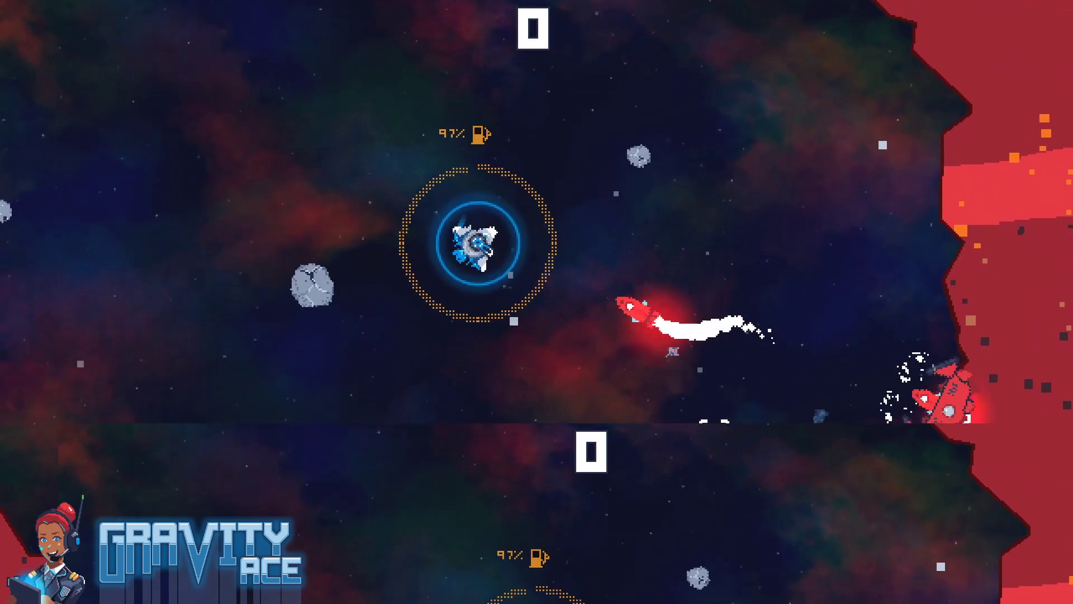
pyautogui.press('w')
pyautogui.press('d')
pyautogui.click(771, 246)
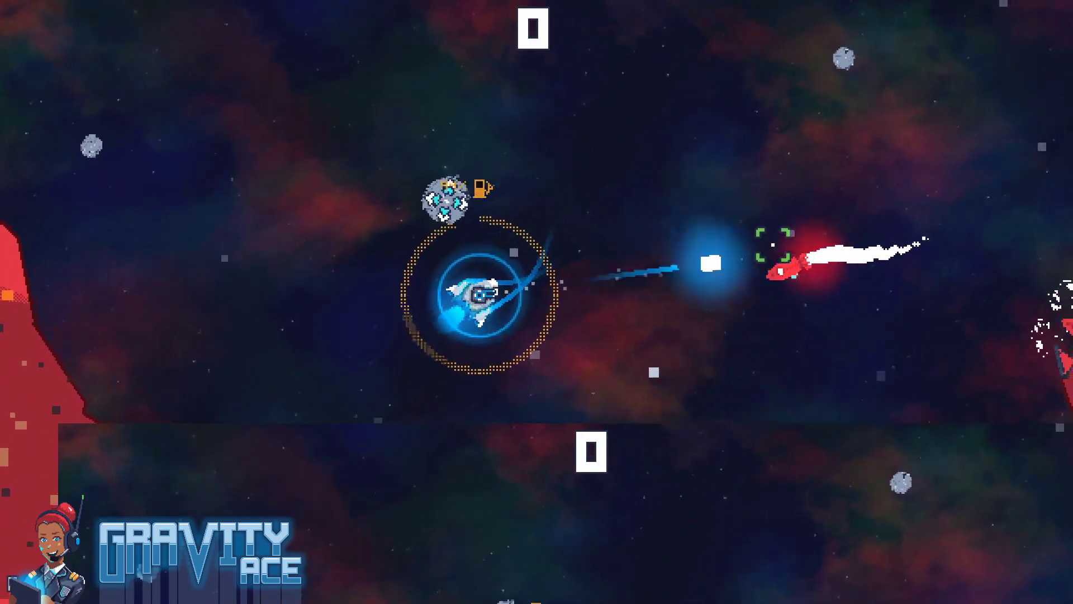
pyautogui.press('w')
pyautogui.click(604, 193)
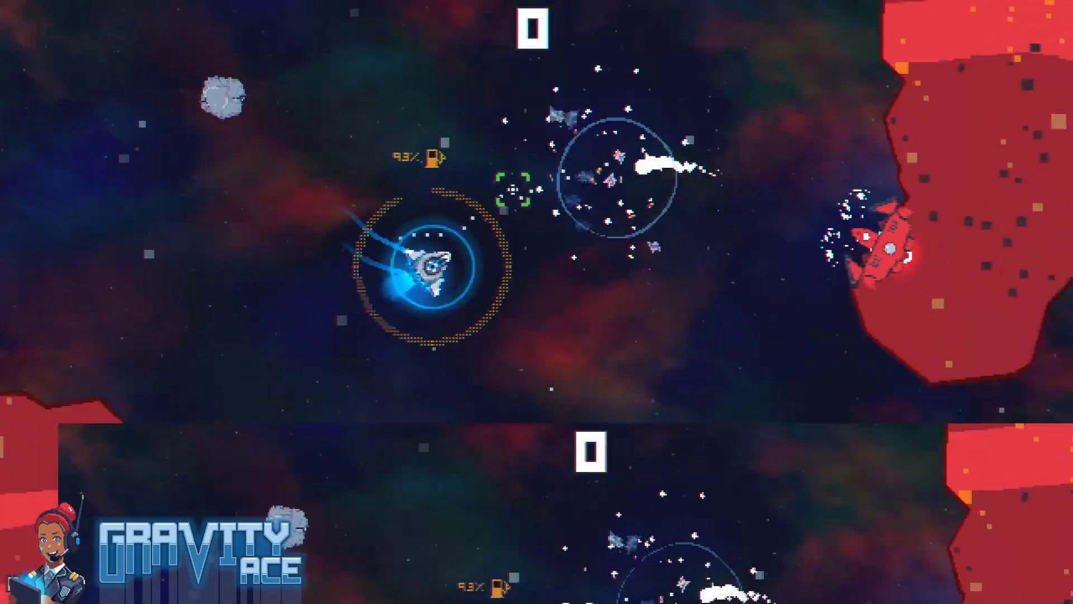
pyautogui.press('a')
pyautogui.click(666, 299)
pyautogui.press('a')
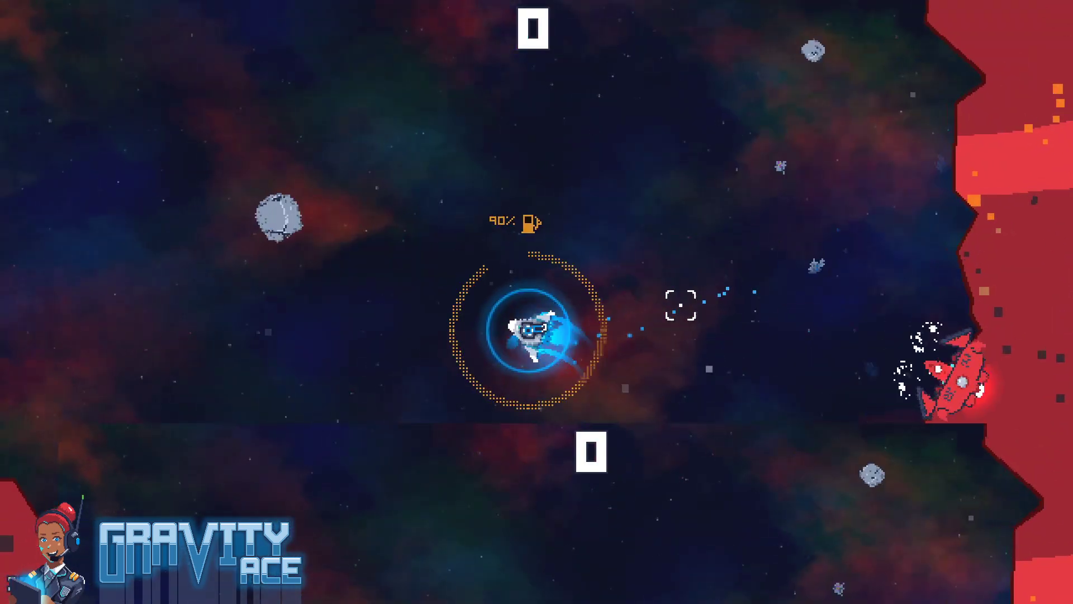
pyautogui.click(718, 344)
pyautogui.press('w')
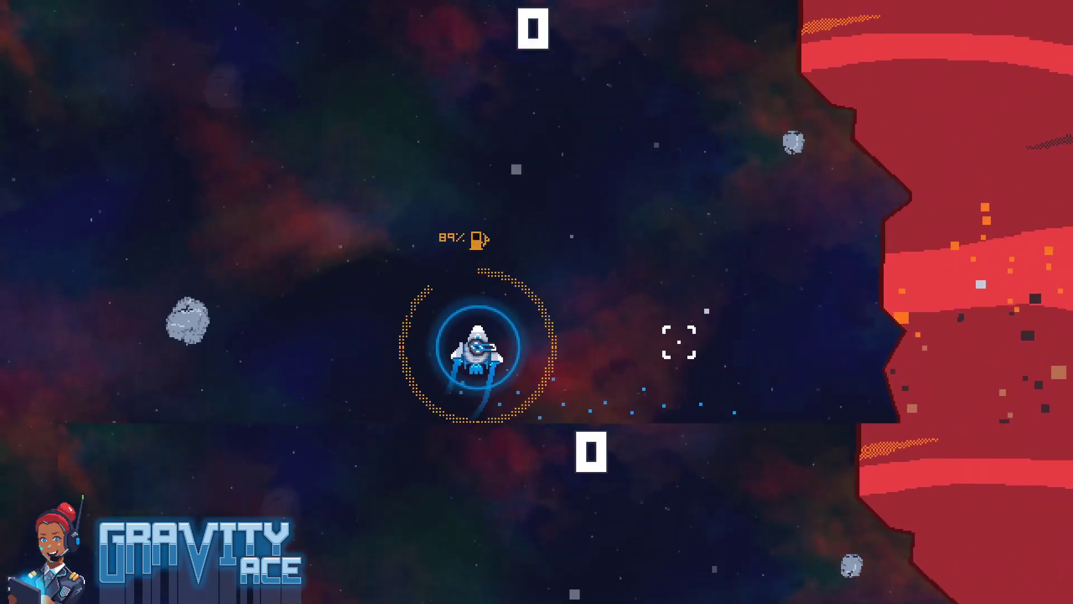
pyautogui.click(666, 387)
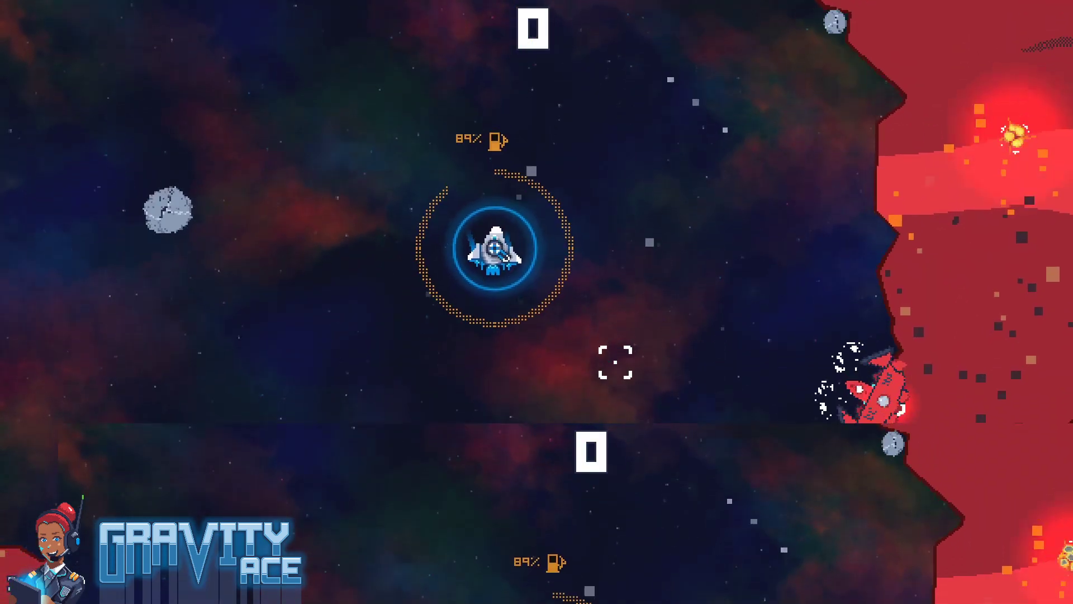
pyautogui.press('w')
pyautogui.press('a')
pyautogui.press('w')
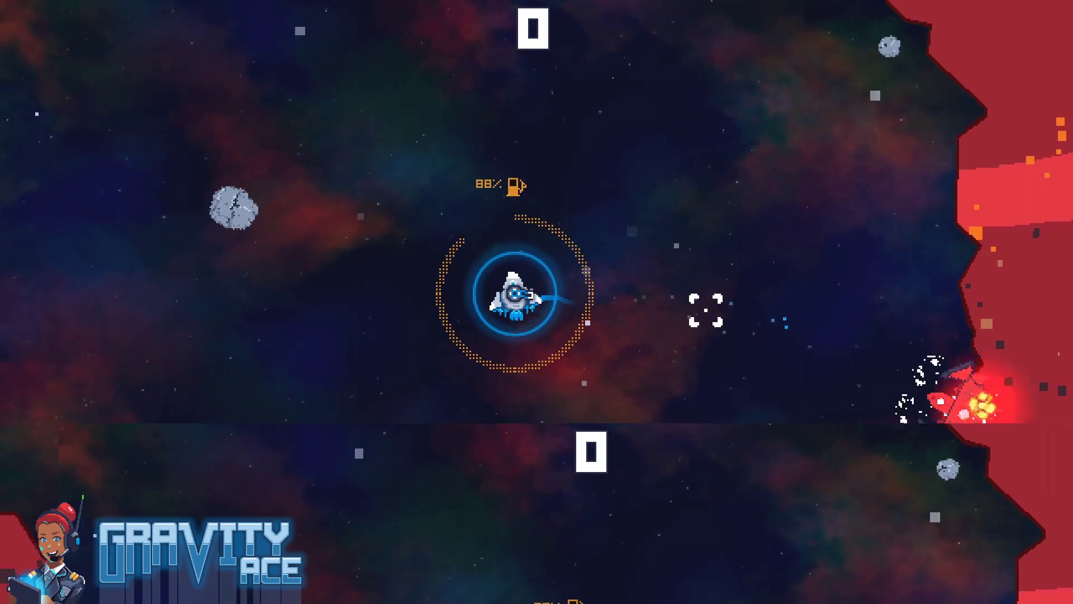
pyautogui.press('d')
pyautogui.press('w')
pyautogui.click(662, 376)
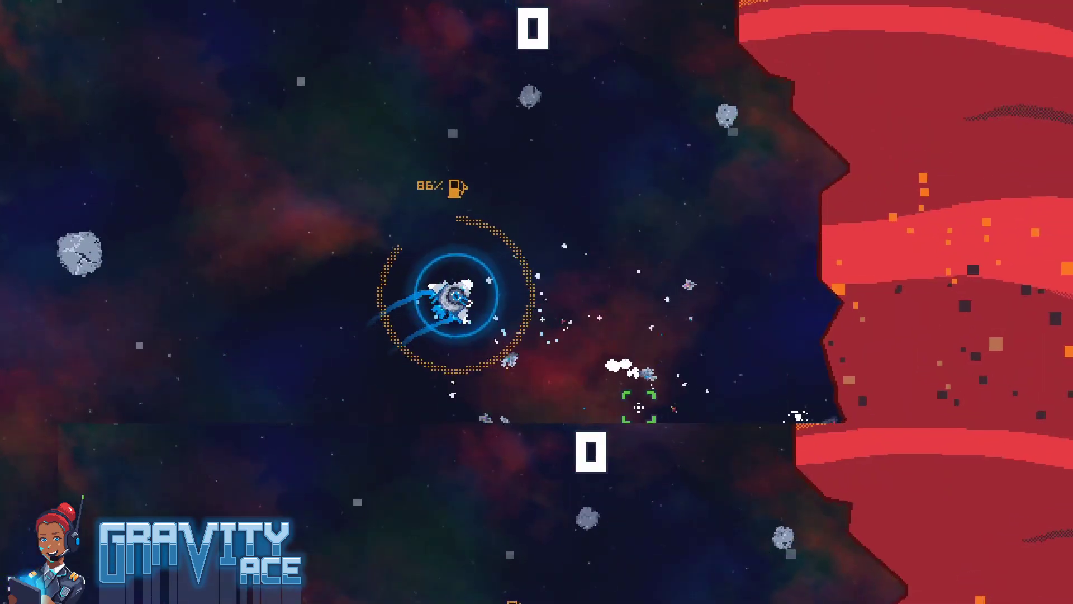
pyautogui.press('d')
pyautogui.press('Escape')
# Switch back to Waveform and raise the playback speed of Track 8's steam release clip, shortening it to about a quarter of its length
pyautogui.hotkey('alt', 'Tab')
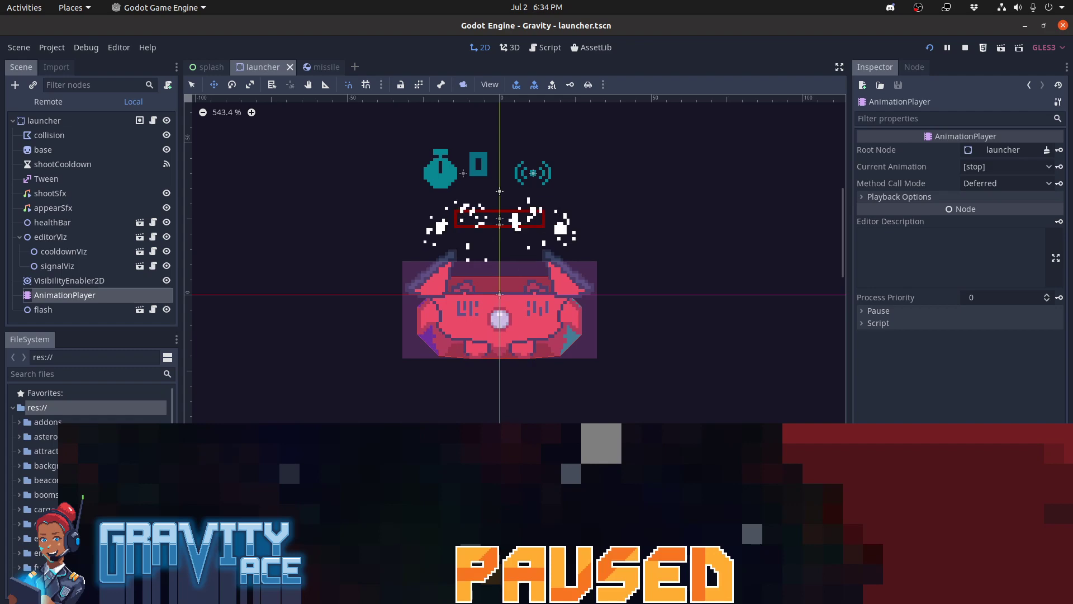
pyautogui.hotkey('alt', 'Tab')
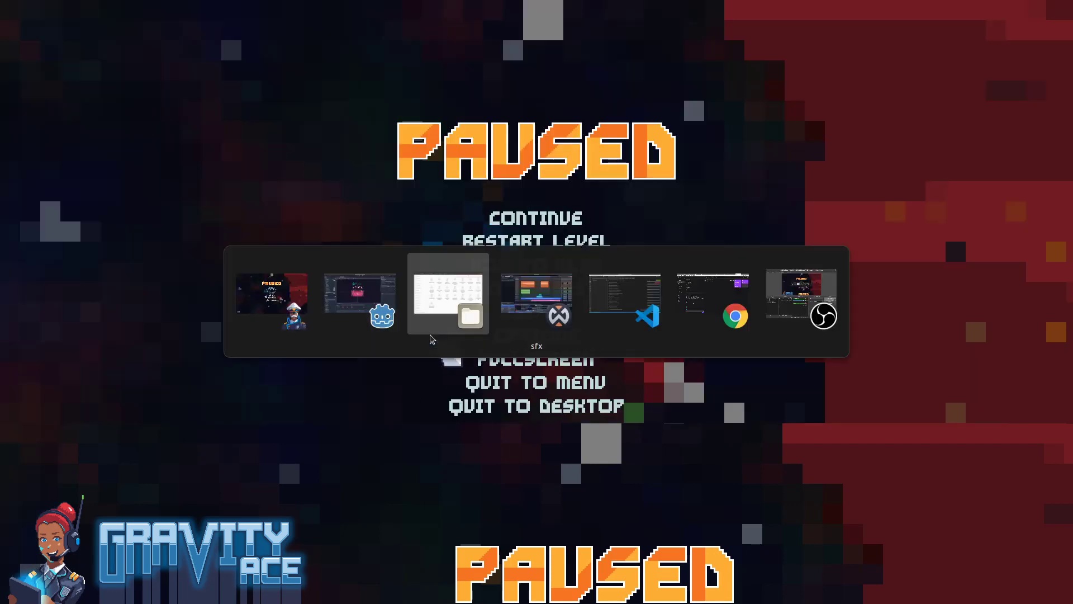
pyautogui.hotkey('alt', 'Tab')
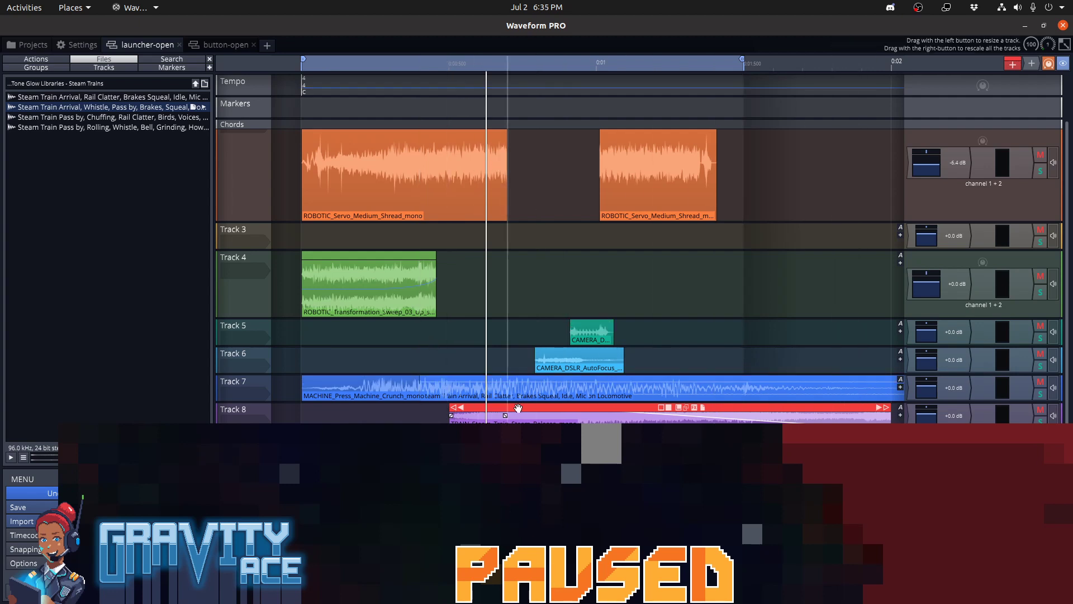
pyautogui.click(442, 419)
pyautogui.press('space')
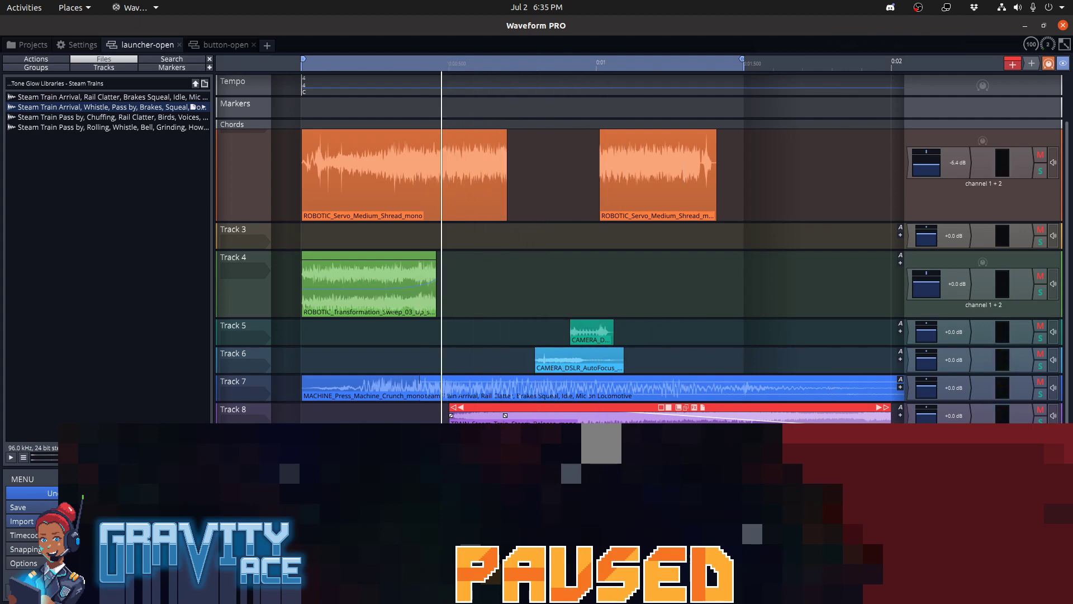
pyautogui.click(559, 500)
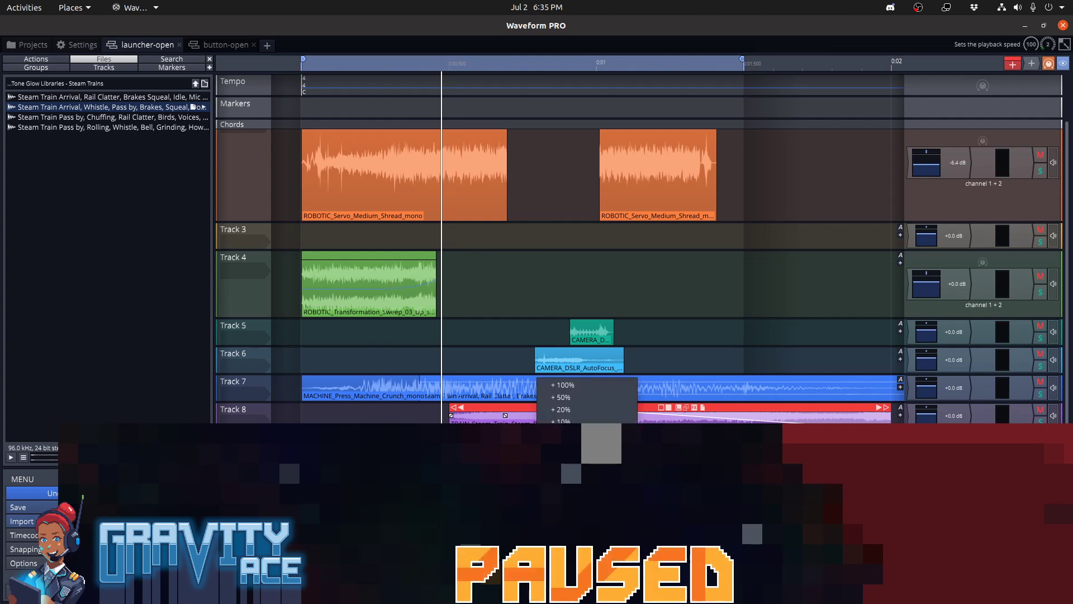
pyautogui.click(565, 459)
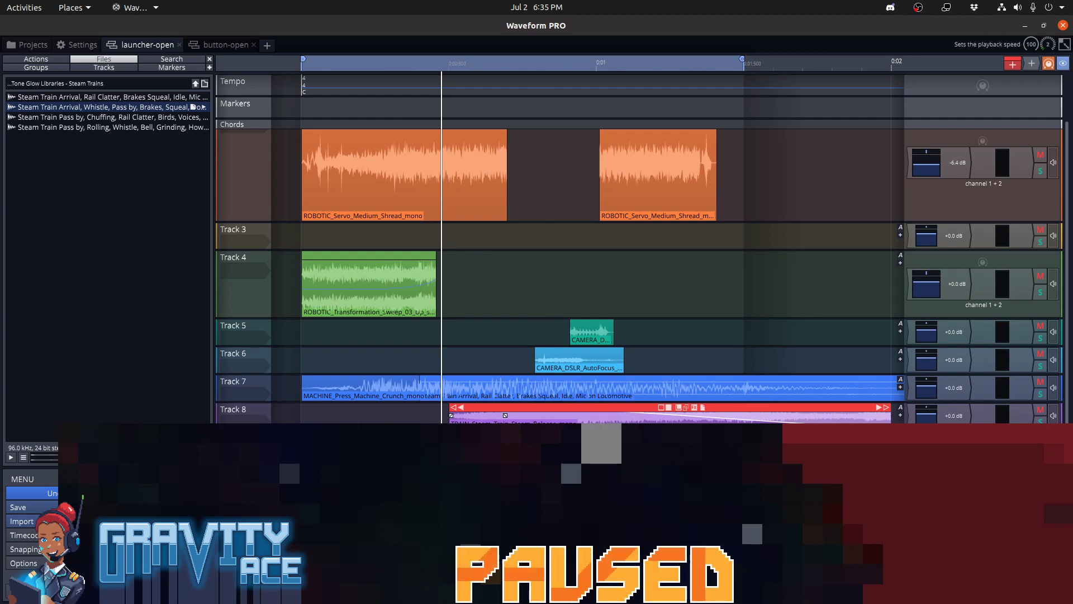
pyautogui.press('Return')
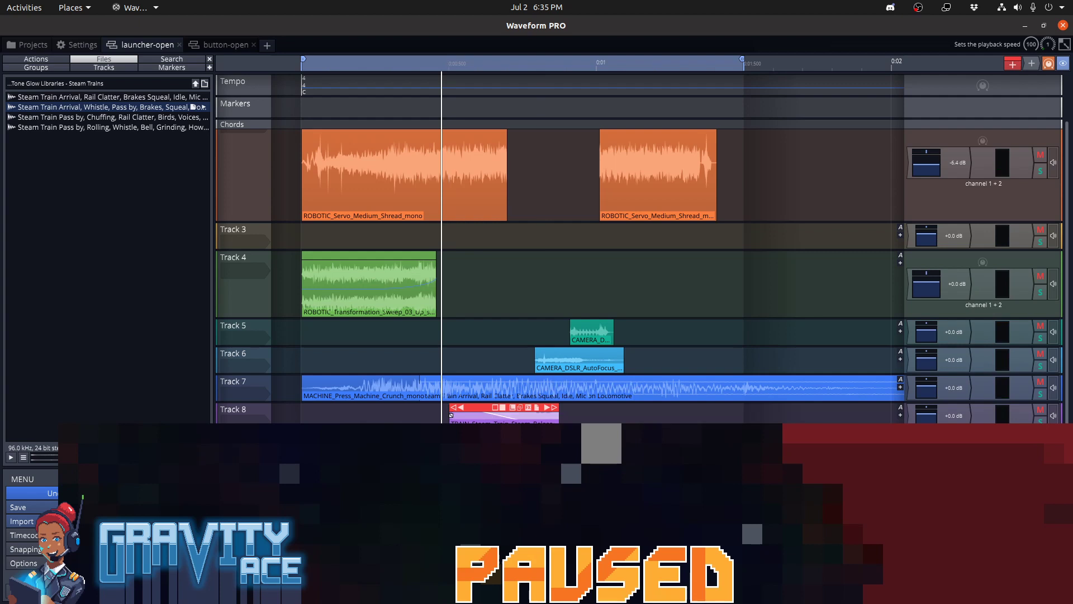
# Audition the mix and shorten the fade-out of the steam release clip on Track 8 so the fade starts nearer its end
pyautogui.press('space')
pyautogui.press('space')
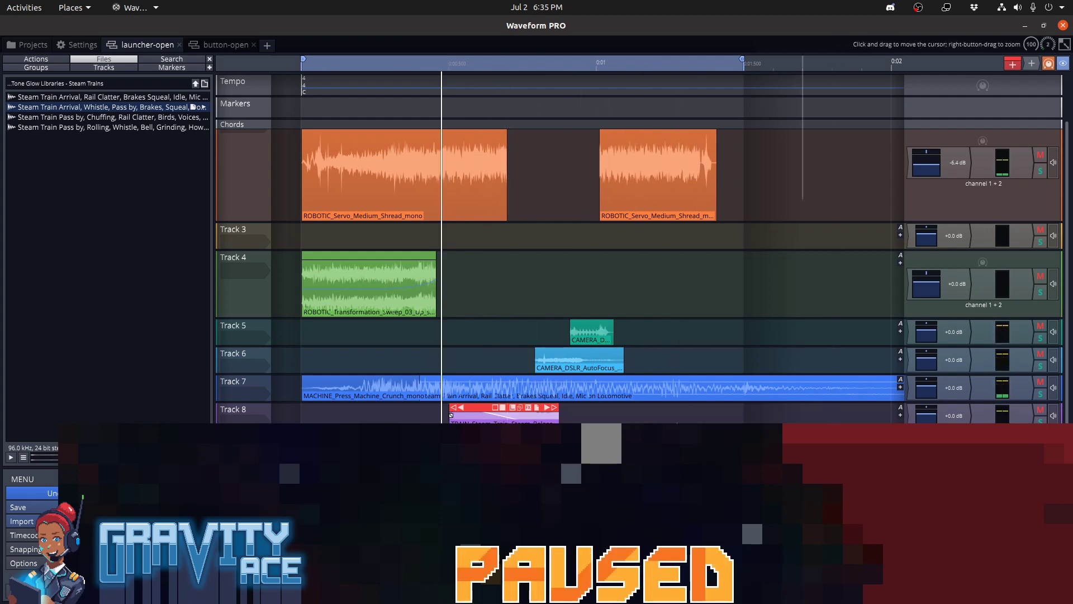
pyautogui.press('space')
pyautogui.press('space')
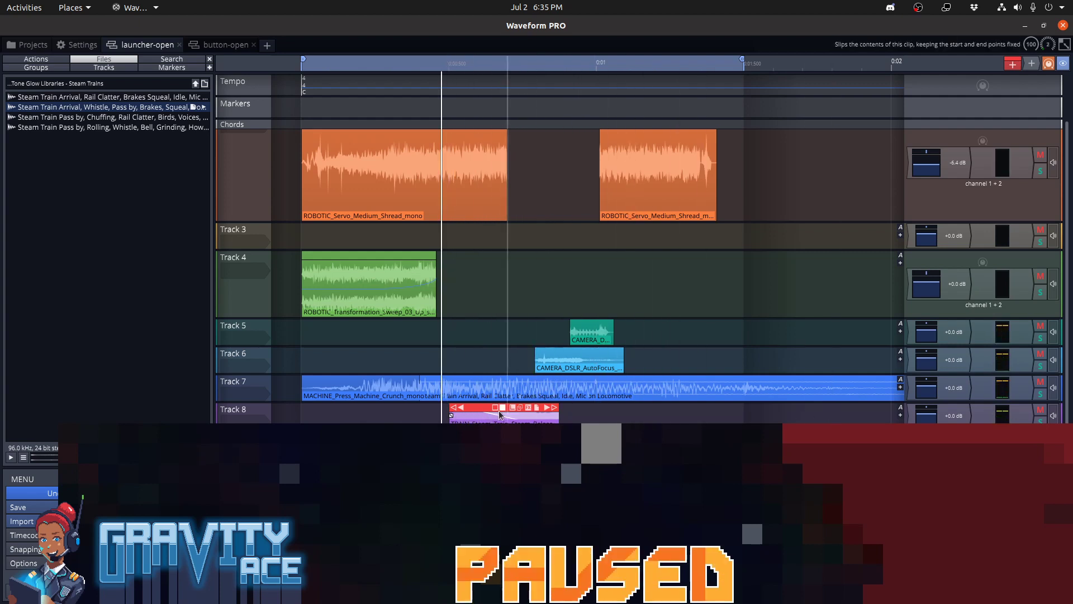
pyautogui.moveTo(452, 416); pyautogui.dragTo(480, 422)
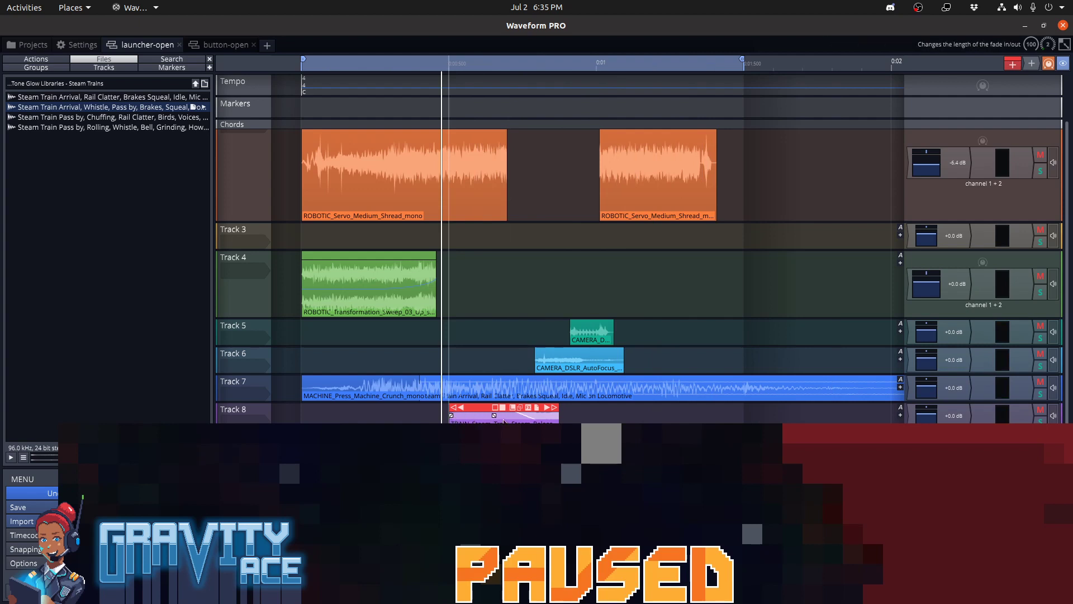
pyautogui.press('space')
# Shorten the fade-out of the steam release clip on Track 8 further and audition the mix around it
pyautogui.press('space')
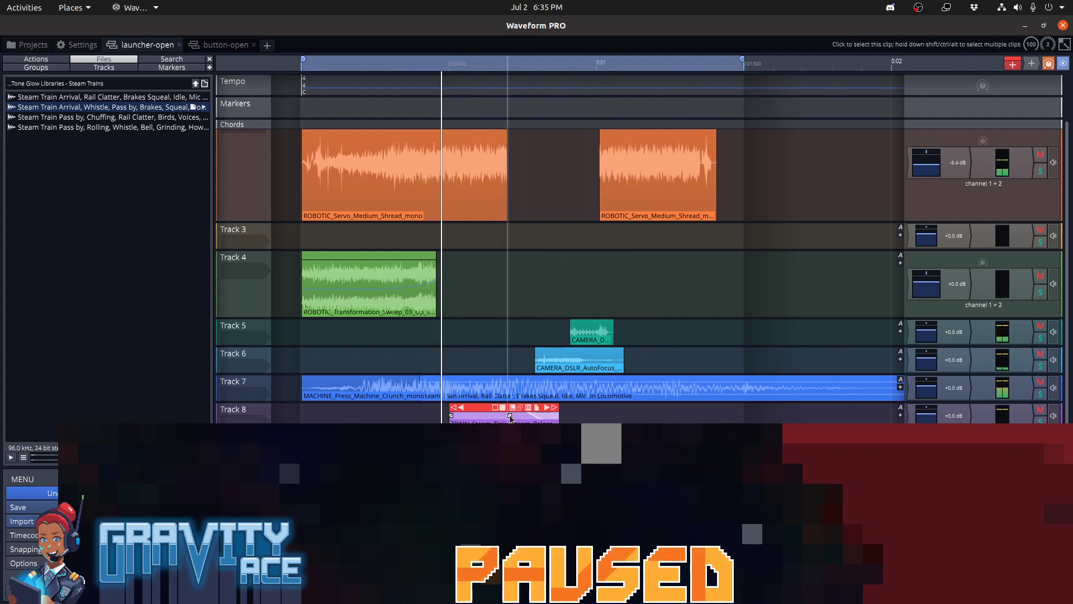
pyautogui.moveTo(523, 417); pyautogui.dragTo(532, 417)
pyautogui.press('space')
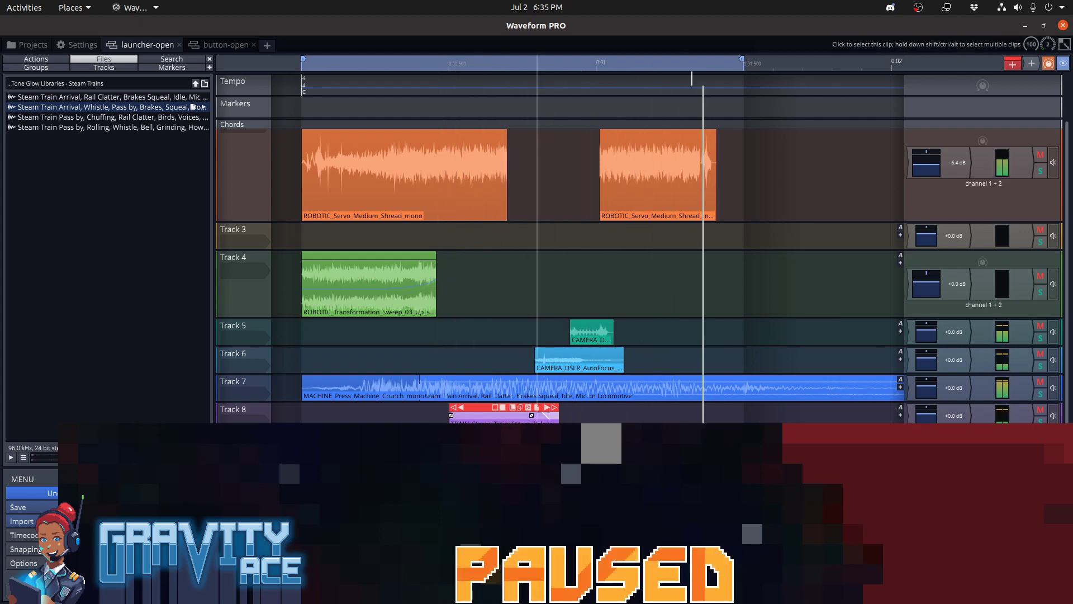
pyautogui.press('space')
pyautogui.press('space')
pyautogui.press('space')
# Solo Track 8 and listen to the steam release clip on its own
pyautogui.press('space')
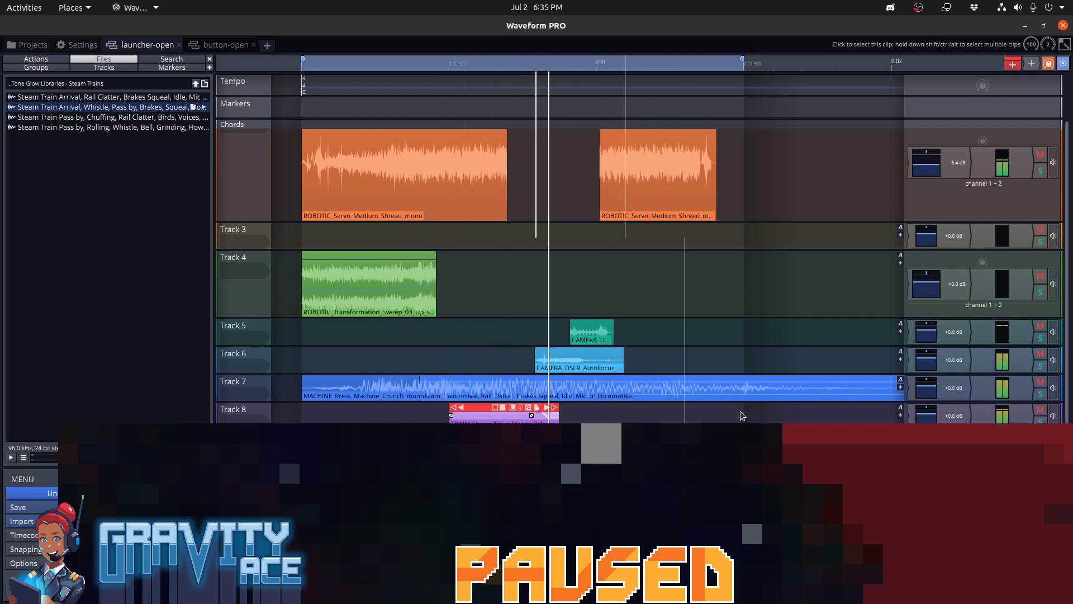
pyautogui.press('space')
pyautogui.click(1041, 424)
pyautogui.press('space')
pyautogui.press('space')
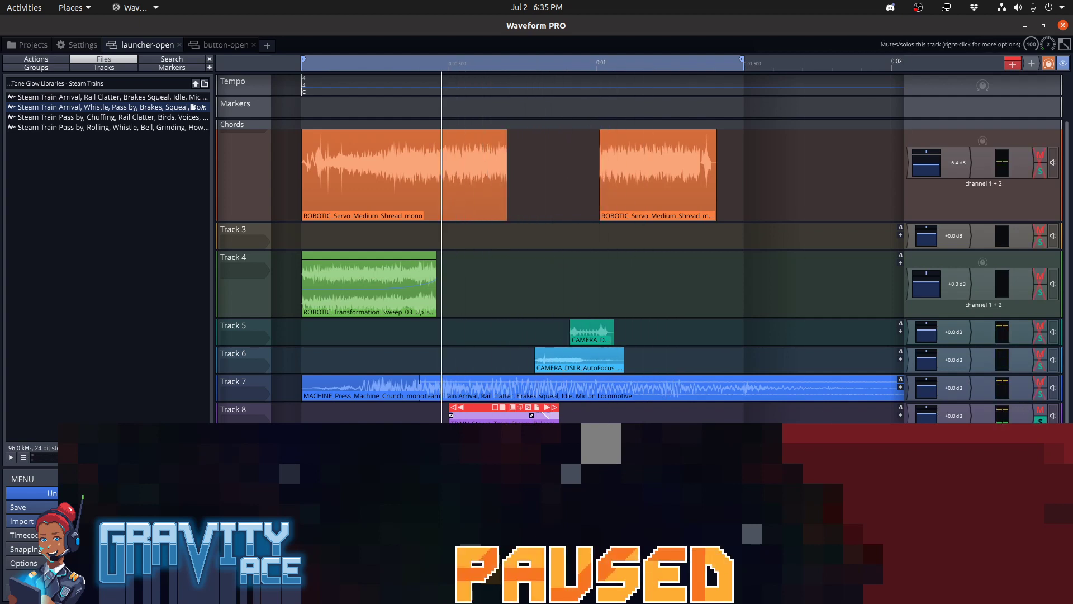
pyautogui.press('space')
pyautogui.press('space')
pyautogui.press('space')
pyautogui.press('space')
pyautogui.press('space')
pyautogui.press('space')
pyautogui.press('space')
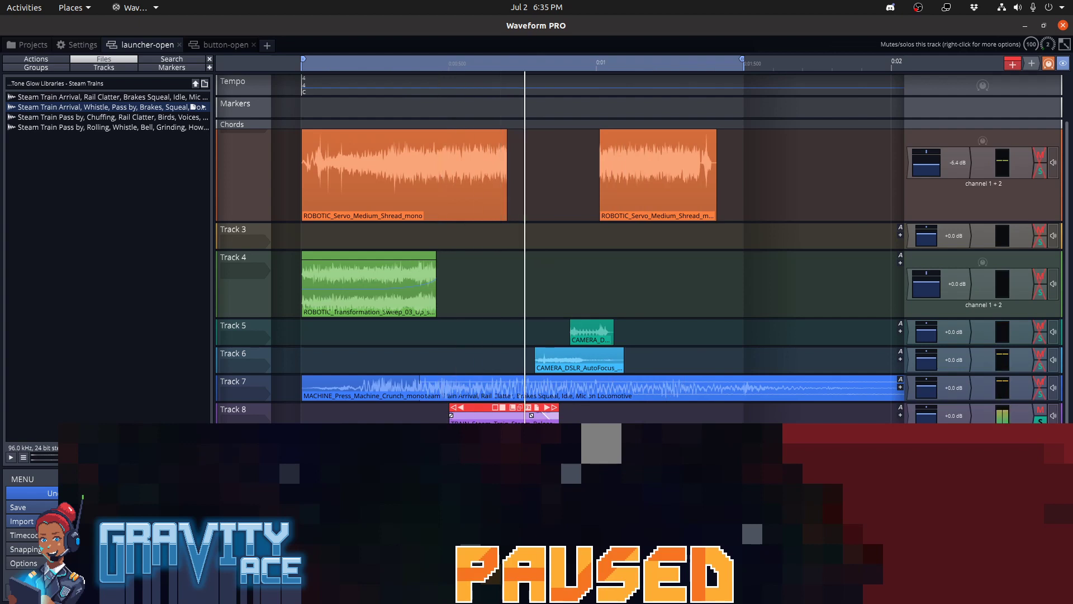
# Take Track 8 out of solo and audition the steam release together with the other tracks
pyautogui.press('space')
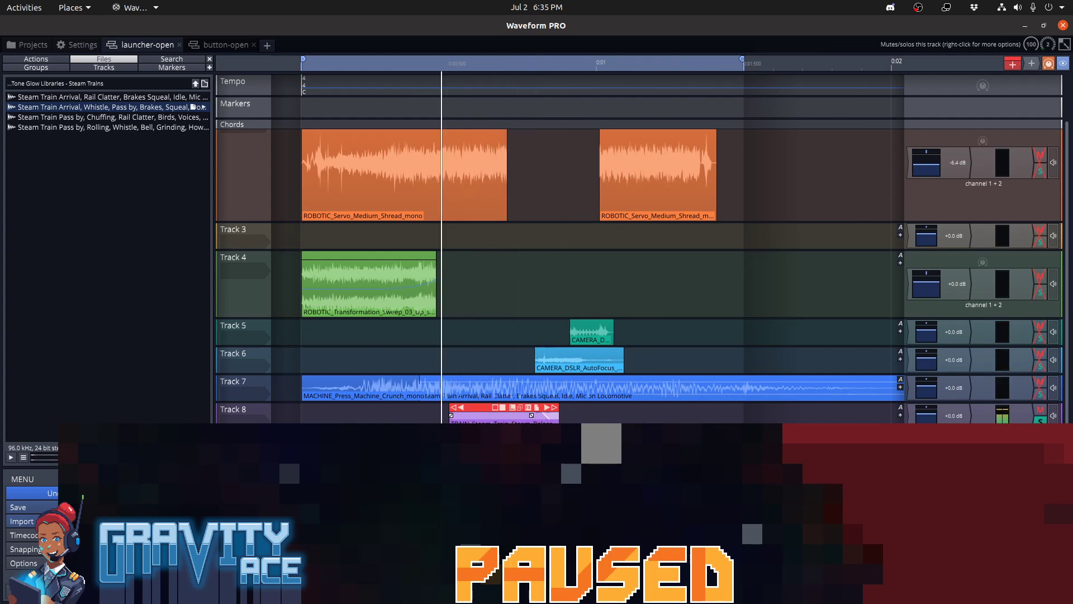
pyautogui.press('space')
pyautogui.press('space')
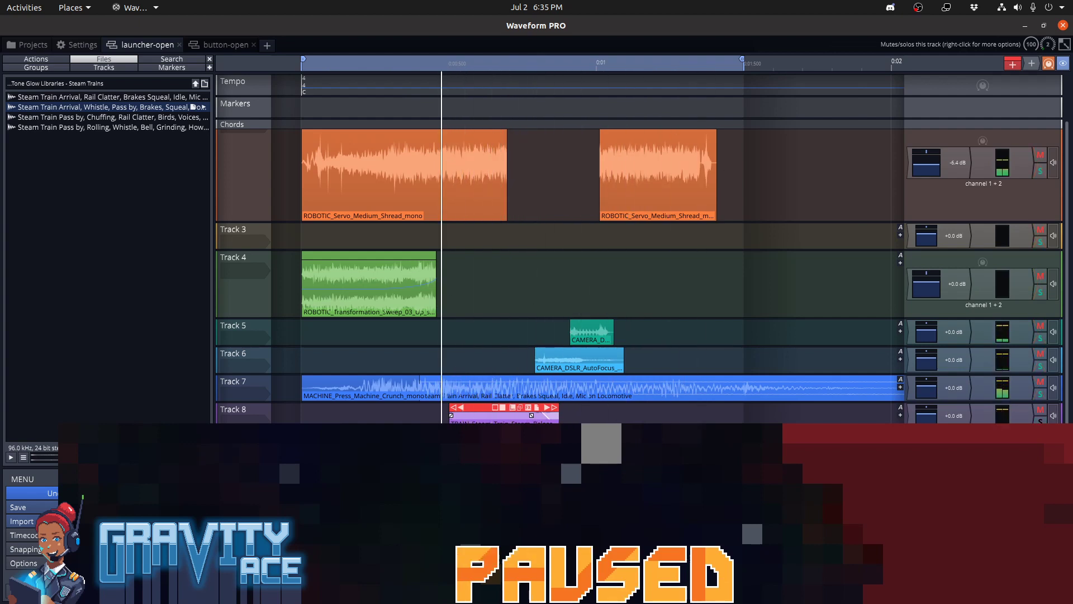
pyautogui.press('space')
pyautogui.press('space')
pyautogui.press('space')
pyautogui.press('space')
pyautogui.press('space')
# Lower the playback speed of Track 8's steam release clip, making it about a third longer, and audition the mix
pyautogui.press('space')
pyautogui.press('space')
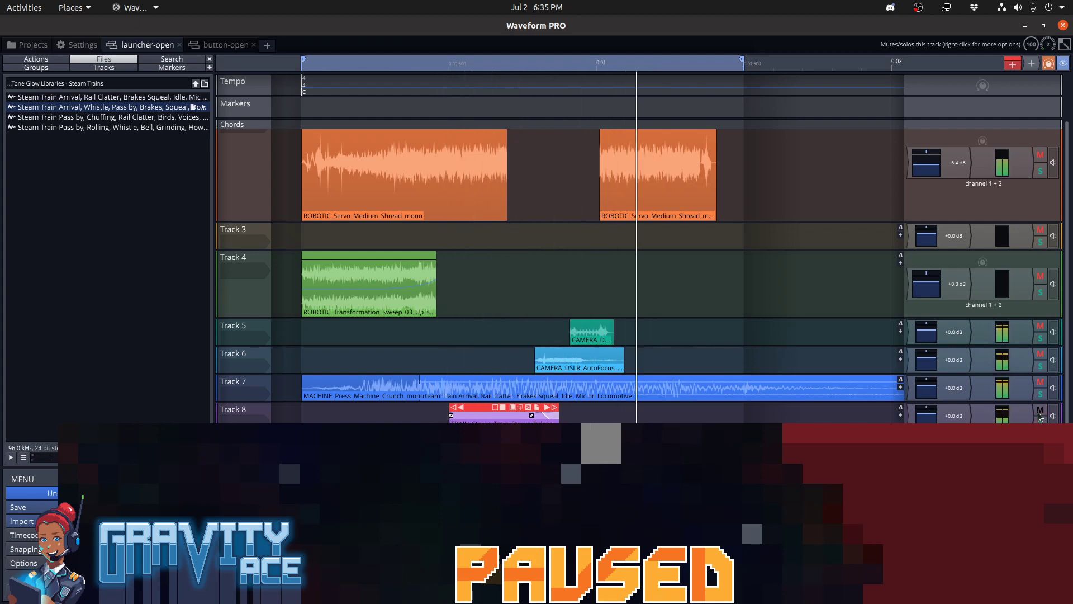
pyautogui.press('space')
pyautogui.press('space')
pyautogui.press('space')
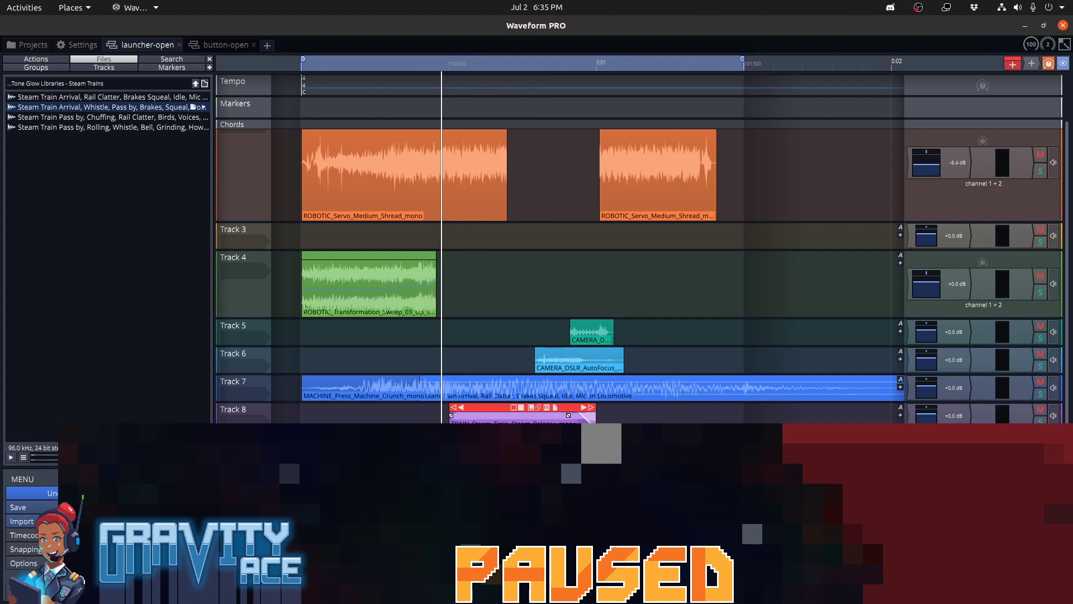
pyautogui.press('space')
pyautogui.press('space')
pyautogui.press('space')
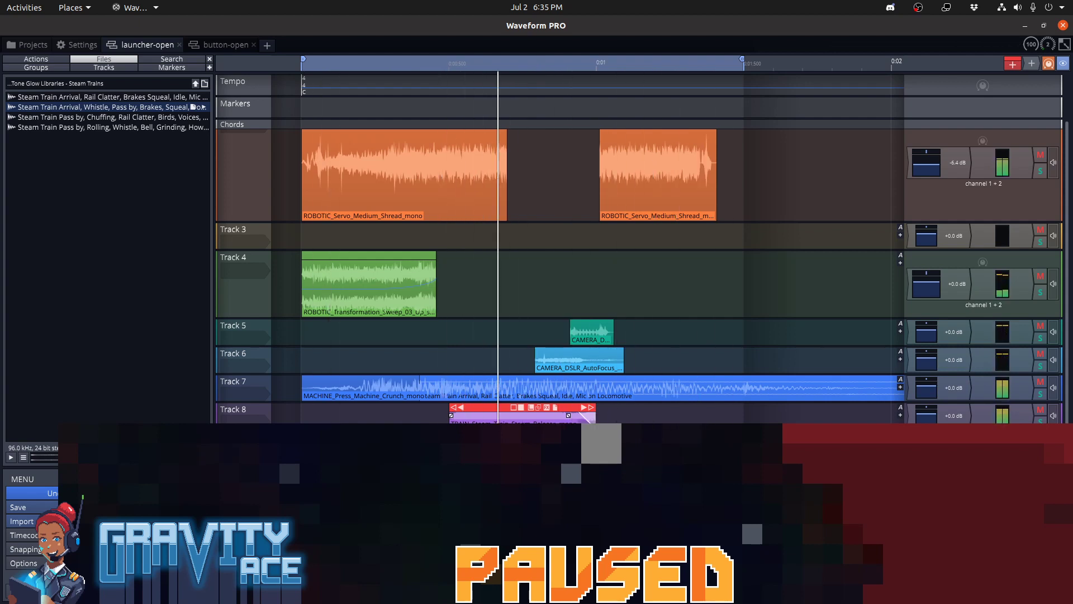
pyautogui.press('space')
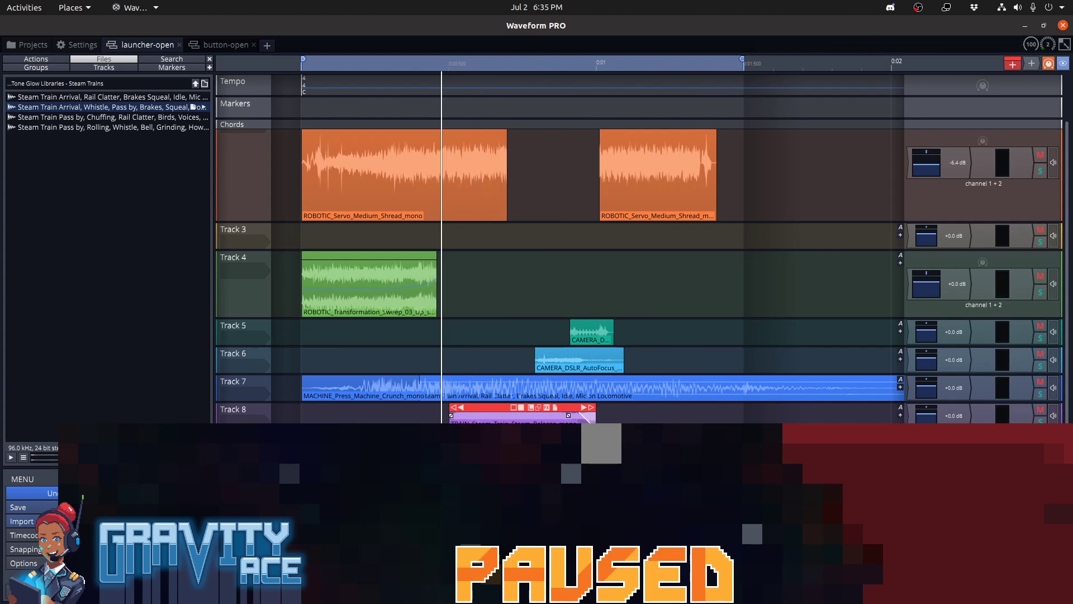
# Set the playback speed of Track 8's steam release clip to 3.5 and audition the mix
pyautogui.press('space')
pyautogui.press('space')
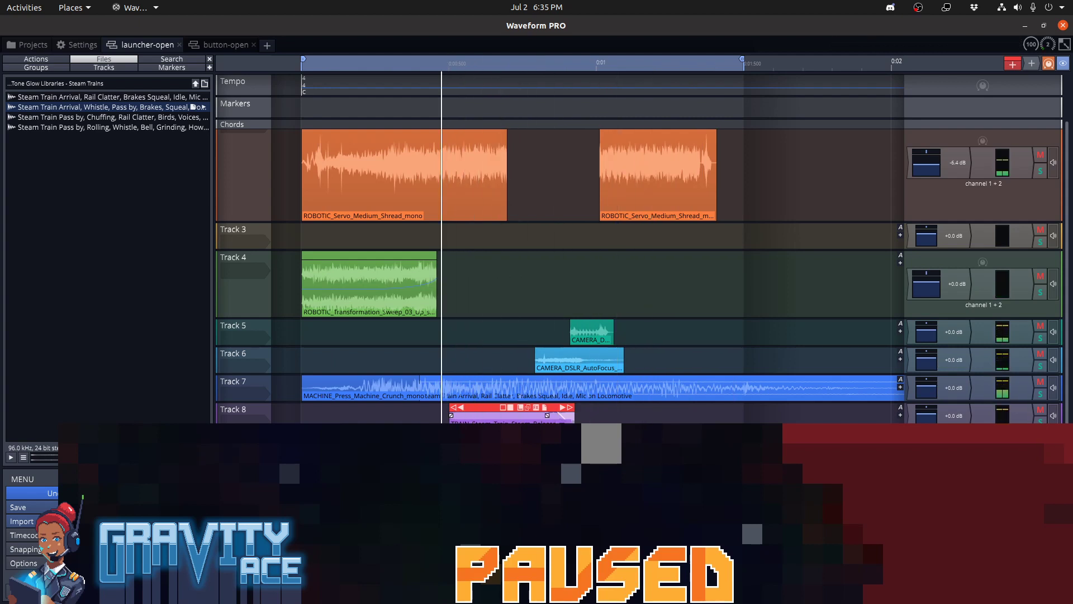
pyautogui.press('space')
pyautogui.press('space')
pyautogui.press('space')
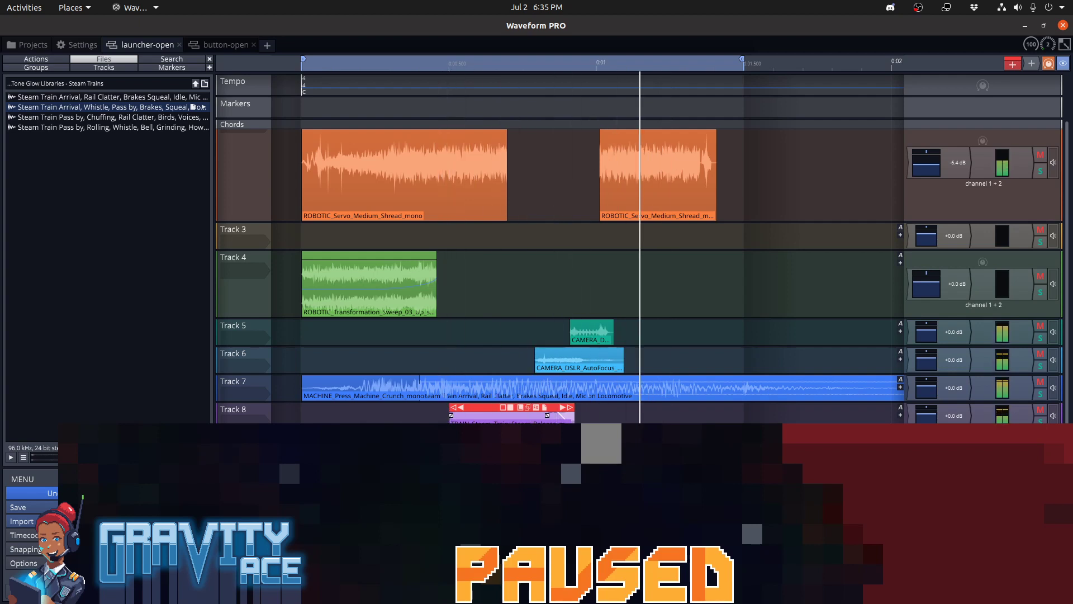
pyautogui.press('space')
pyautogui.press('space')
pyautogui.press('space')
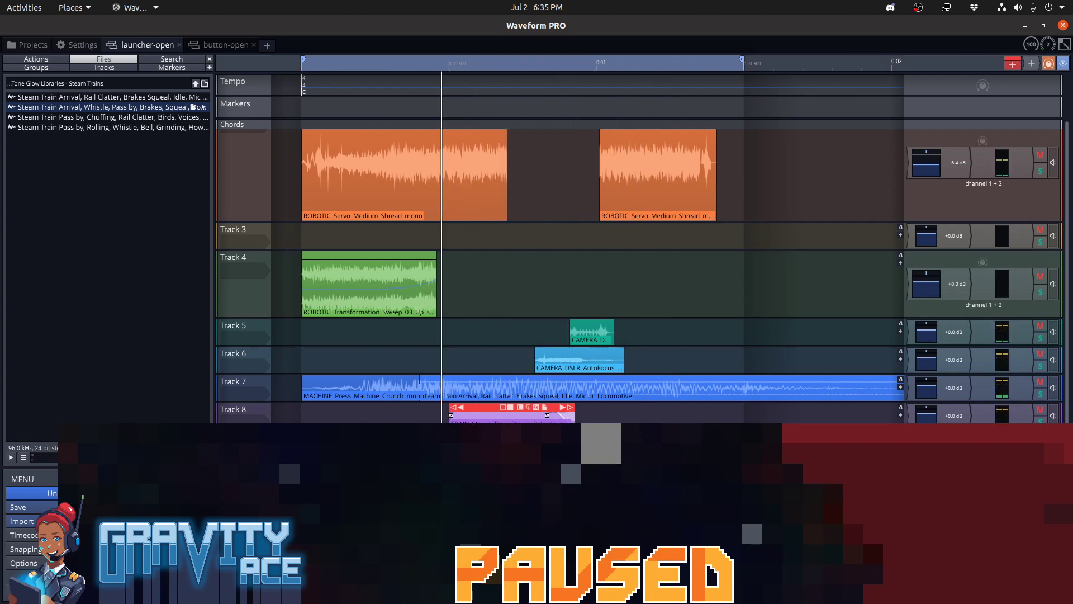
pyautogui.press('space')
pyautogui.press('space')
pyautogui.hotkey('alt', 'Tab')
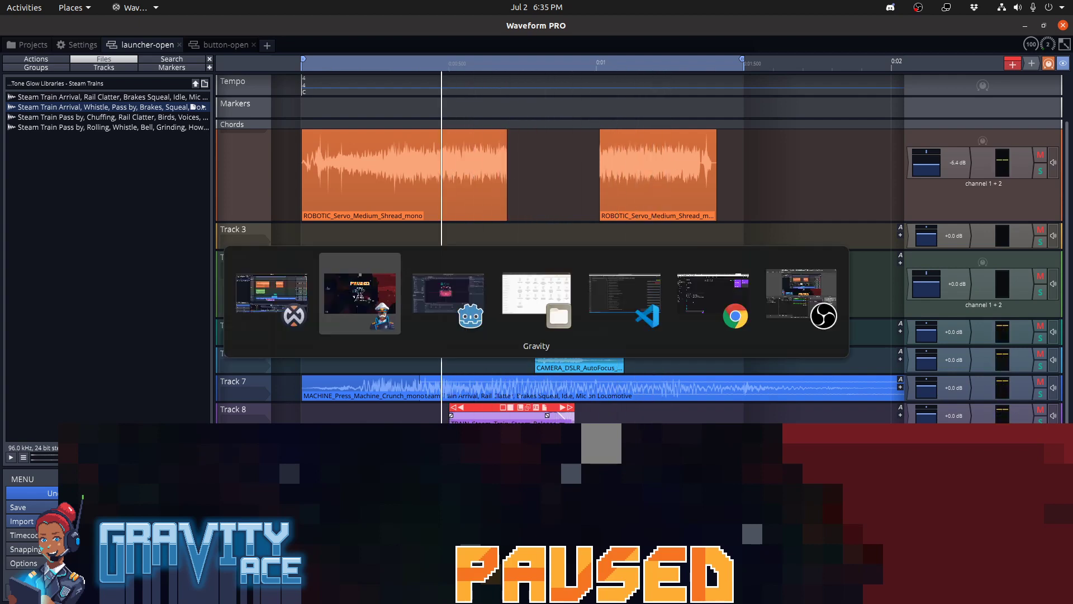
pyautogui.hotkey('alt', 'Tab')
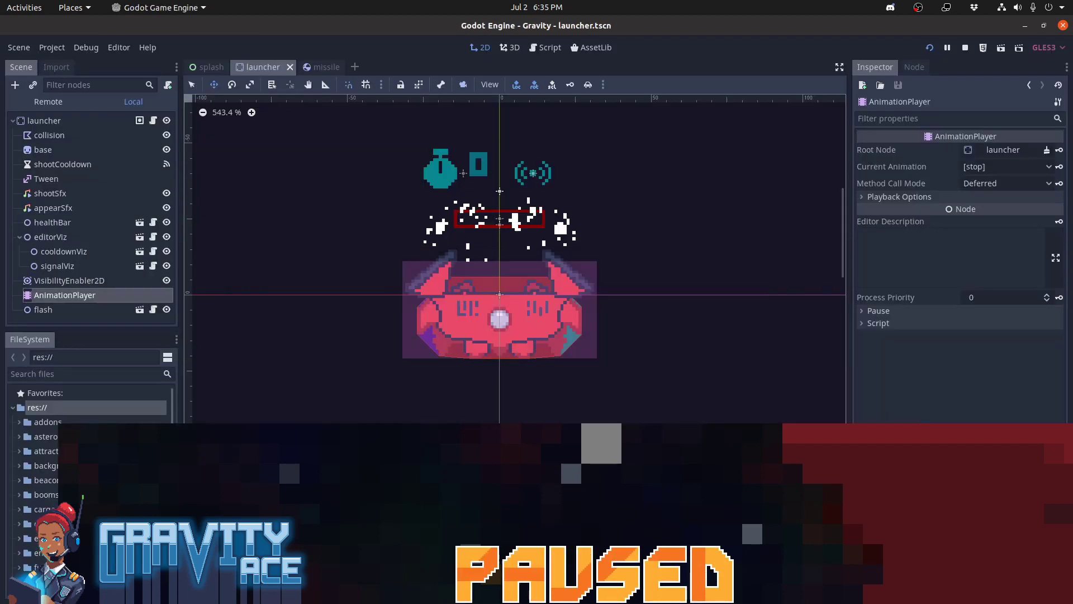
pyautogui.hotkey('alt', 'Tab')
pyautogui.hotkey('alt', 'Tab')
pyautogui.hotkey('alt', 'Tab')
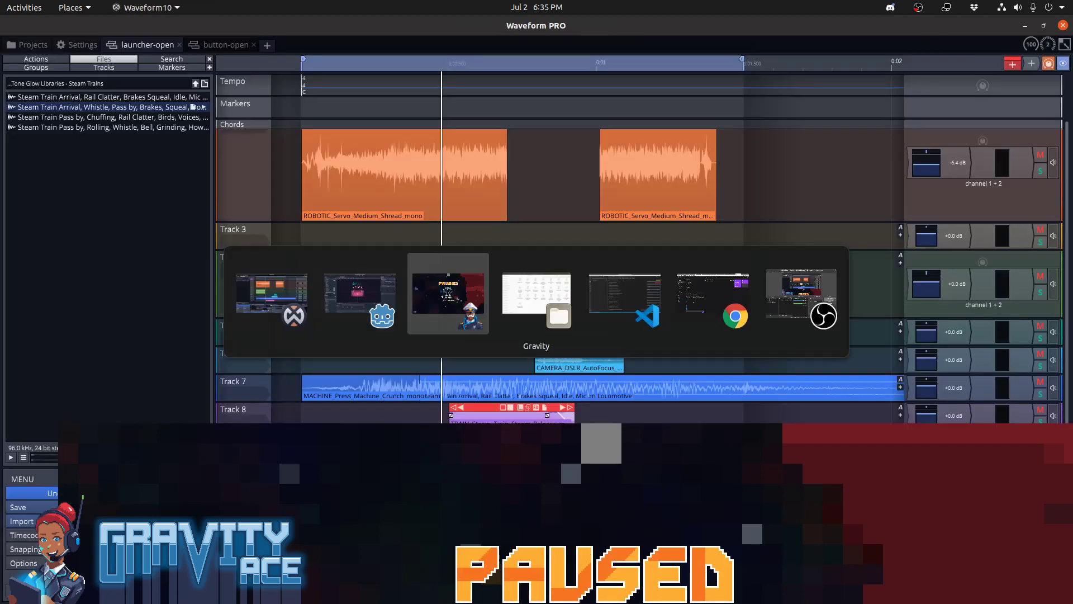
pyautogui.hotkey('alt', 'Tab')
pyautogui.hotkey('alt', 'Tab')
pyautogui.hotkey('alt', 'Tab')
pyautogui.hotkey('alt', 'Tab')
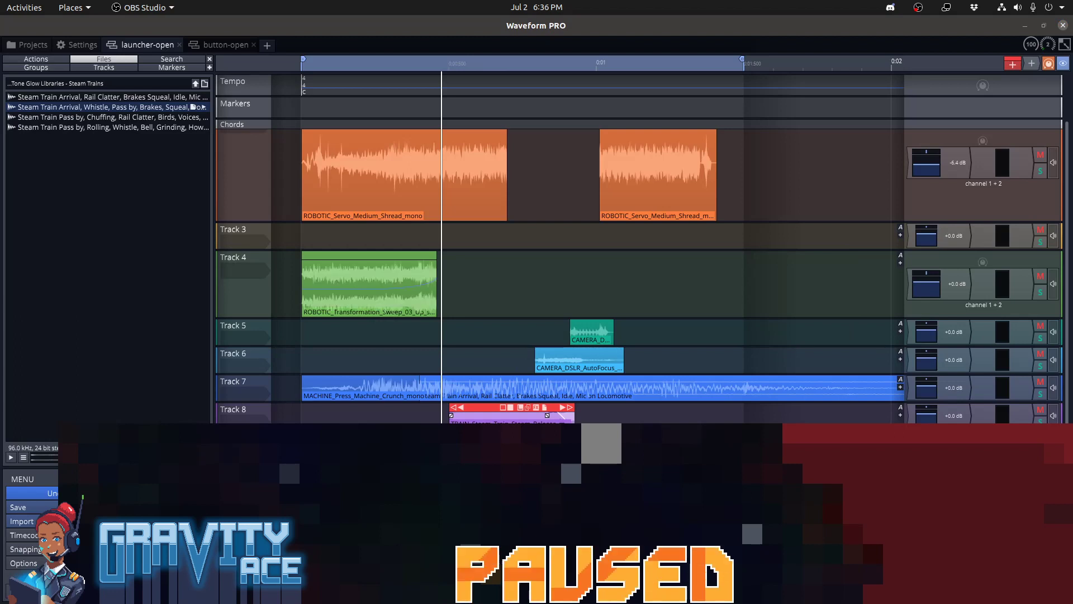
pyautogui.hotkey('alt', 'Tab')
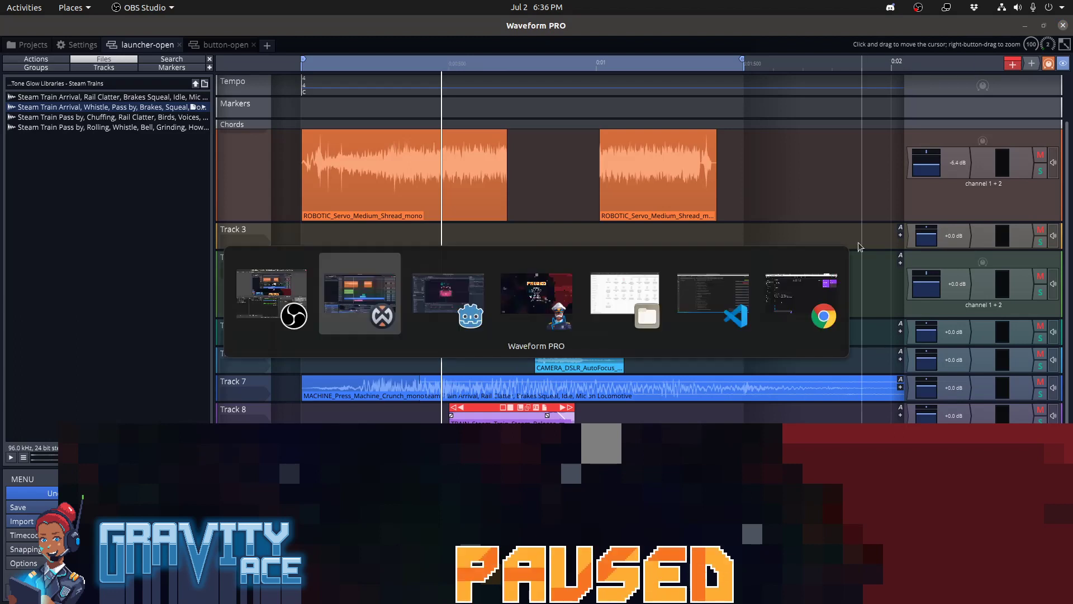
pyautogui.hotkey('alt', 'Tab')
pyautogui.hotkey('alt', 'Tab')
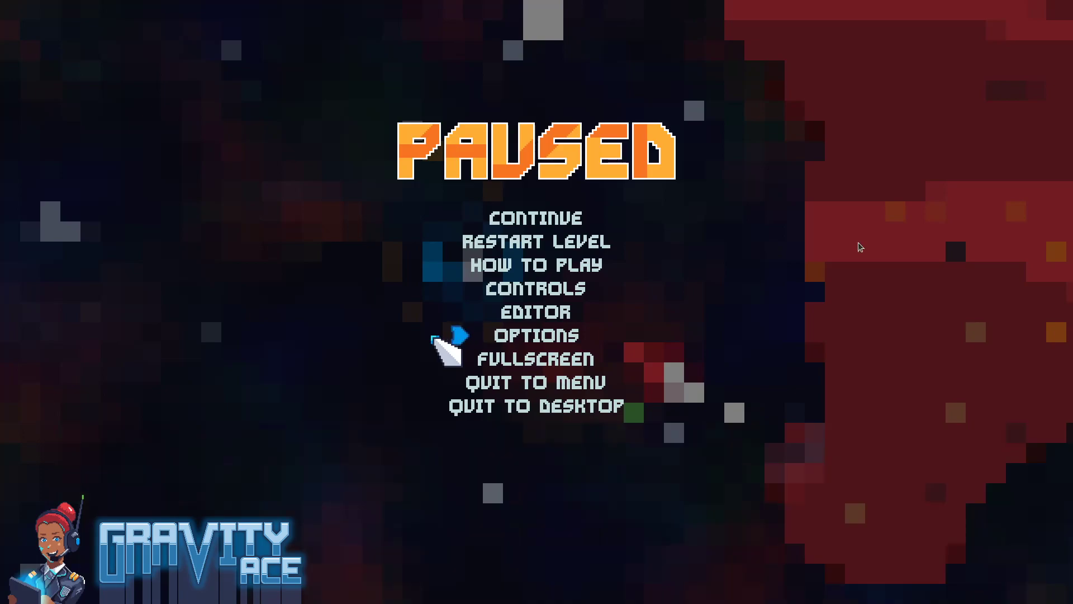
pyautogui.hotkey('alt', 'Tab')
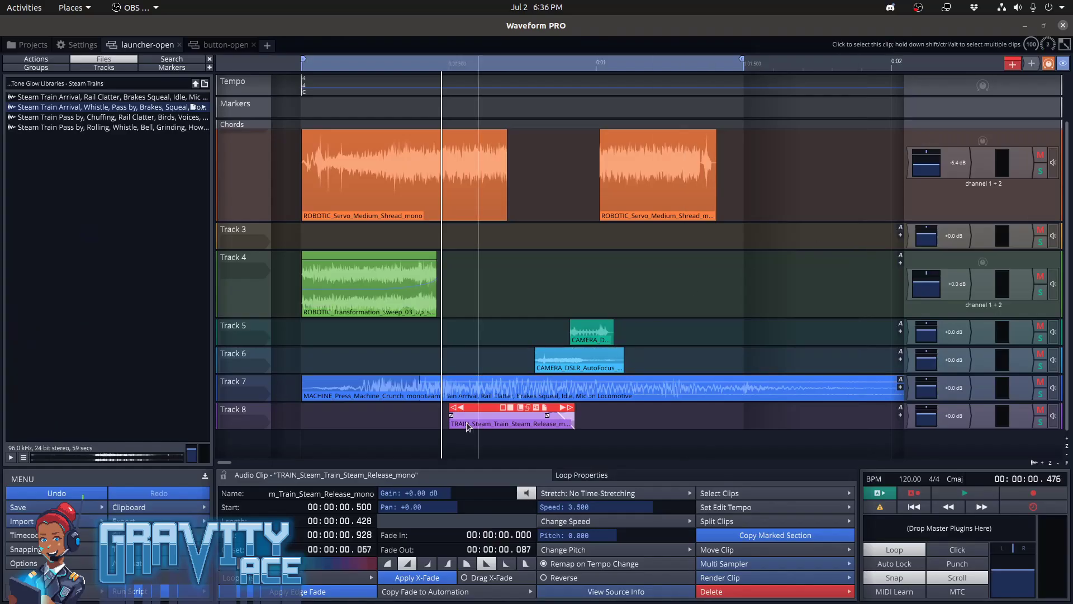
# Place the playhead just before the steam release clip and audition the mix from there
pyautogui.click(433, 420)
pyautogui.press('space')
pyautogui.press('space')
pyautogui.press('space')
pyautogui.press('space')
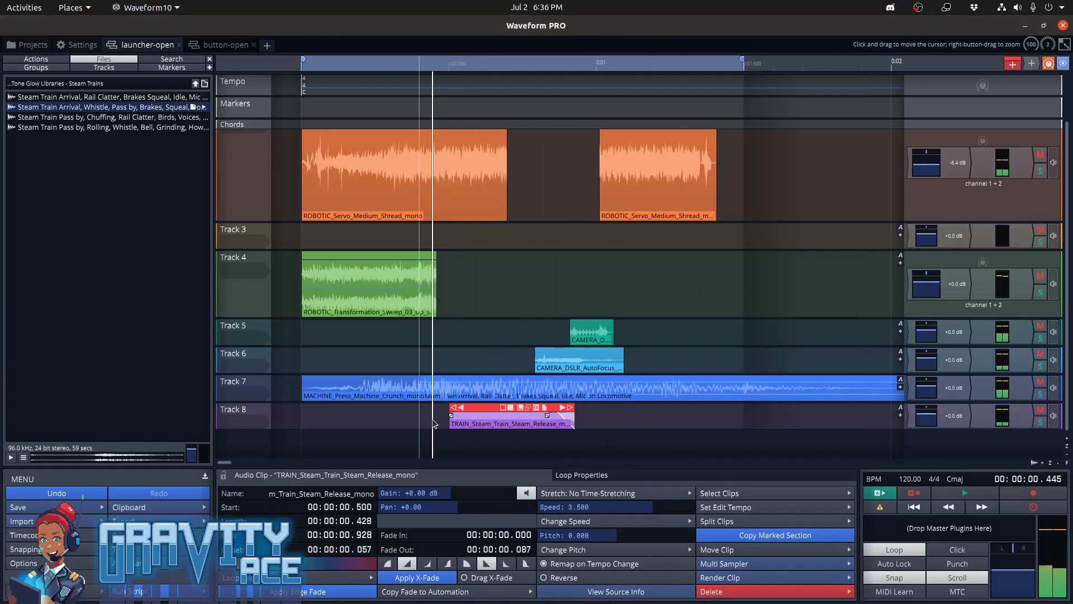
pyautogui.press('space')
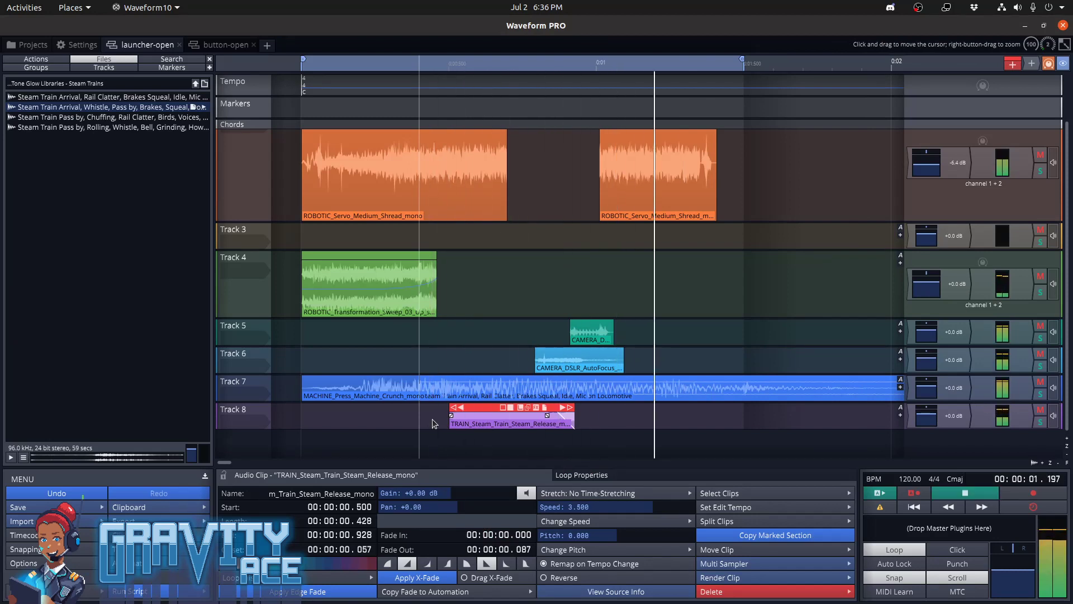
pyautogui.press('space')
pyautogui.press('space')
pyautogui.press('space')
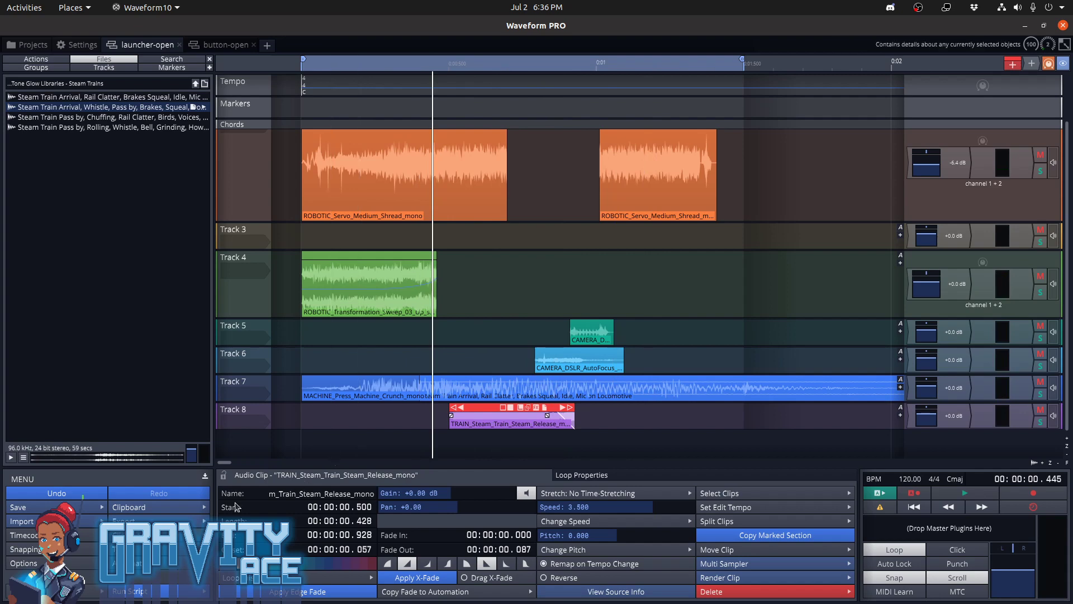
# Render the marked region as launcher-open.wav in the Exported folder, overwriting the existing file
pyautogui.click(196, 534)
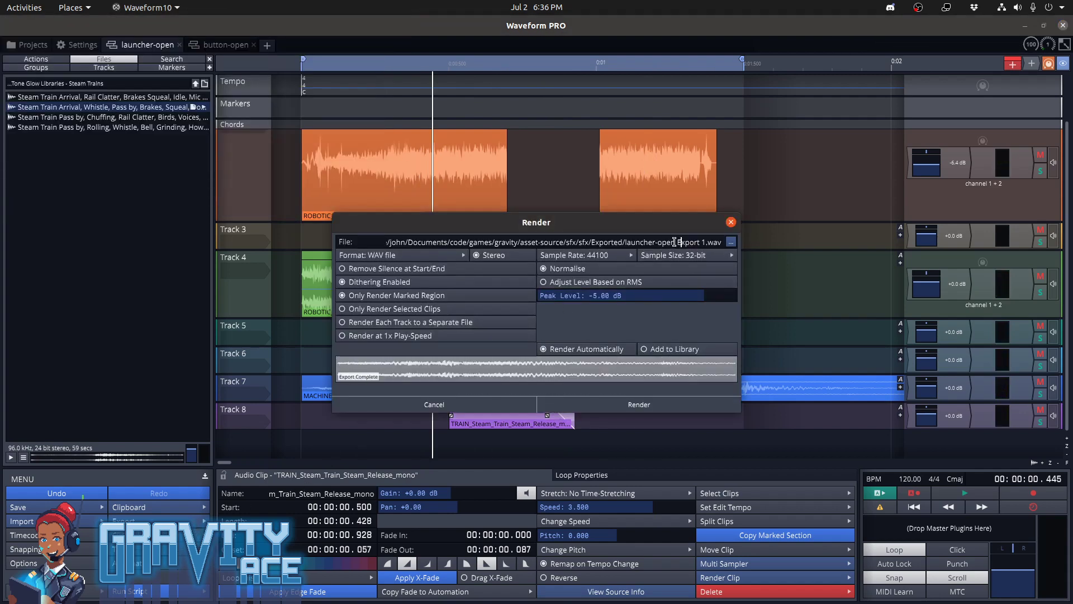
pyautogui.press('Delete')
pyautogui.press('Delete')
pyautogui.press('Delete')
pyautogui.press('Delete')
pyautogui.press('Delete')
pyautogui.press('Delete')
pyautogui.press('Delete')
pyautogui.press('Delete')
pyautogui.press('Delete')
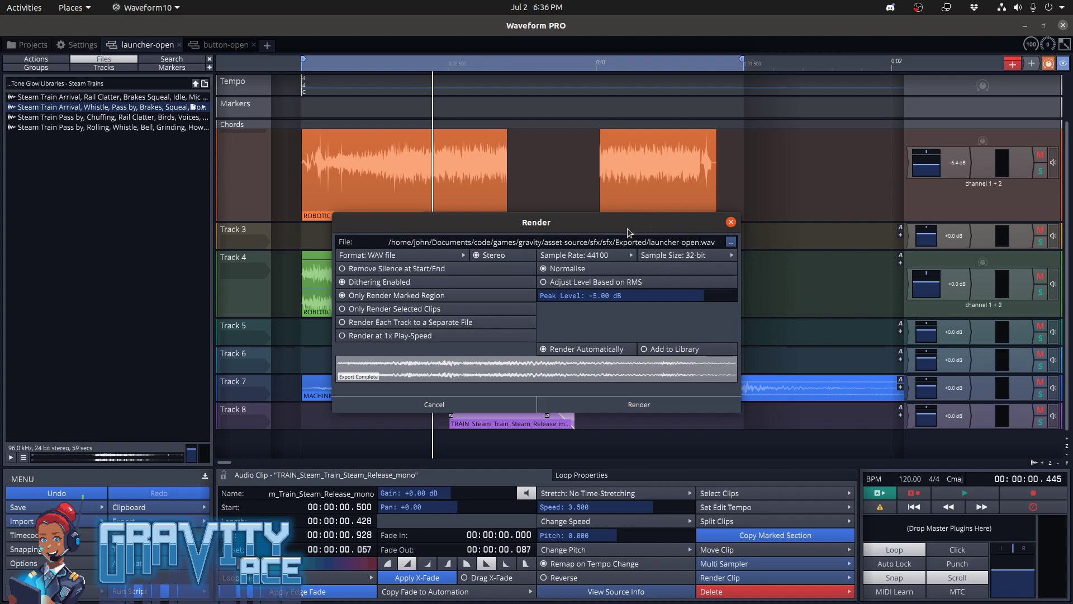
pyautogui.click(639, 405)
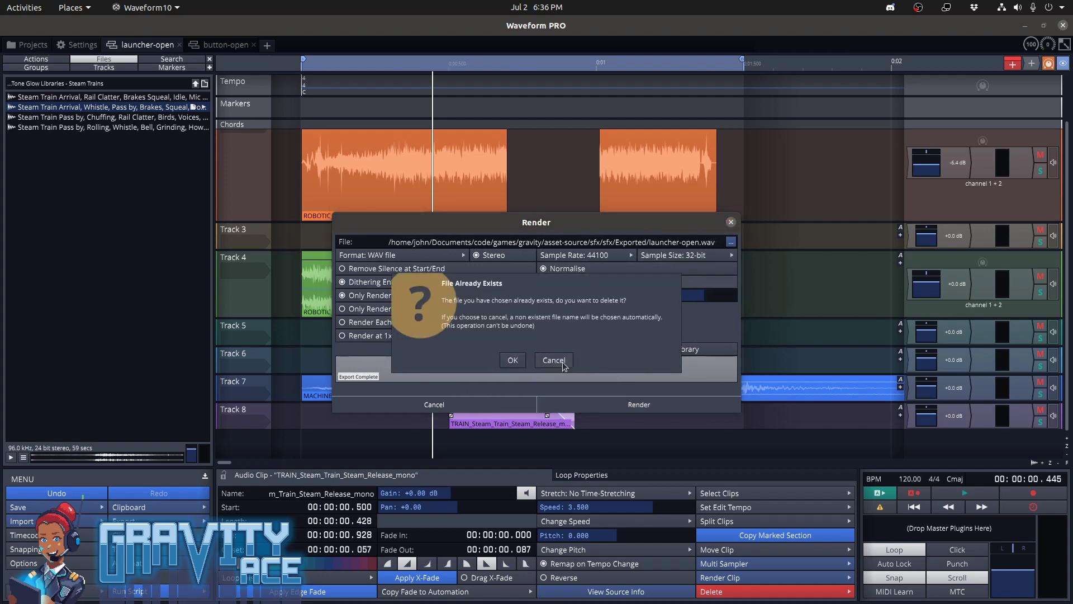
pyautogui.click(521, 362)
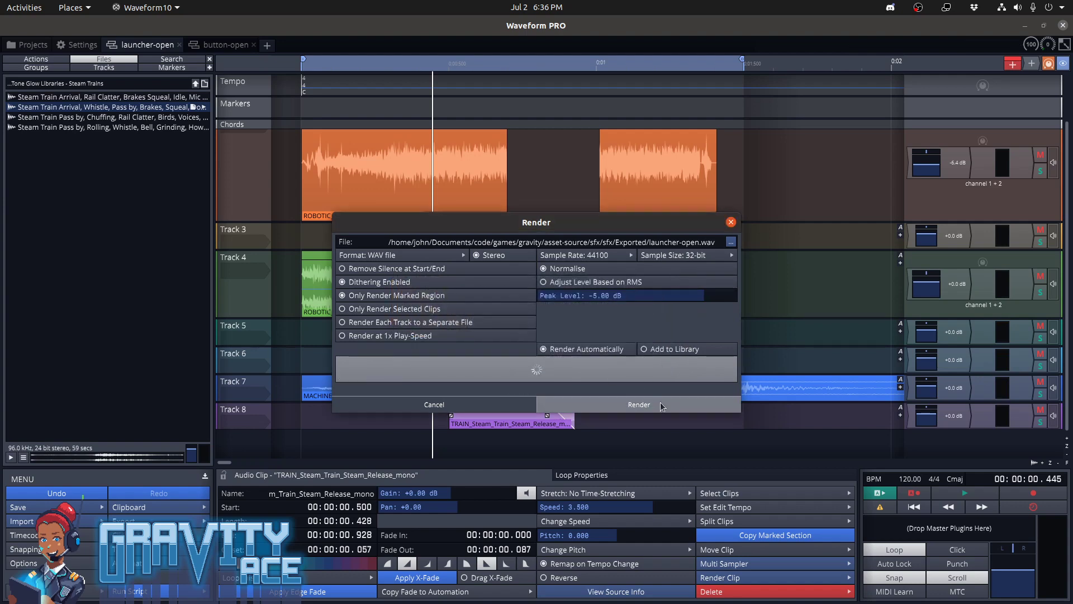
# Switch to the file manager and copy launcher-open.wav from Exported into the game's enemies/sfx folder, replacing the old file
pyautogui.moveTo(3, 126)
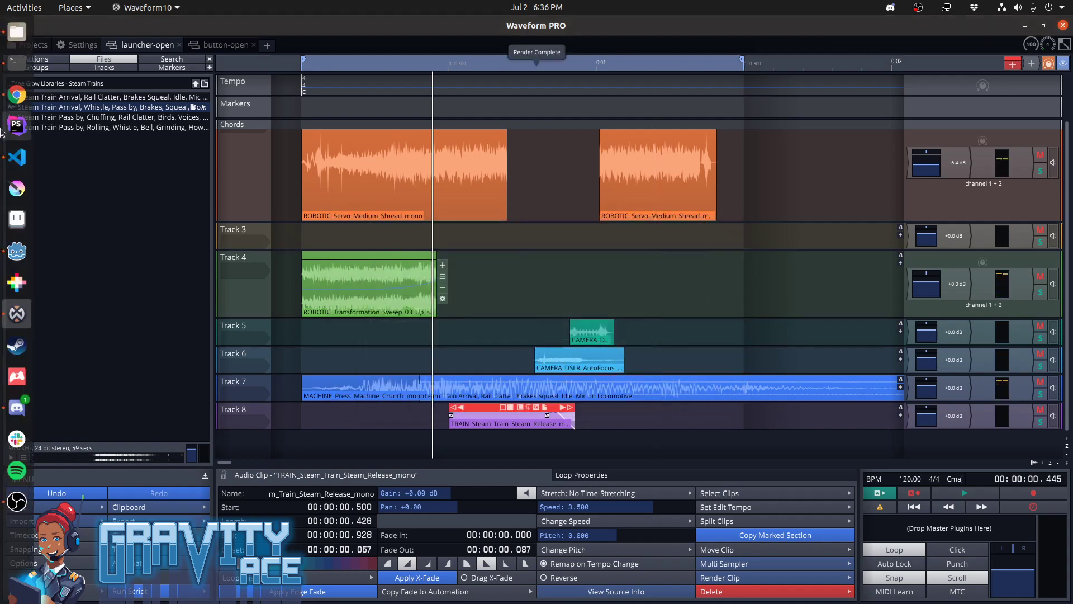
pyautogui.click(16, 36)
pyautogui.click(472, 149)
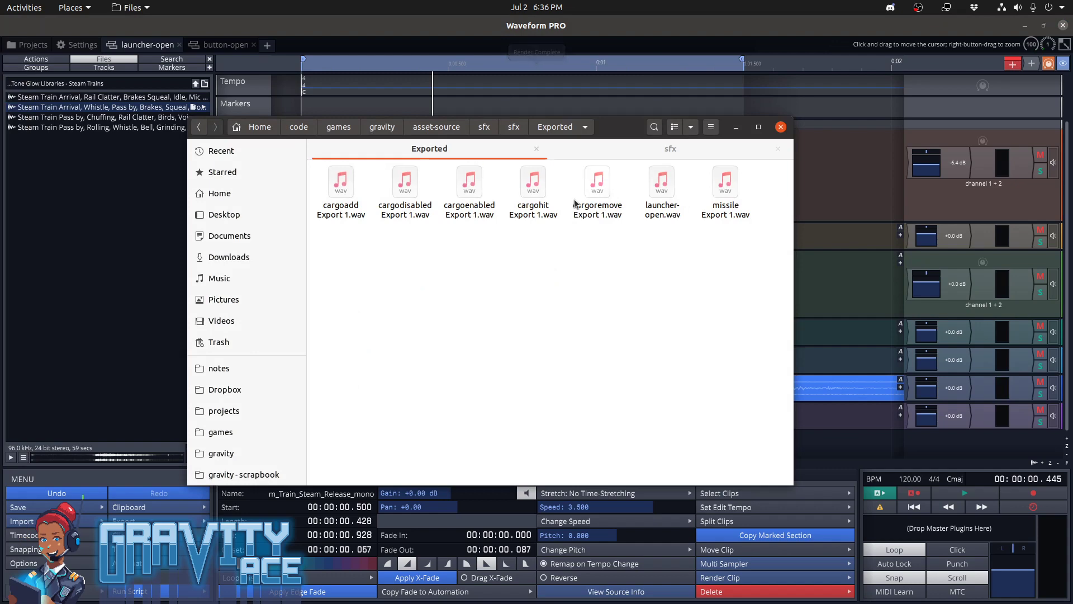
pyautogui.click(649, 156)
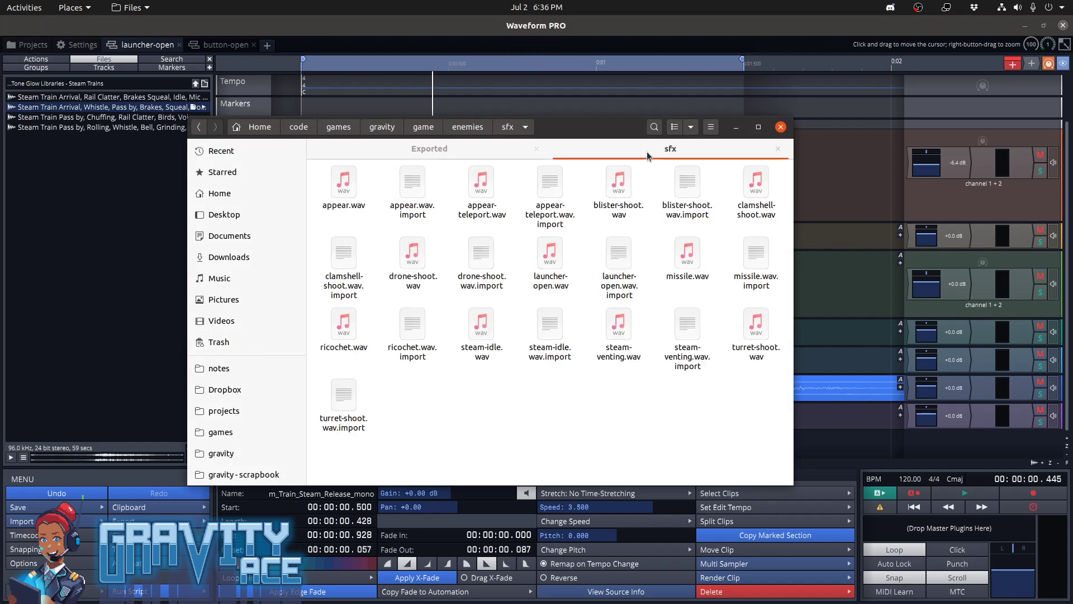
pyautogui.click(425, 149)
pyautogui.moveTo(656, 187); pyautogui.dragTo(629, 269)
pyautogui.press('Return')
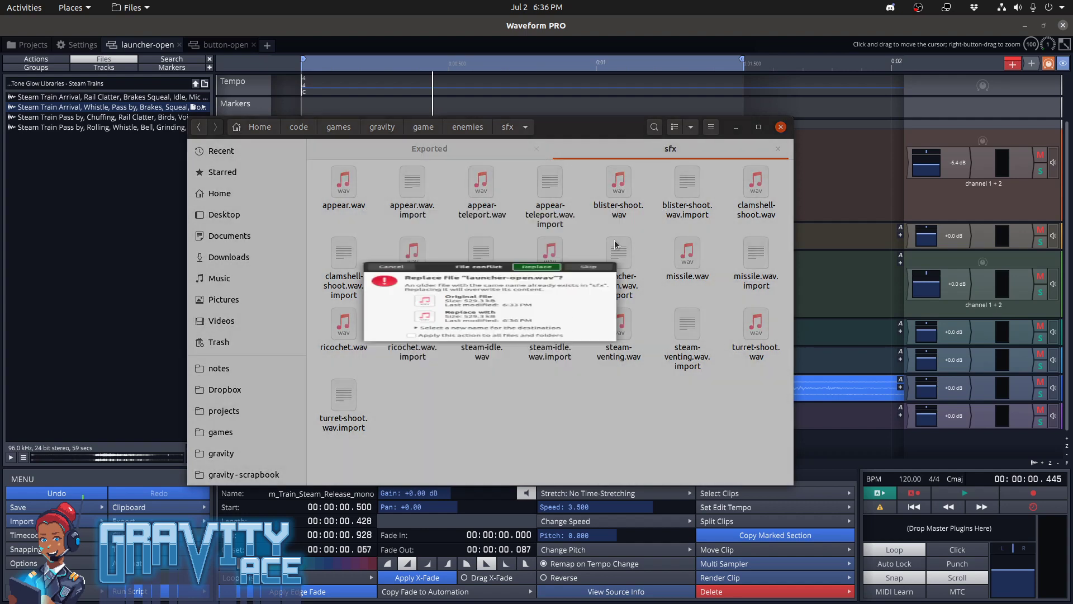
# Switch to Godot, enlarge the animation timeline area and expand the enemies/sfx folder in the project files
pyautogui.hotkey('alt', 'Tab')
pyautogui.hotkey('alt', 'Tab')
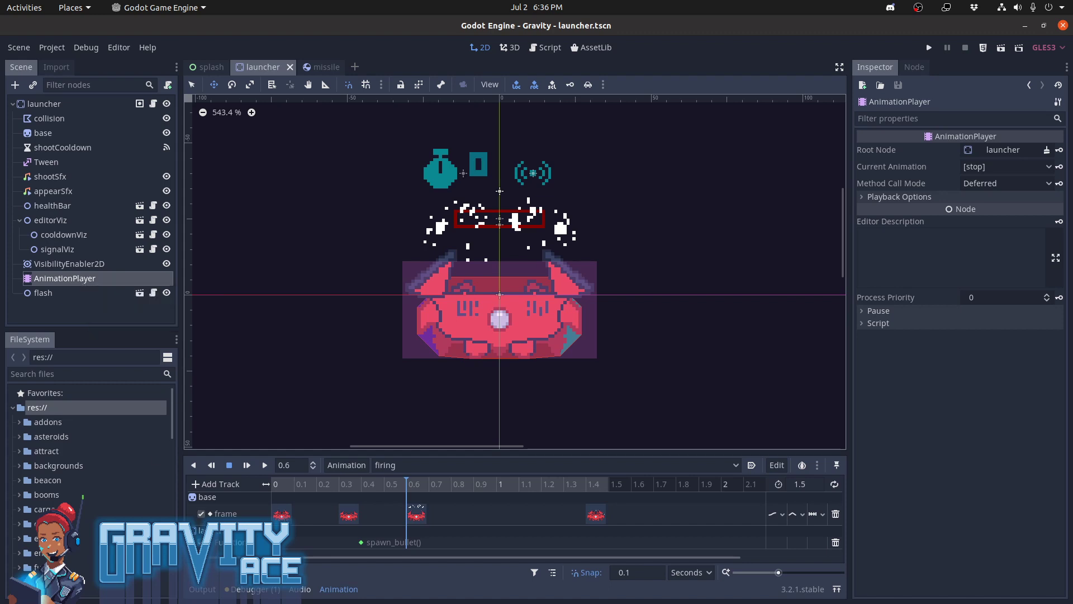
pyautogui.scroll(-3, 94, 462)
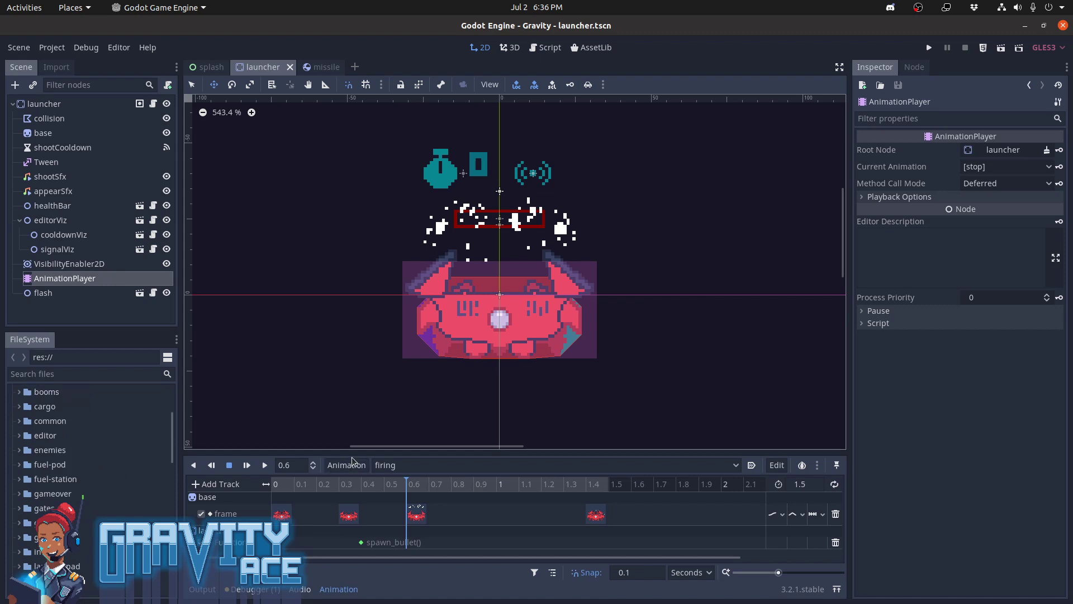
pyautogui.moveTo(352, 451); pyautogui.dragTo(332, 357)
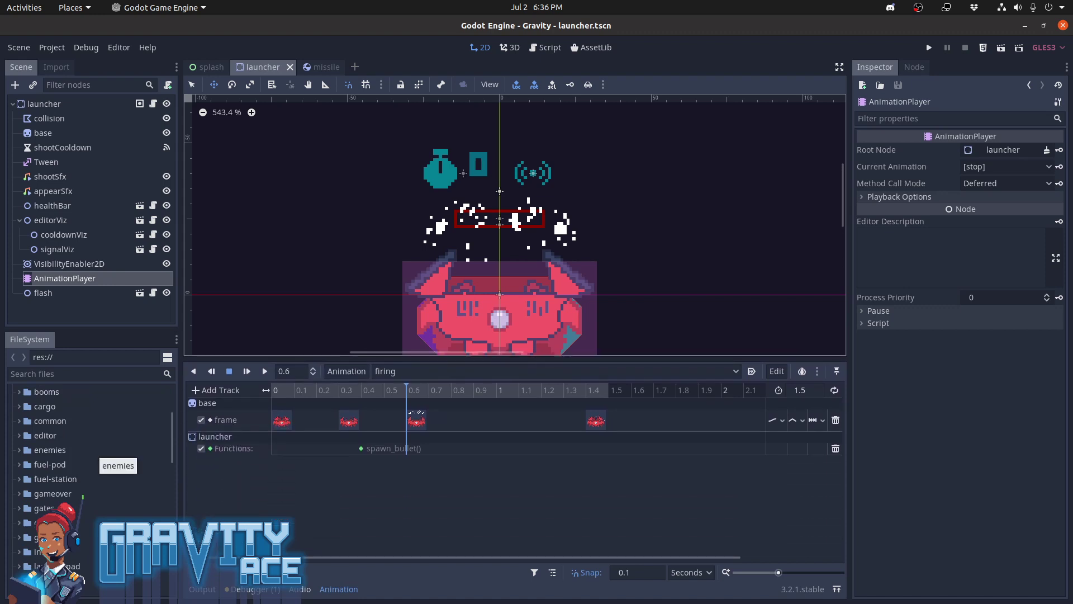
pyautogui.scroll(-2, 94, 463)
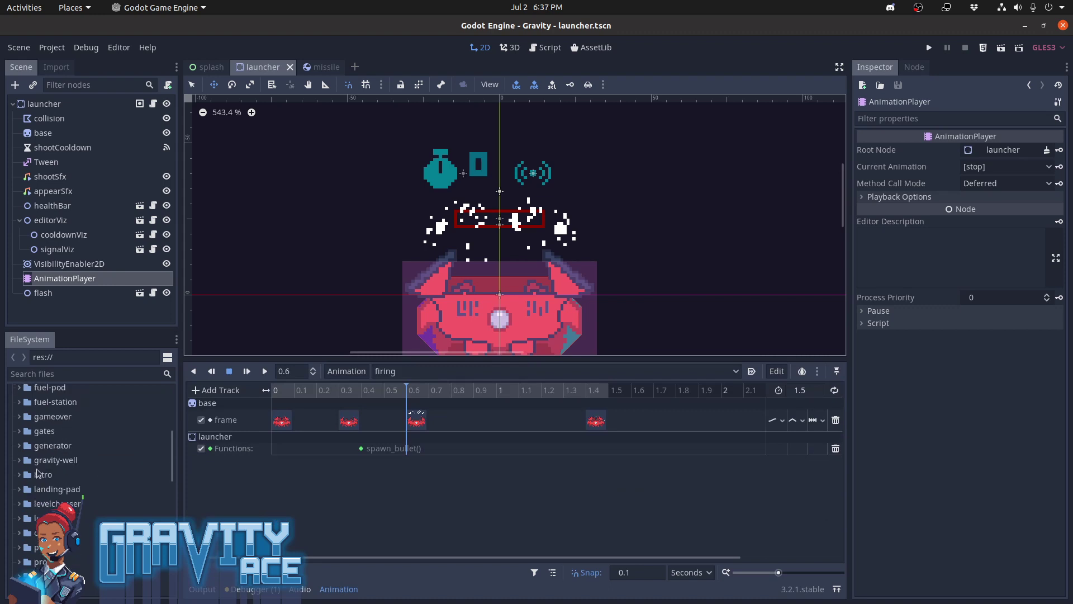
pyautogui.scroll(2, 89, 464)
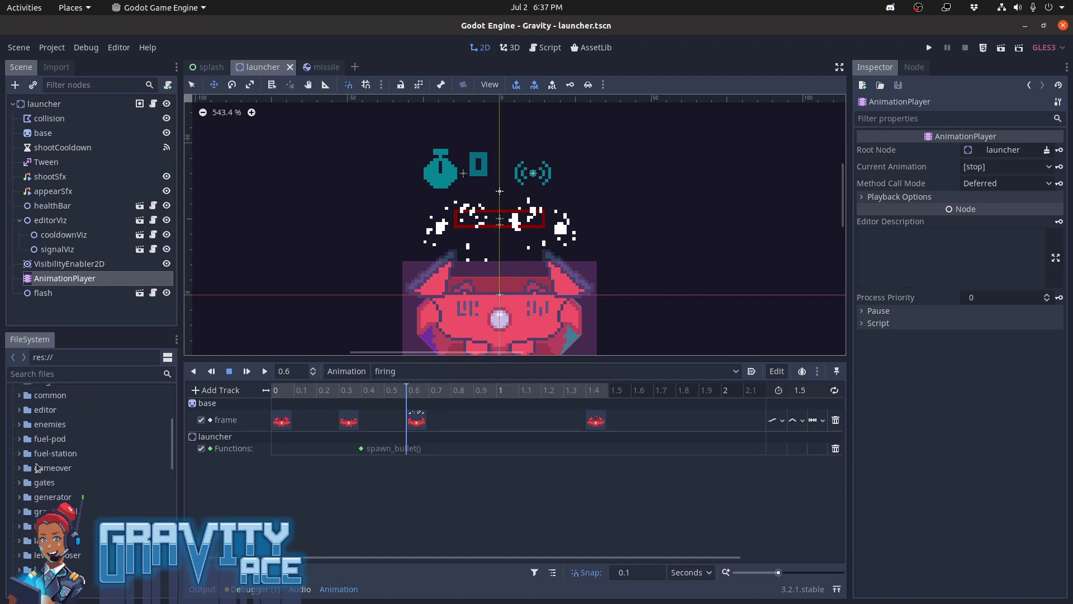
pyautogui.click(20, 425)
pyautogui.scroll(-1, 78, 484)
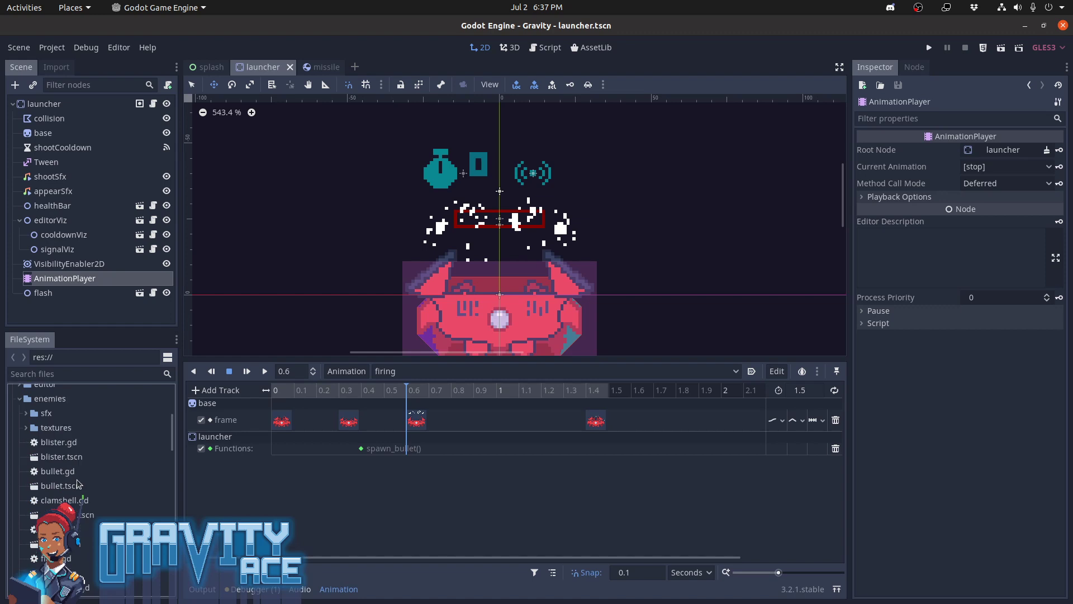
pyautogui.click(26, 413)
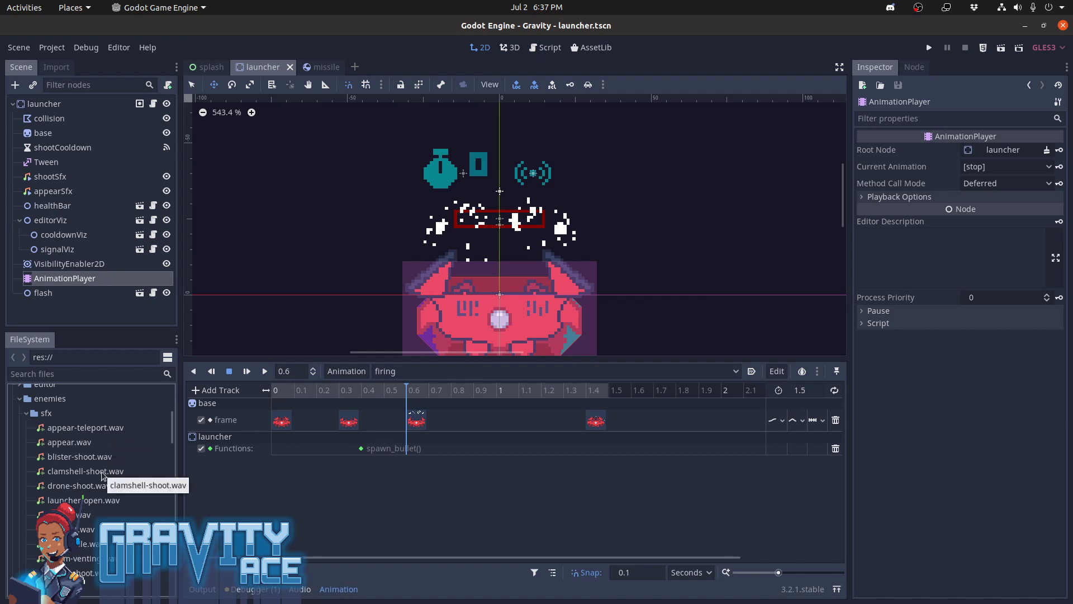
# Add an audio playback track for the shootSfx node to the firing animation and place launcher-open.wav at its start
pyautogui.moveTo(103, 500); pyautogui.dragTo(298, 463)
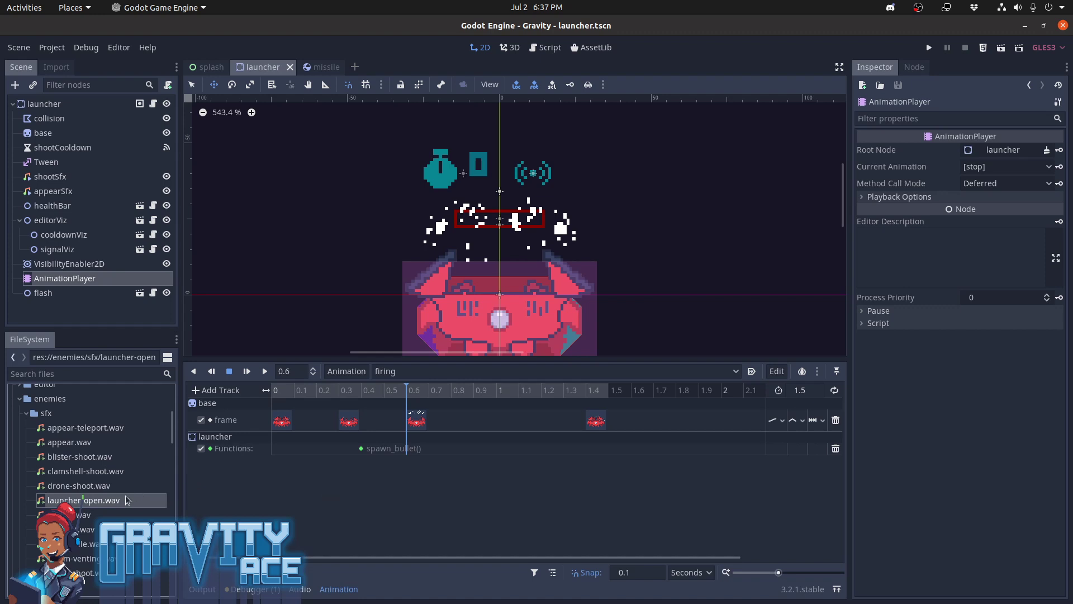
pyautogui.moveTo(126, 501); pyautogui.dragTo(239, 454)
pyautogui.click(221, 390)
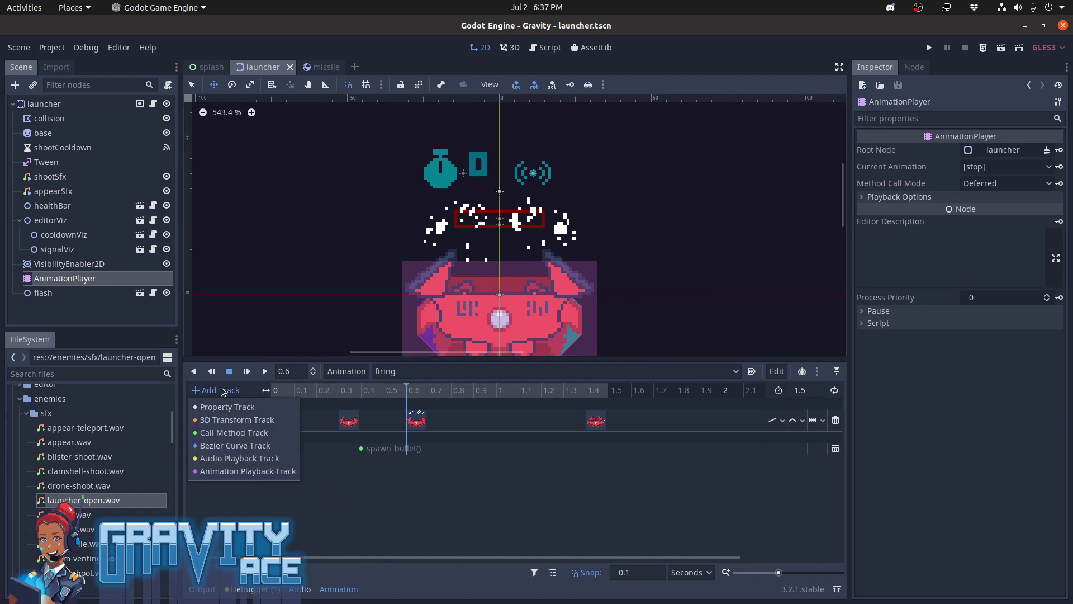
pyautogui.click(237, 461)
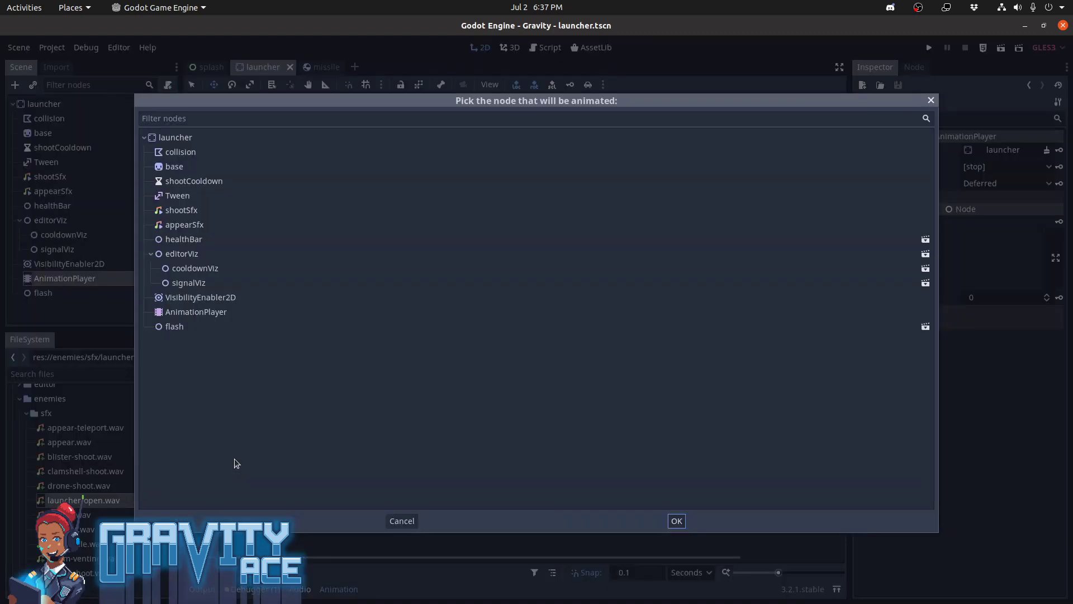
pyautogui.doubleClick(185, 212)
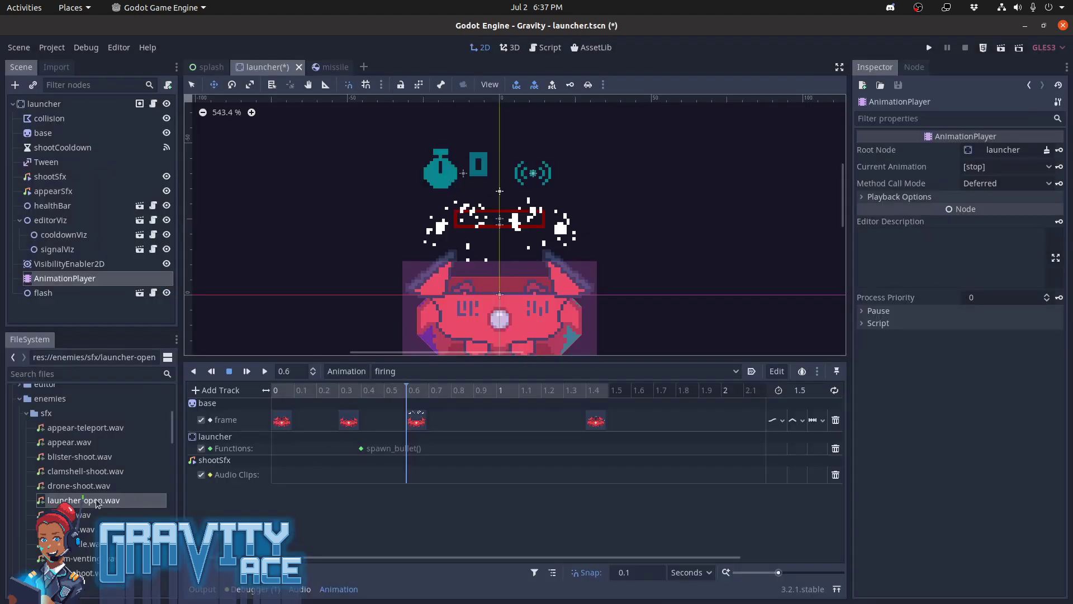
pyautogui.moveTo(87, 500); pyautogui.dragTo(282, 479)
# Play the firing animation repeatedly to check how launcher-open.wav lines up with the launcher's frames
pyautogui.moveTo(365, 390); pyautogui.dragTo(247, 396)
pyautogui.click(246, 372)
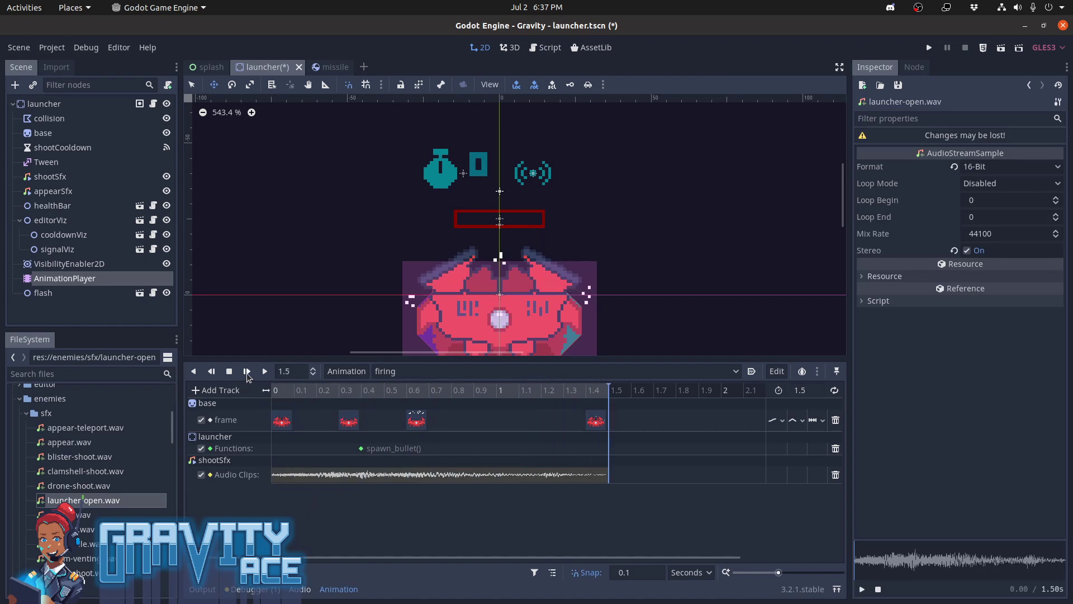
pyautogui.click(247, 372)
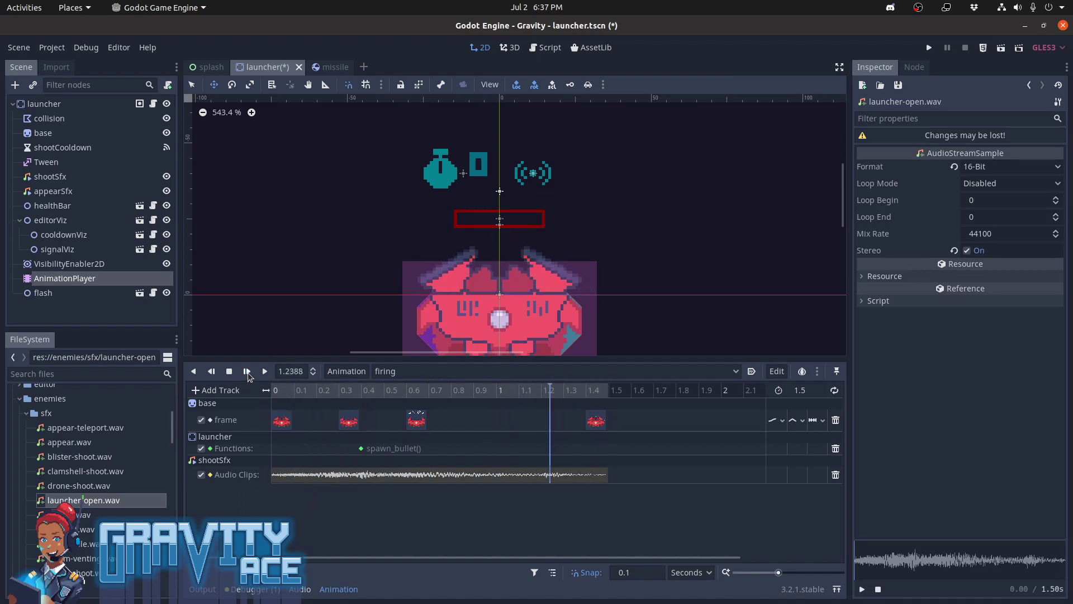
pyautogui.click(246, 371)
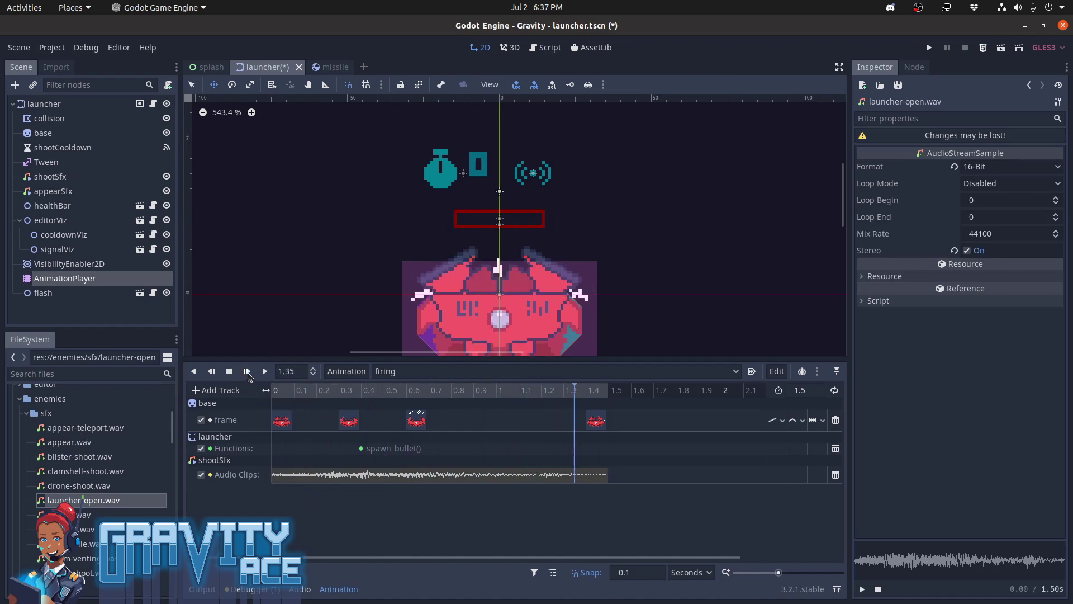
pyautogui.click(247, 372)
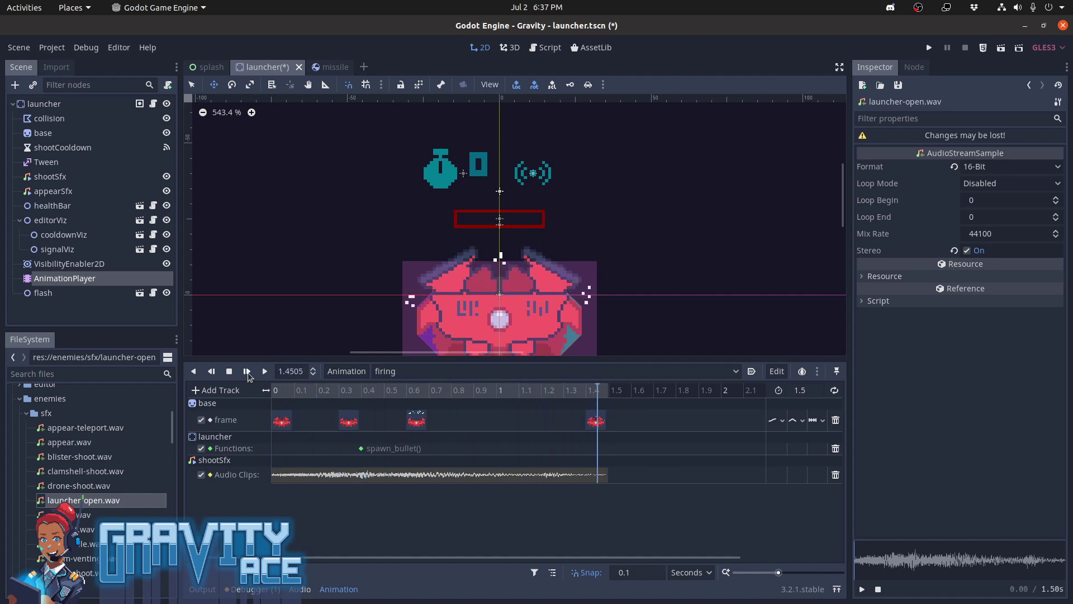
pyautogui.click(247, 372)
pyautogui.click(246, 372)
pyautogui.click(246, 372)
pyautogui.moveTo(593, 257); pyautogui.dragTo(637, 209, button='middle')
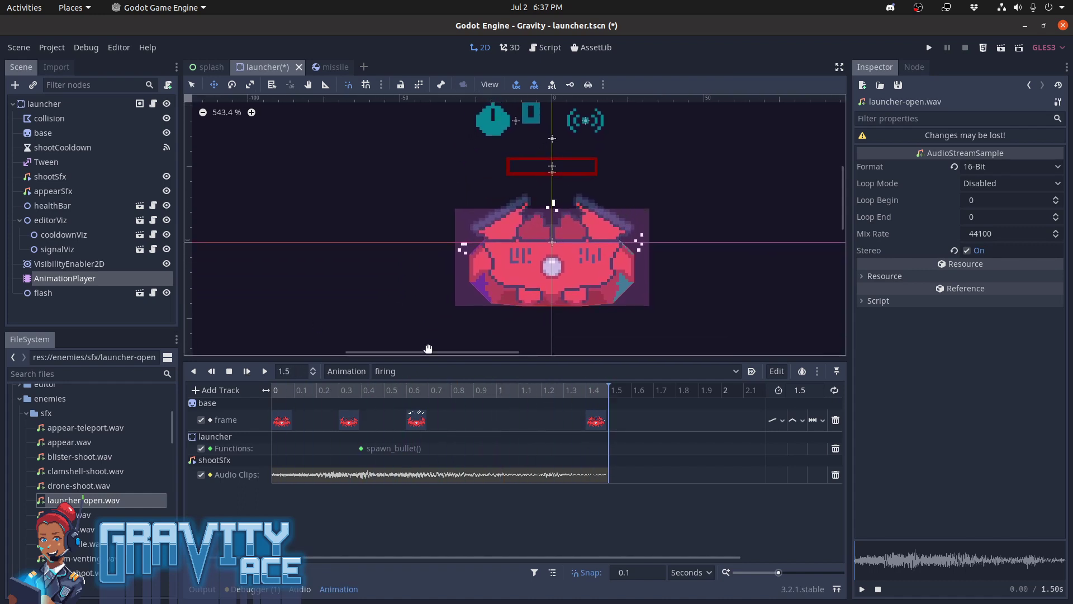
pyautogui.click(250, 371)
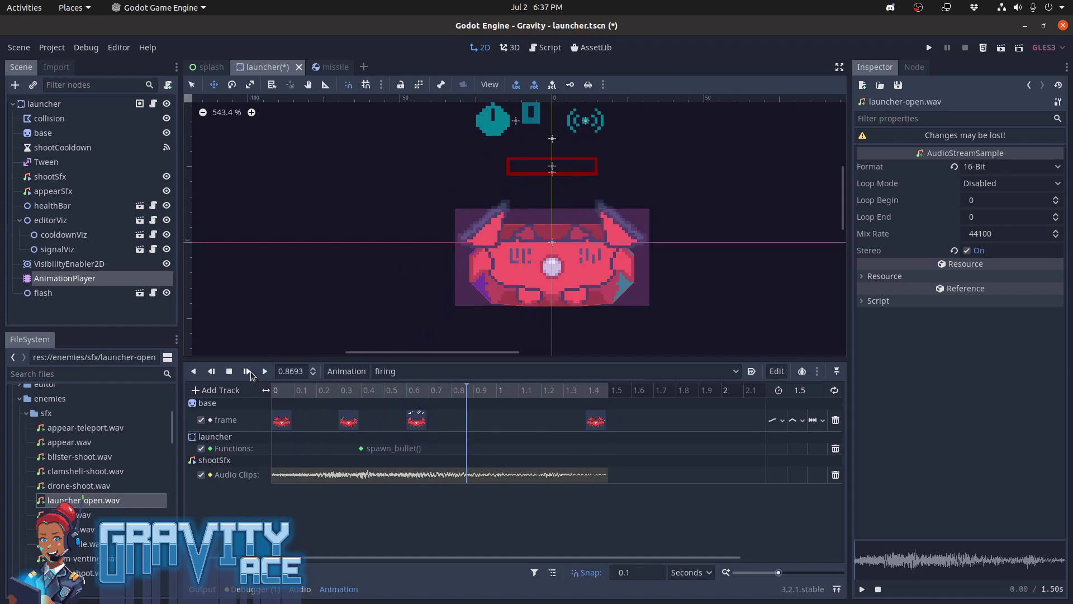
pyautogui.click(250, 371)
pyautogui.click(250, 372)
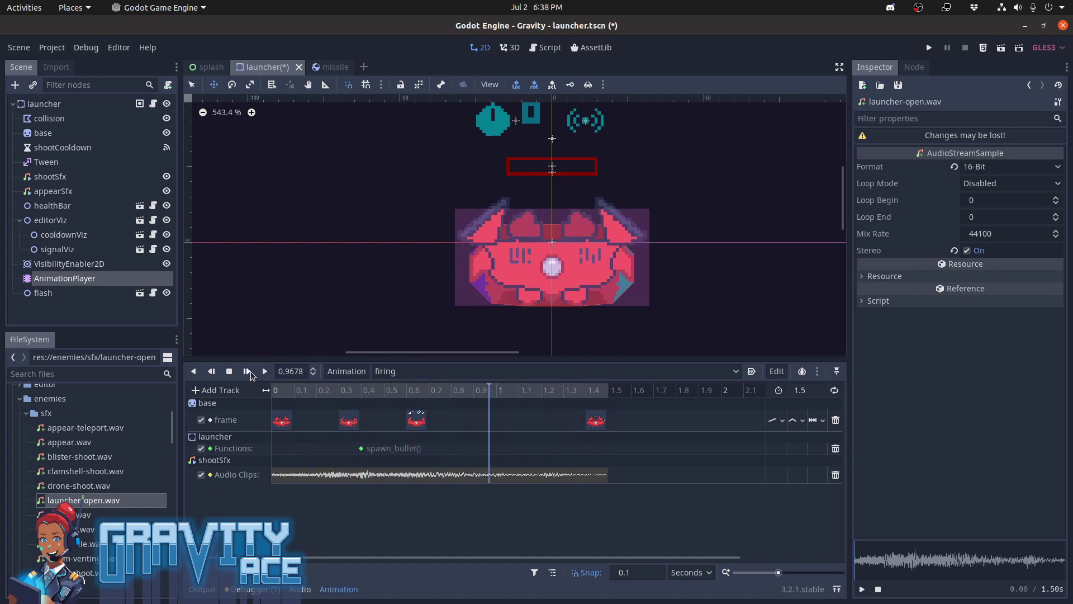
pyautogui.click(250, 371)
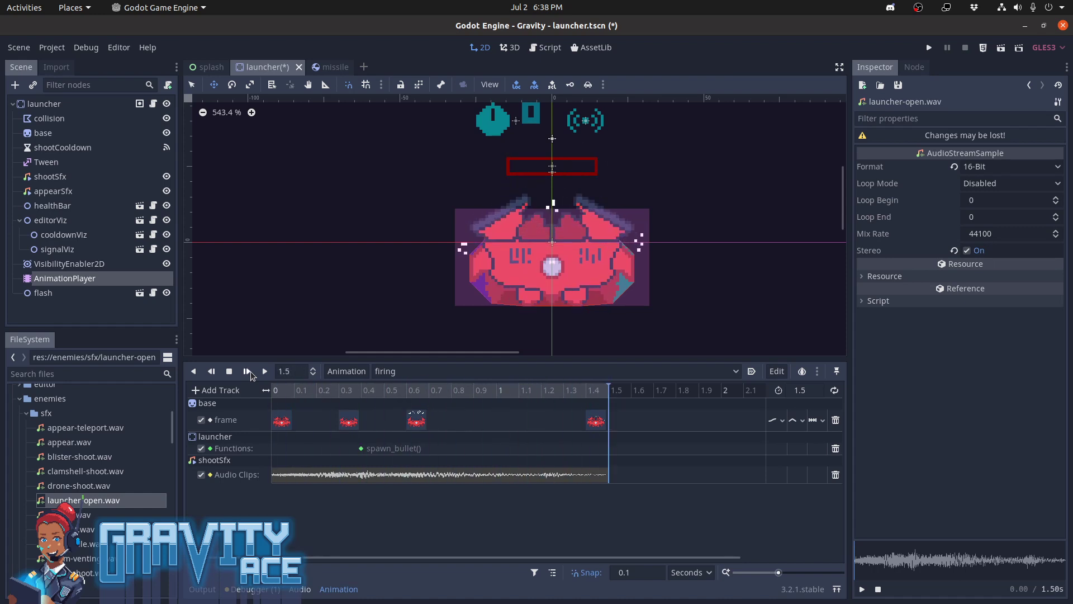
pyautogui.click(250, 371)
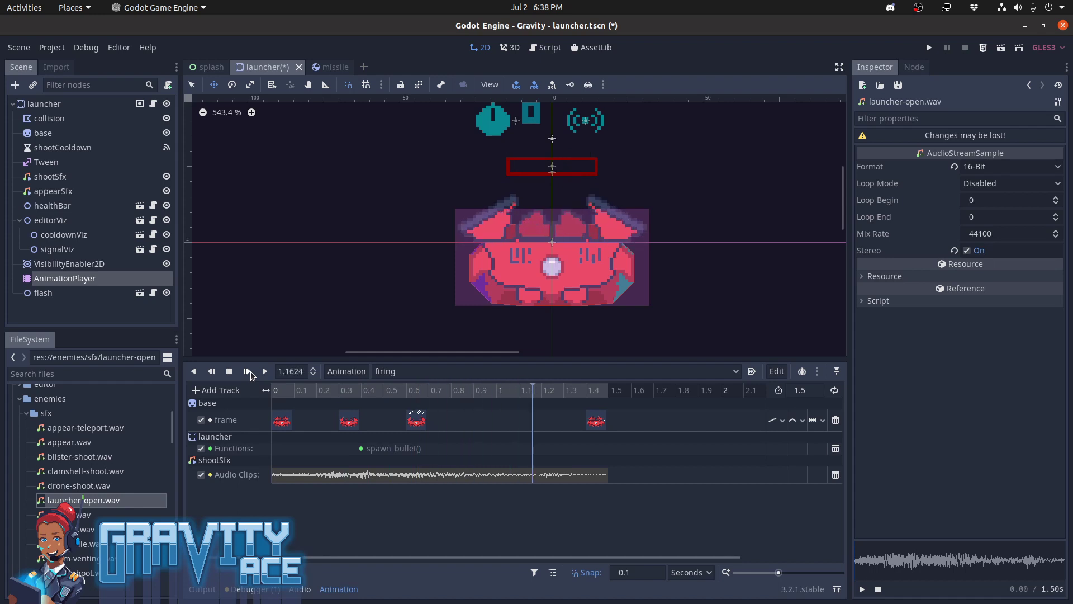
pyautogui.click(250, 371)
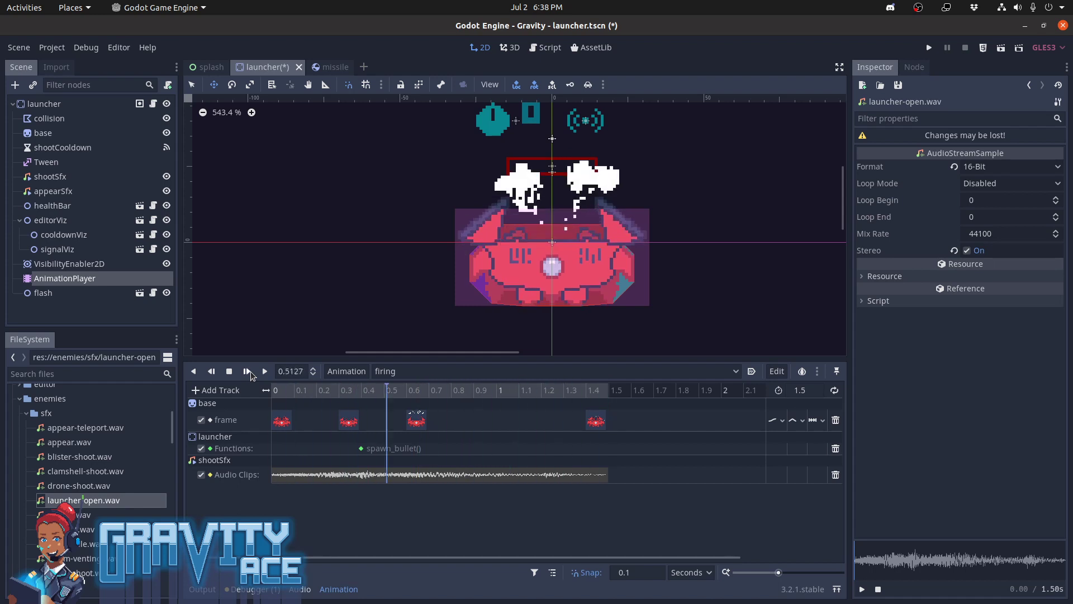
pyautogui.click(250, 371)
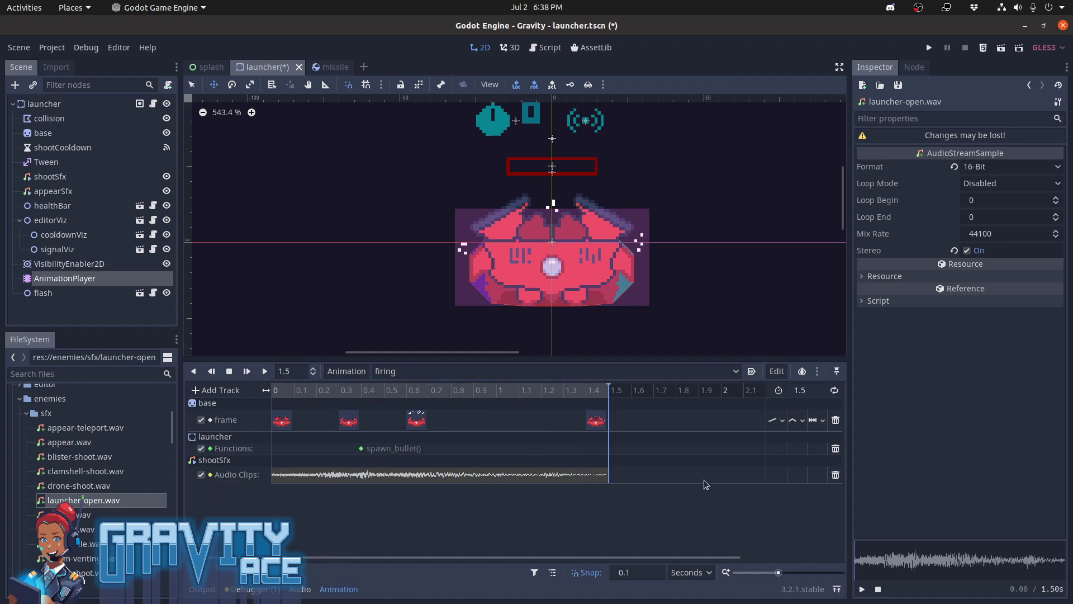
# Delete the shootSfx audio track from the firing animation, then save the launcher scene with its script in view
pyautogui.click(835, 476)
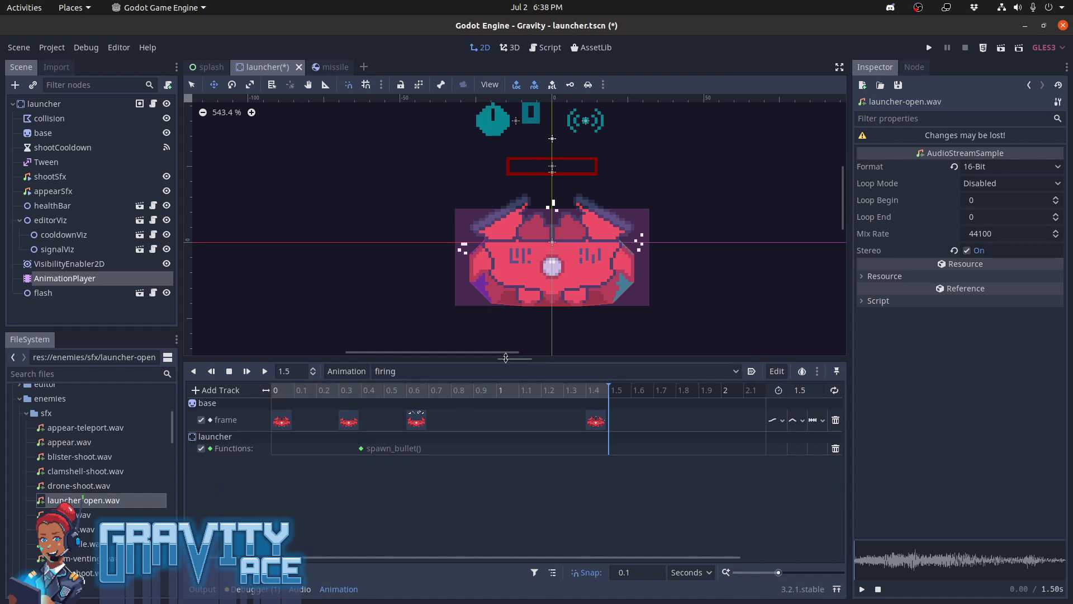
pyautogui.moveTo(523, 361); pyautogui.dragTo(531, 433)
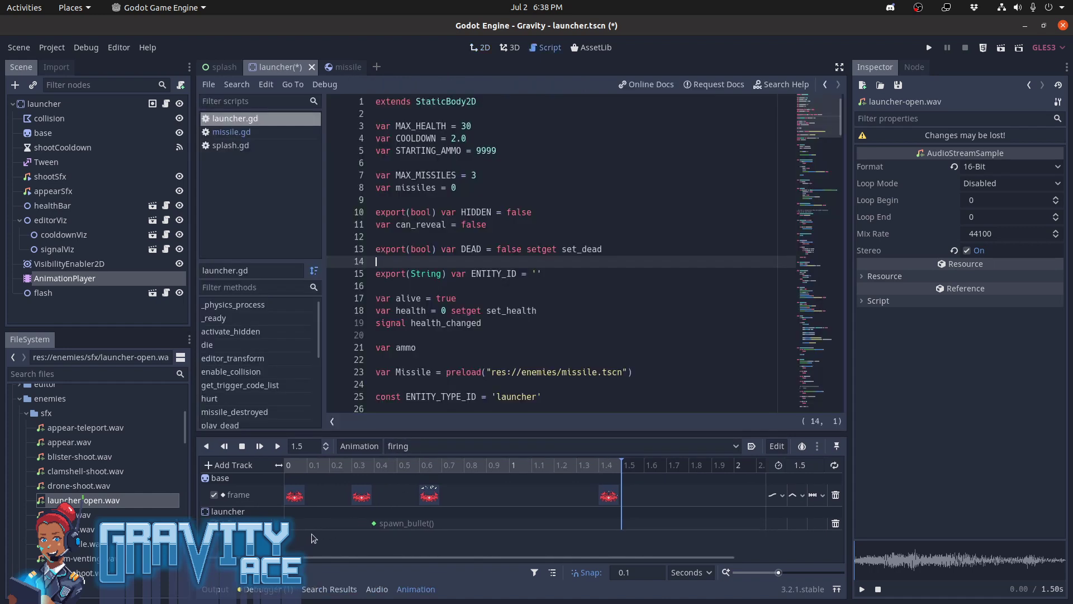
pyautogui.press('F3')
pyautogui.hotkey('ctrl', 's')
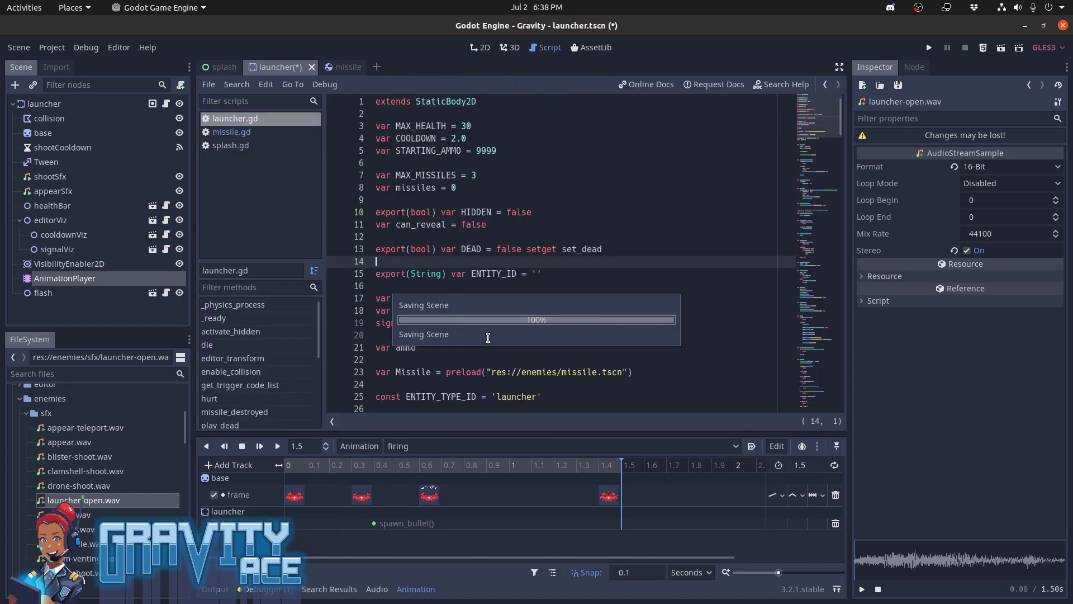
pyautogui.click(523, 290)
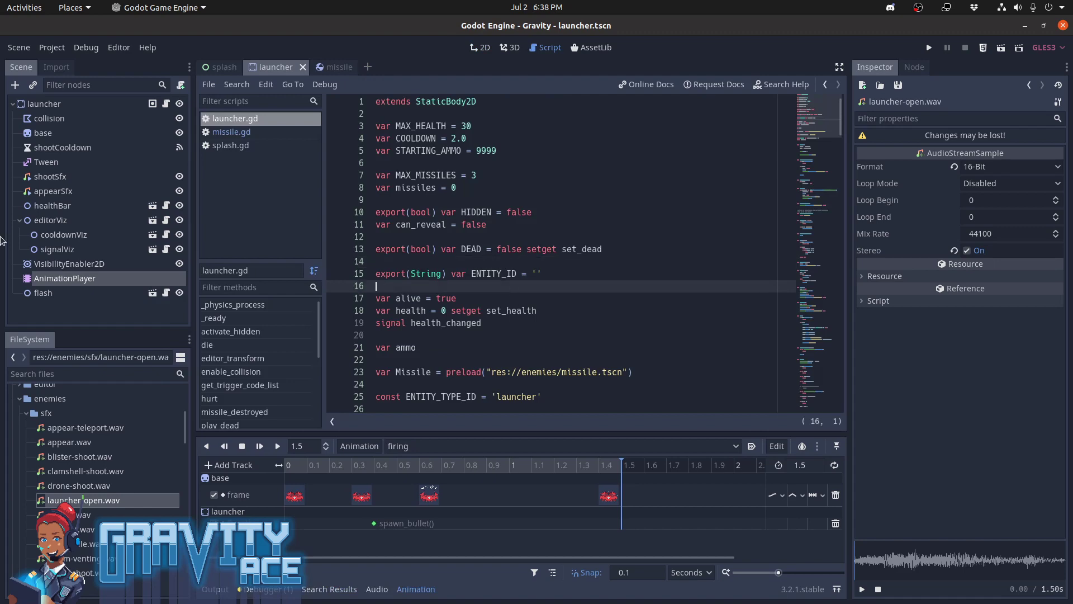
# Switch to Waveform, browse up to the royalty-free-sfx folder and select the universal-soundfx library
pyautogui.moveTo(2, 240)
pyautogui.click(17, 321)
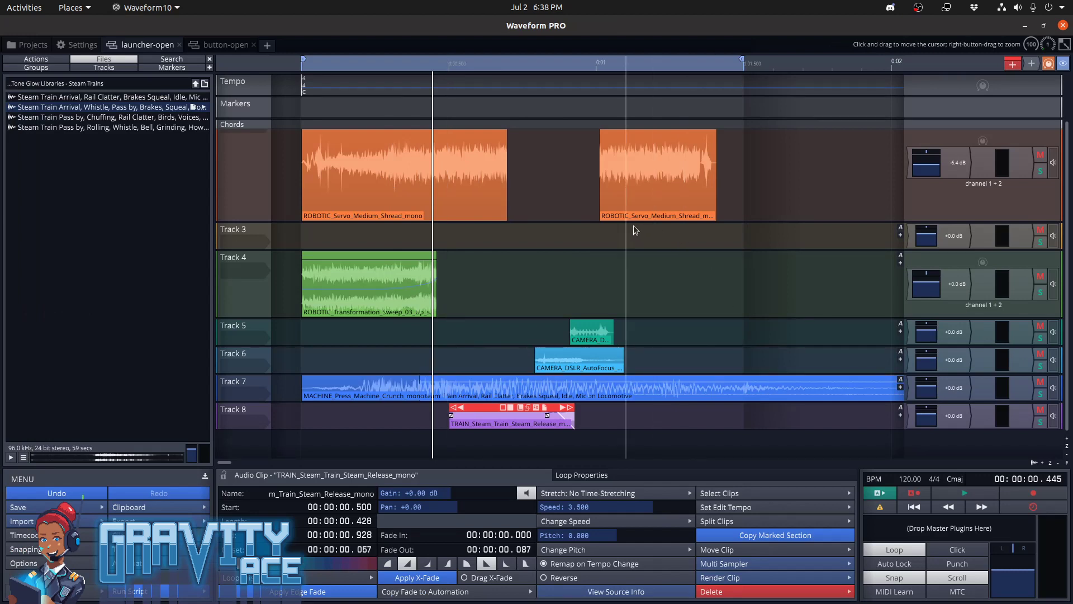
pyautogui.click(199, 85)
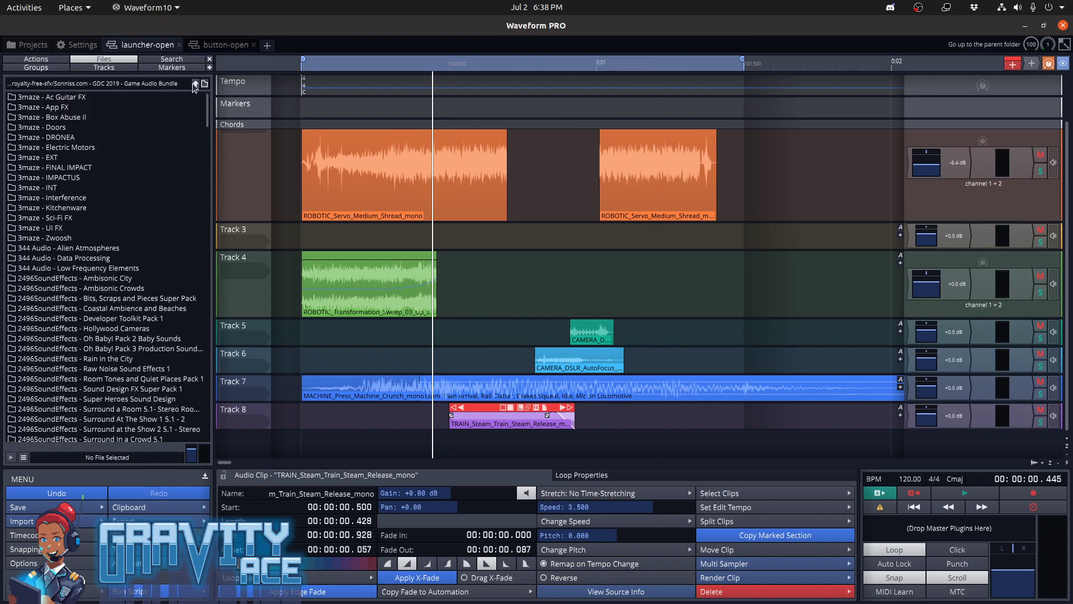
pyautogui.click(195, 85)
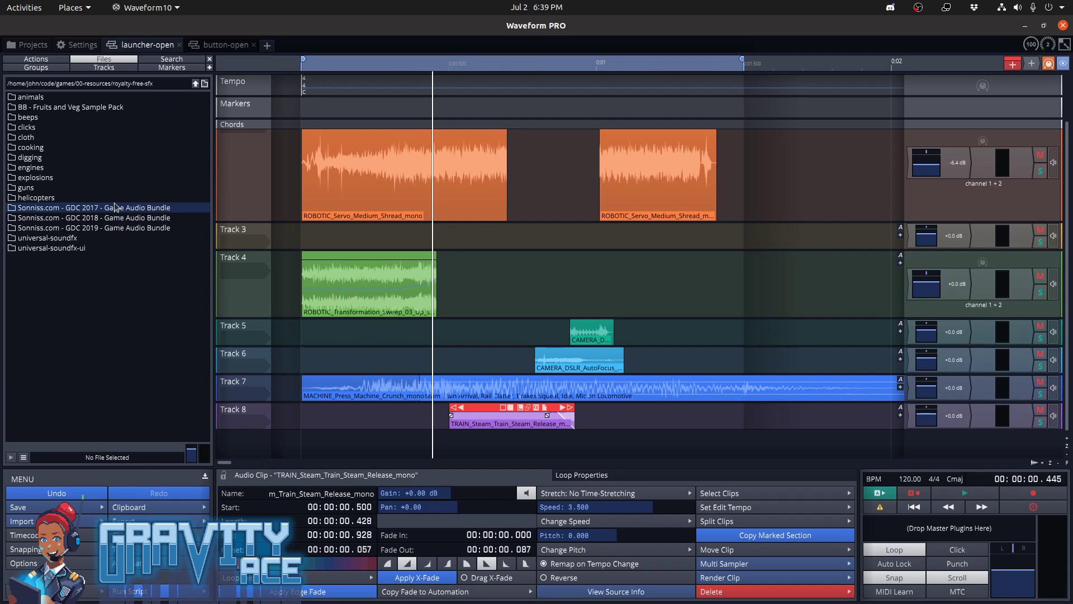
pyautogui.click(83, 238)
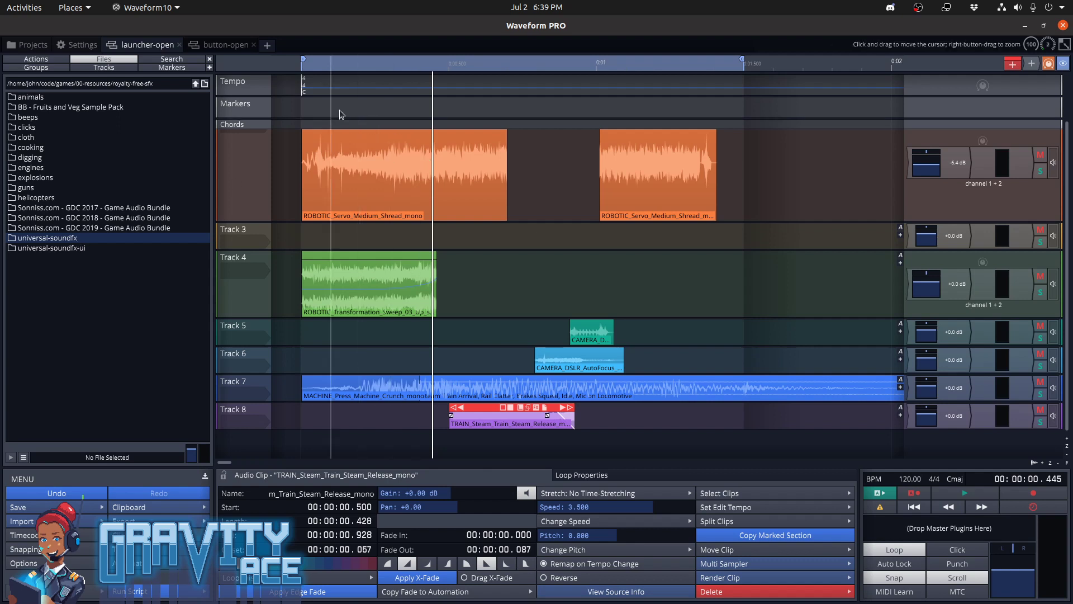
# Move the playhead to the start of the launcher-open edit
pyautogui.click(314, 116)
pyautogui.moveTo(315, 117); pyautogui.dragTo(301, 119)
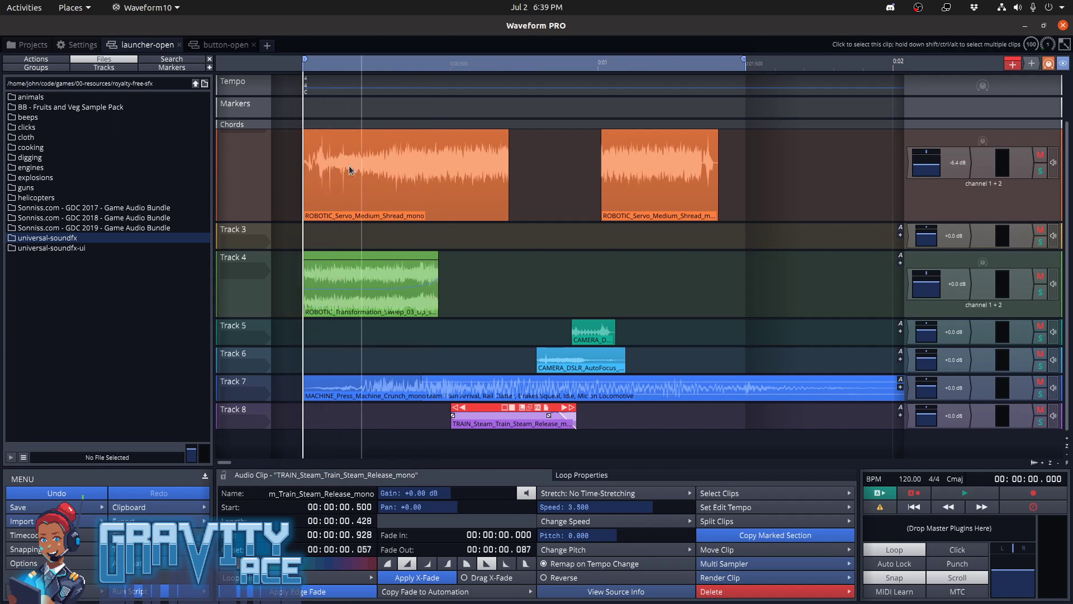
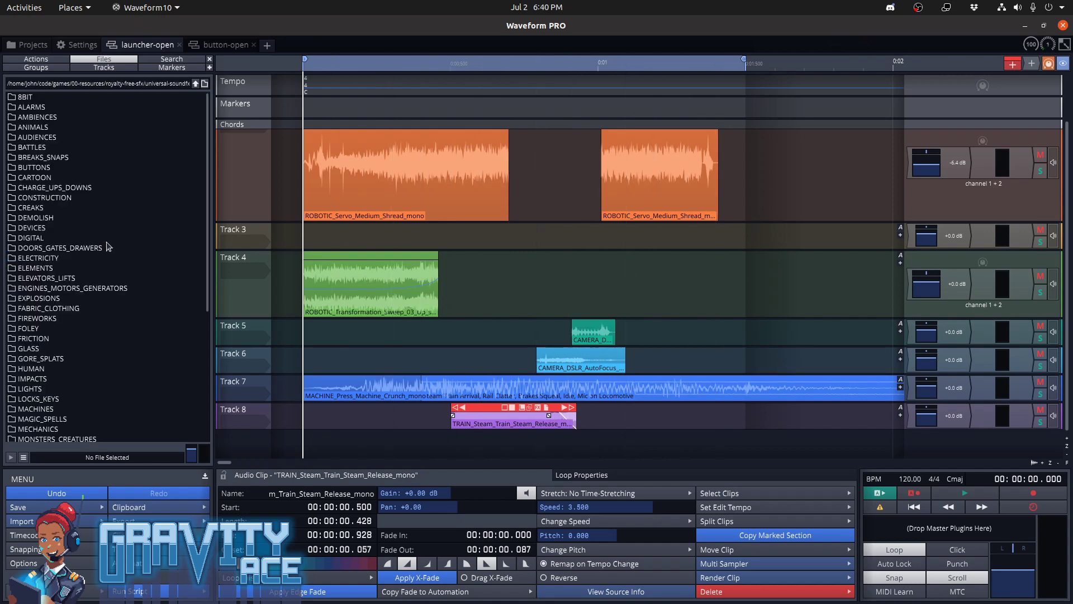
# Open the DIGITAL library's Computers_Digital folder and audition Sci-Fi_Processing loops 04, 02 and 06
pyautogui.doubleClick(105, 240)
pyautogui.doubleClick(63, 240)
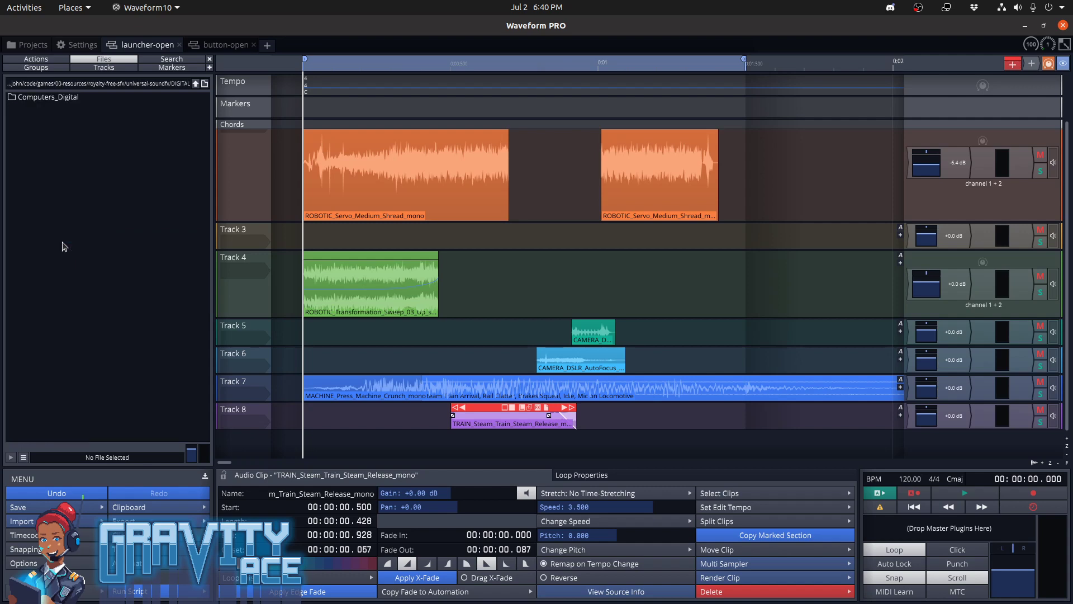
pyautogui.doubleClick(87, 100)
pyautogui.click(111, 148)
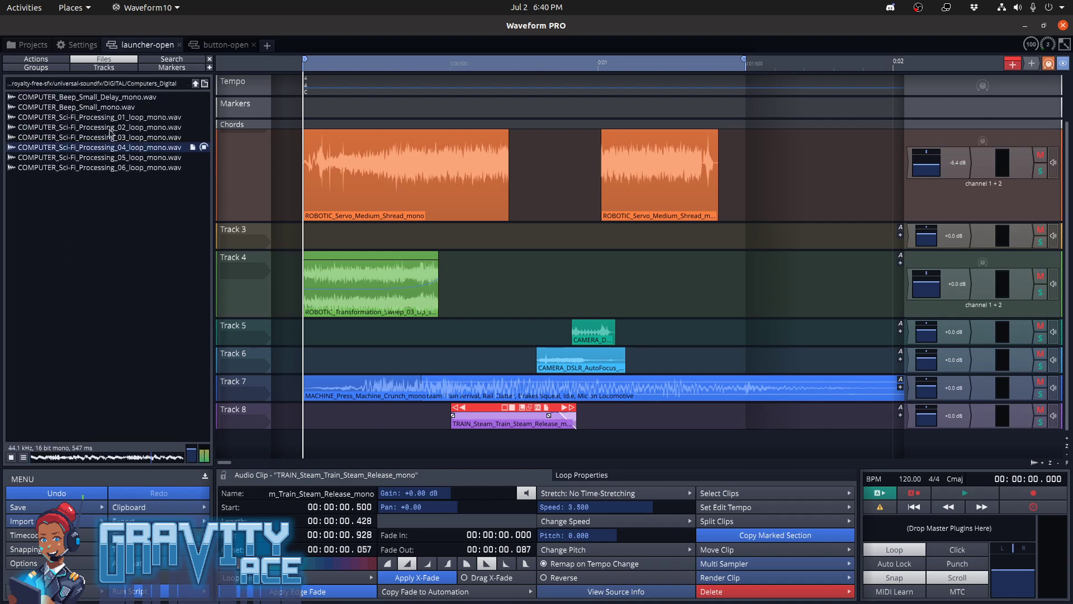
pyautogui.click(112, 128)
pyautogui.click(111, 168)
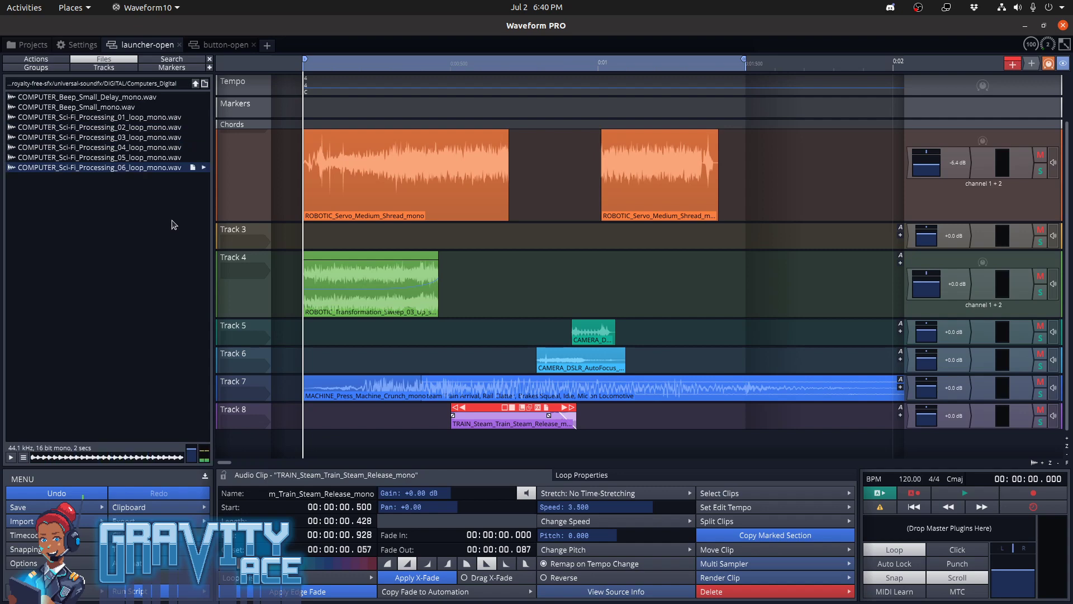
# Return to the universal-soundfx library, open the DEMOLISH folder and audition DEMOLISH_Wood_Metal_stereo.wav
pyautogui.click(195, 84)
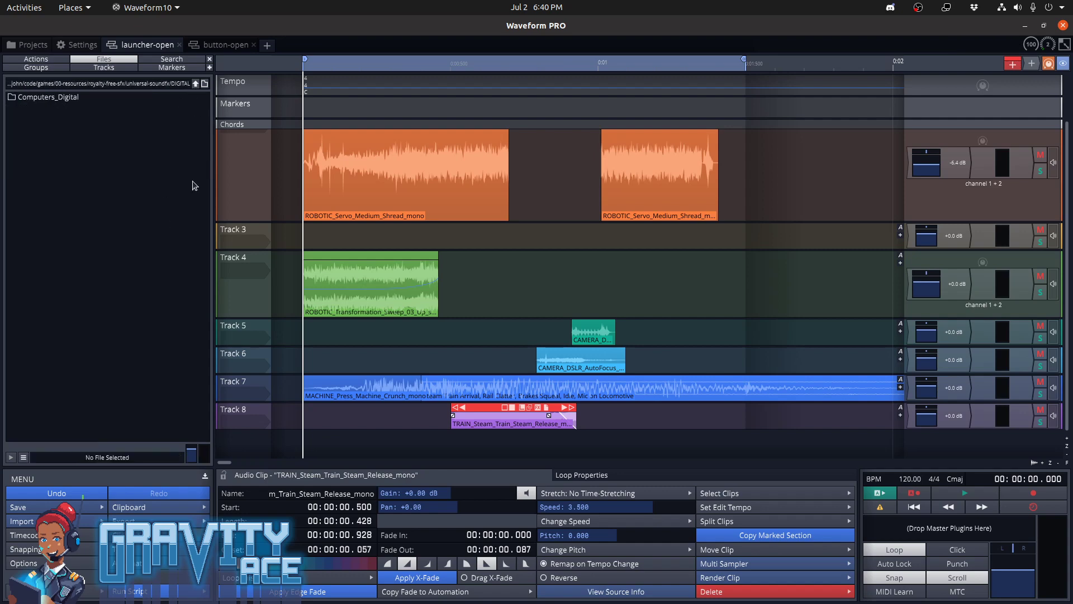
pyautogui.click(195, 84)
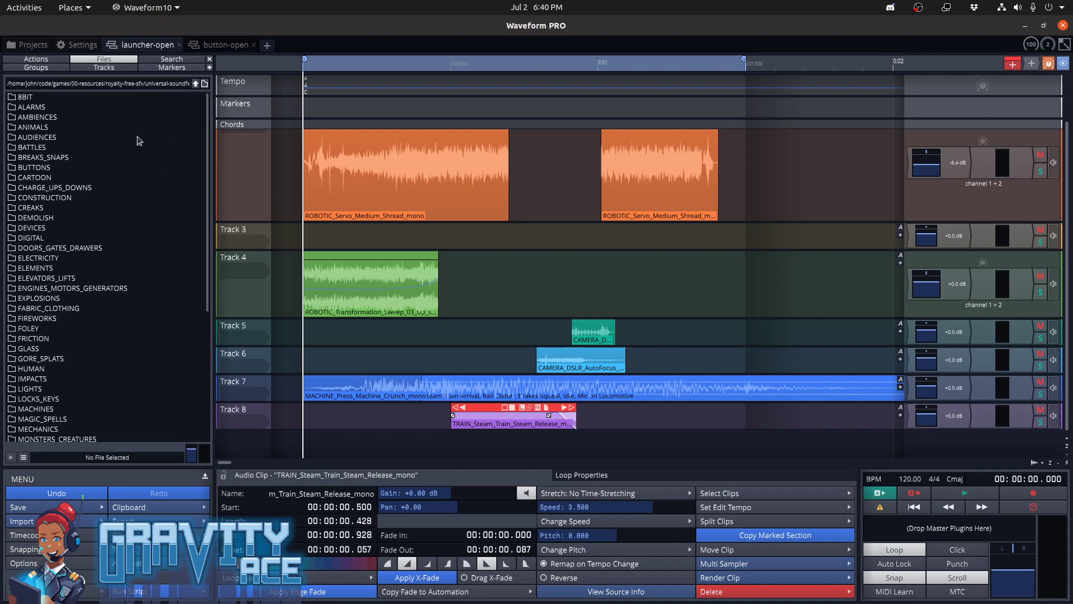
pyautogui.doubleClick(50, 218)
pyautogui.click(77, 129)
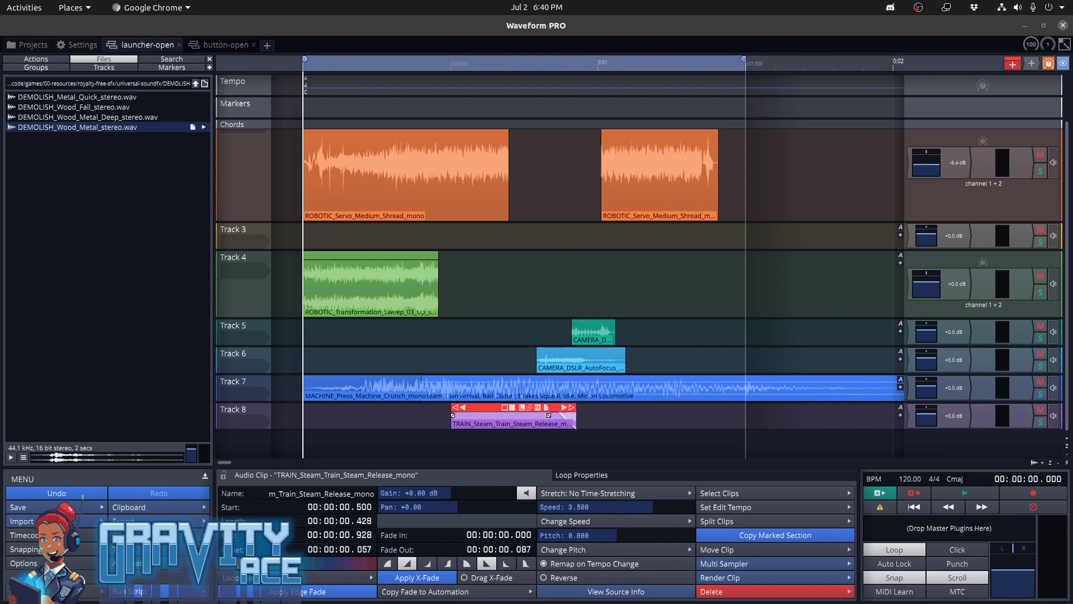
# Switch to Trello in Chrome, open the Gravity Ace board and bring up the Guided missile launchers card
pyautogui.moveTo(3, 280)
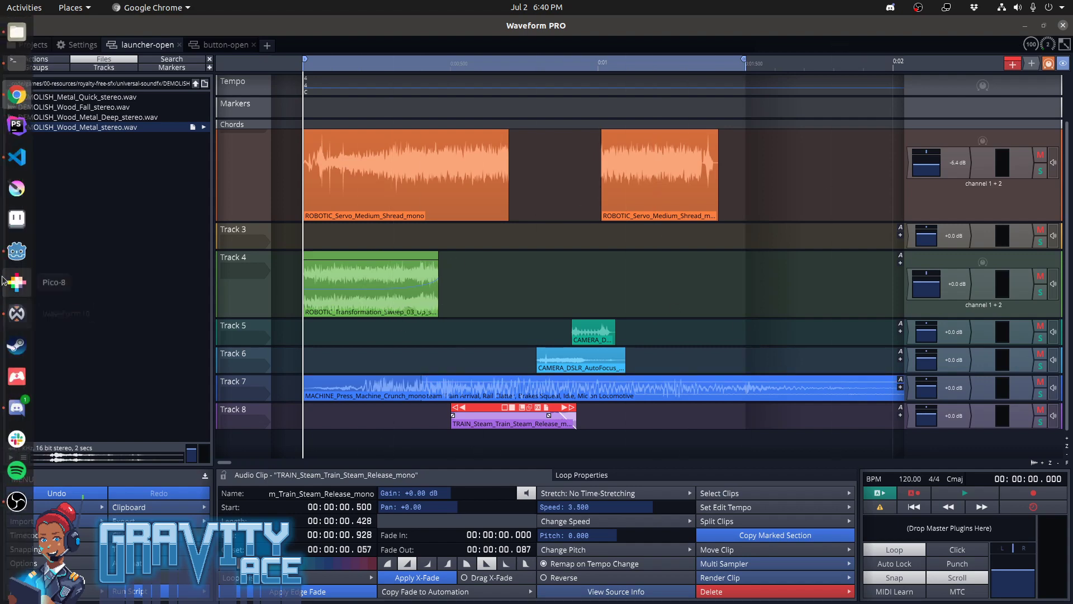
pyautogui.click(17, 251)
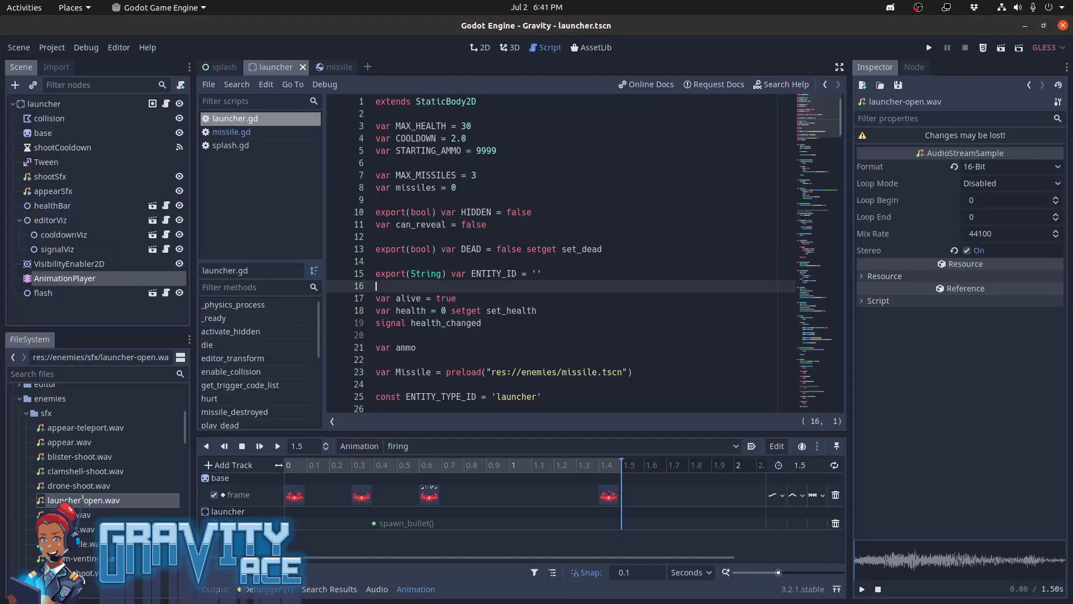
pyautogui.hotkey('alt', 'Tab')
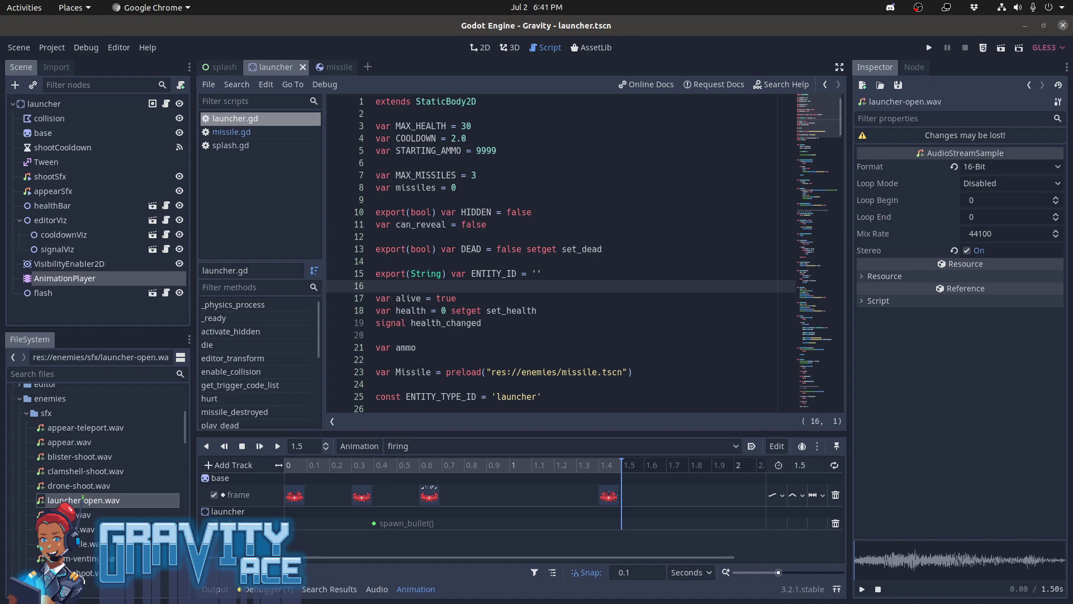
pyautogui.moveTo(1072, 78); pyautogui.dragTo(700, 243)
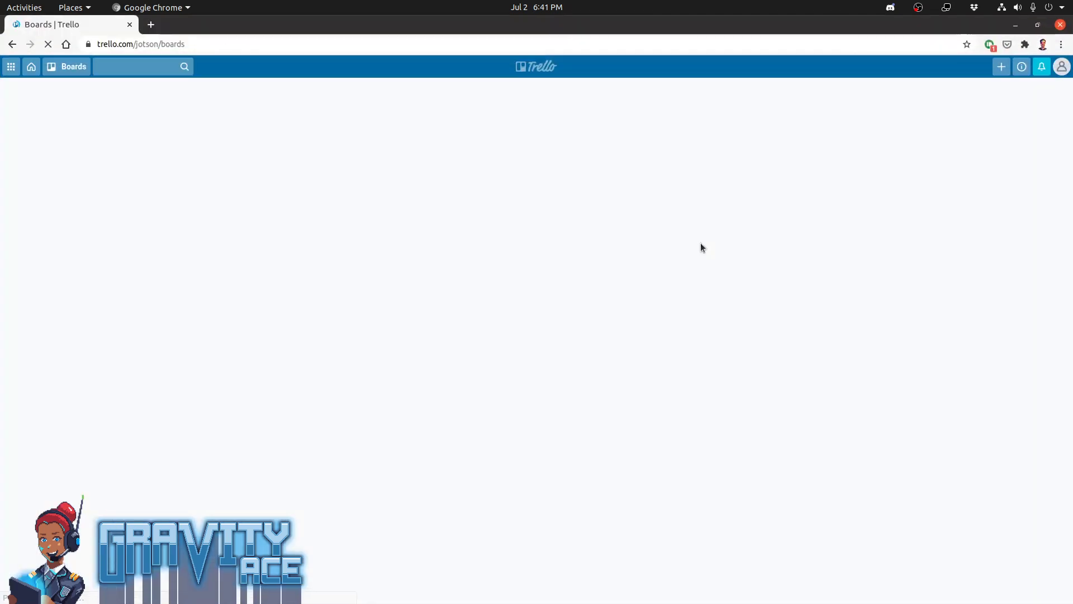
pyautogui.click(429, 149)
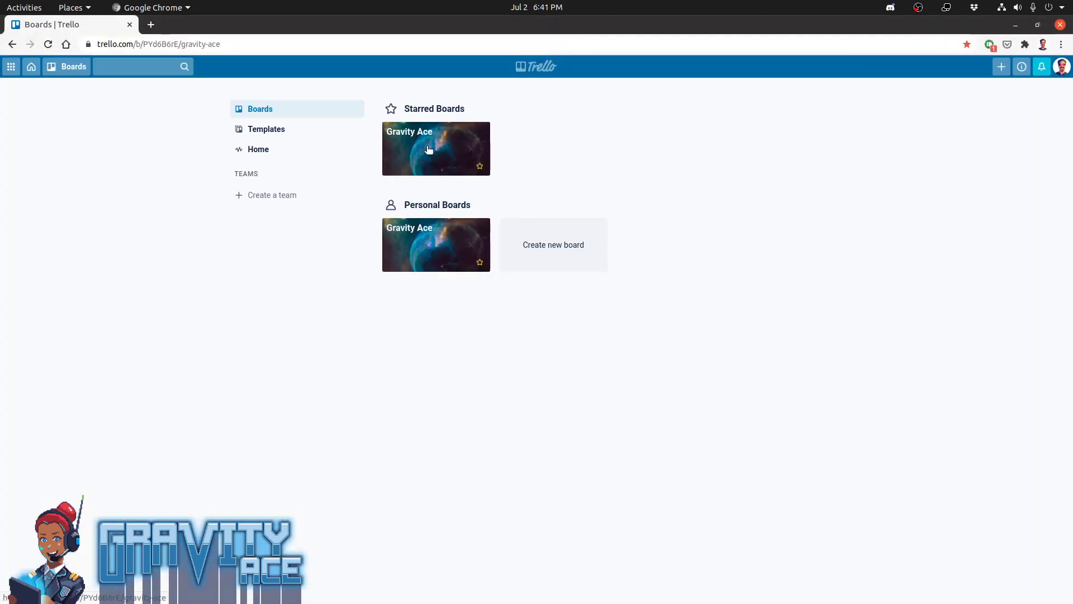
pyautogui.hotkey('alt', 'Tab')
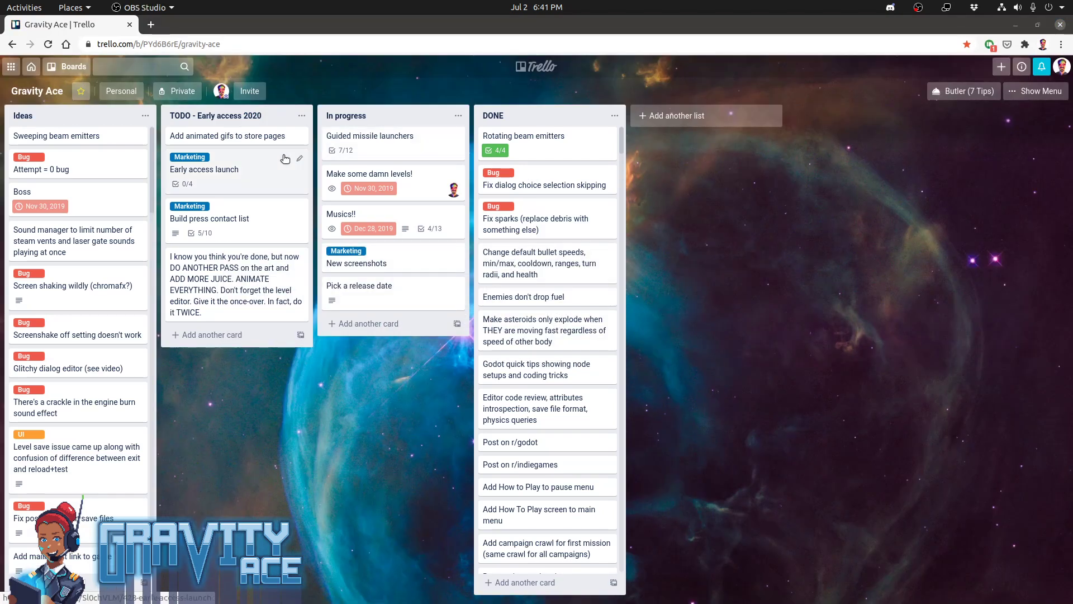
pyautogui.click(369, 141)
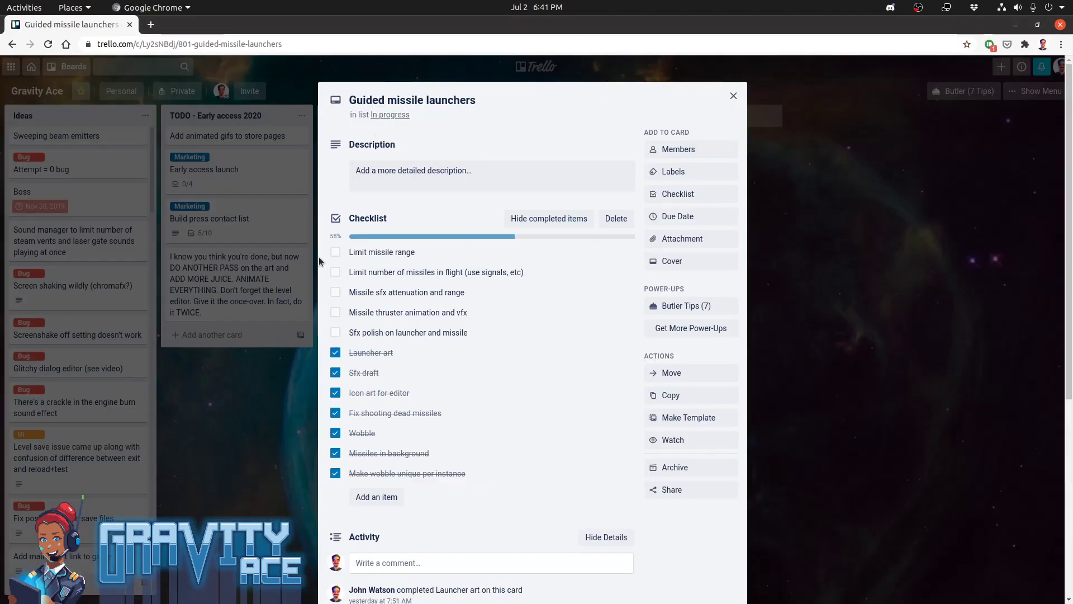
# Check off the missile range, missile count, thruster animation and sfx polish items, and move Missile sfx attenuation and range to the top of the checklist
pyautogui.click(335, 252)
pyautogui.click(335, 272)
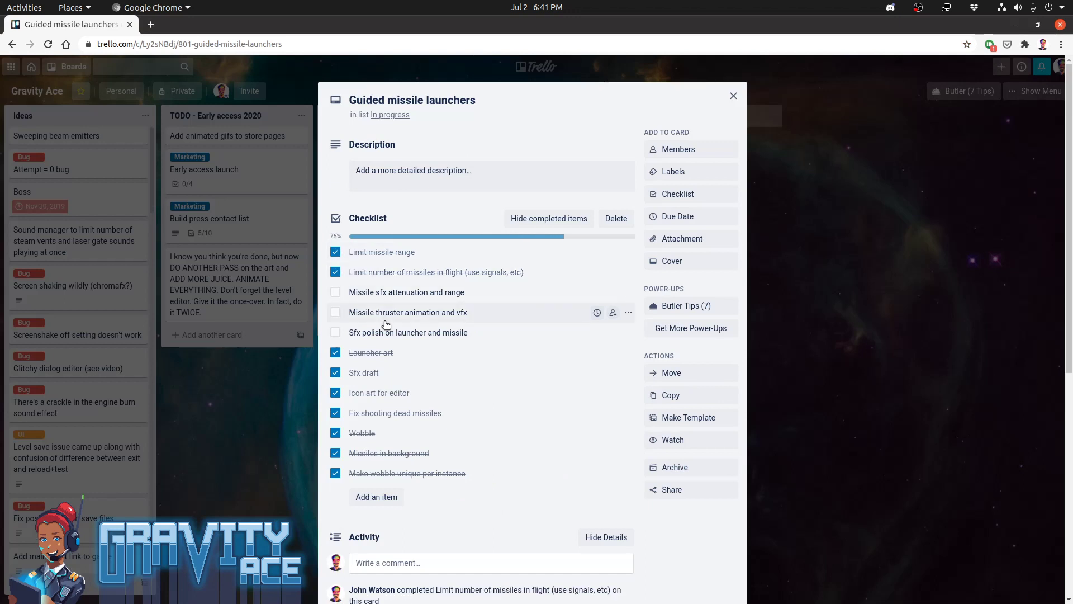
pyautogui.click(337, 317)
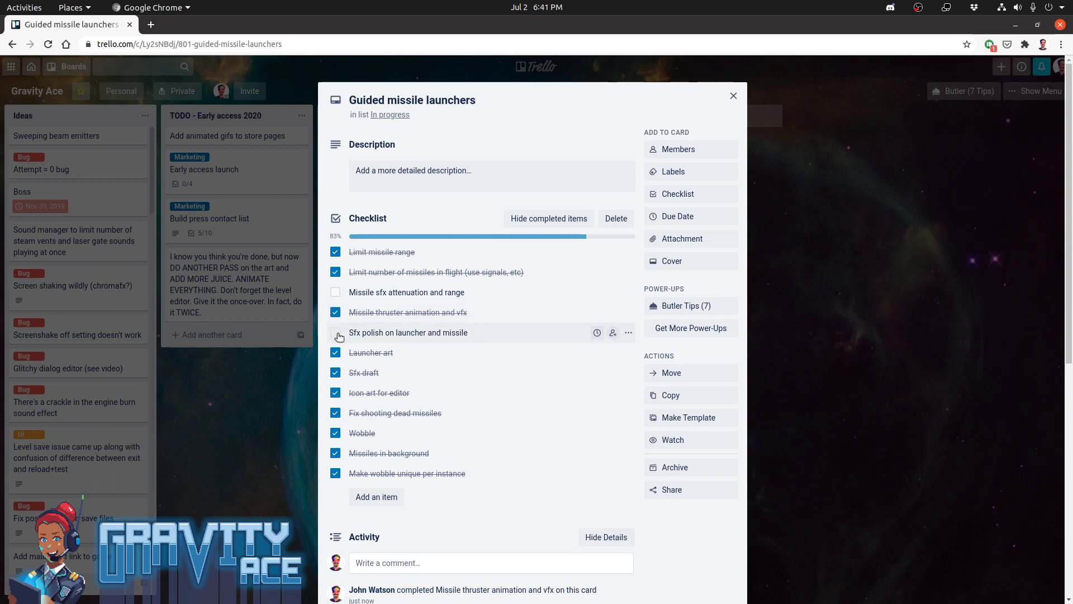
pyautogui.click(339, 335)
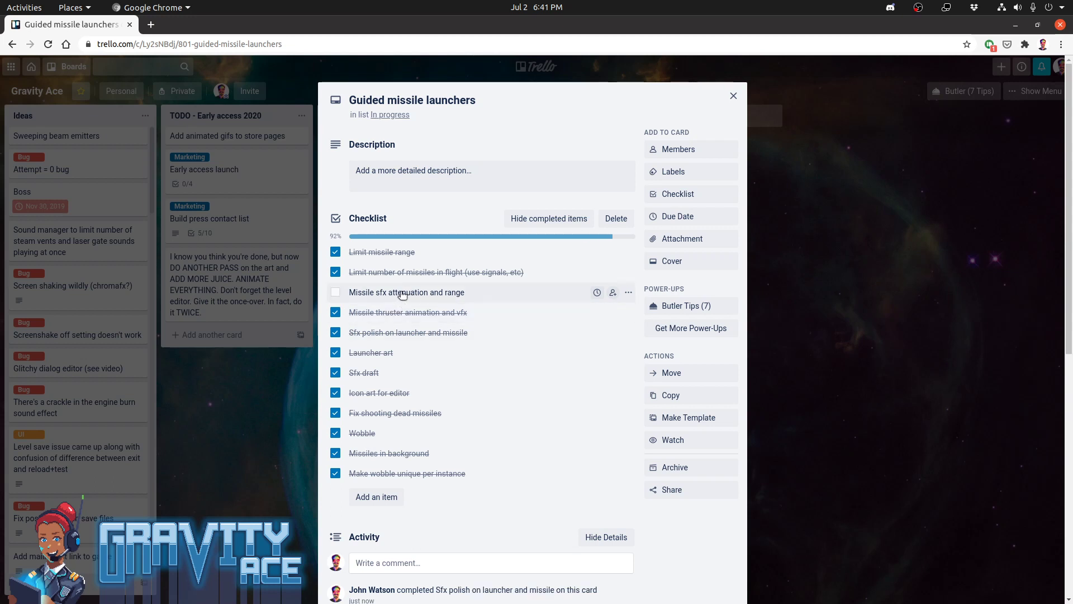
pyautogui.moveTo(401, 293); pyautogui.dragTo(425, 255)
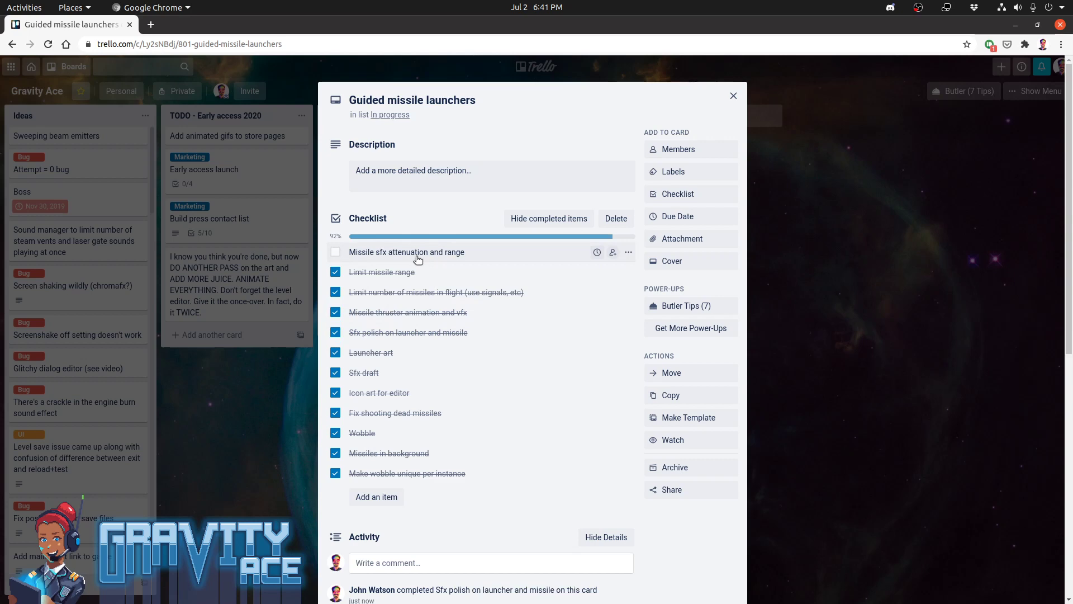
# Switch to Godot, set the Max Distance of the missile scene's sfxEngine node to 600, and save the scene
pyautogui.hotkey('alt', 'Tab')
pyautogui.hotkey('alt', 'Tab')
pyautogui.hotkey('alt', 'Tab')
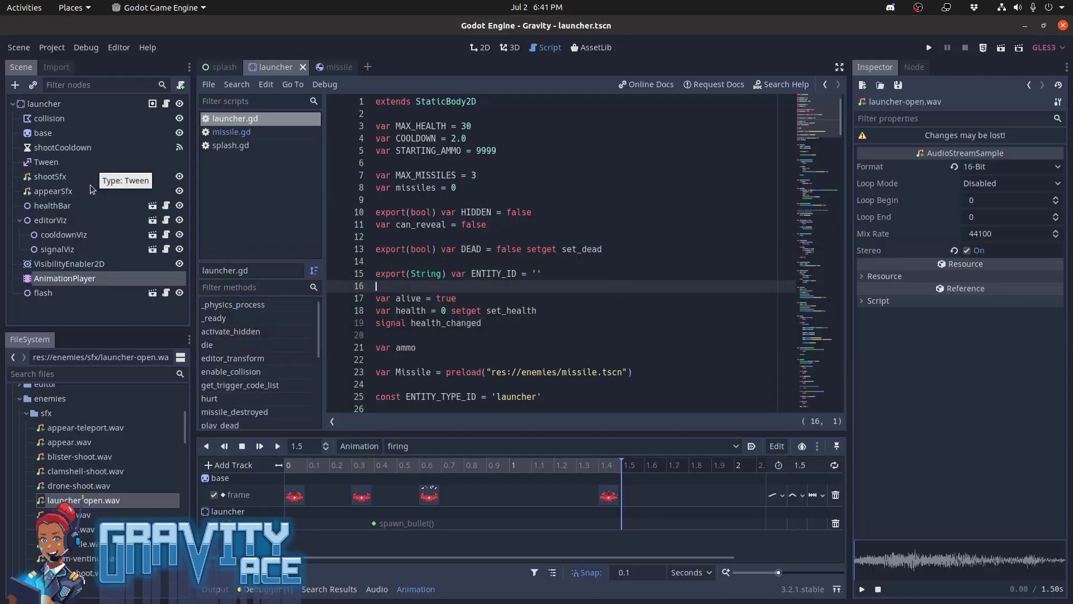
pyautogui.click(343, 67)
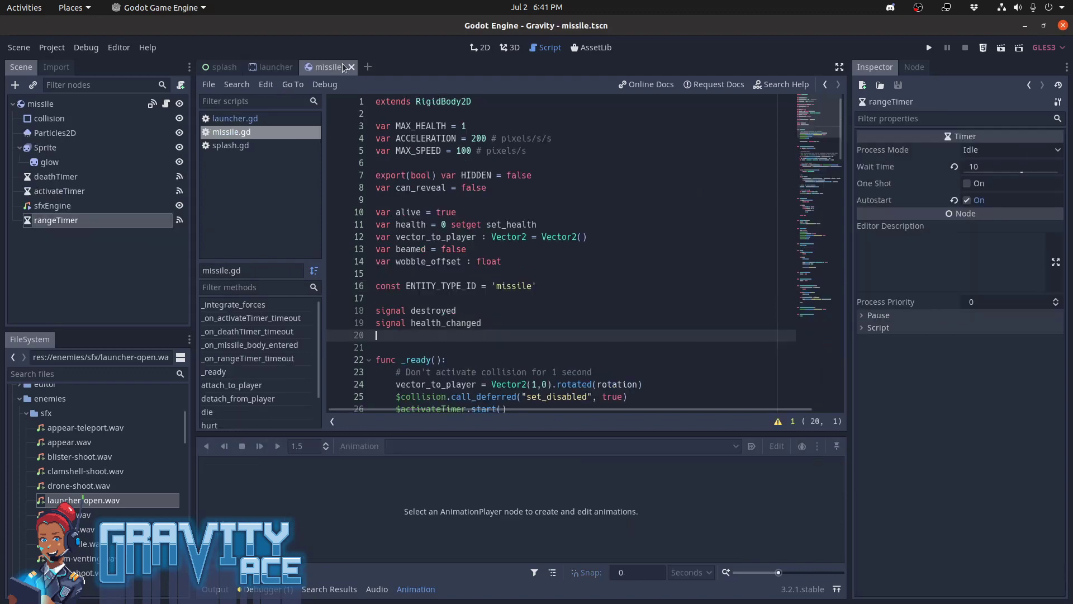
pyautogui.click(62, 206)
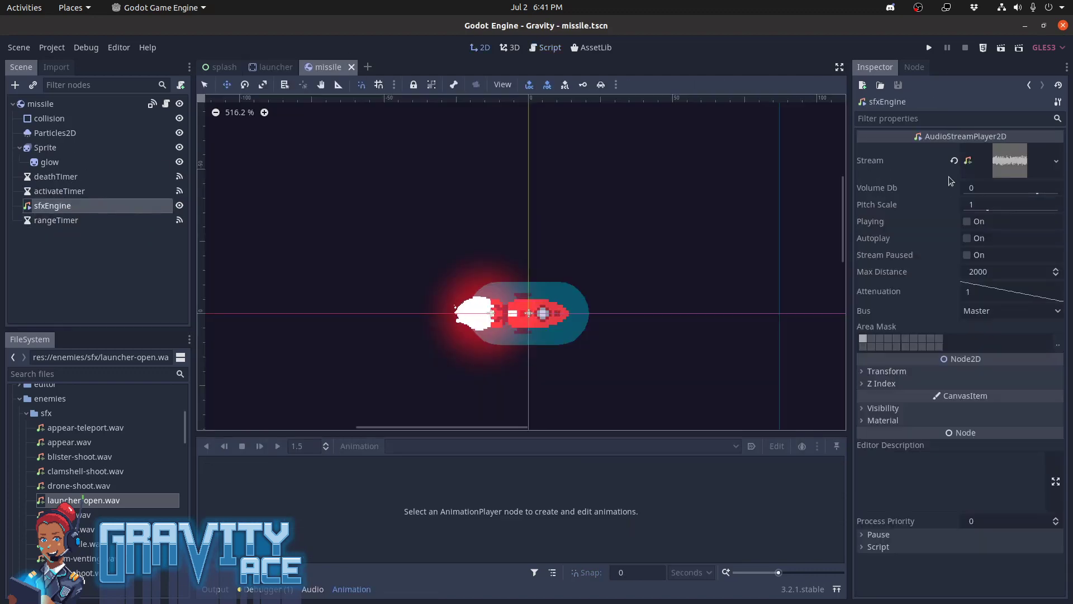
pyautogui.click(984, 274)
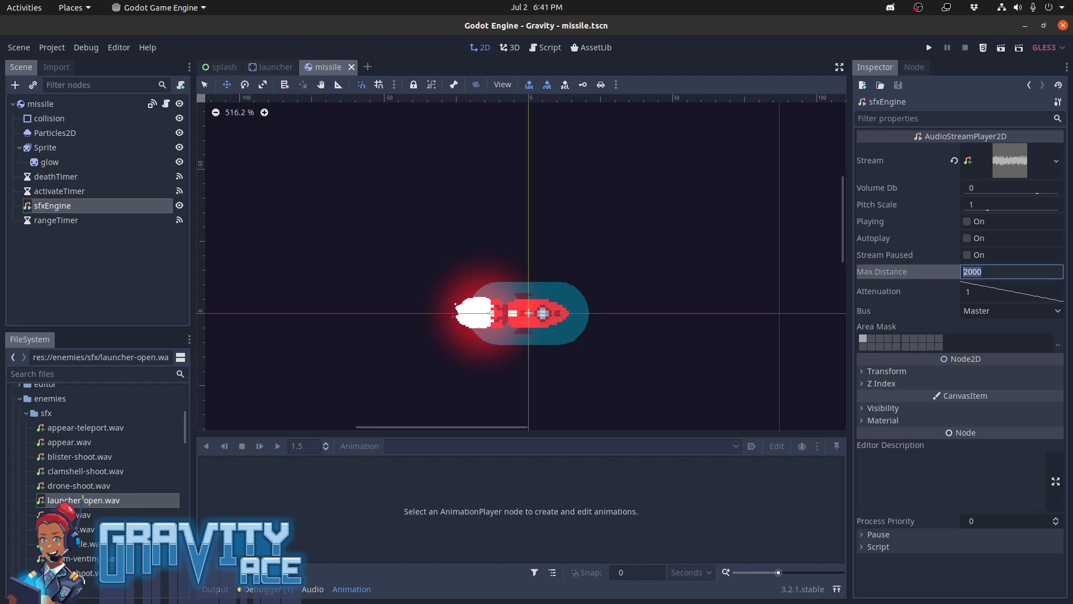
pyautogui.press('Return')
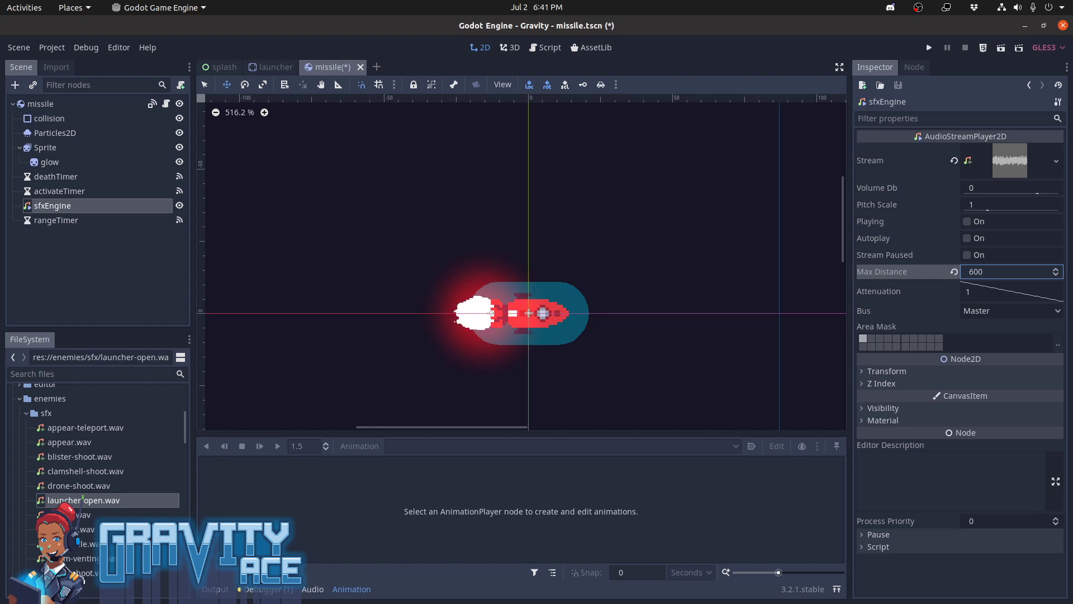
pyautogui.hotkey('ctrl', 's')
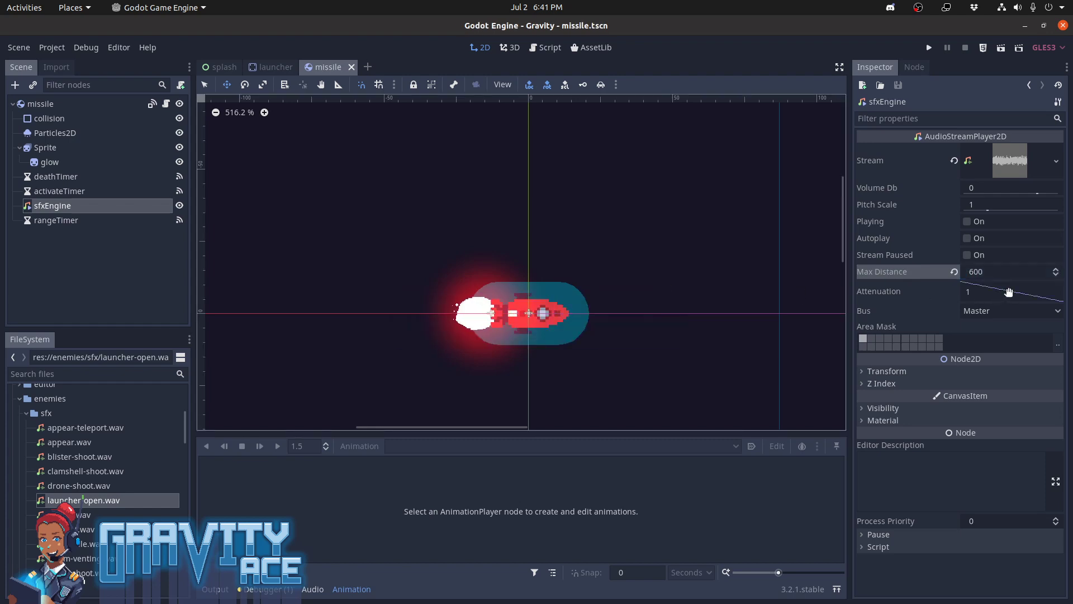
# Try different attenuation curves on the sfxEngine node, then reset its attenuation to the default
pyautogui.moveTo(1009, 291)
pyautogui.mouseDown()
pyautogui.moveTo(997, 294)
pyautogui.moveTo(1008, 292)
pyautogui.mouseUp()
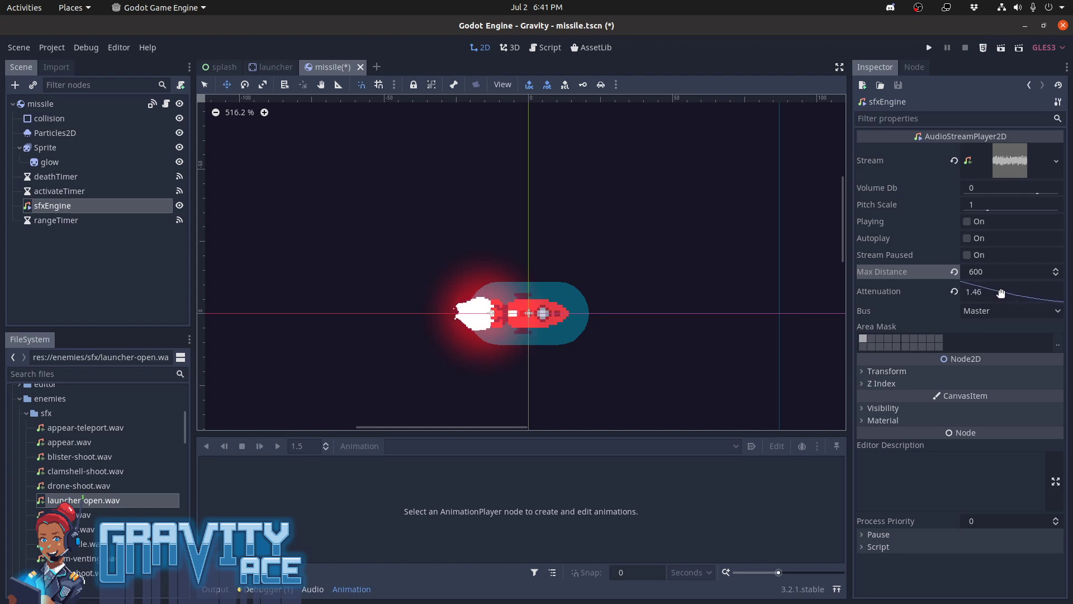
pyautogui.click(973, 275)
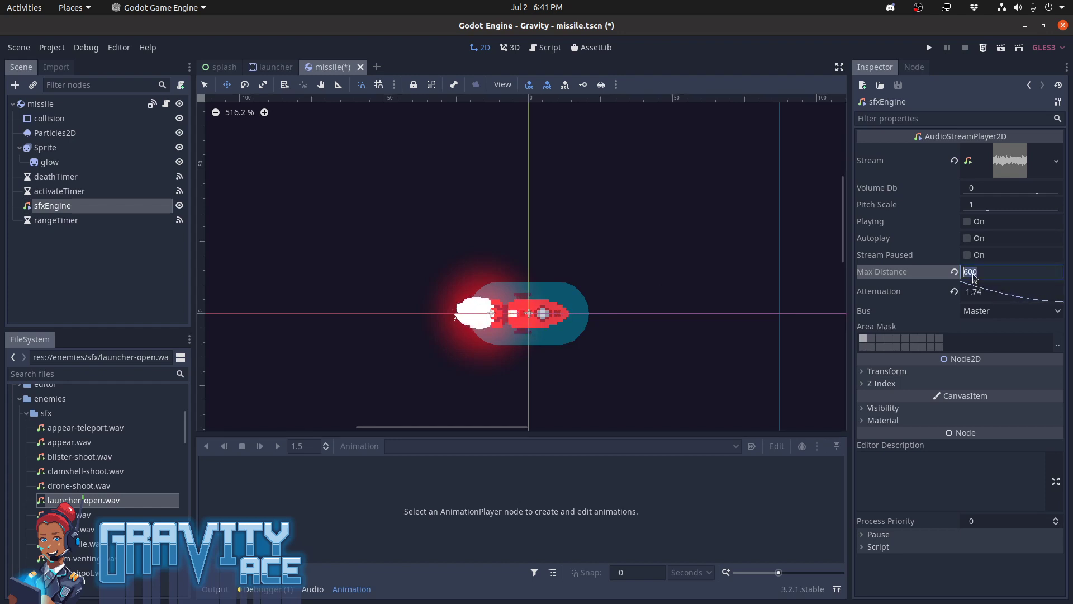
pyautogui.press('Return')
pyautogui.moveTo(999, 297); pyautogui.dragTo(982, 300)
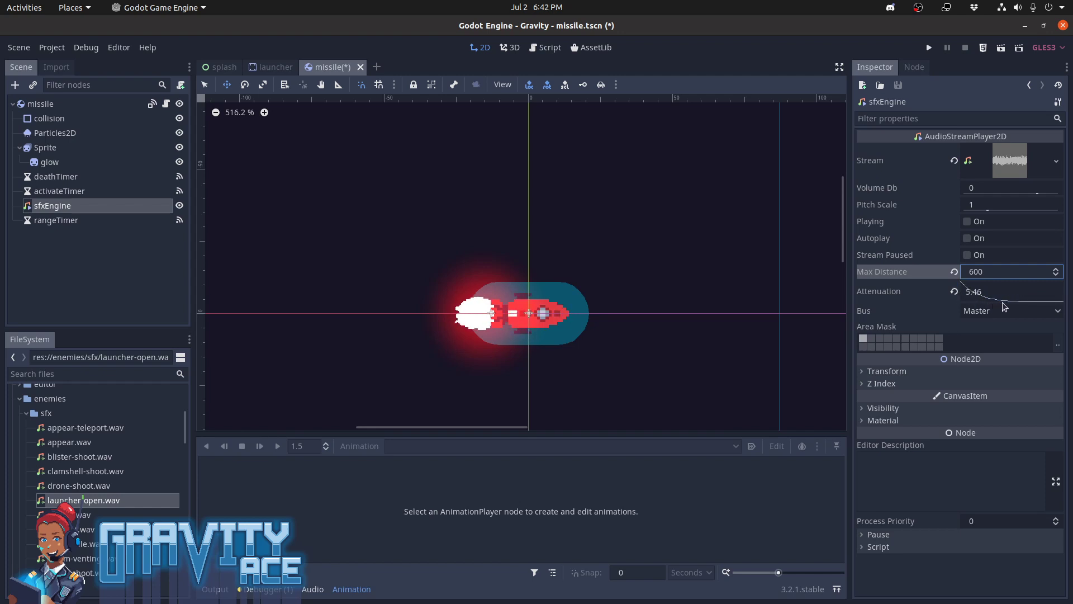
pyautogui.moveTo(986, 301); pyautogui.dragTo(1042, 292)
pyautogui.moveTo(1045, 293); pyautogui.dragTo(1017, 296)
pyautogui.click(955, 292)
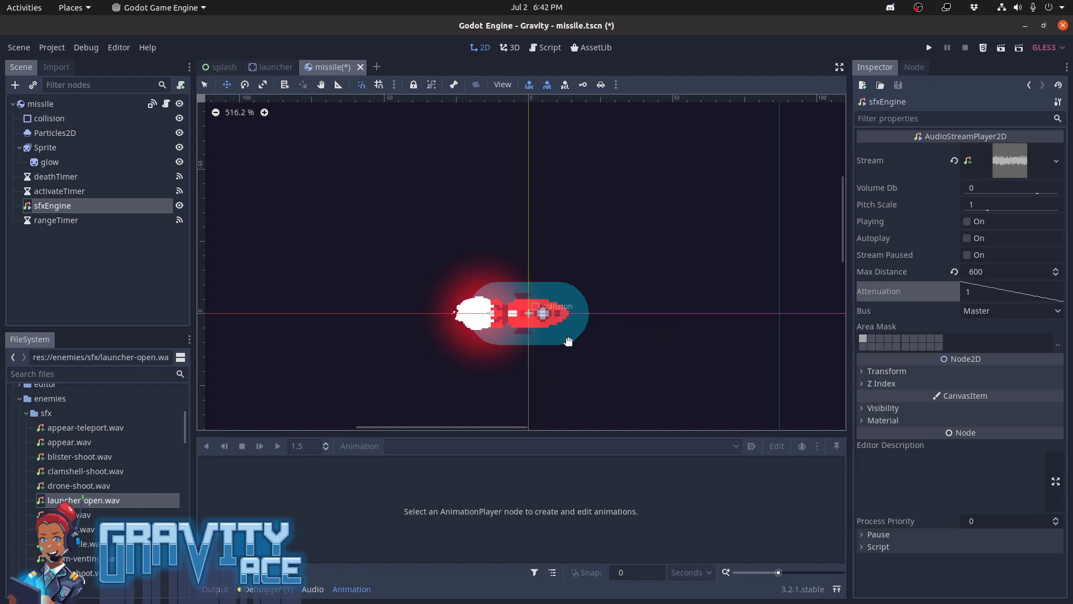
# Set the sfxEngine node's Max Distance to 500 and save the missile scene
pyautogui.moveTo(605, 330); pyautogui.dragTo(603, 301, button='middle')
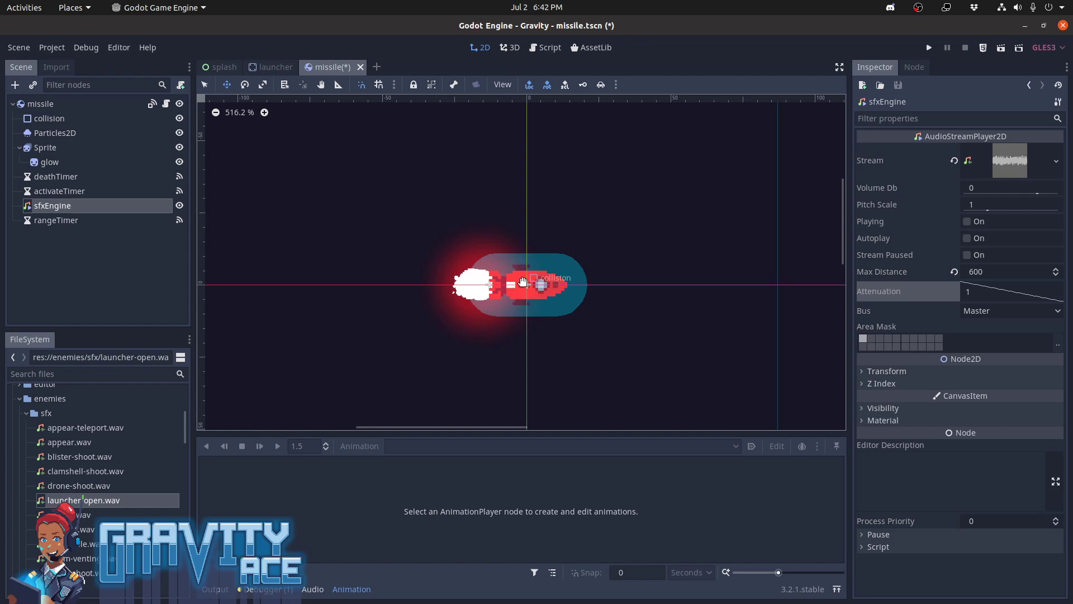
pyautogui.click(990, 272)
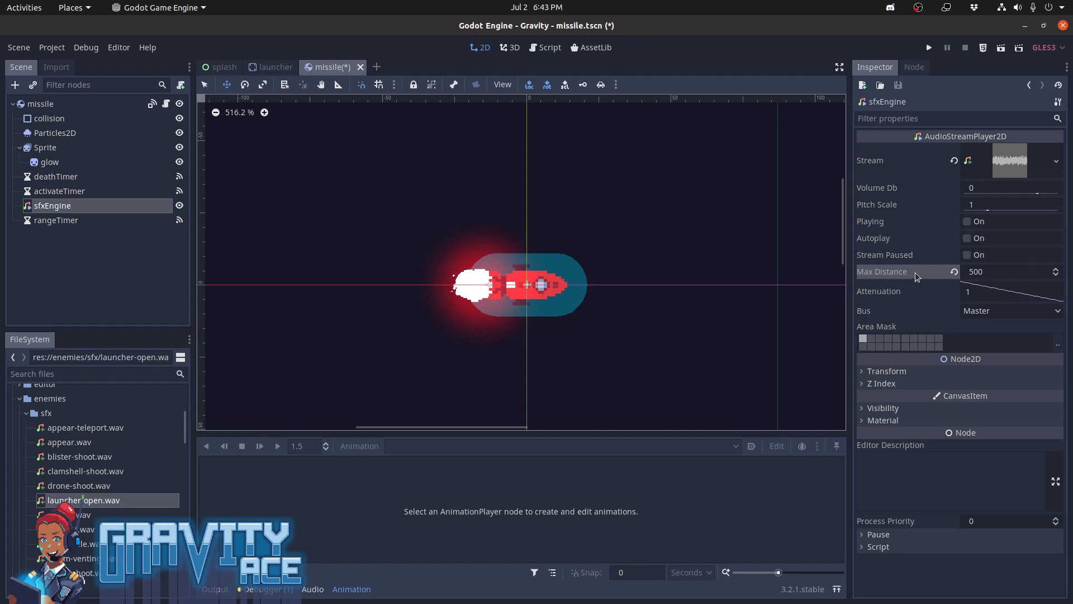
pyautogui.moveTo(917, 276)
pyautogui.hotkey('ctrl', 's')
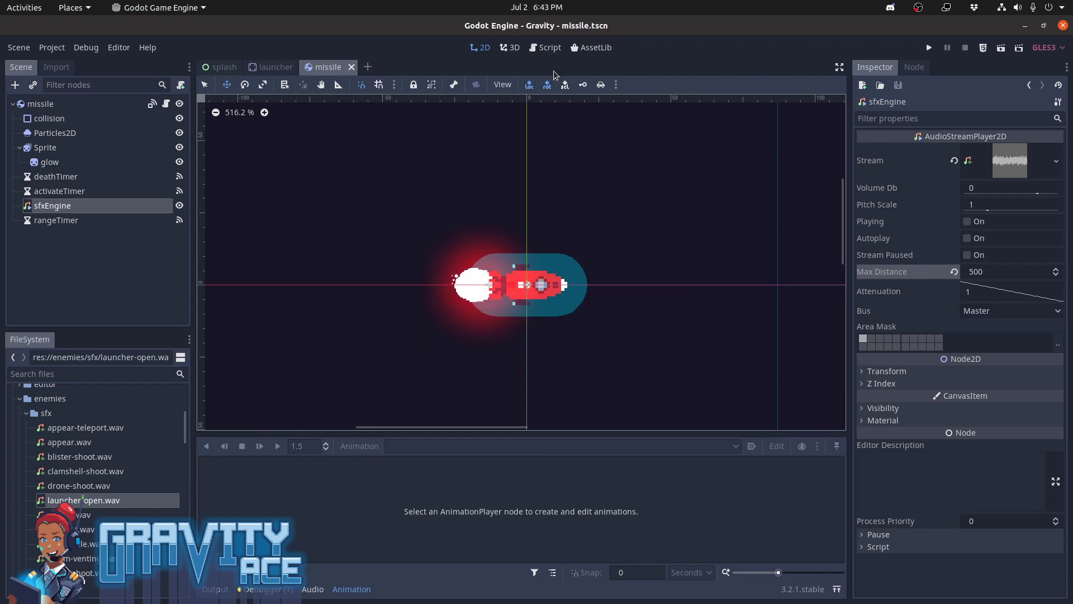
# Run the game and start a level from Act 1 to test the missile's sound range
pyautogui.press('F5')
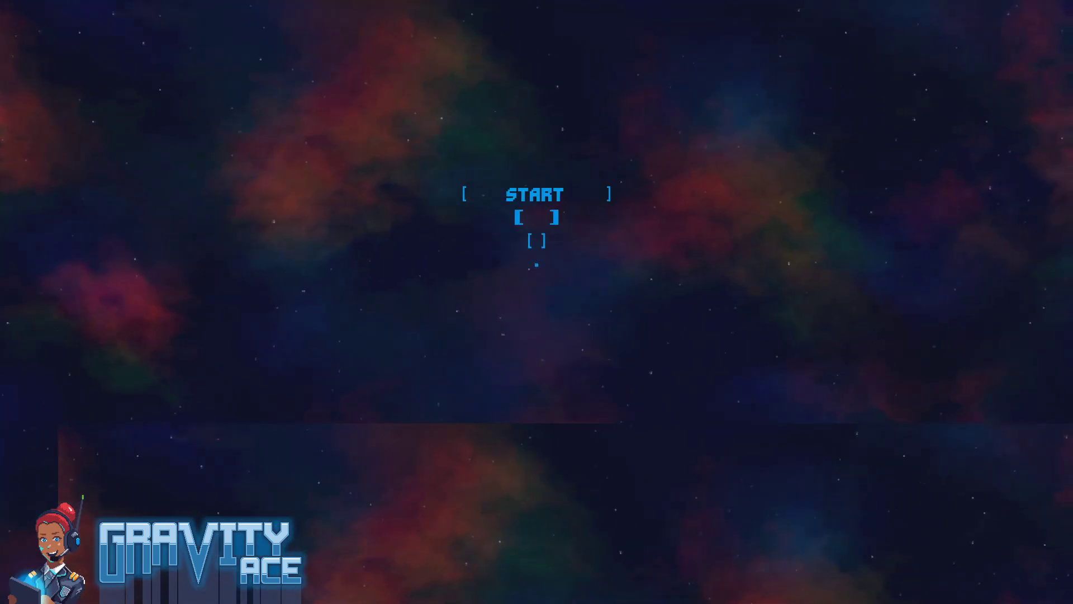
pyautogui.press('Return')
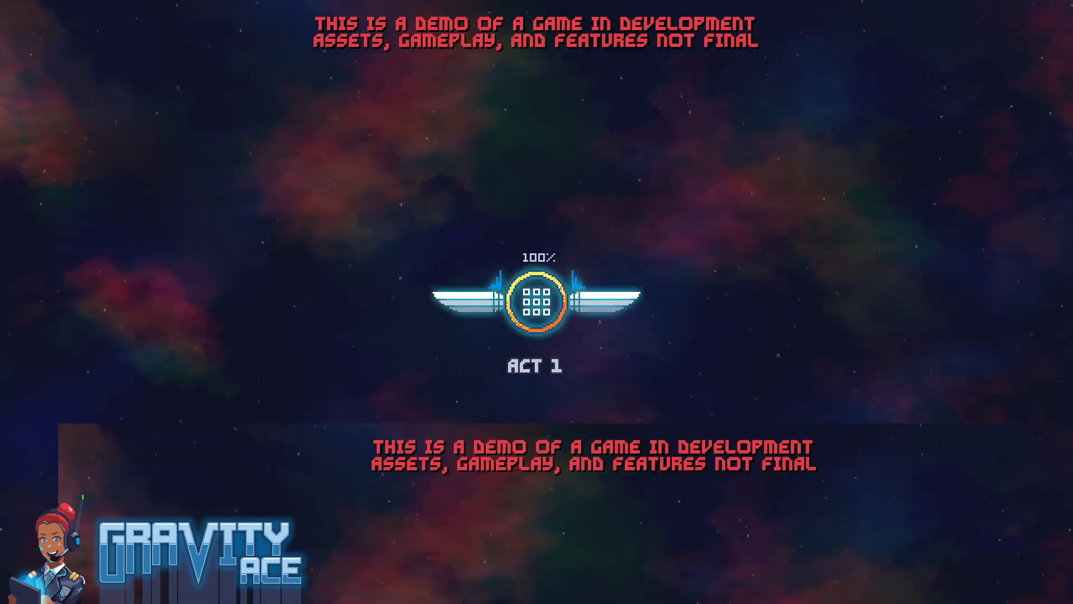
pyautogui.press('Right')
pyautogui.press('Right')
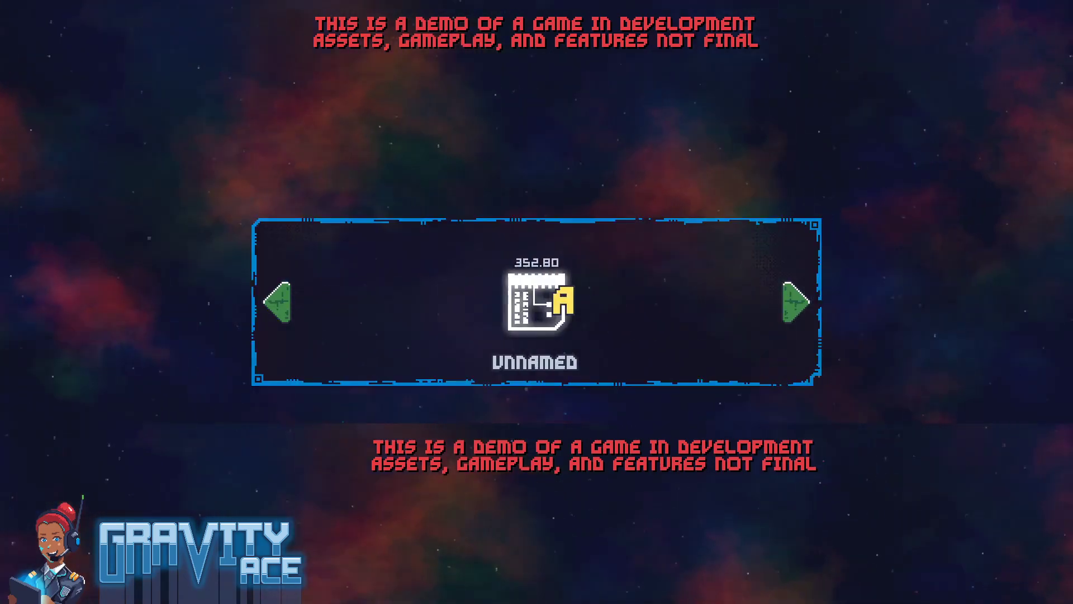
pyautogui.press('Return')
pyautogui.press('Return')
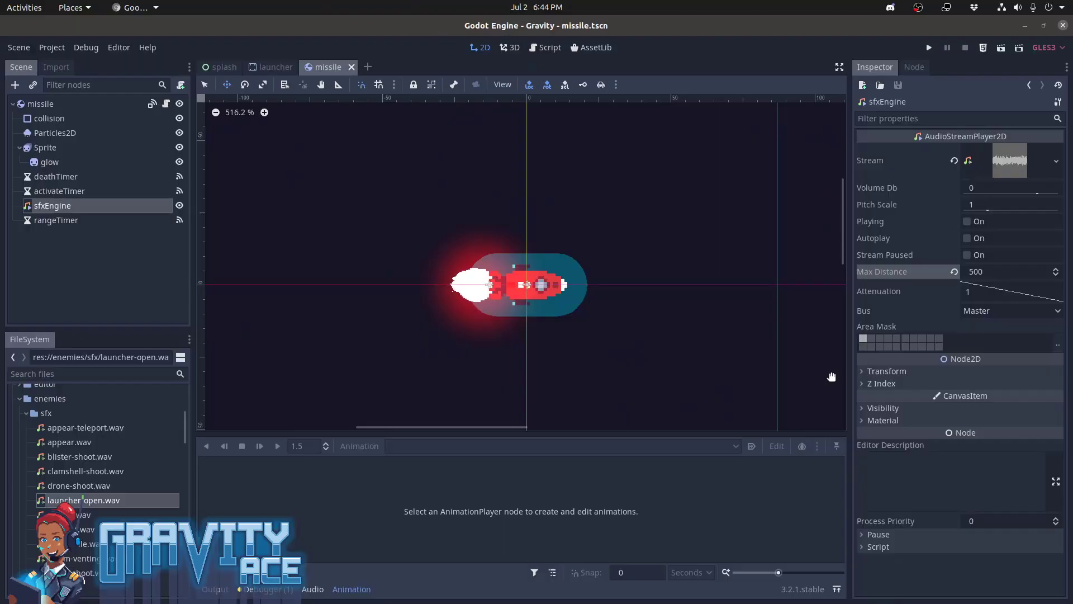
# Switch to Trello, check off "Missile sfx attenuation and range" on the Guided missile launchers card, and move the card to the top of DONE
pyautogui.hotkey('alt', 'Tab')
pyautogui.hotkey('alt', 'Tab')
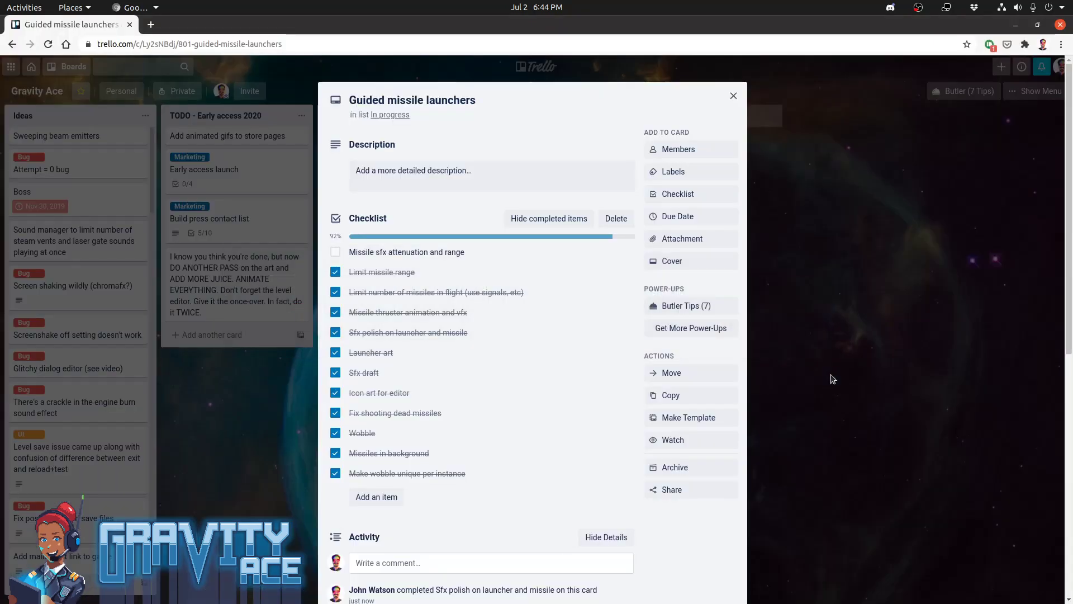
pyautogui.click(336, 254)
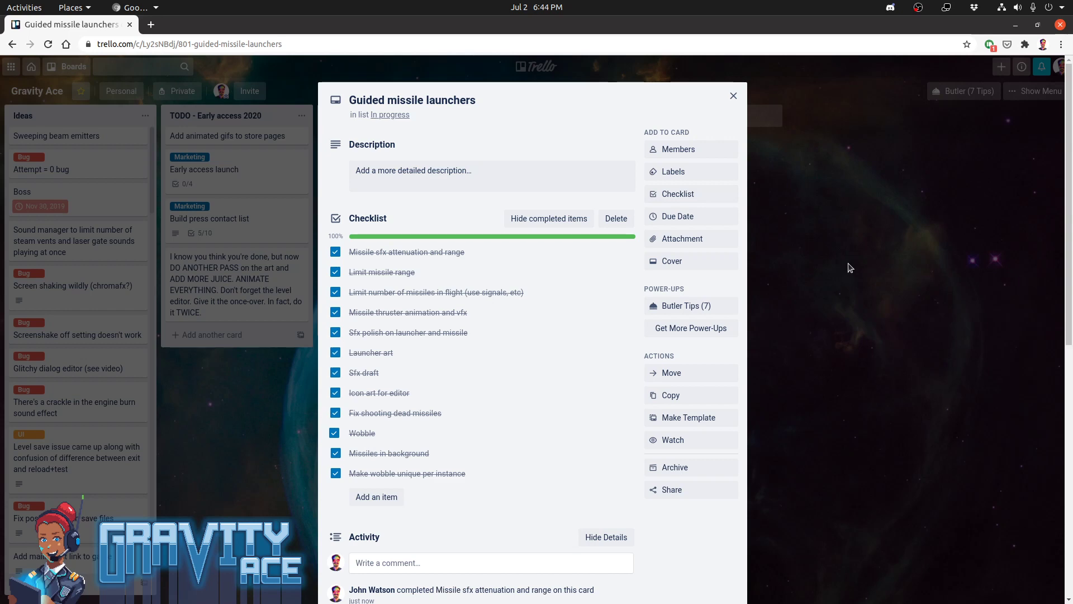
pyautogui.click(849, 267)
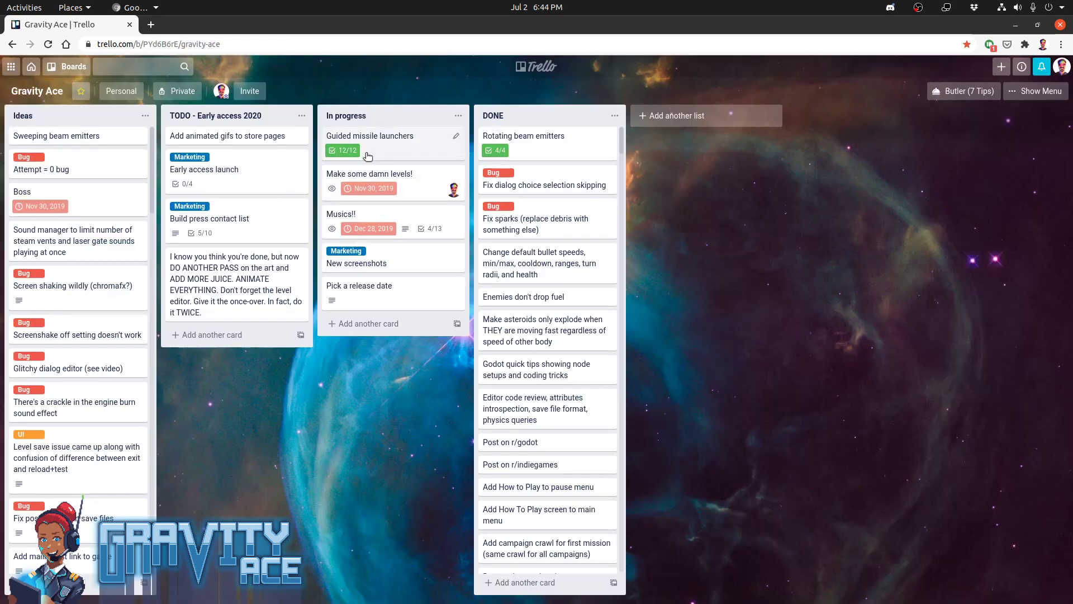
pyautogui.moveTo(363, 152); pyautogui.dragTo(548, 137)
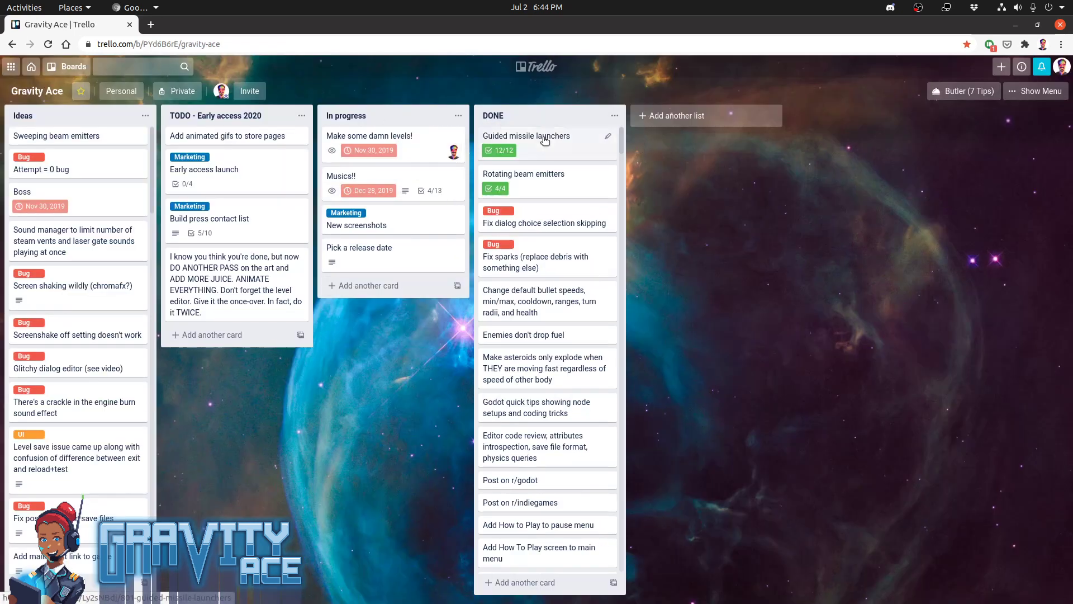
# Review the "Make some damn levels!" card in the In progress list, leaving its title unchanged, and return to the board
pyautogui.click(412, 152)
pyautogui.doubleClick(363, 102)
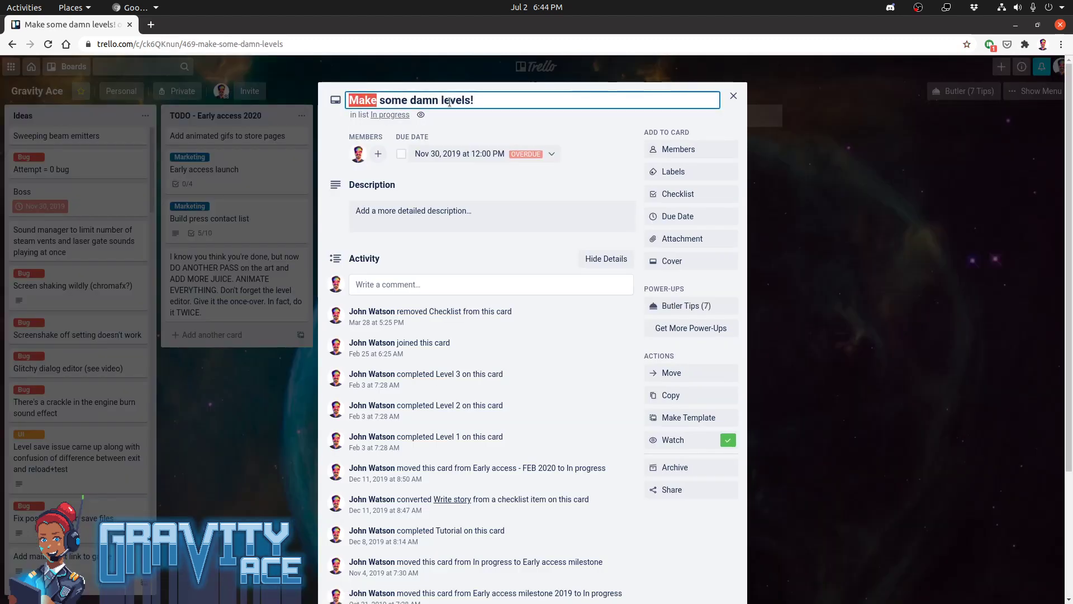
pyautogui.moveTo(480, 99); pyautogui.dragTo(347, 100)
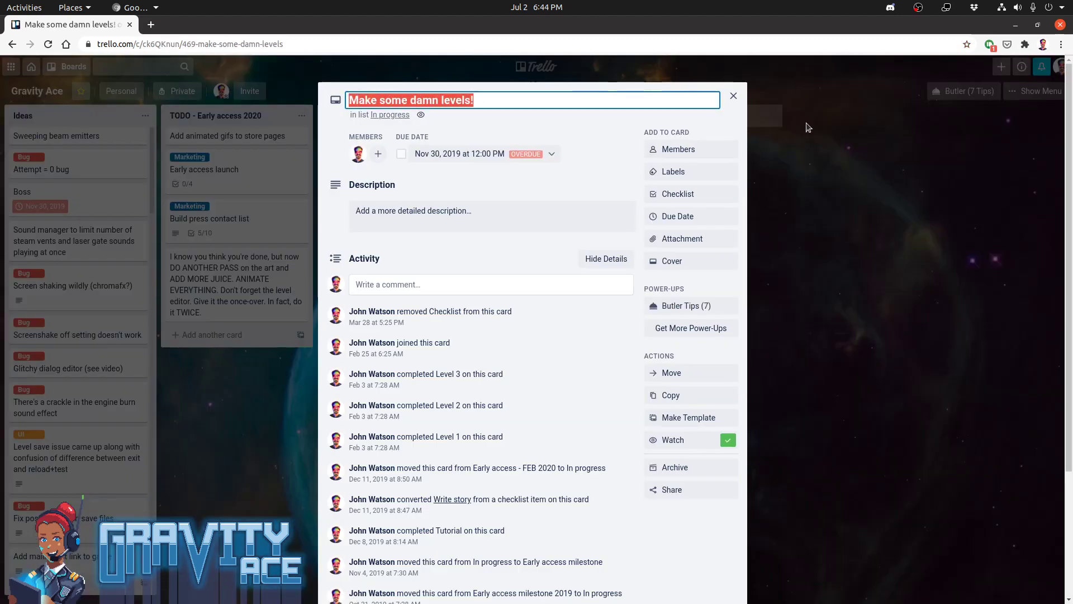
pyautogui.click(803, 180)
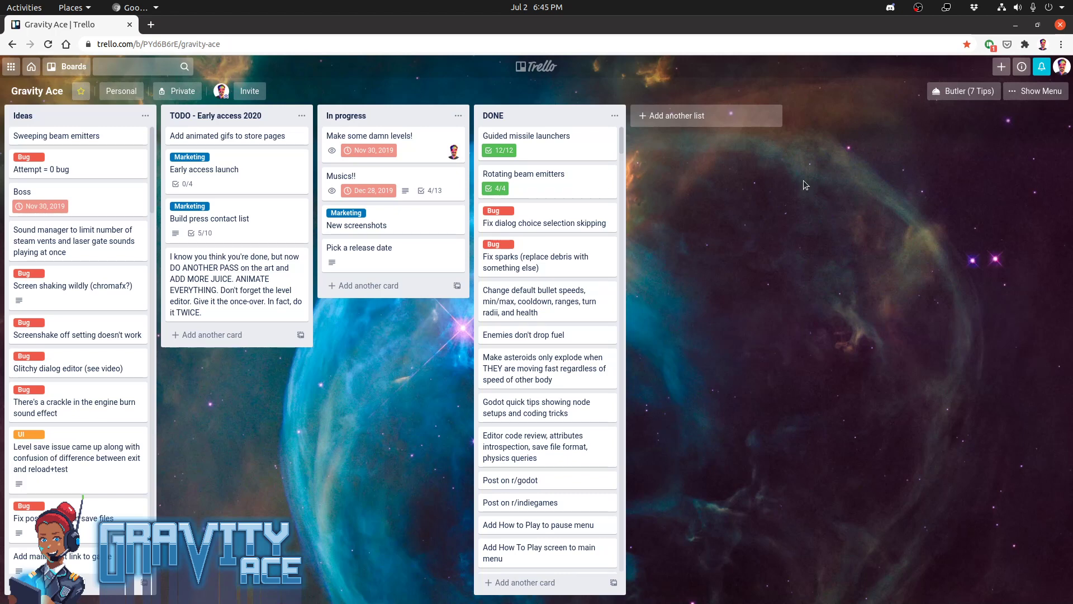
pyautogui.click(416, 135)
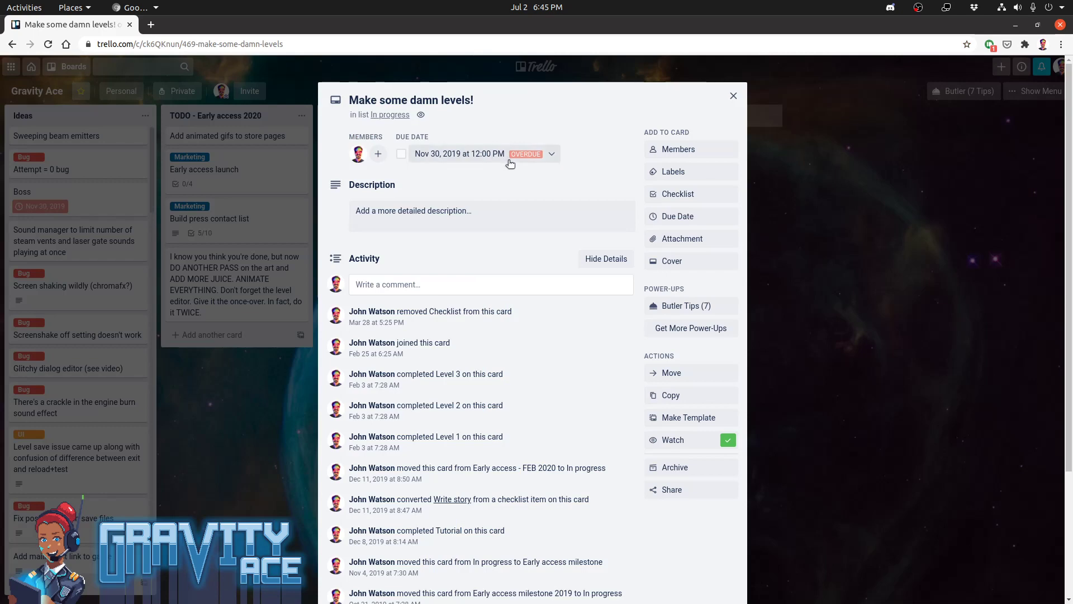
pyautogui.click(810, 250)
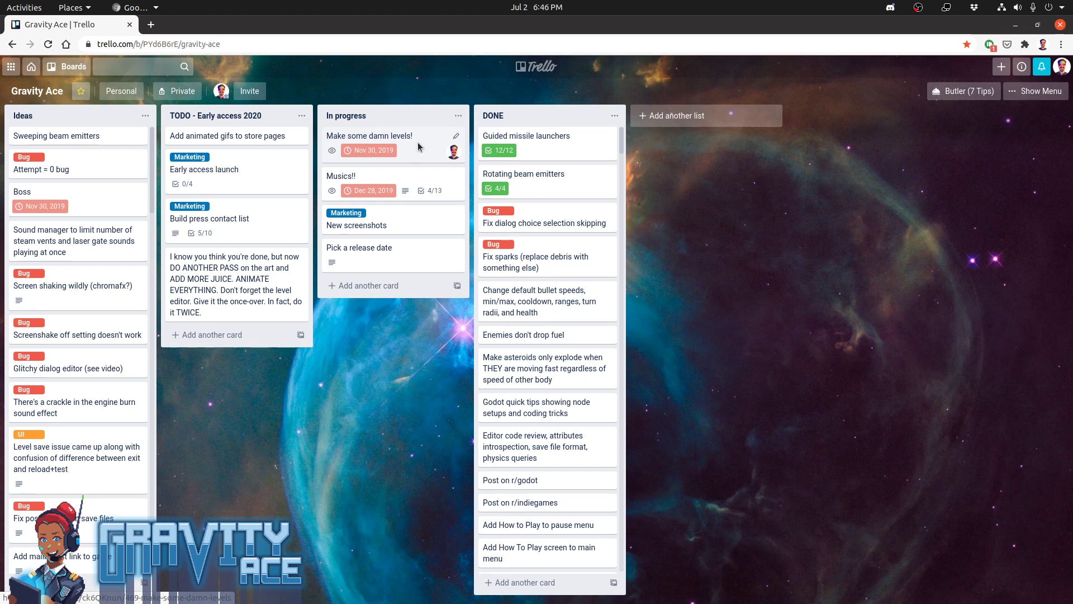
pyautogui.hotkey('alt', 'Tab')
pyautogui.hotkey('alt', 'Tab')
pyautogui.hotkey('alt', 'Tab')
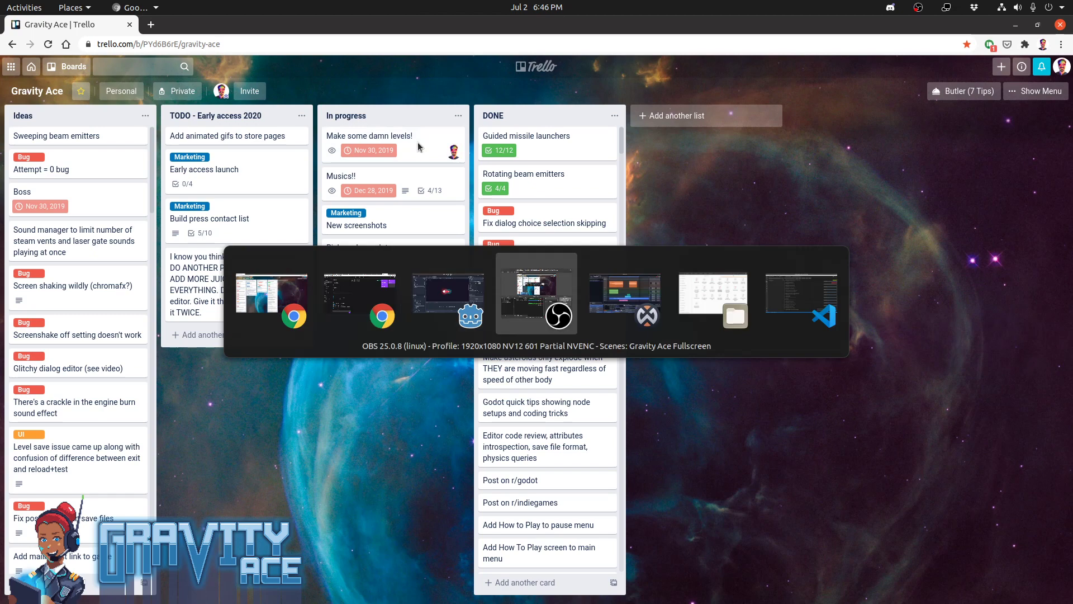